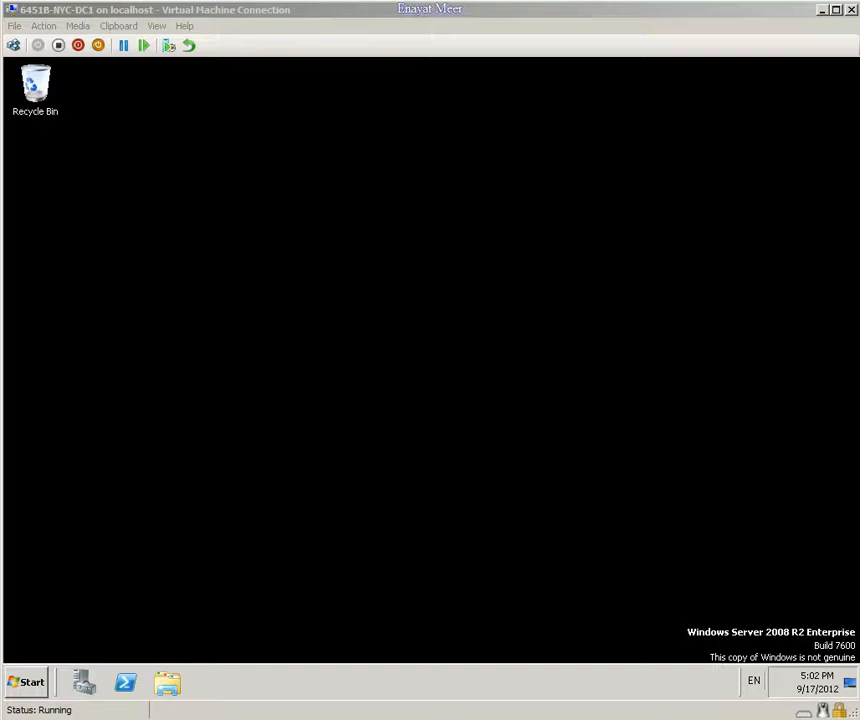
Switch to the NYC-CFG1 virtual machine and return to NYC-DC1
left_click(538, 475)
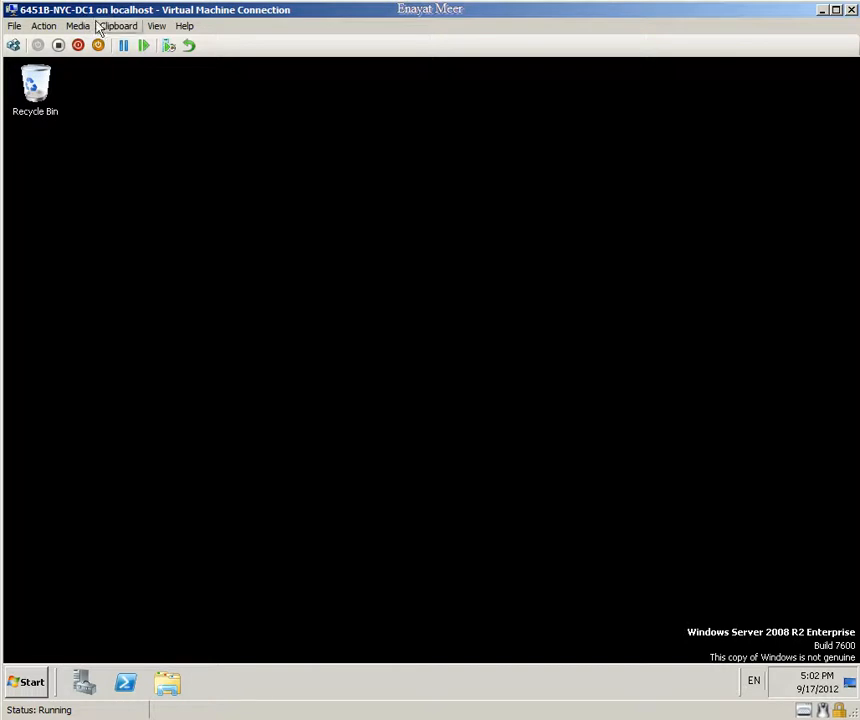
left_click(256, 718)
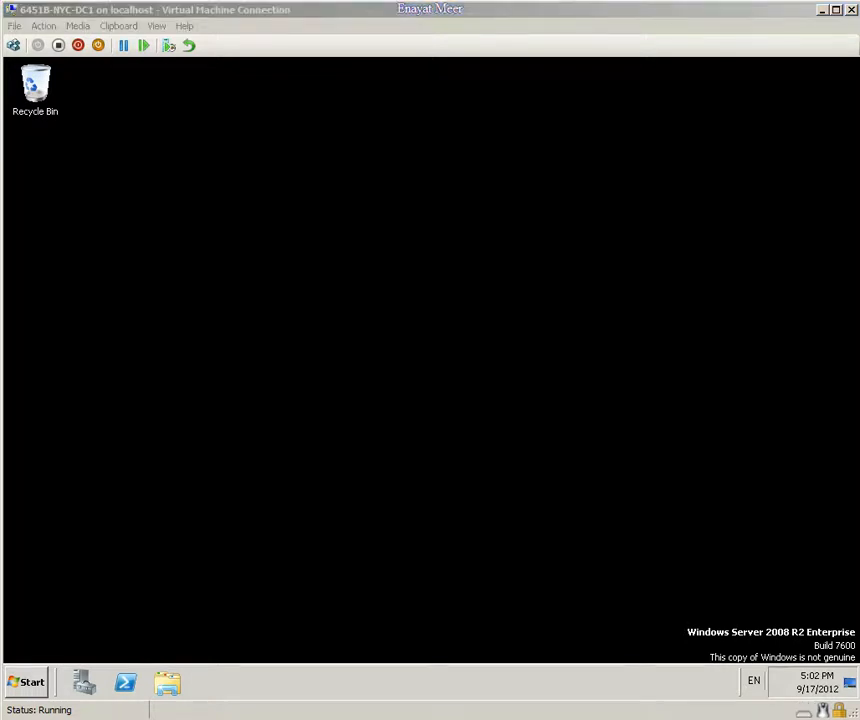
left_click(275, 718)
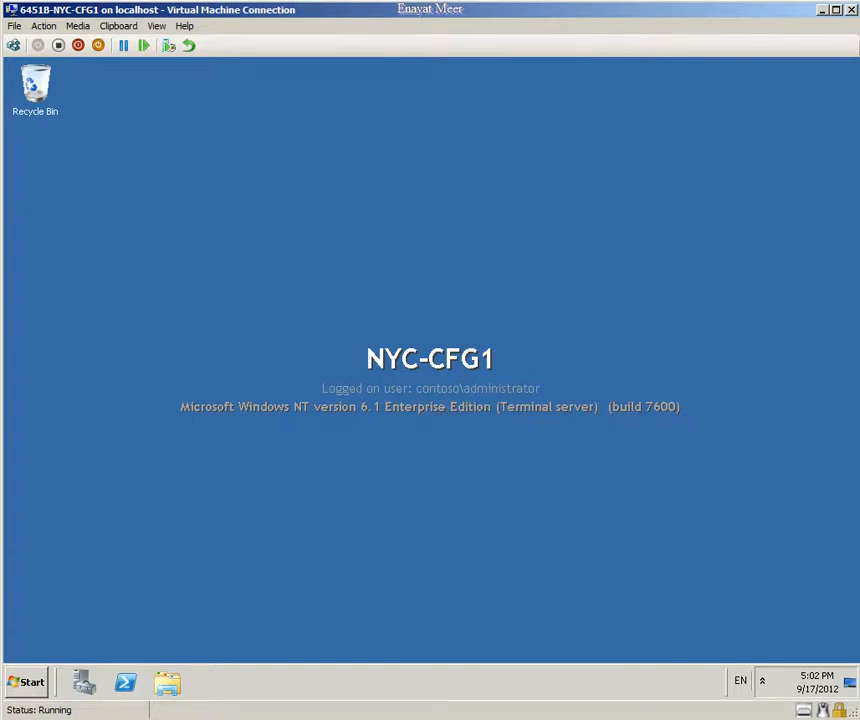
key("alt+Tab")
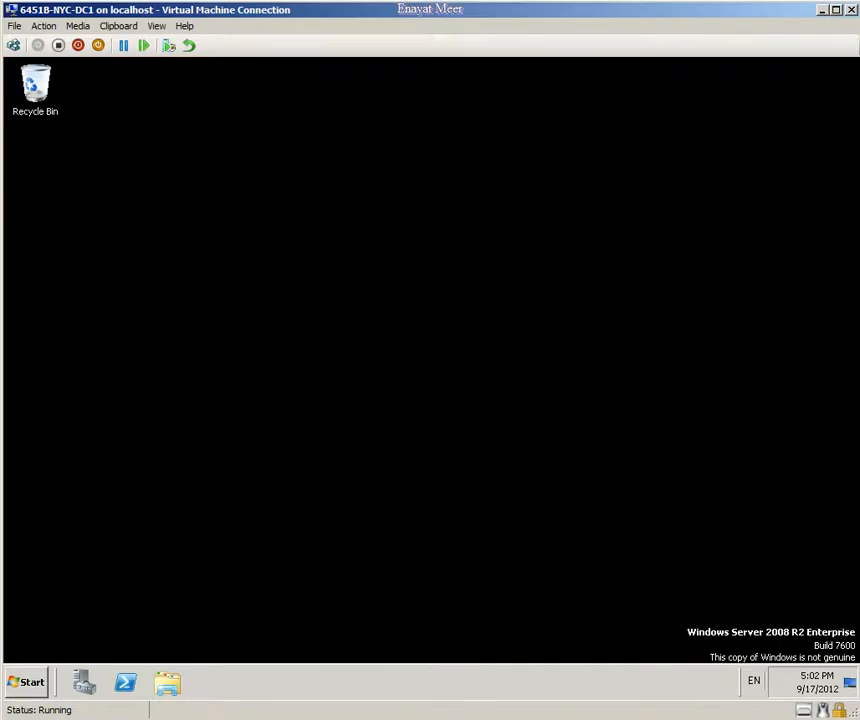
On NYC-DC1, examine the Contoso.com containers in Active Directory Users and Computers, and close the console
left_click(26, 682)
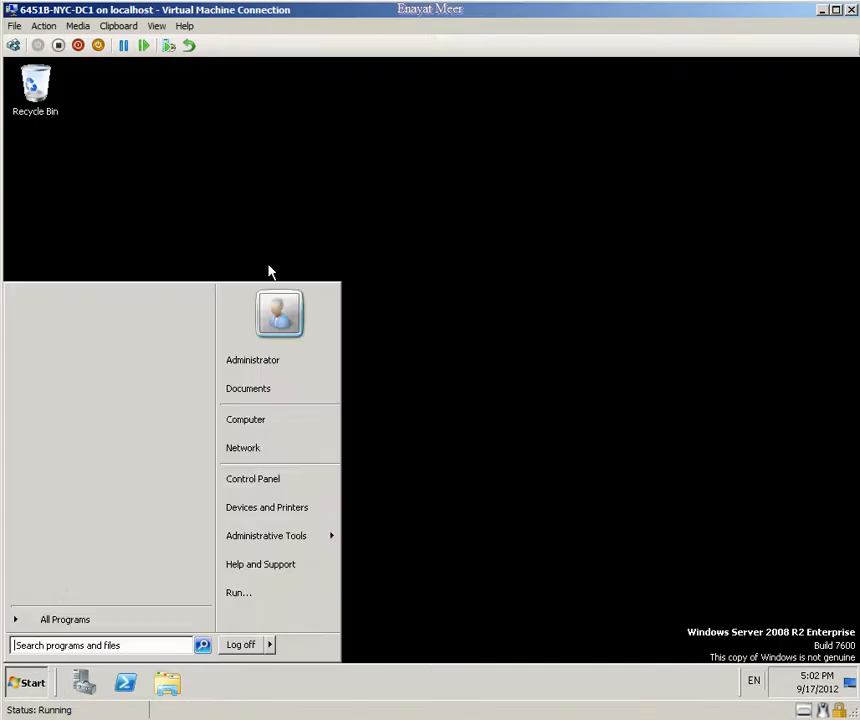
mouse_move(332, 536)
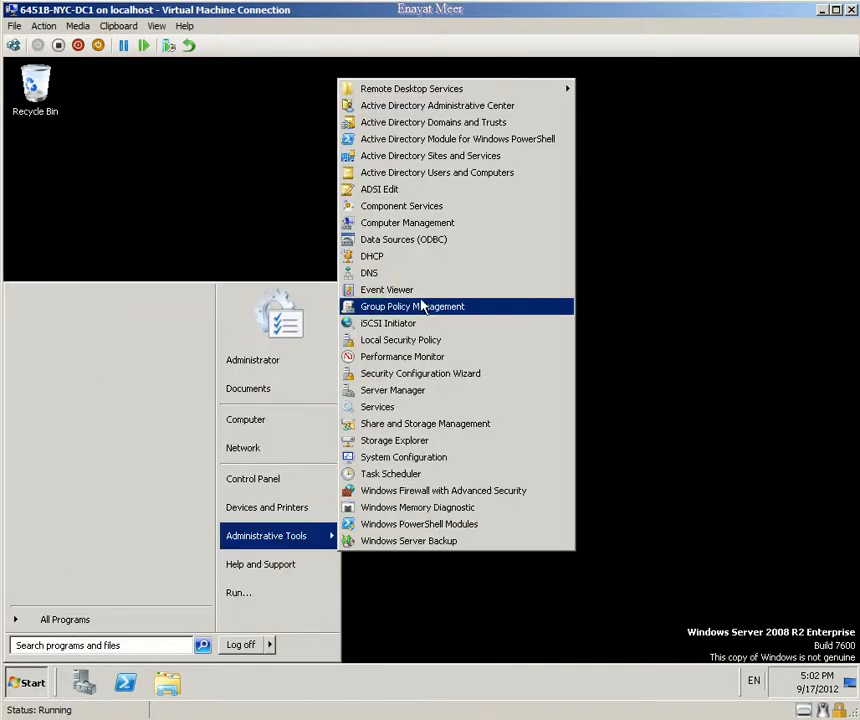
left_click(426, 176)
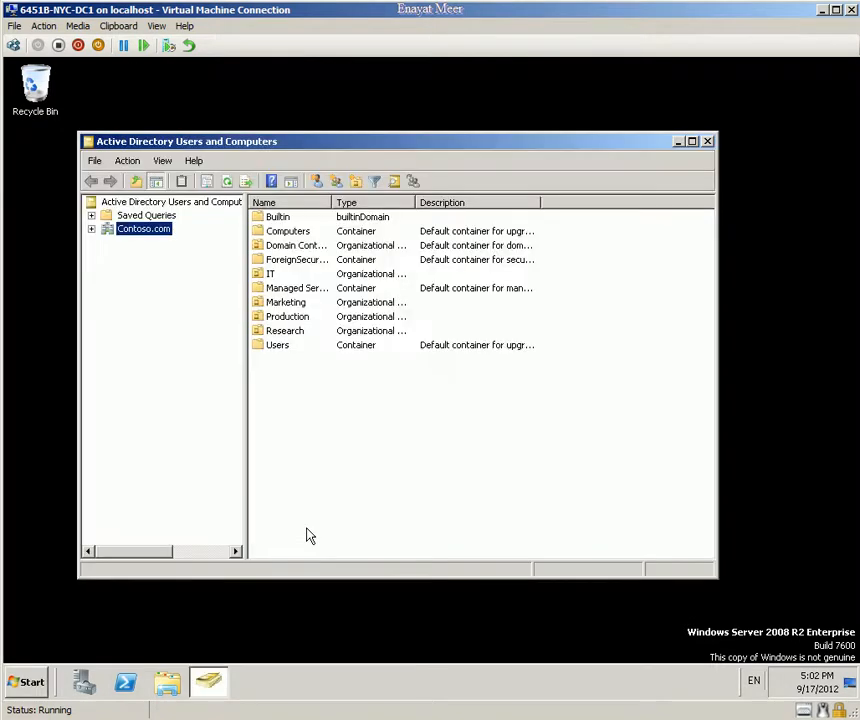
left_click(91, 229)
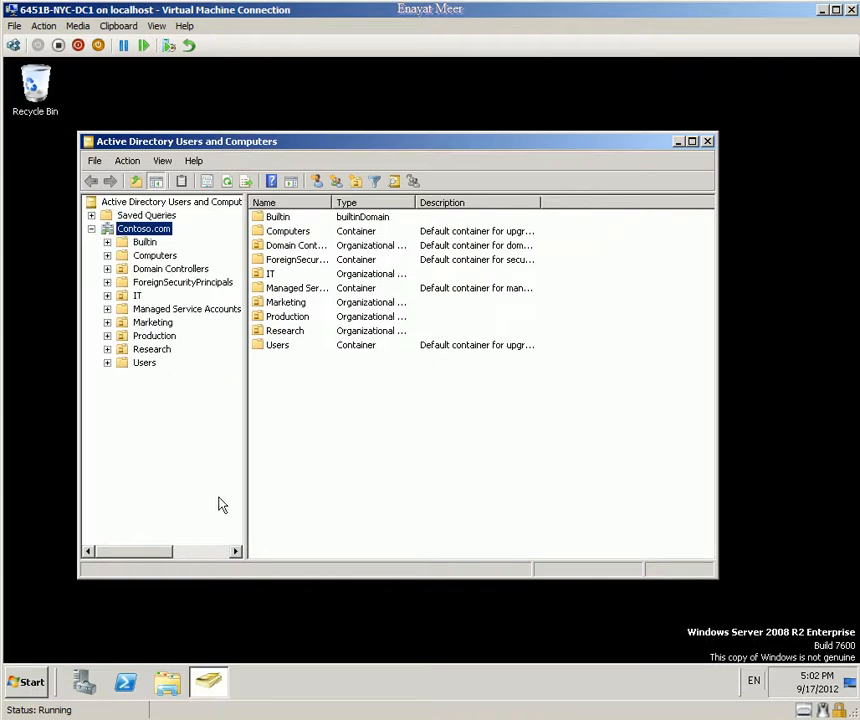
left_click(707, 141)
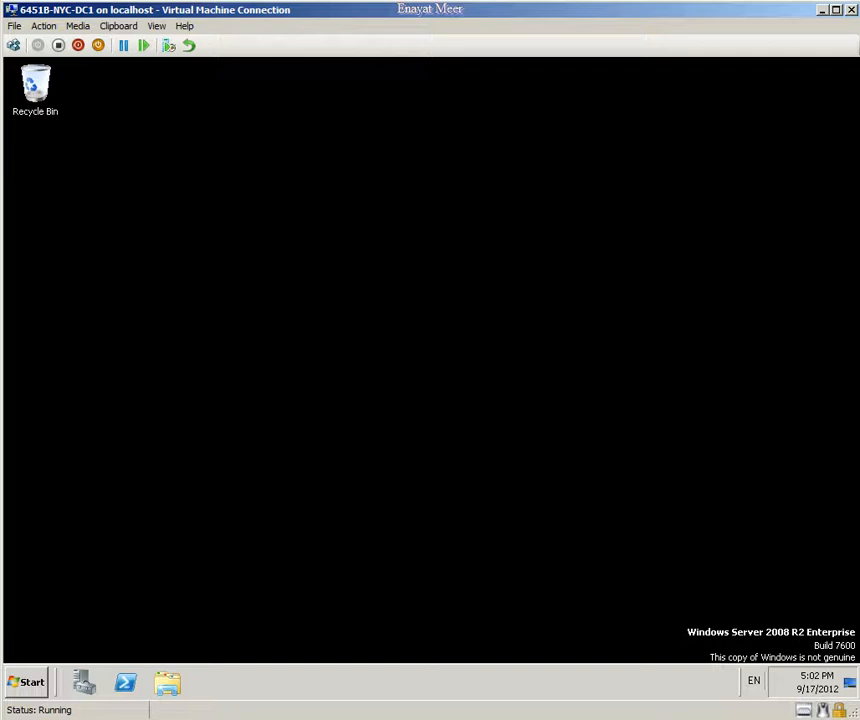
Switch to the NYC-CFG1 virtual machine, inspect its local drives and the folders on Allfiles (E:), and close the file browser
left_click(29, 681)
left_click(315, 425)
left_click(432, 205)
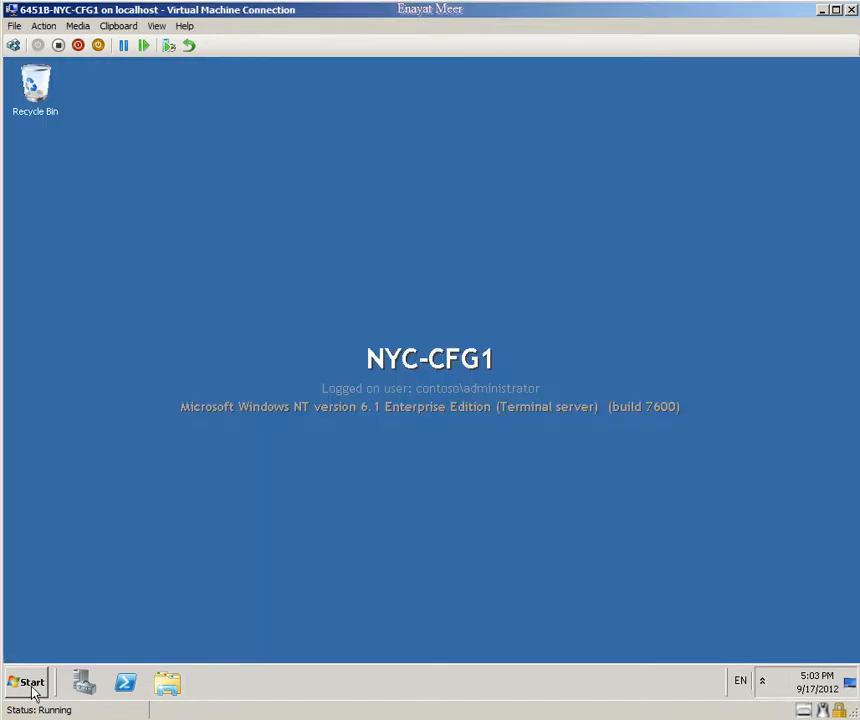
left_click(29, 681)
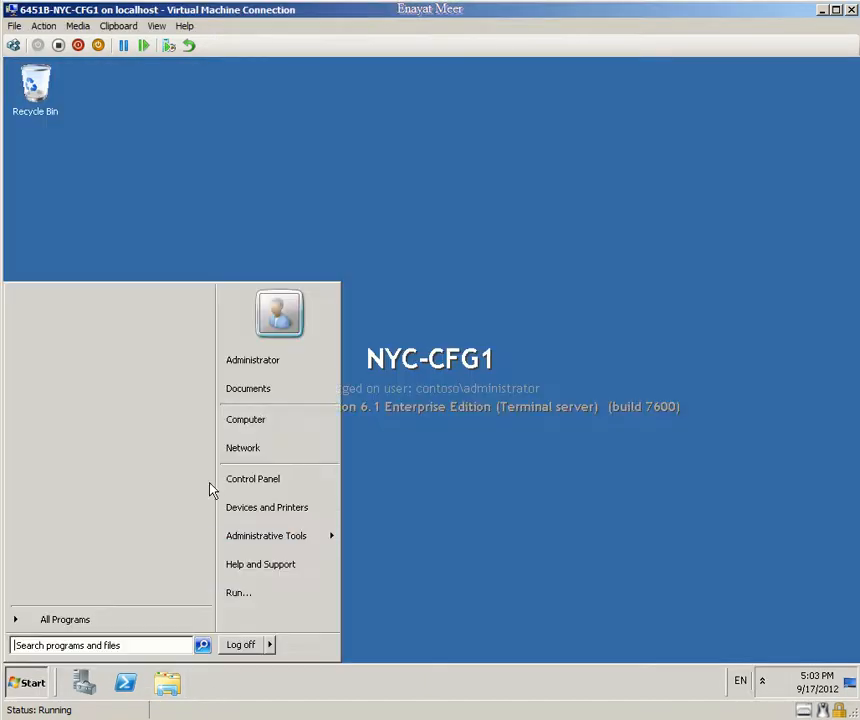
left_click(281, 424)
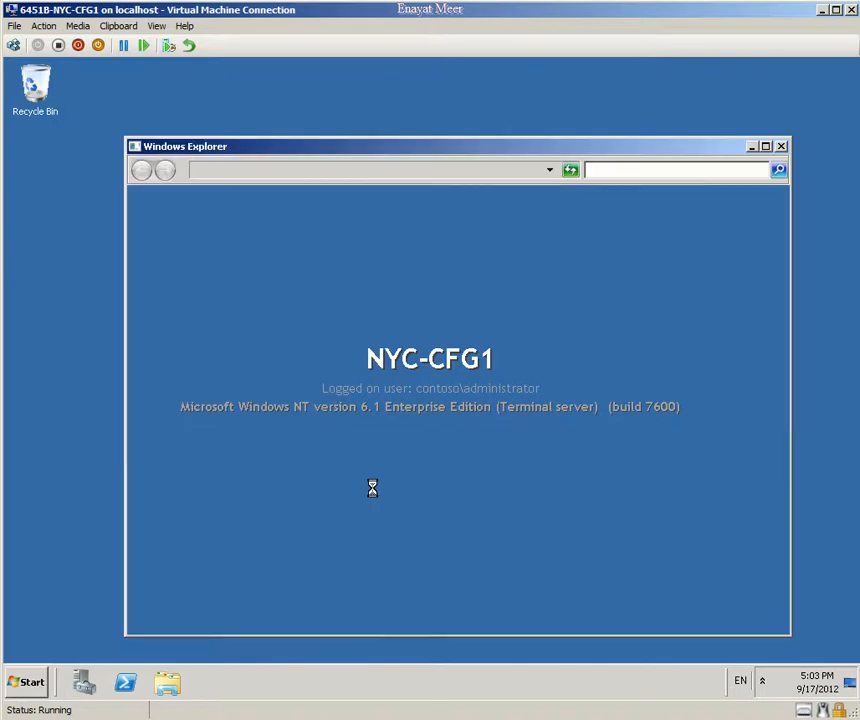
left_click(370, 263)
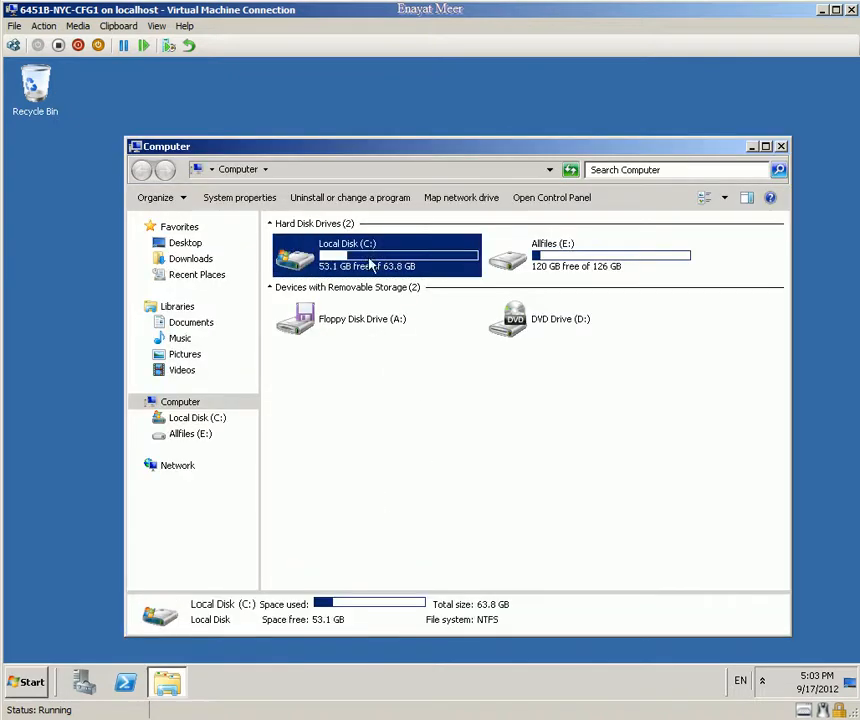
left_click(564, 263)
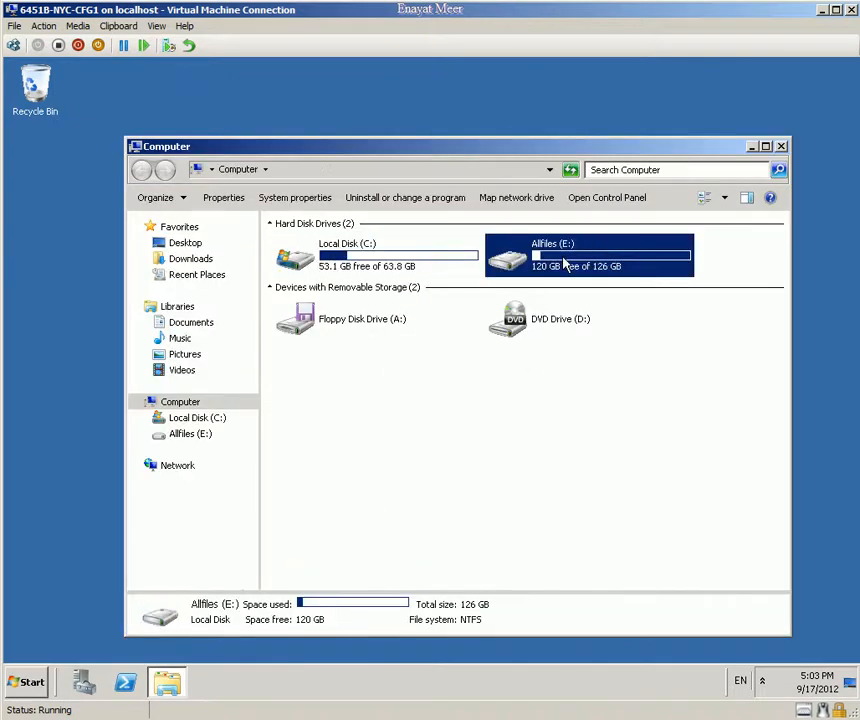
double_click(564, 263)
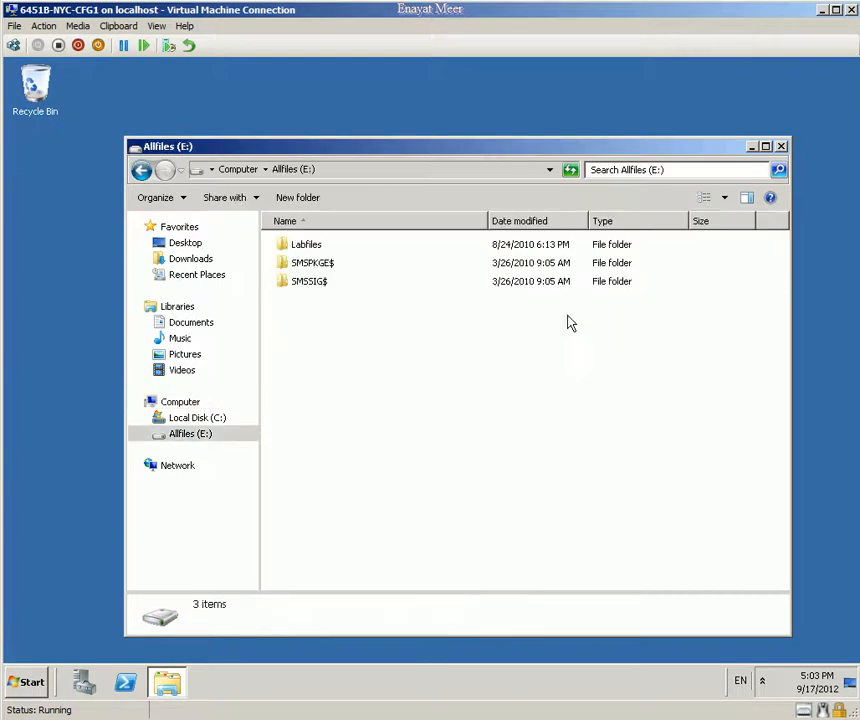
left_click(310, 250)
left_click(305, 263)
left_click(301, 281)
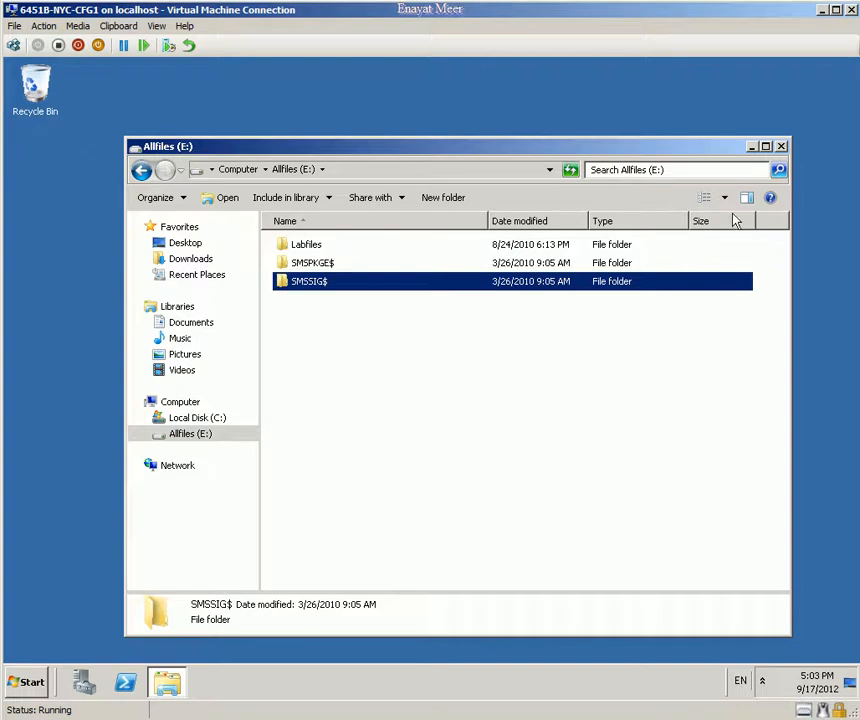
left_click(781, 147)
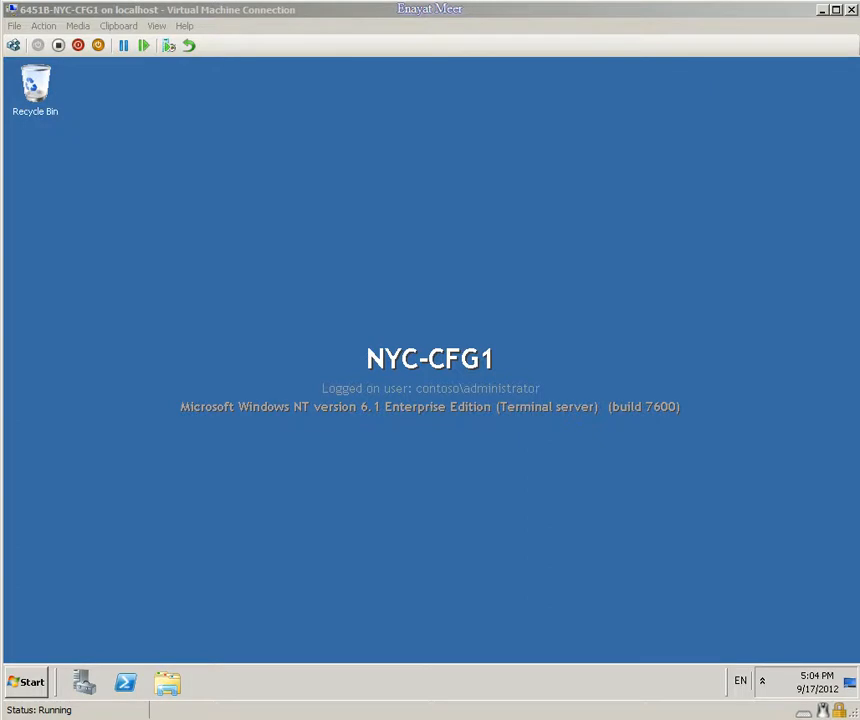
Open the Labfiles folder on the Allfiles (E:) drive
left_click(27, 682)
left_click(287, 437)
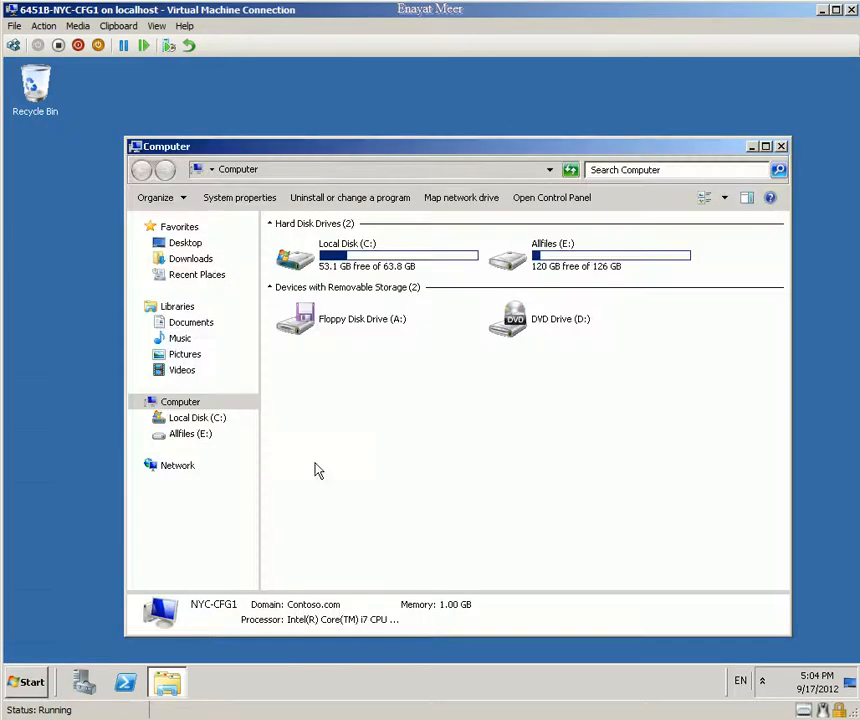
left_click(557, 272)
double_click(557, 272)
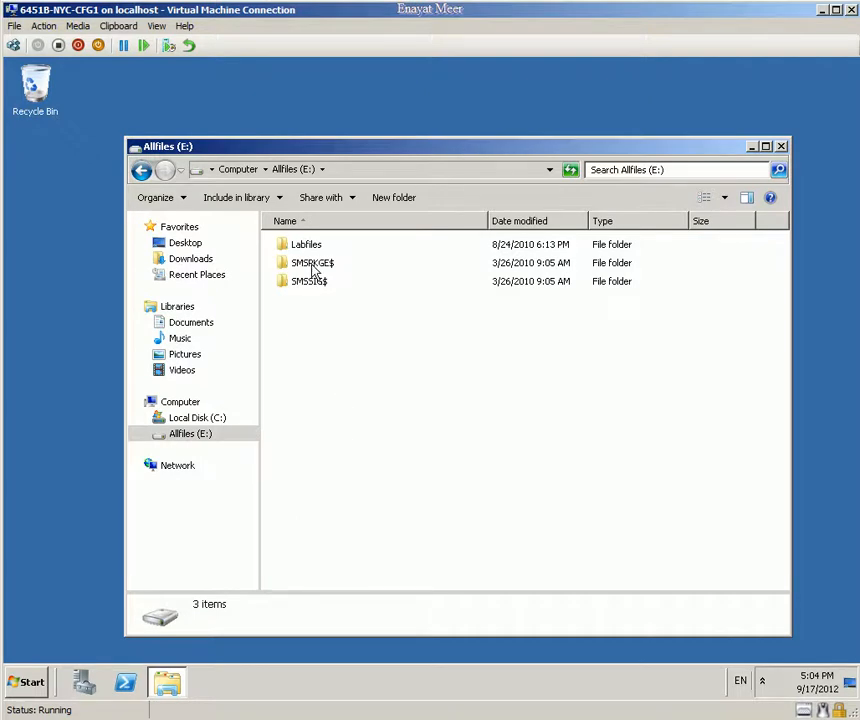
mouse_move(316, 289)
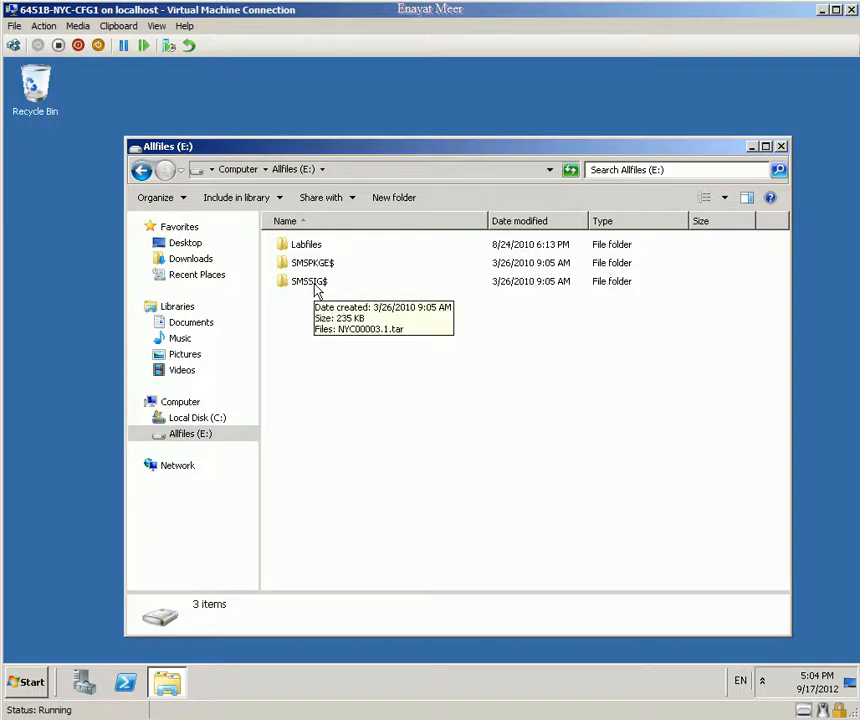
double_click(308, 247)
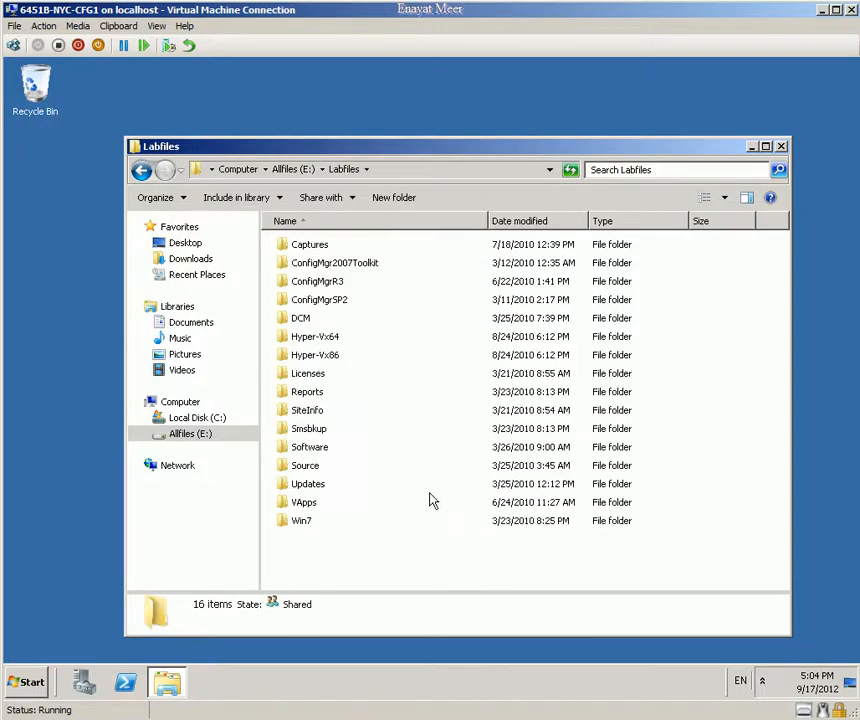
Launch splash.hta from the ConfigMgrSP2 folder and run the prerequisite checker
left_click(334, 304)
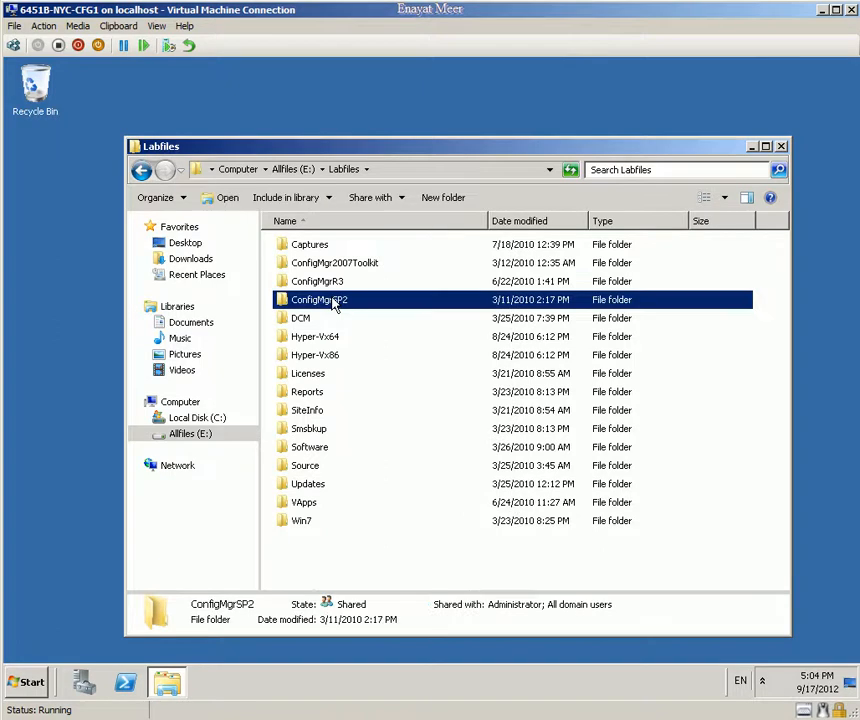
double_click(334, 304)
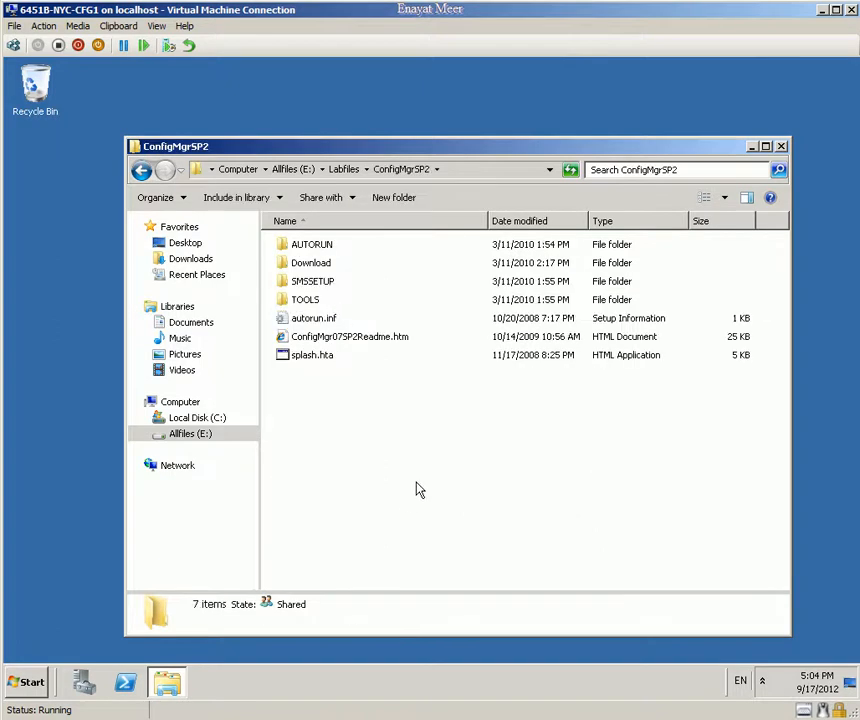
left_click(325, 356)
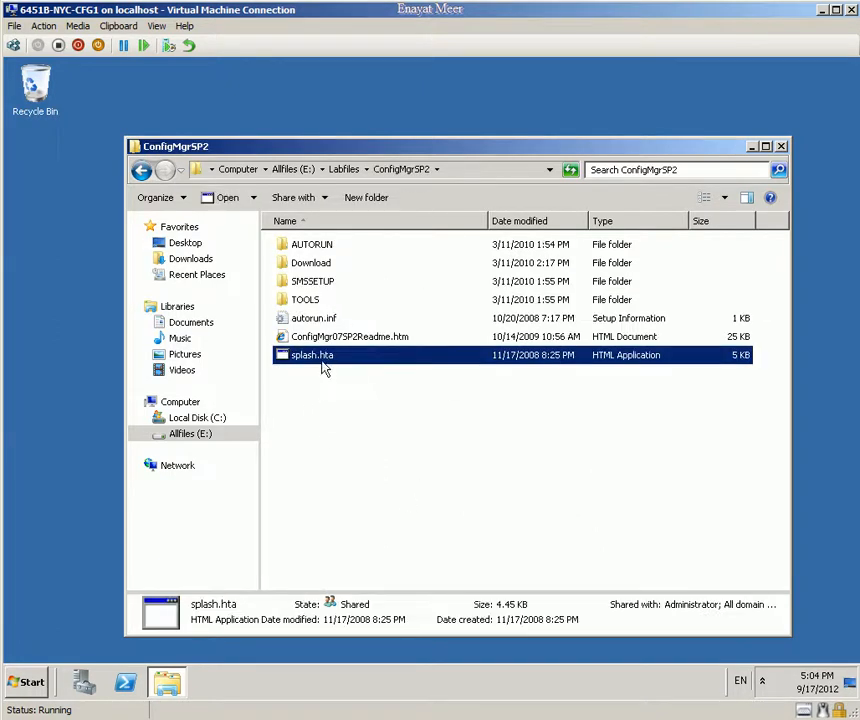
double_click(322, 359)
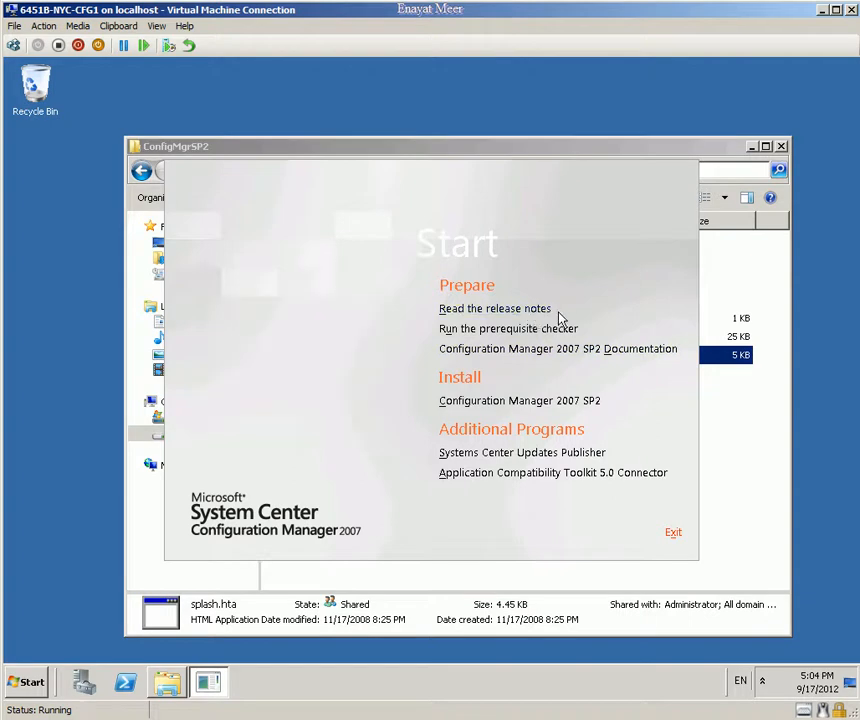
left_click(493, 331)
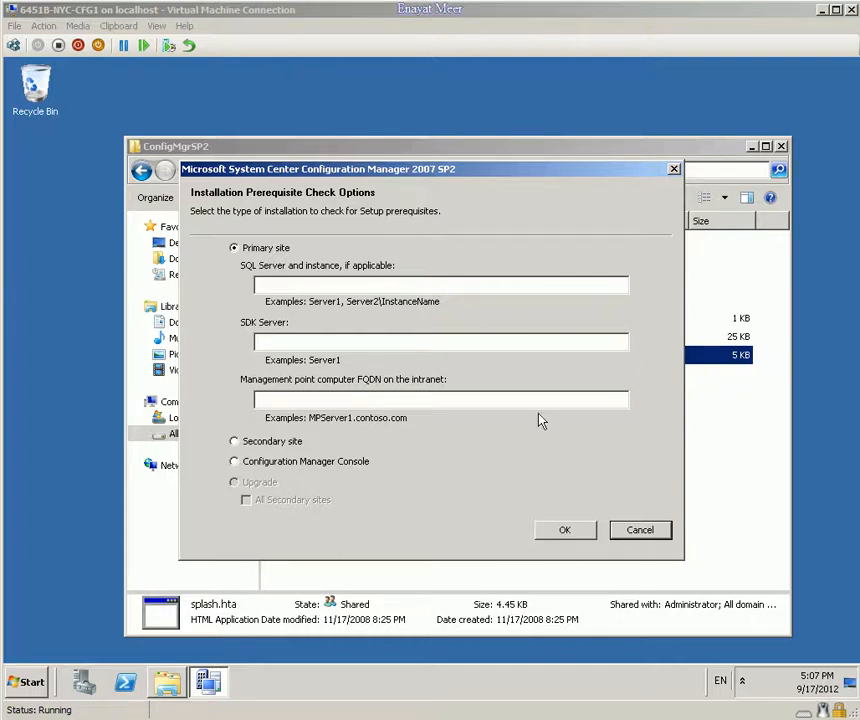
left_click(422, 289)
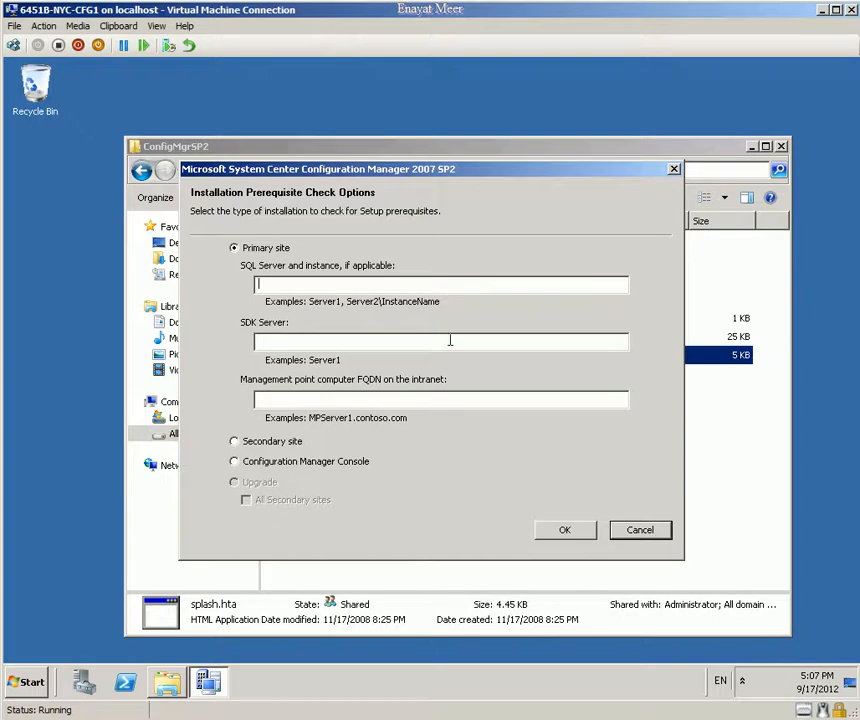
Connect to the nyc-cfg1 database engine in SQL Server Management Studio, examine its databases, and close the program
left_click(28, 682)
left_click(55, 618)
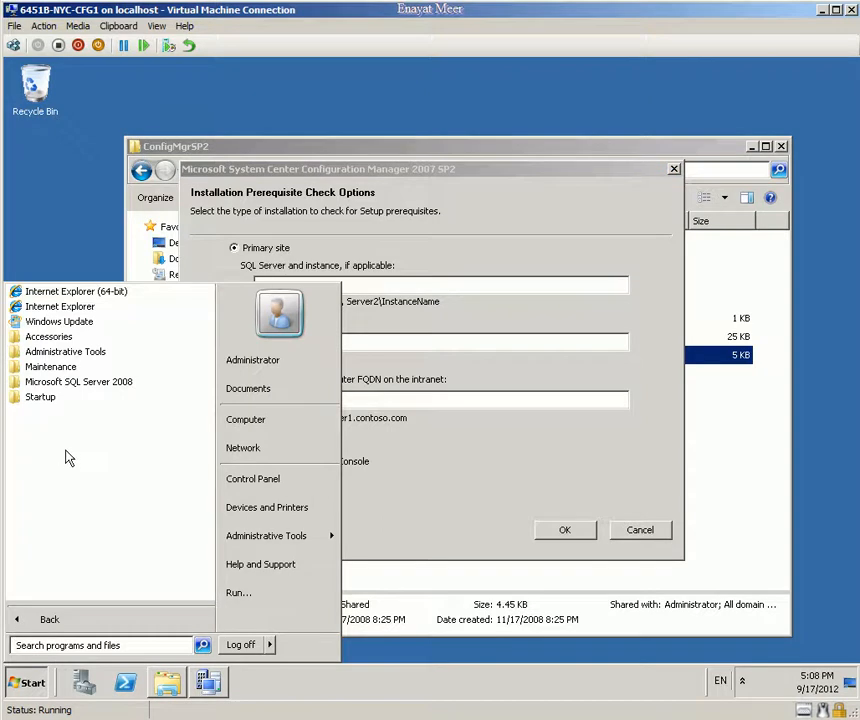
left_click(84, 386)
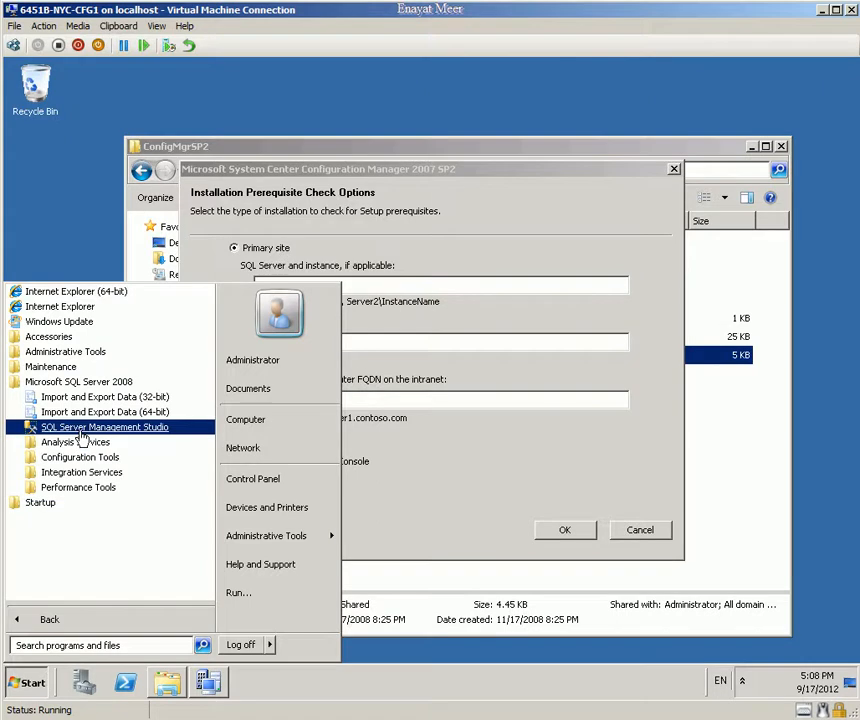
left_click(60, 429)
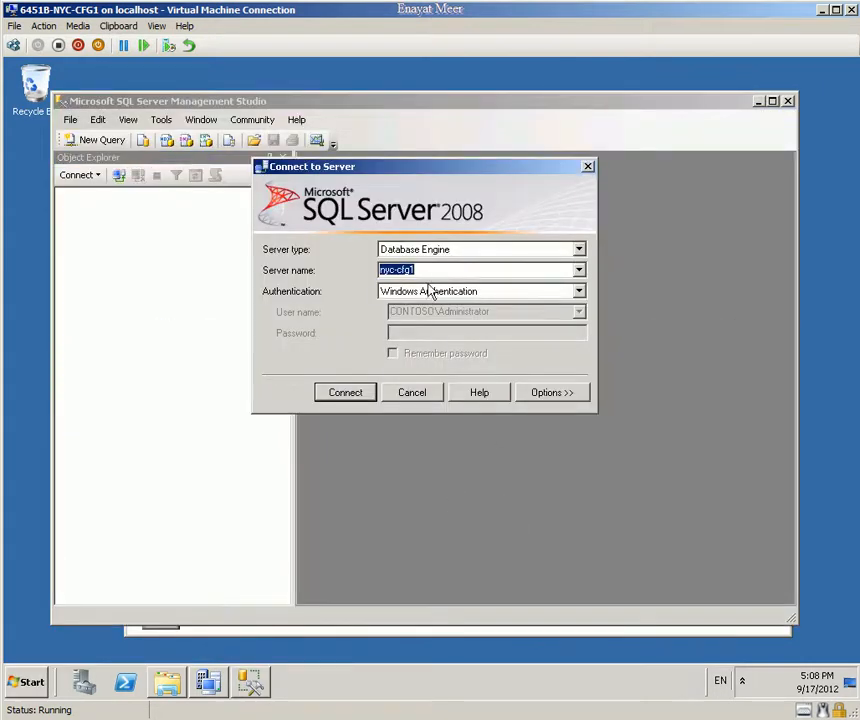
left_click(364, 392)
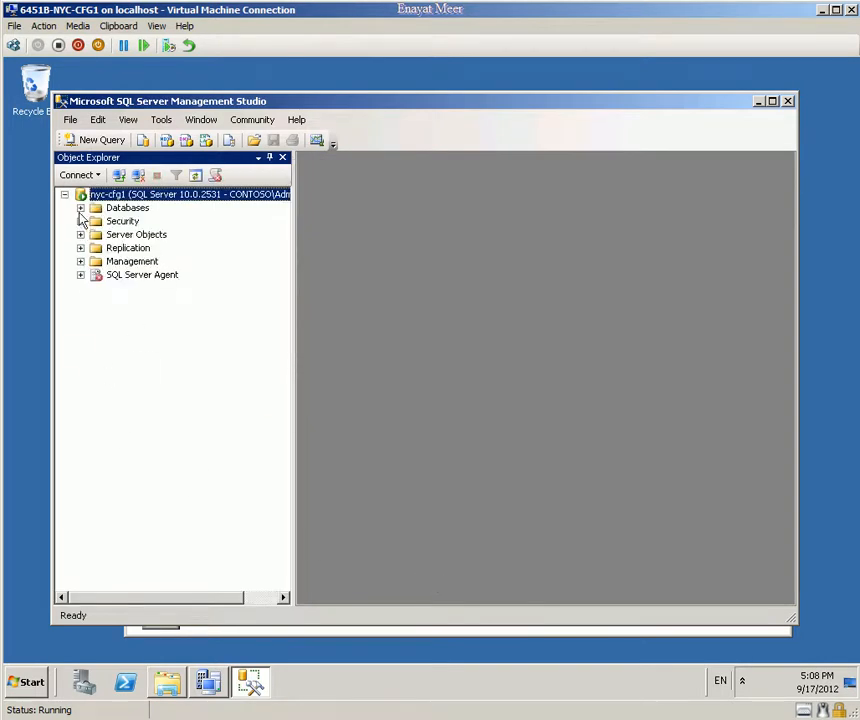
left_click(80, 208)
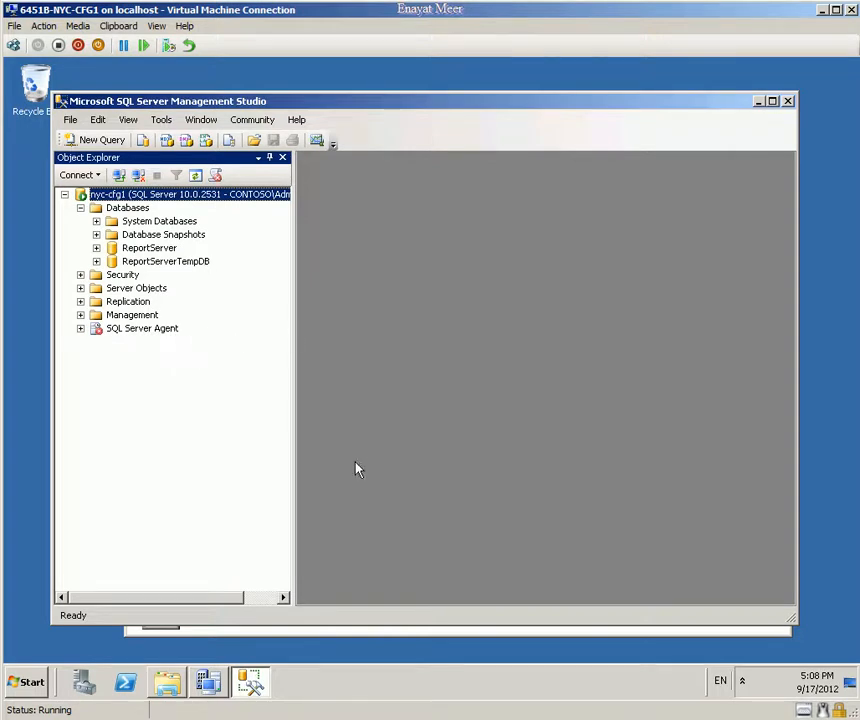
left_click(786, 102)
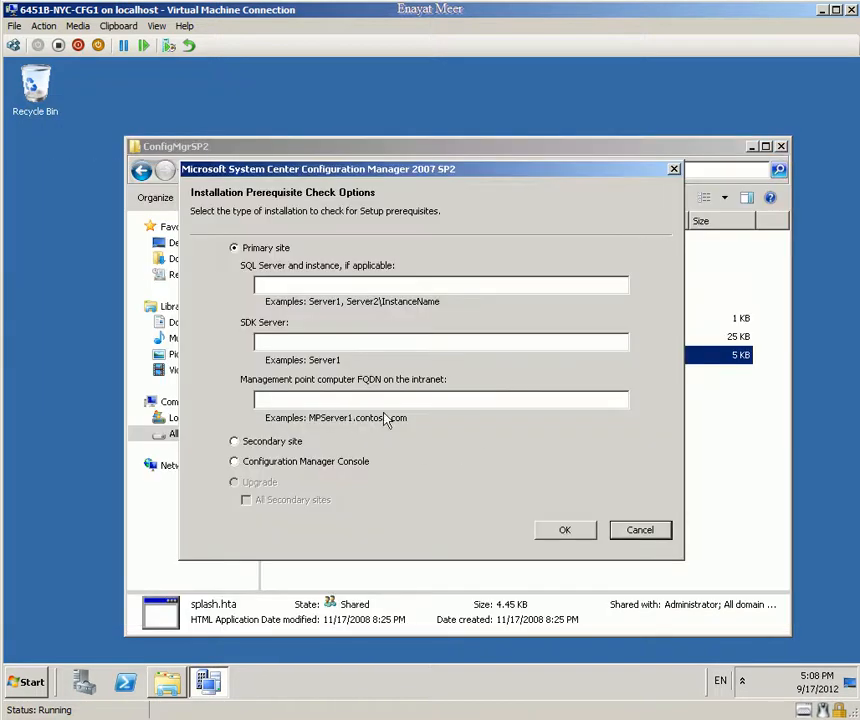
Set the primary site check's SQL Server and SDK Server to NYC-CFG1, and the management point FQDN to NYC-CFG1.CONTOSO.COM
type("NYC-CFG")
left_click(461, 342)
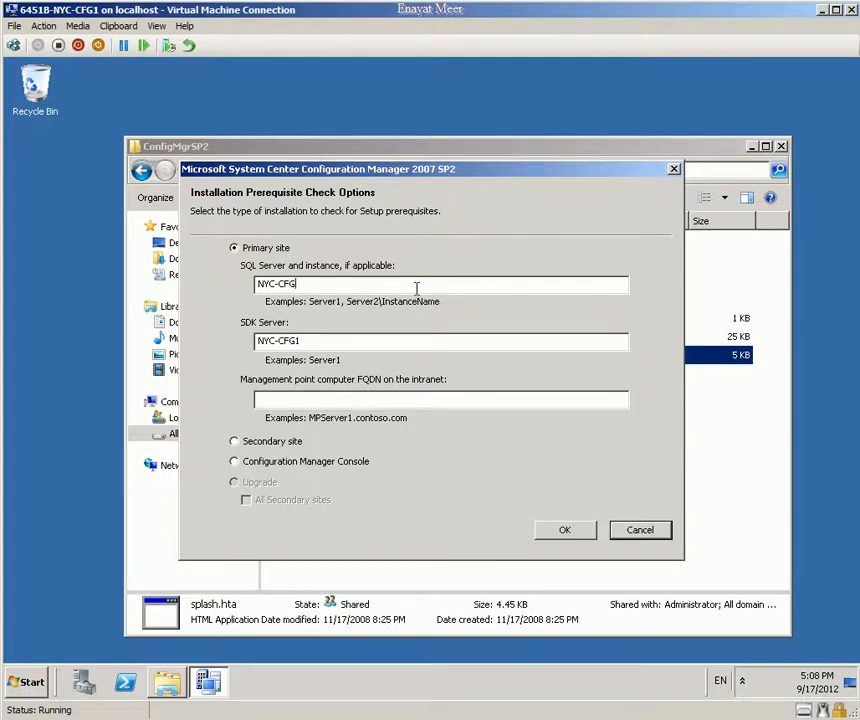
type("1")
left_click(362, 400)
type("NYHC")
type("CFG1.CON")
type("TOSO.COM")
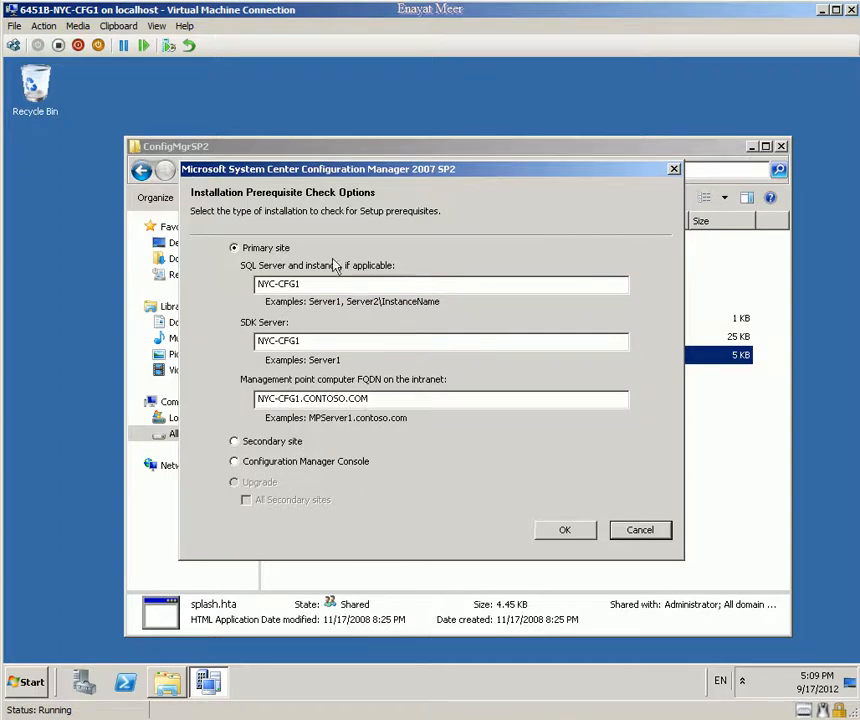
Run the primary site prerequisite check and go through the WSUS SDK, Remote Differential Compression, BITS and WebDAV entries in the results
left_click(560, 532)
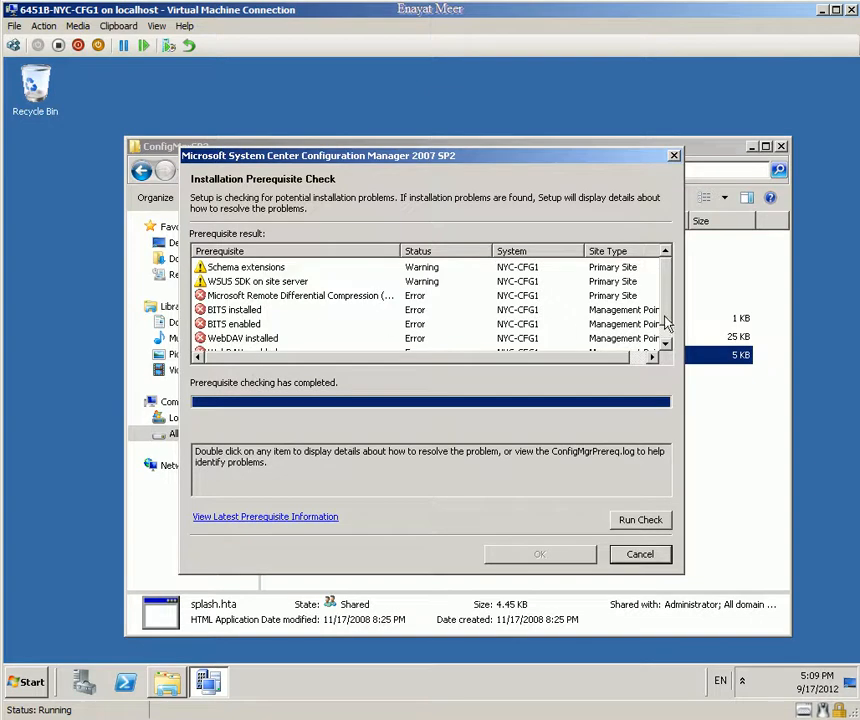
left_click_drag(666, 318, 665, 331)
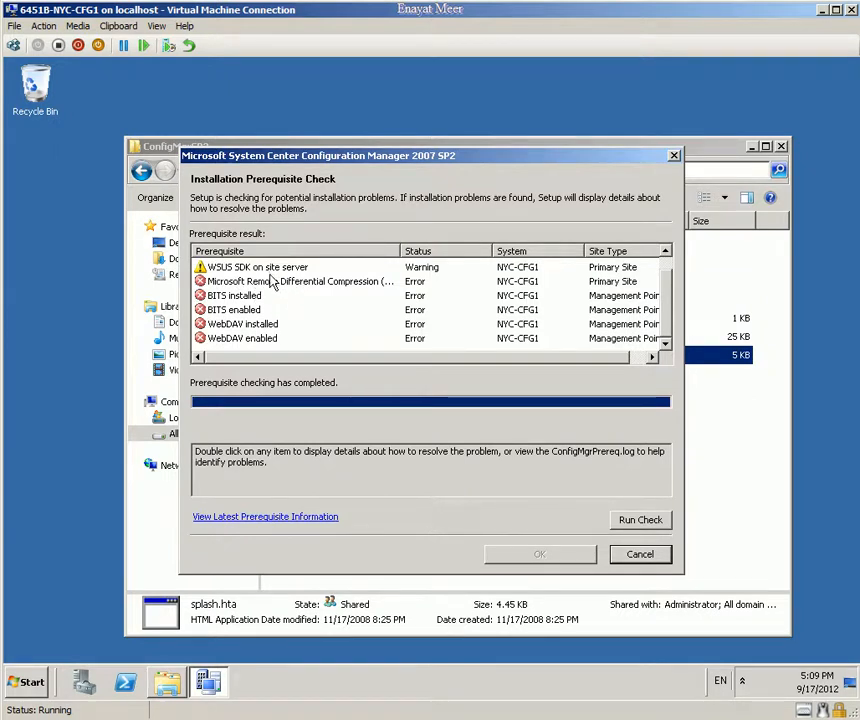
left_click(295, 271)
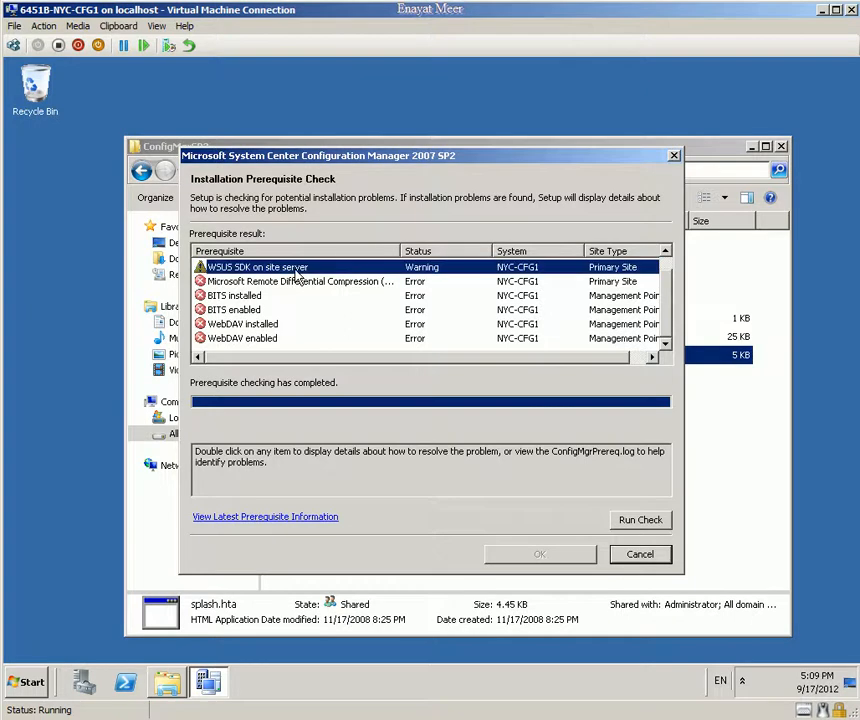
left_click(249, 284)
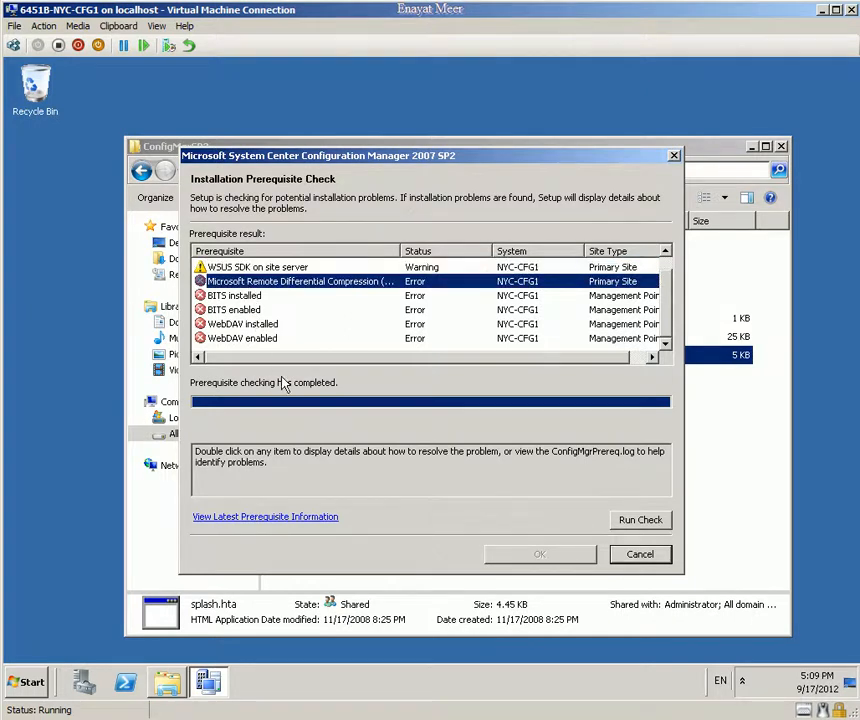
left_click(235, 298)
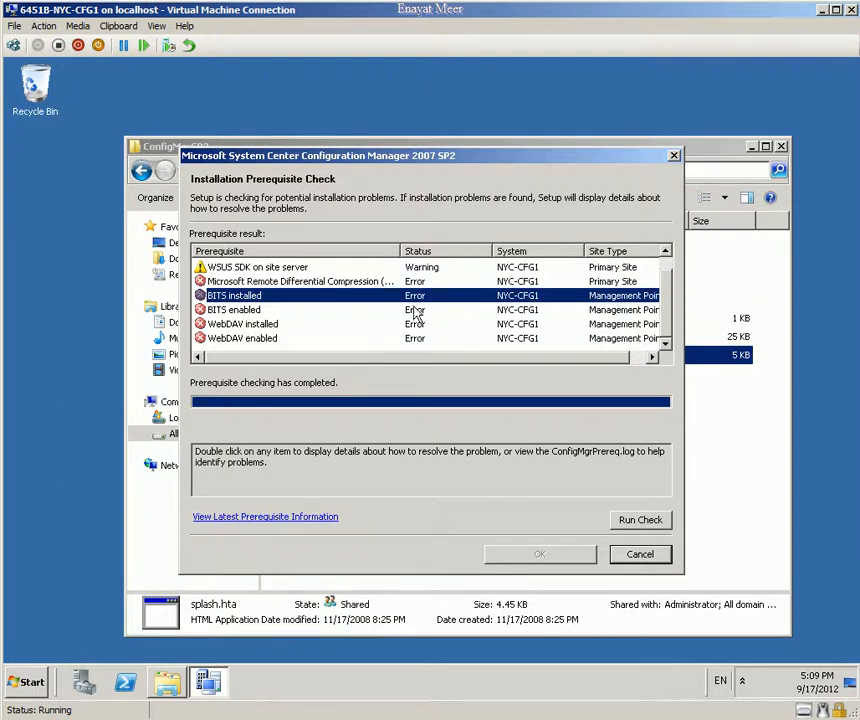
left_click(253, 314)
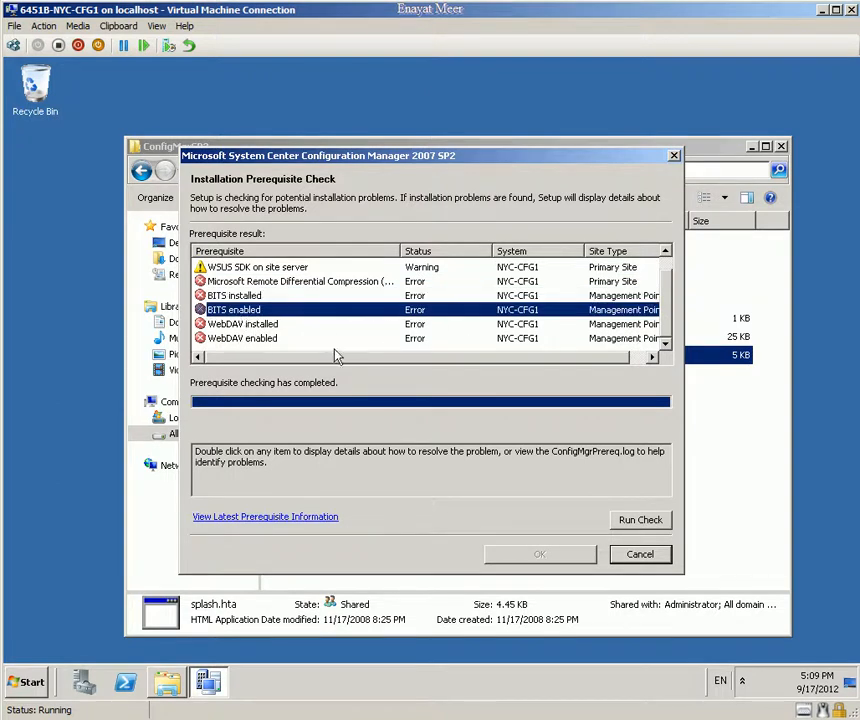
left_click(243, 328)
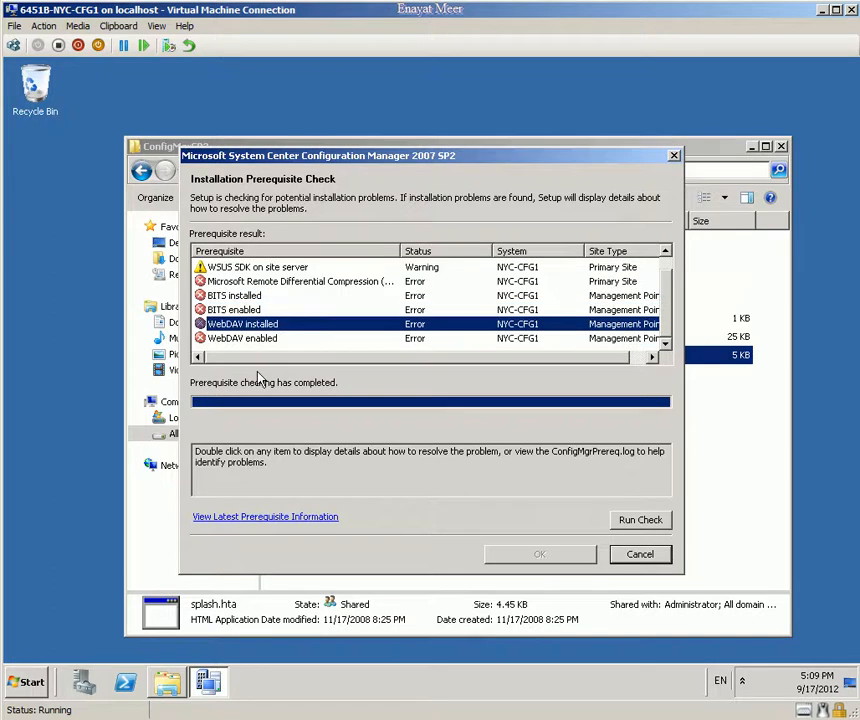
left_click(405, 341)
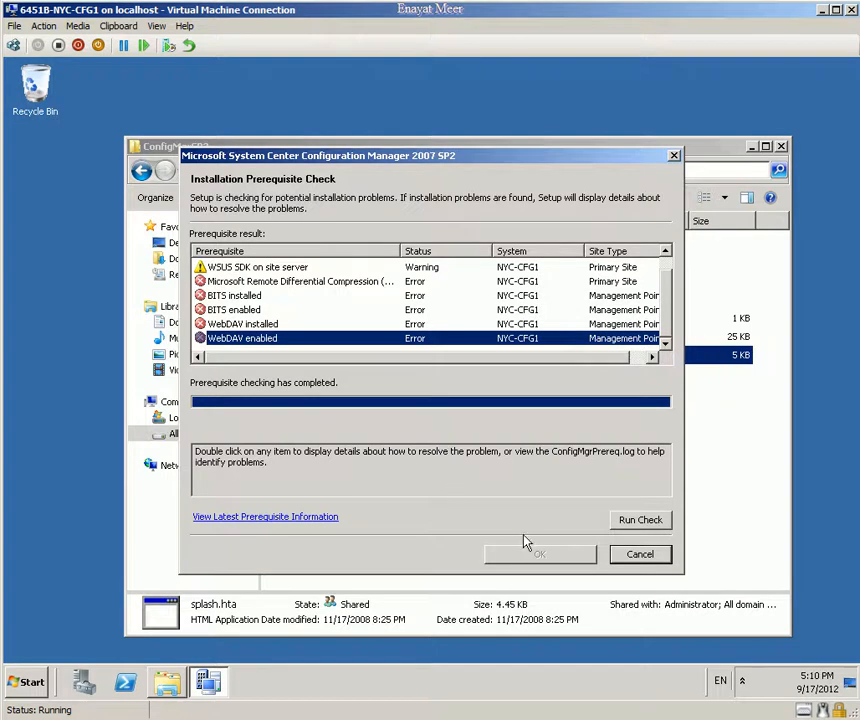
Show the resolution details for the WebDAV enabled prerequisite, read the explanation, and close the prerequisite checker
double_click(255, 340)
left_click_drag(196, 453, 615, 501)
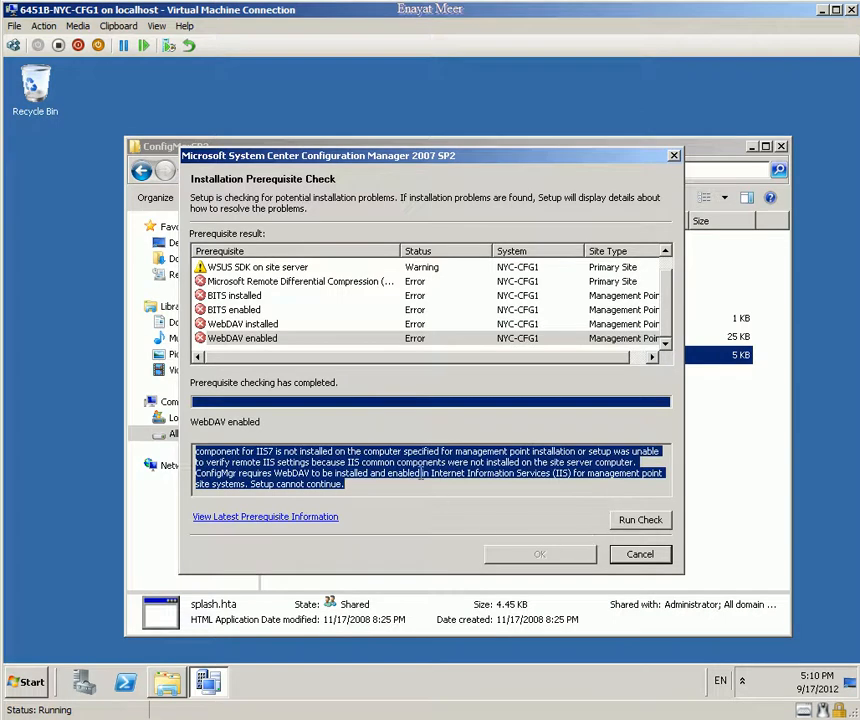
right_click(377, 462)
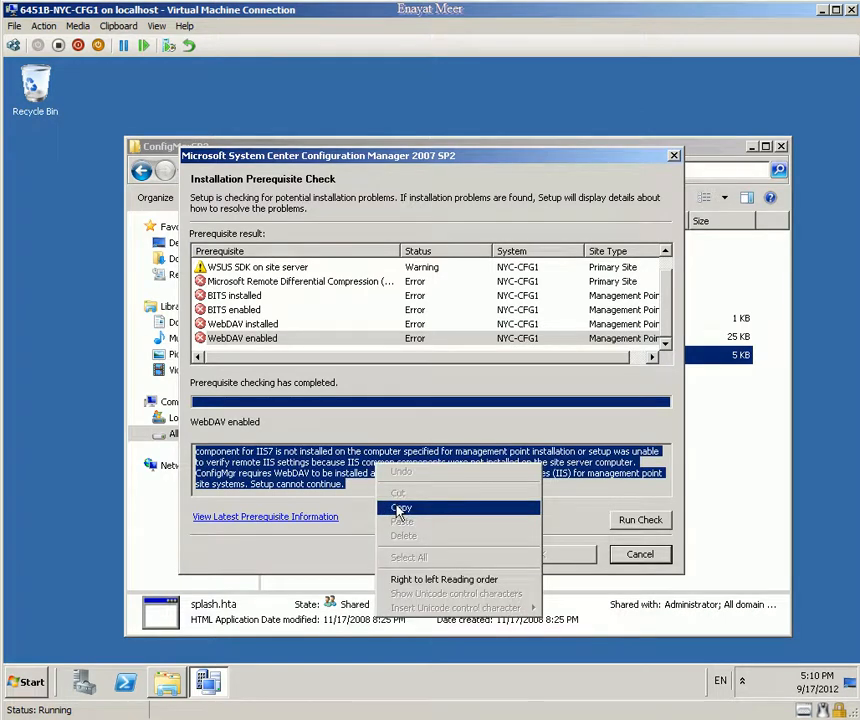
left_click(573, 518)
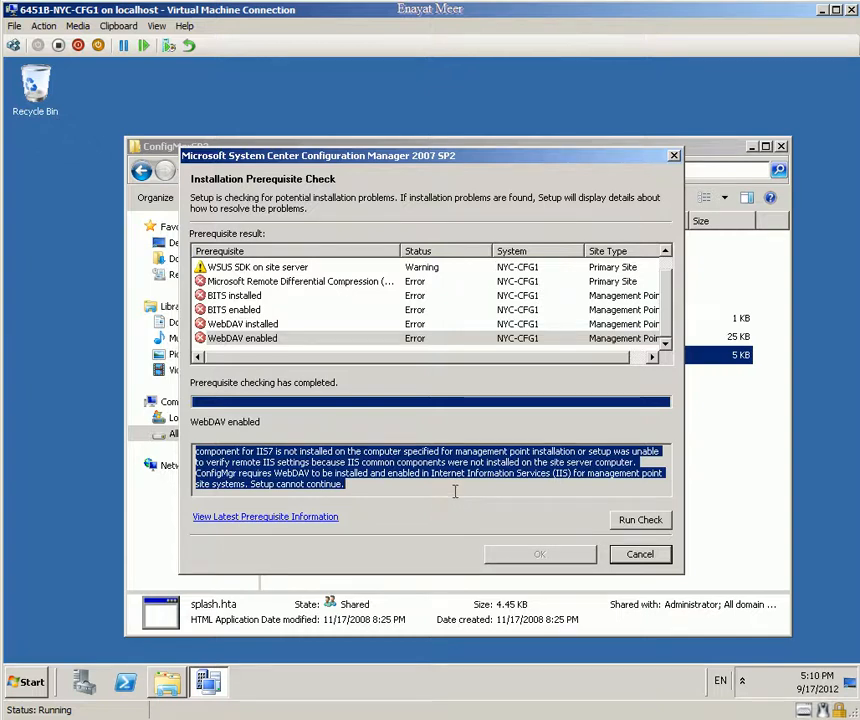
left_click(644, 556)
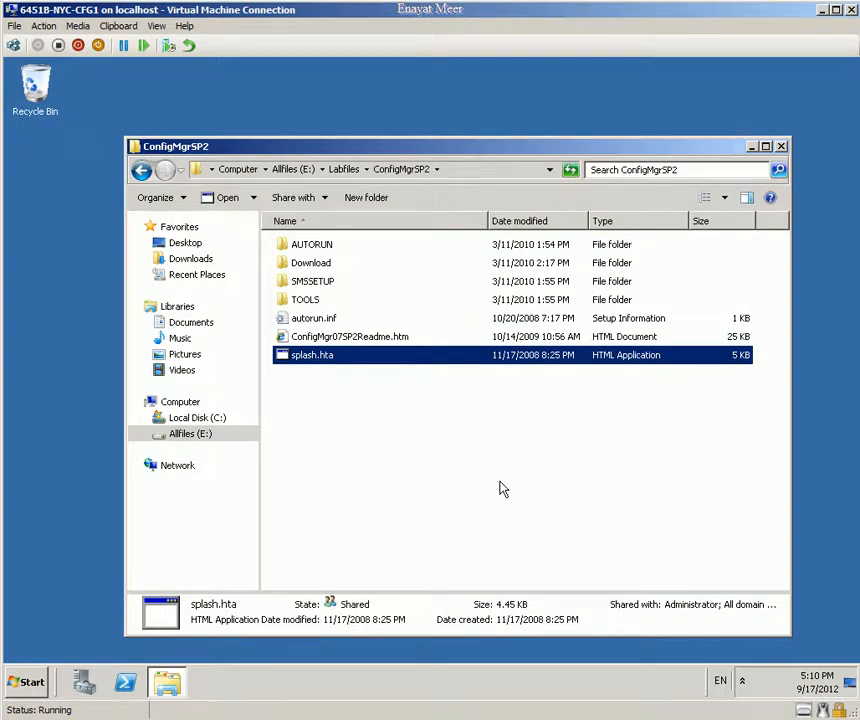
left_click(20, 683)
mouse_move(330, 547)
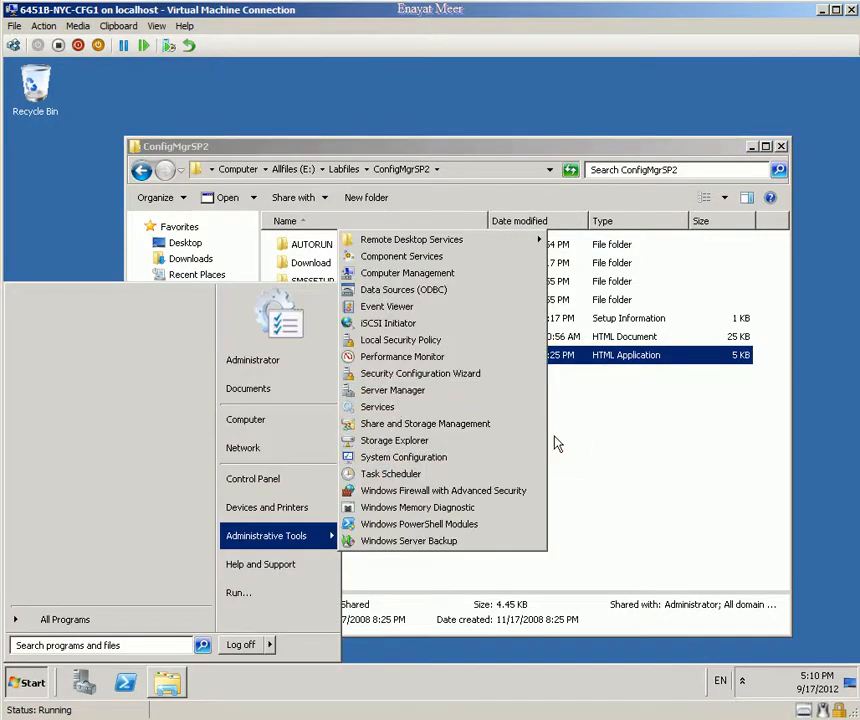
left_click(389, 586)
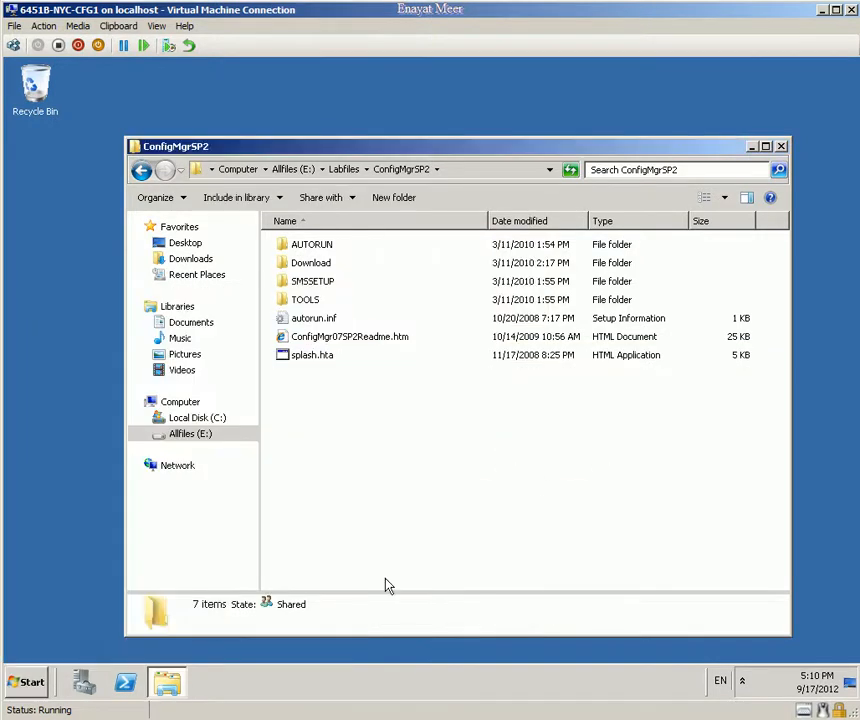
Open Server Manager and start the Add Features Wizard from the server's Features node
left_click(83, 686)
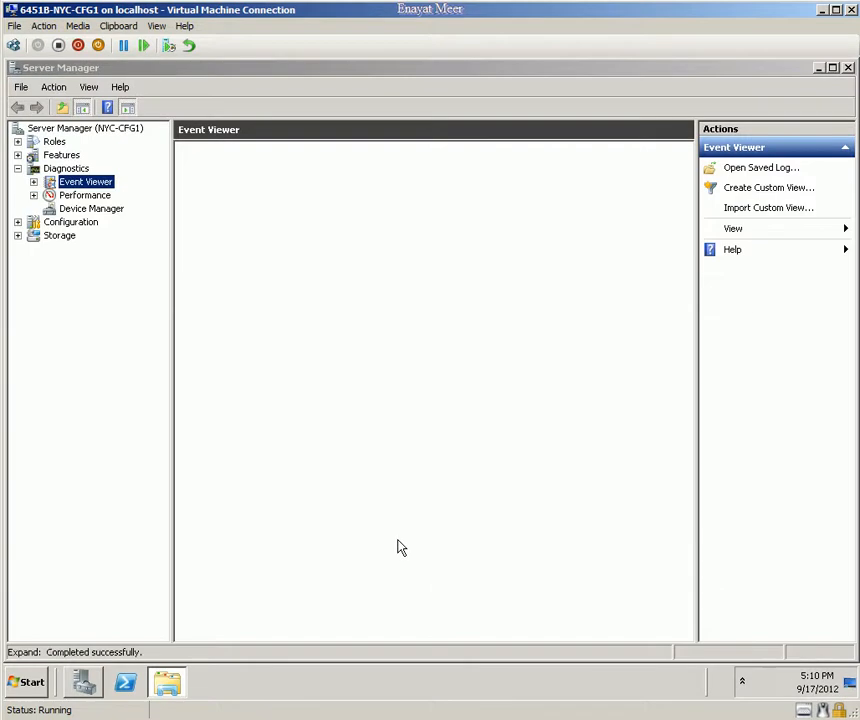
left_click(58, 154)
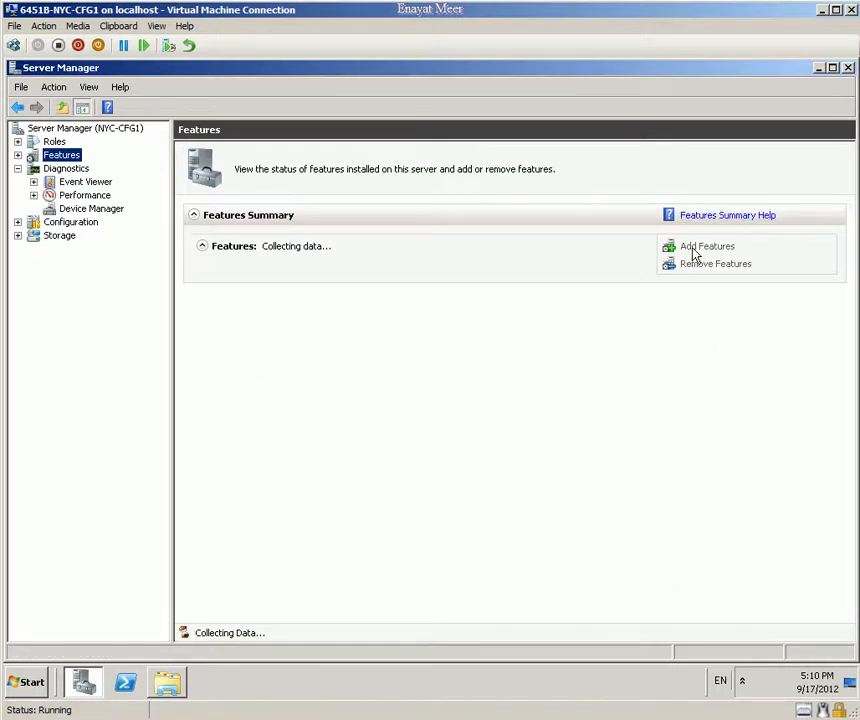
left_click(58, 155)
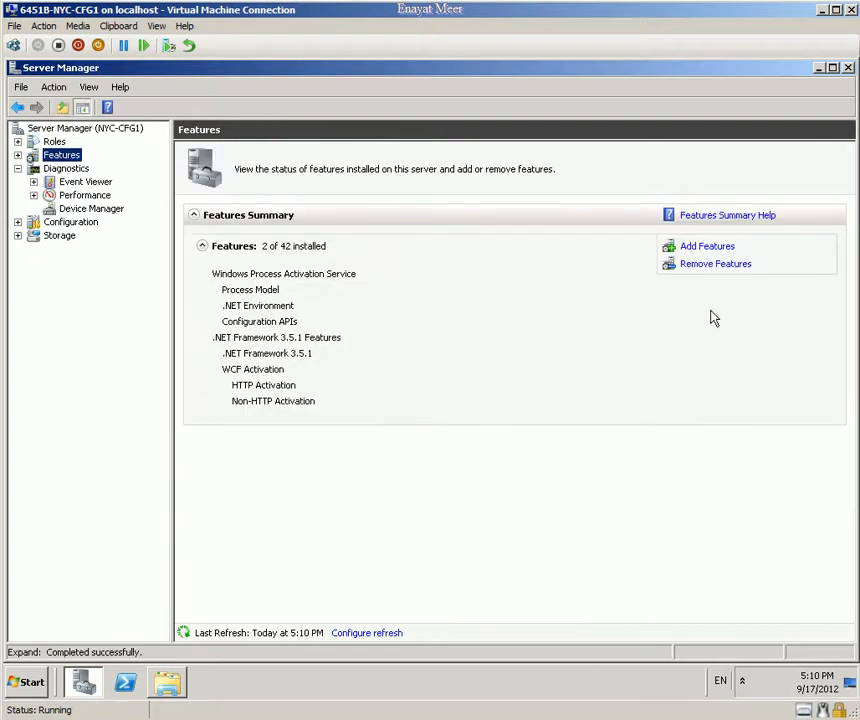
left_click(706, 248)
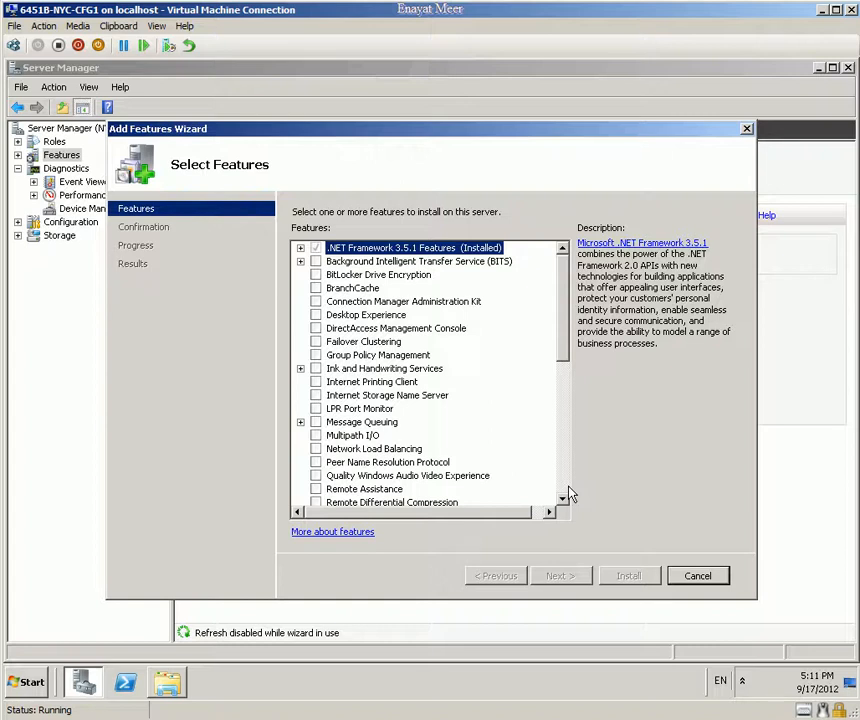
Select the Background Intelligent Transfer Service (BITS) feature and accept its required role services
left_click(408, 263)
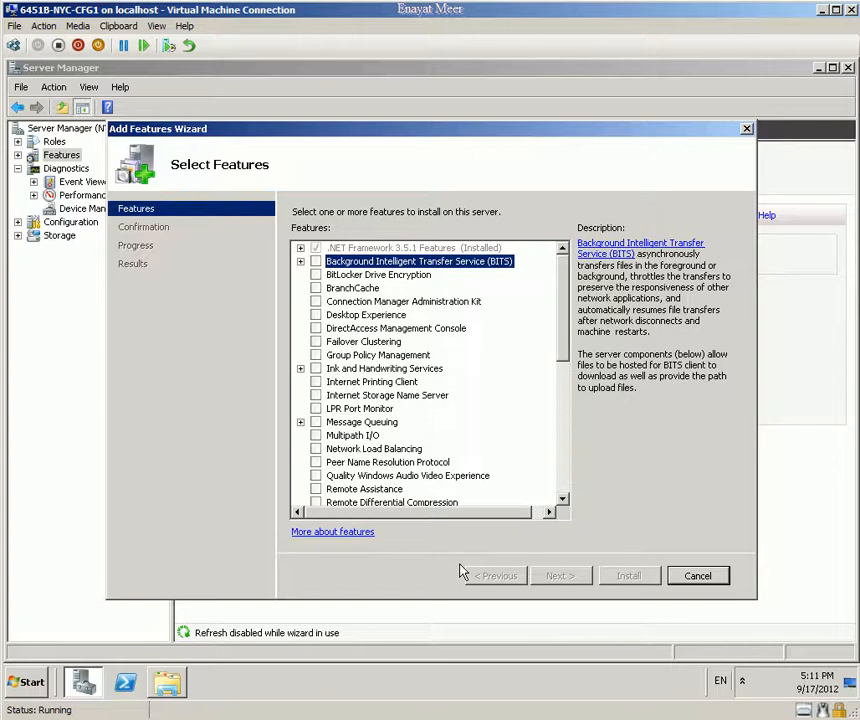
key("space")
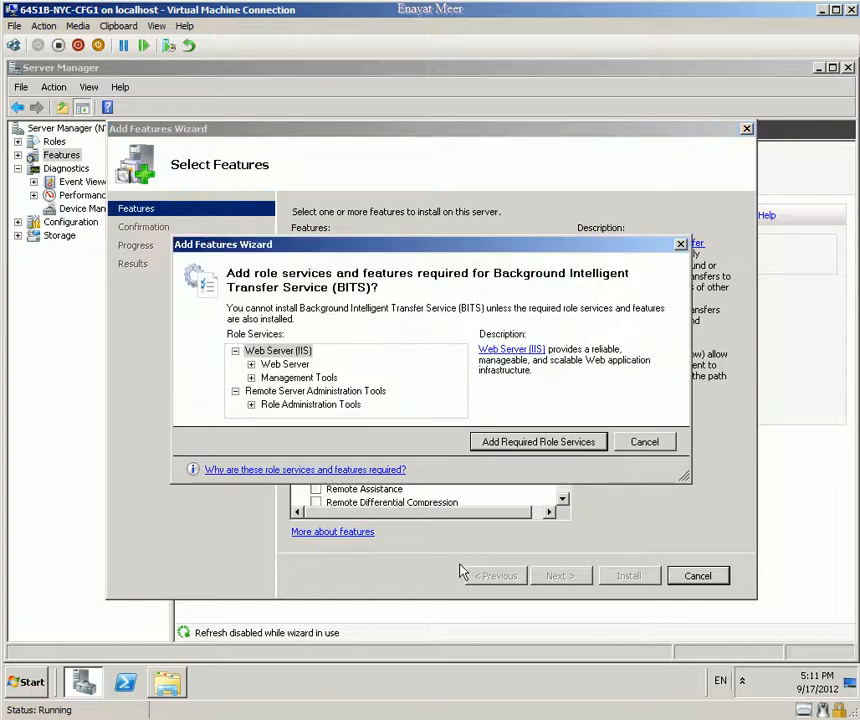
left_click_drag(340, 251, 306, 180)
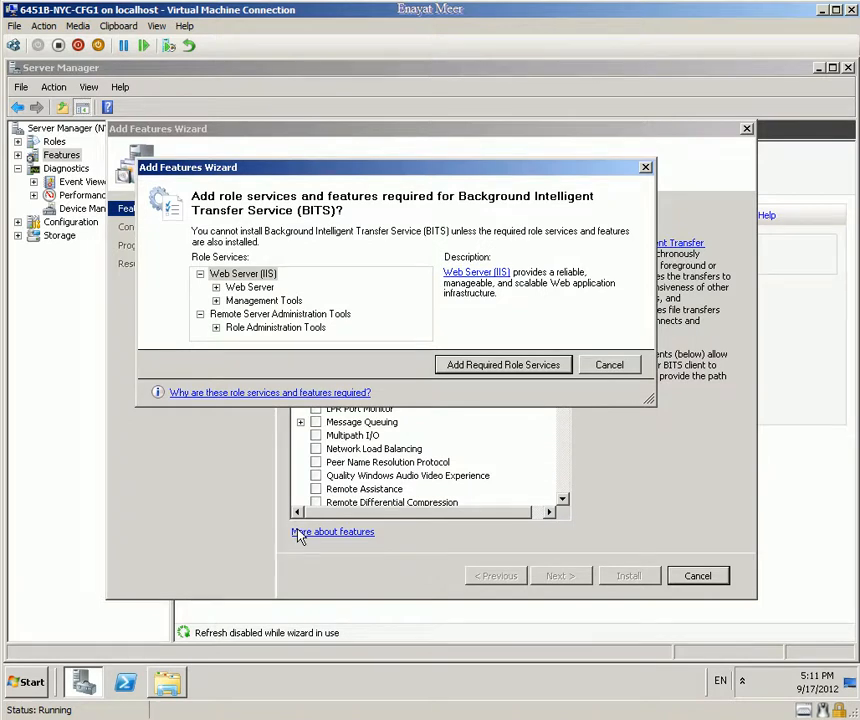
left_click(456, 371)
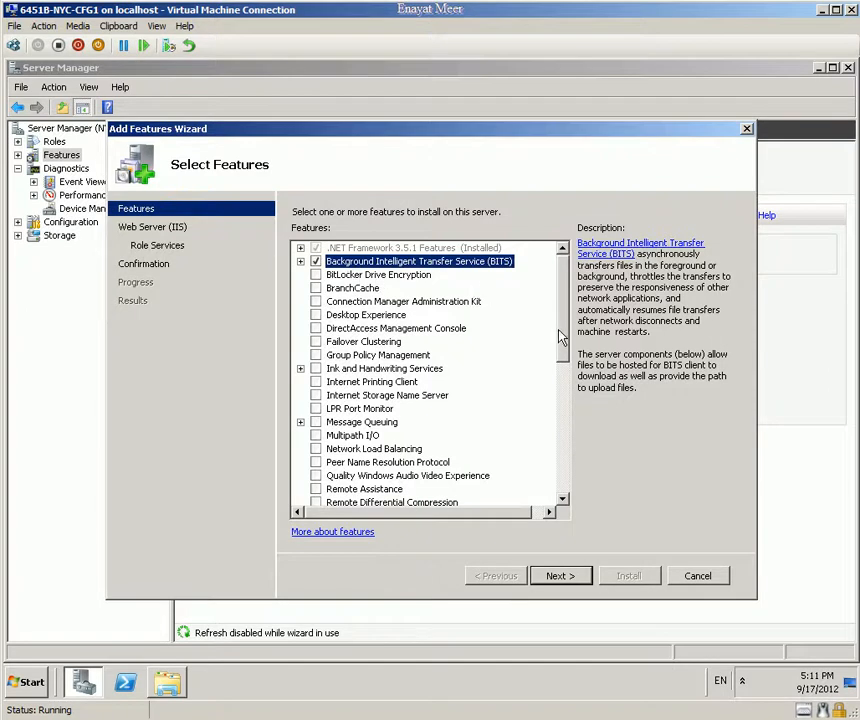
Select the Remote Differential Compression feature and proceed to the Web Server (IIS) role services selection
left_click_drag(562, 337, 562, 357)
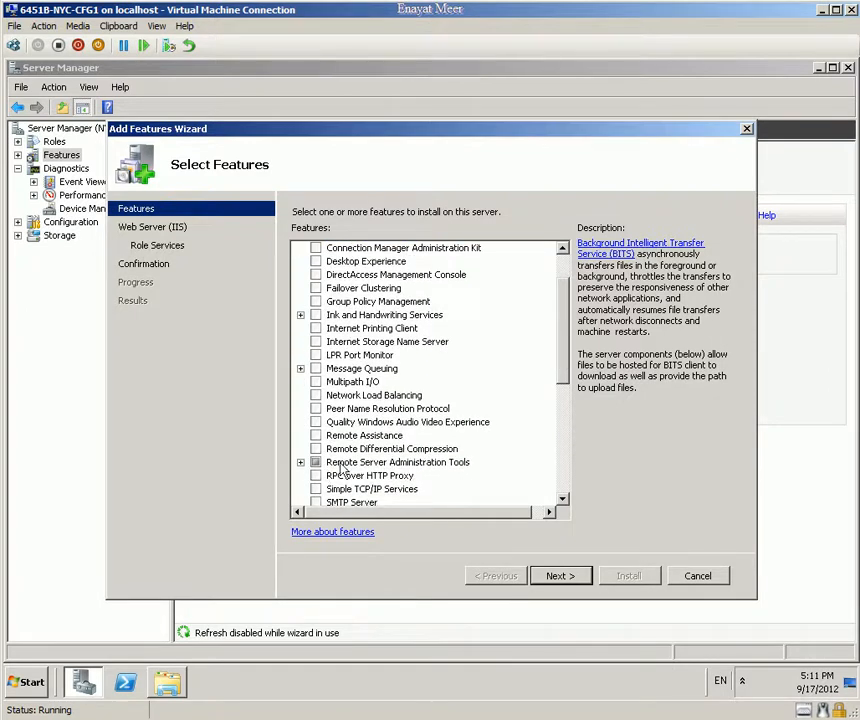
left_click(372, 451)
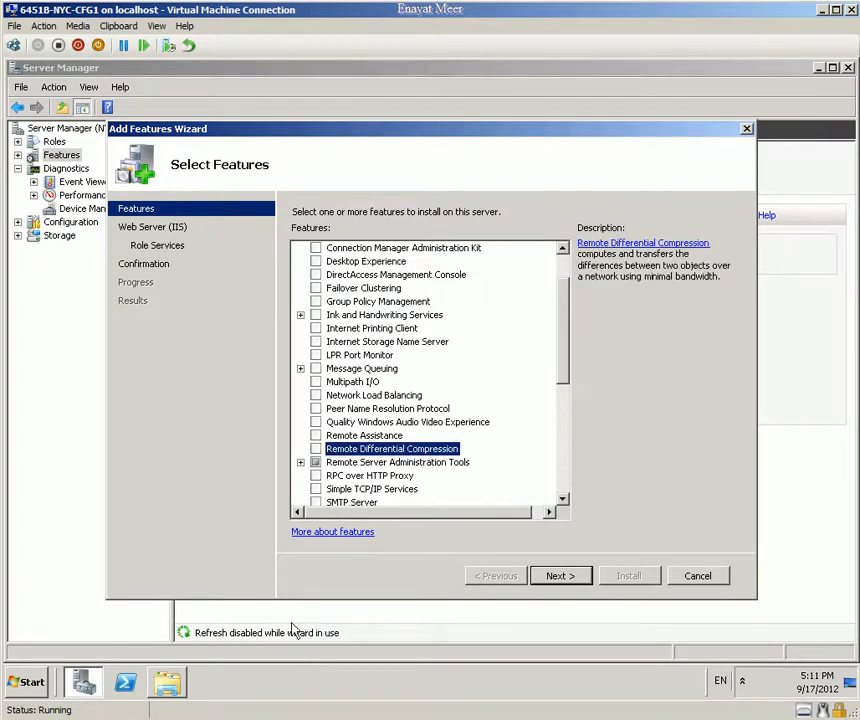
left_click(316, 449)
left_click(574, 580)
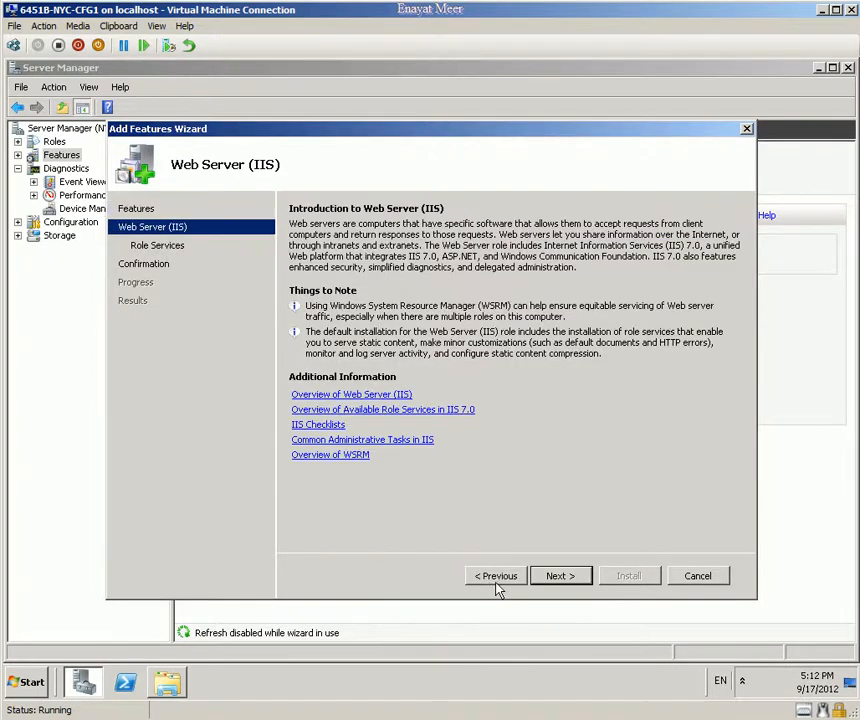
left_click(557, 579)
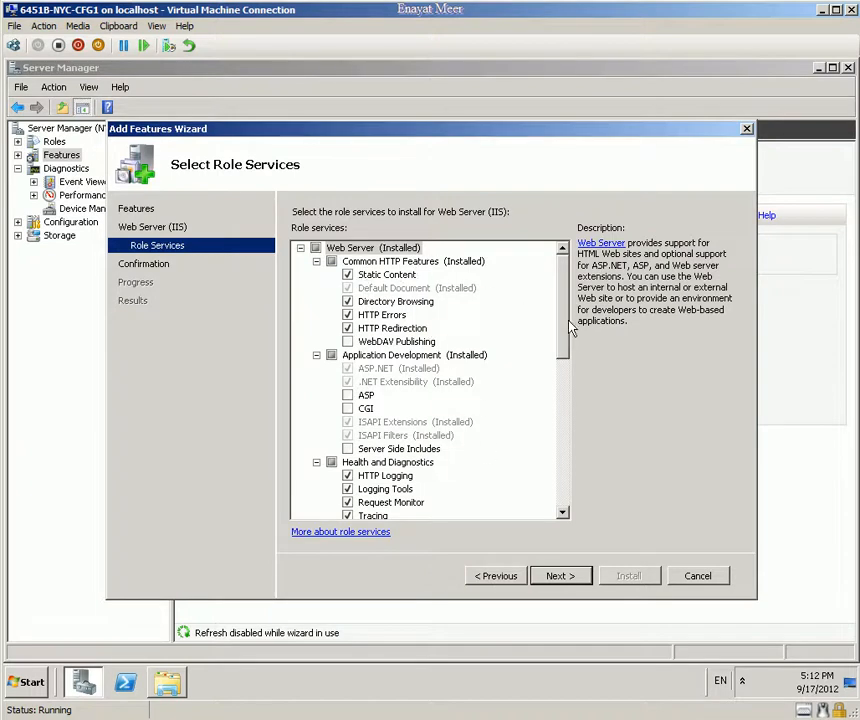
Add the WebDAV Publishing, Windows Authentication and IIS 6 WMI Compatibility role services to the Web Server (IIS) selection
left_click_drag(569, 328, 552, 360)
left_click(348, 342)
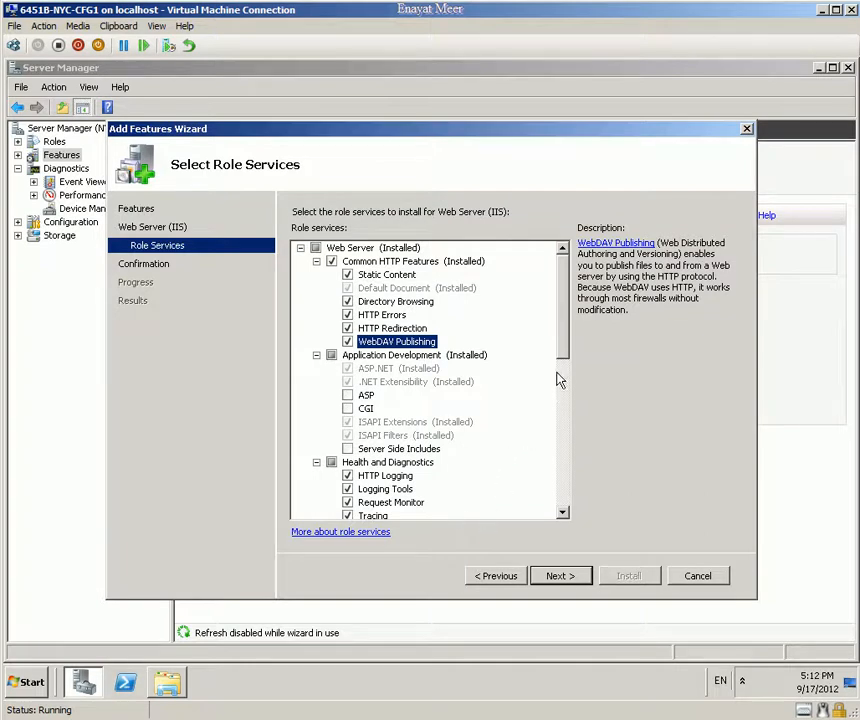
mouse_move(562, 351)
left_mouse_down()
mouse_move(559, 447)
mouse_move(536, 466)
left_mouse_up()
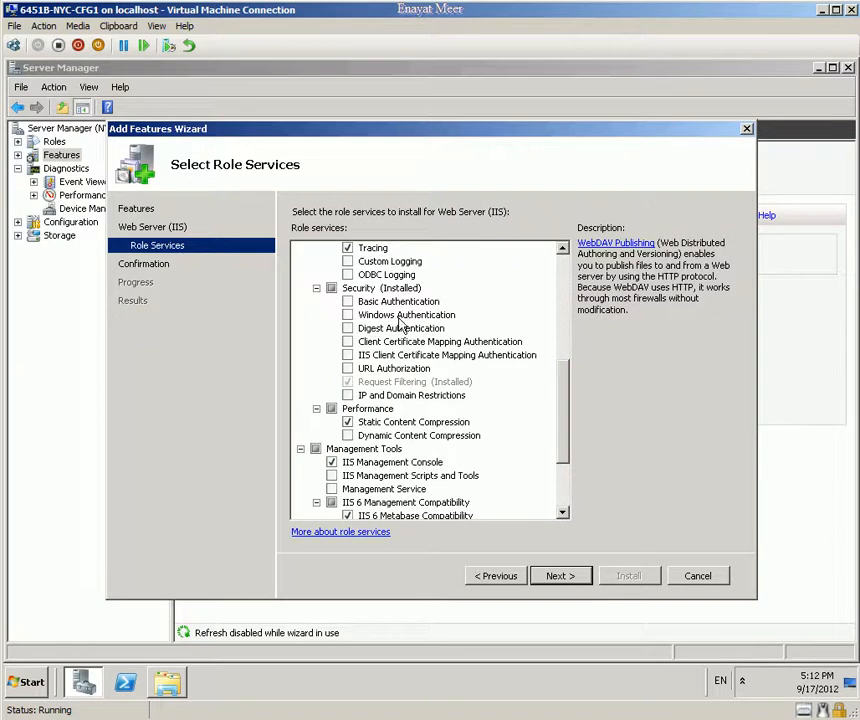
left_click(347, 315)
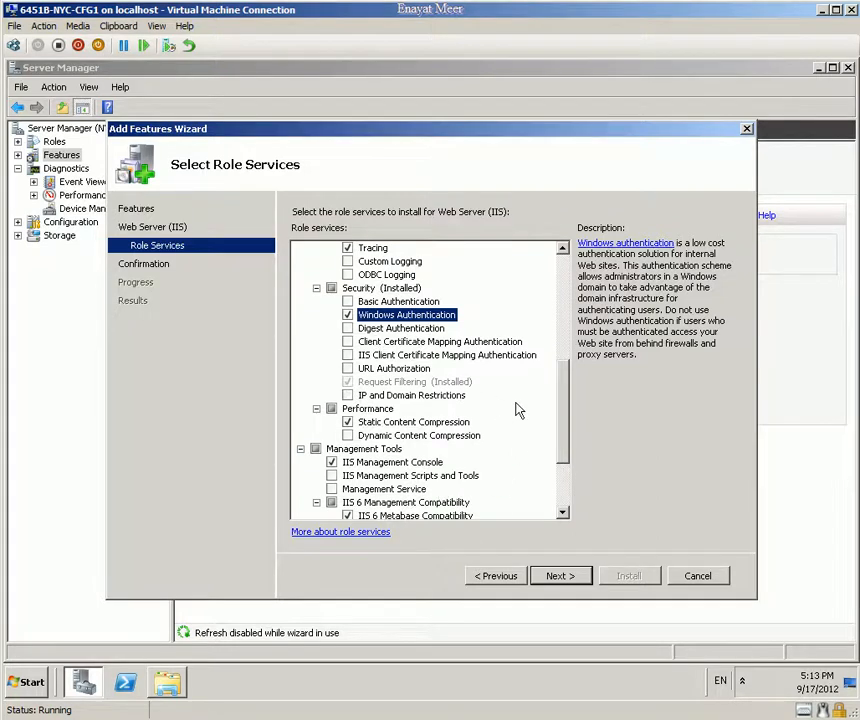
left_click_drag(565, 410, 560, 457)
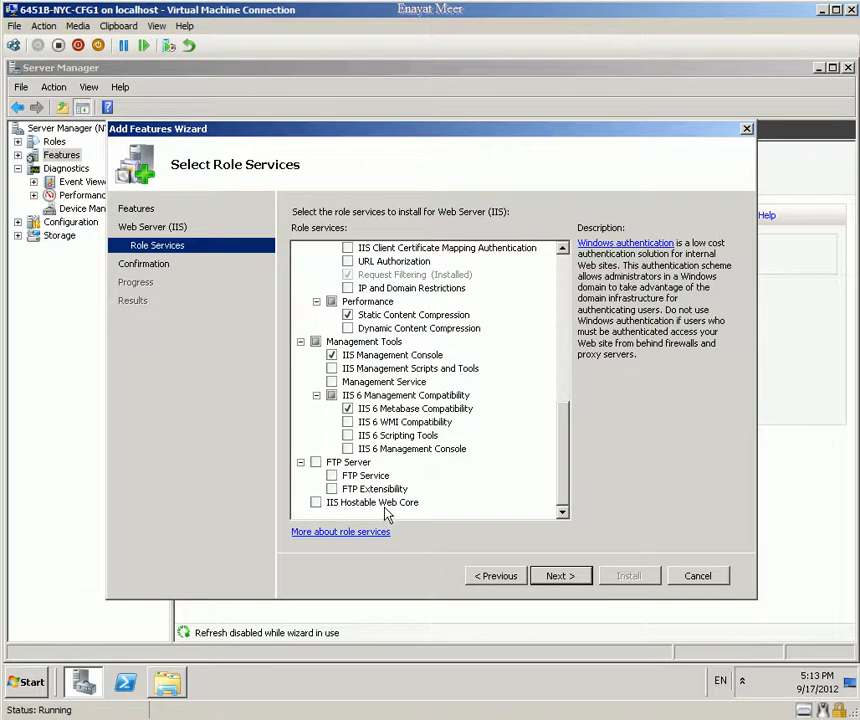
left_click(348, 422)
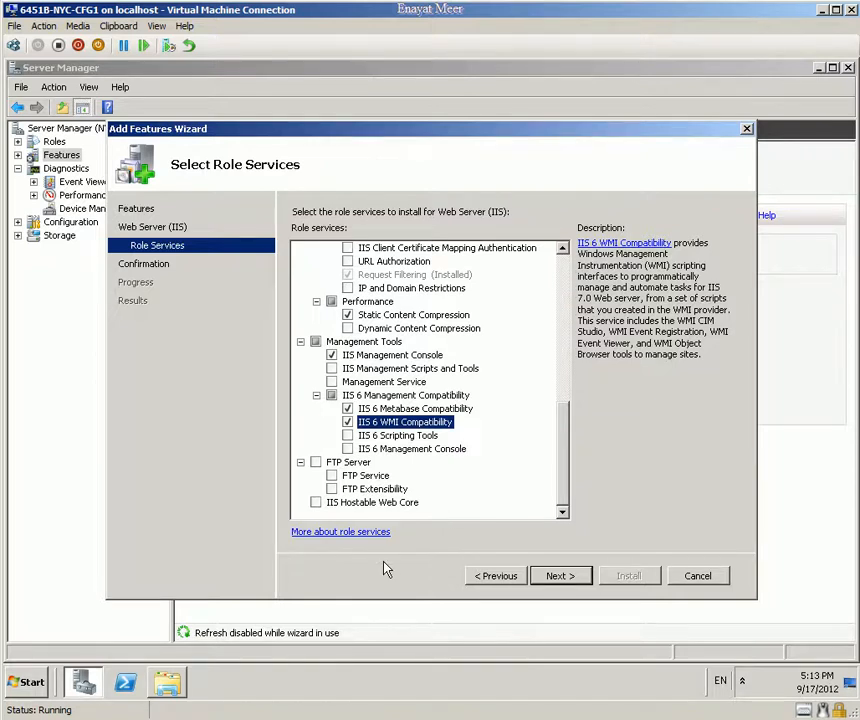
Install the selected role services and features, and review the full list of installation results
left_click(557, 577)
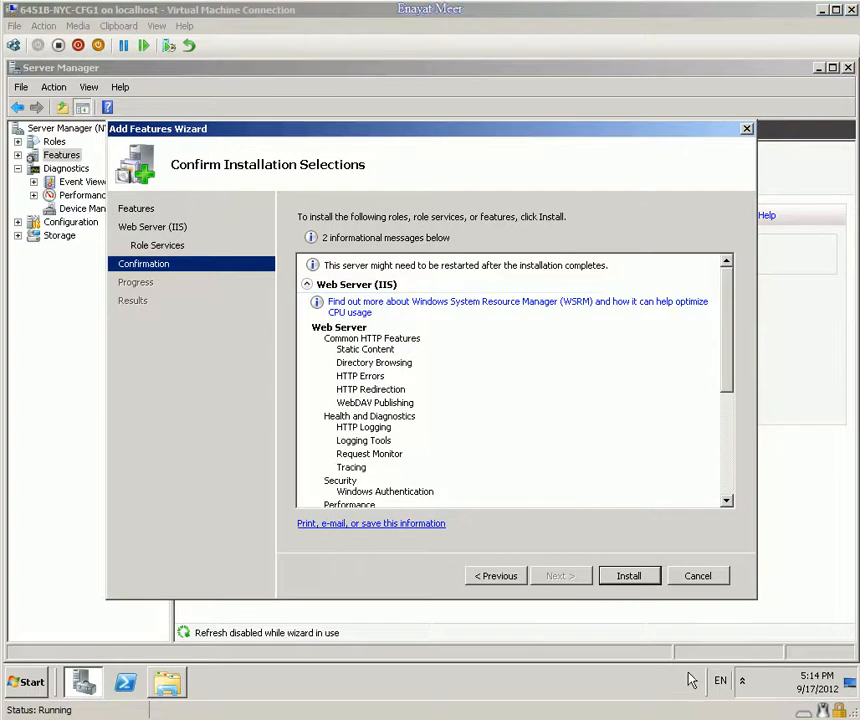
left_click(626, 578)
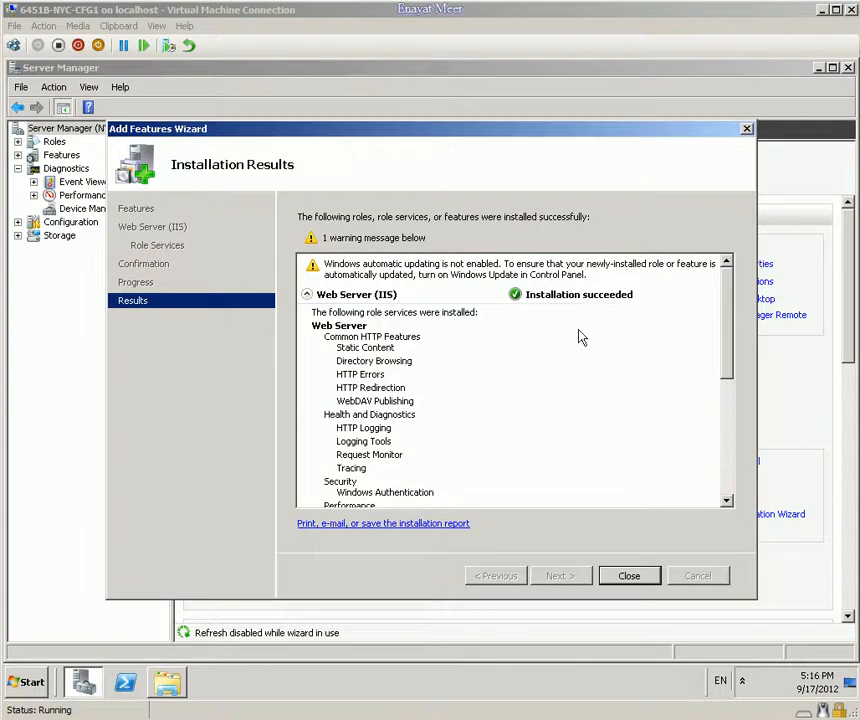
left_click_drag(728, 342, 728, 368)
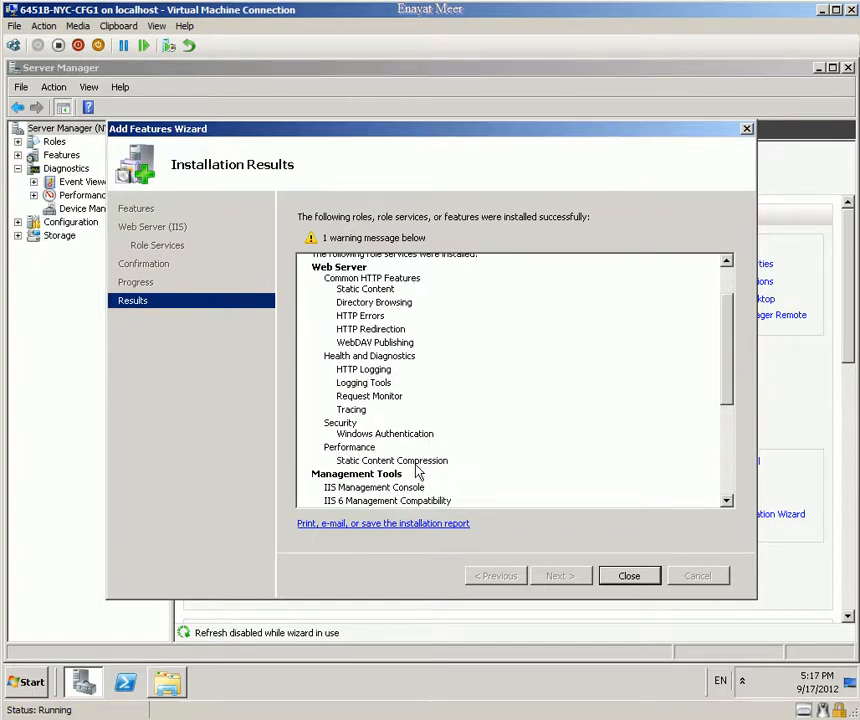
left_click_drag(729, 401, 687, 463)
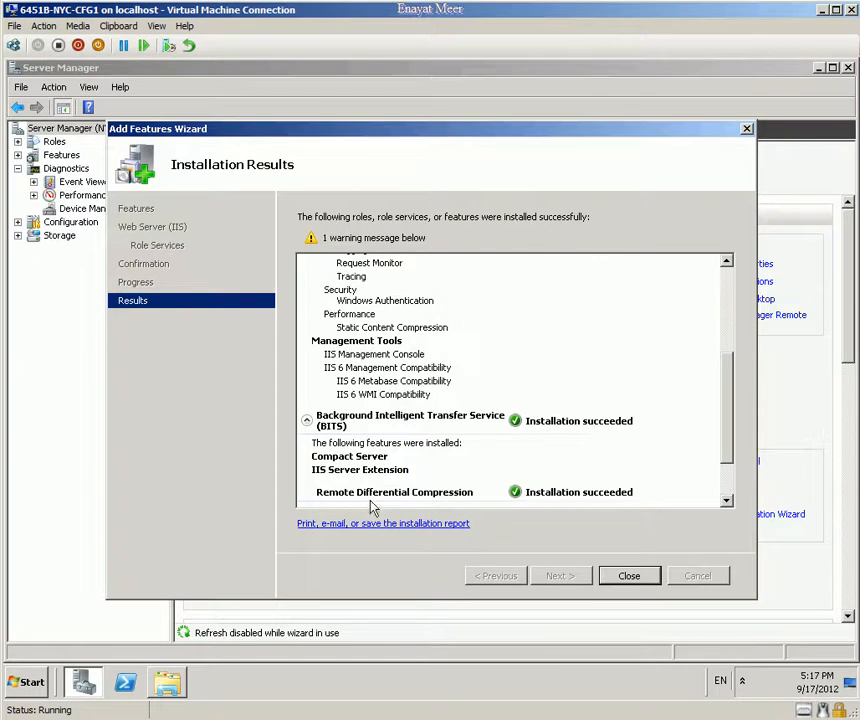
Close the finished Add Features Wizard and open Internet Information Services (IIS) Manager under the Web Server (IIS) role
left_click_drag(726, 451, 727, 497)
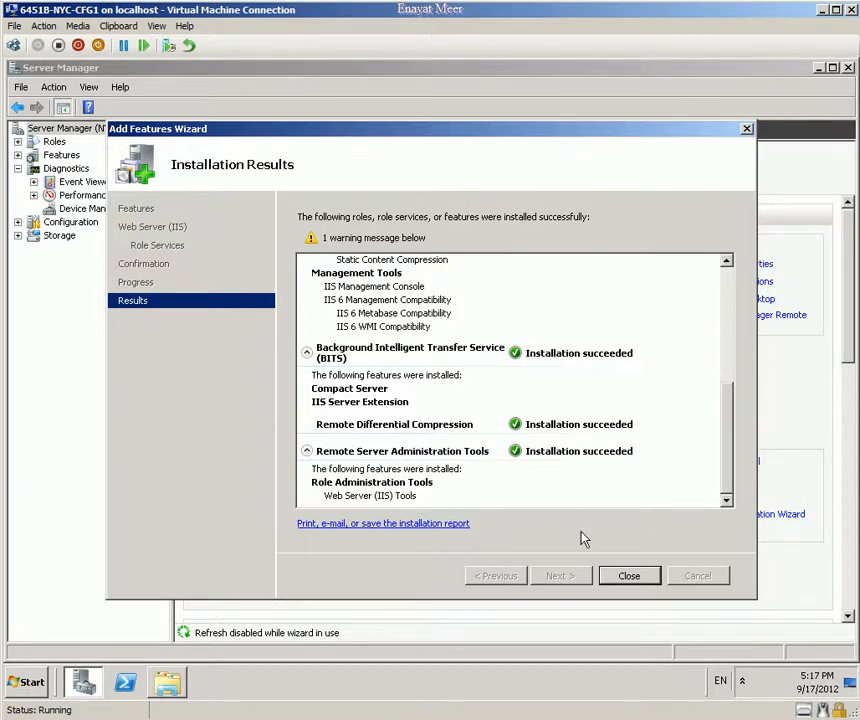
left_click(627, 575)
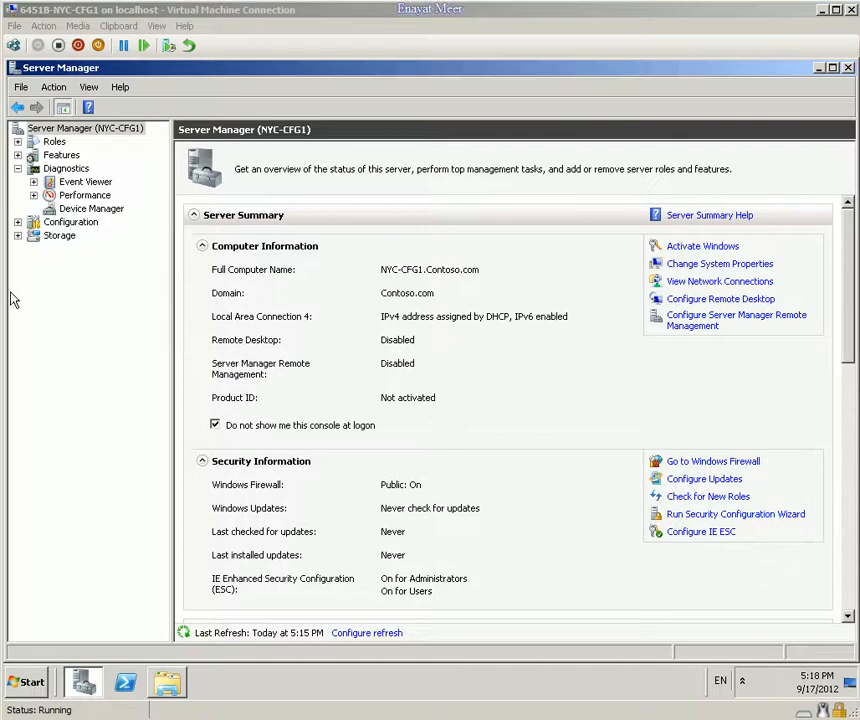
left_click(17, 141)
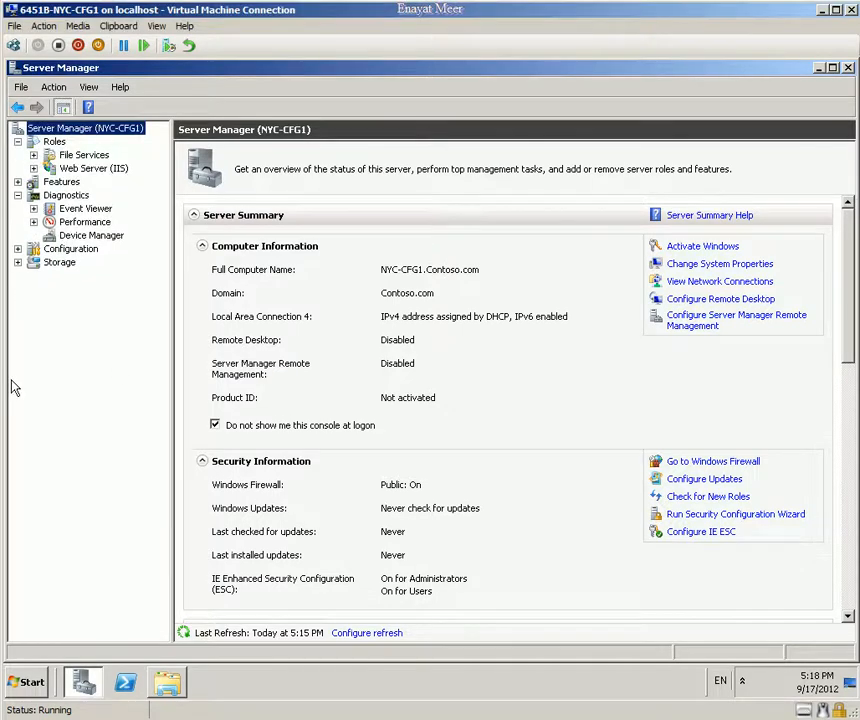
left_click(80, 172)
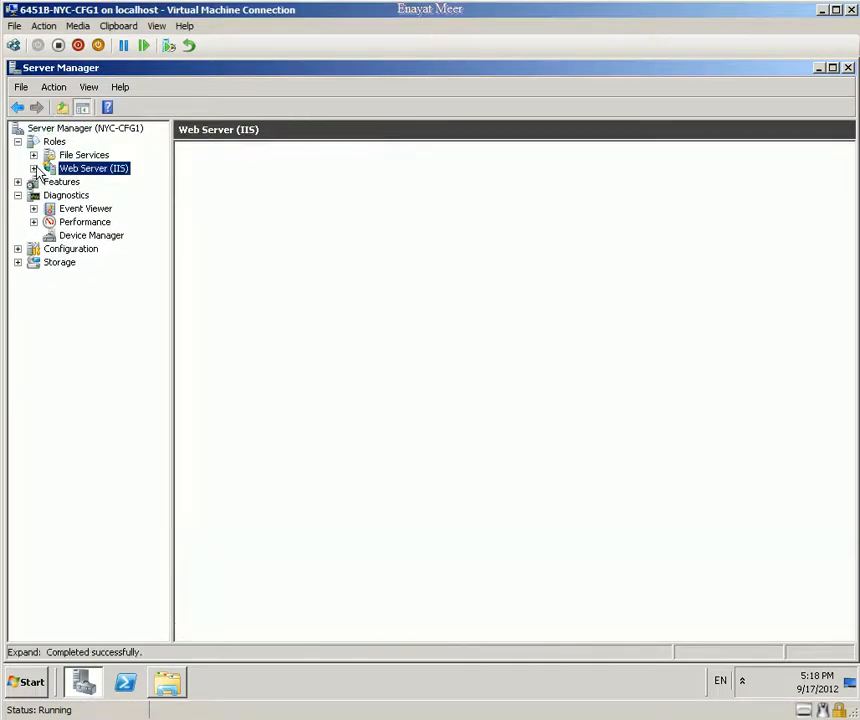
left_click(34, 168)
left_click(64, 180)
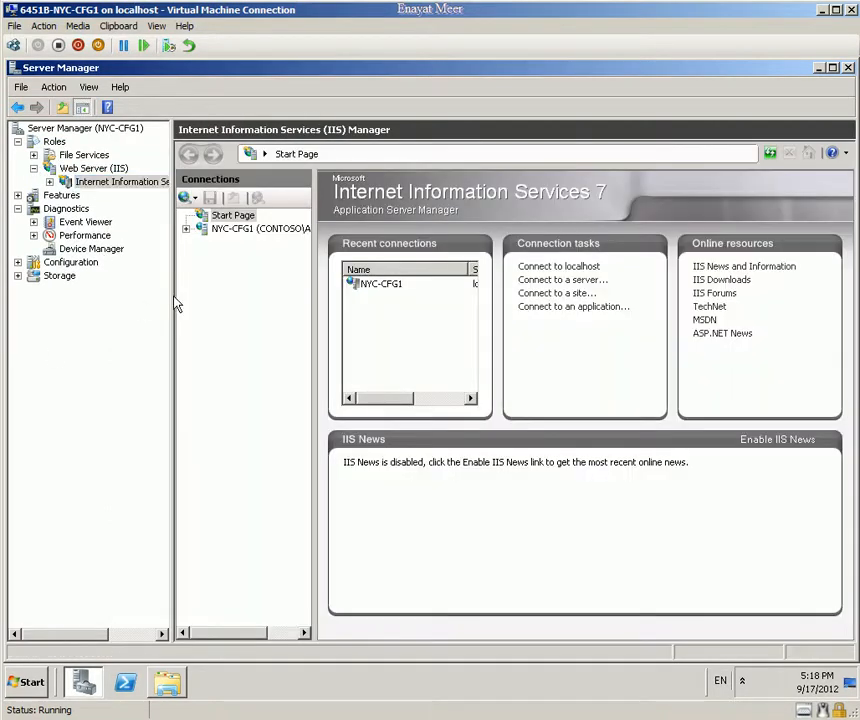
left_click_drag(171, 298, 257, 305)
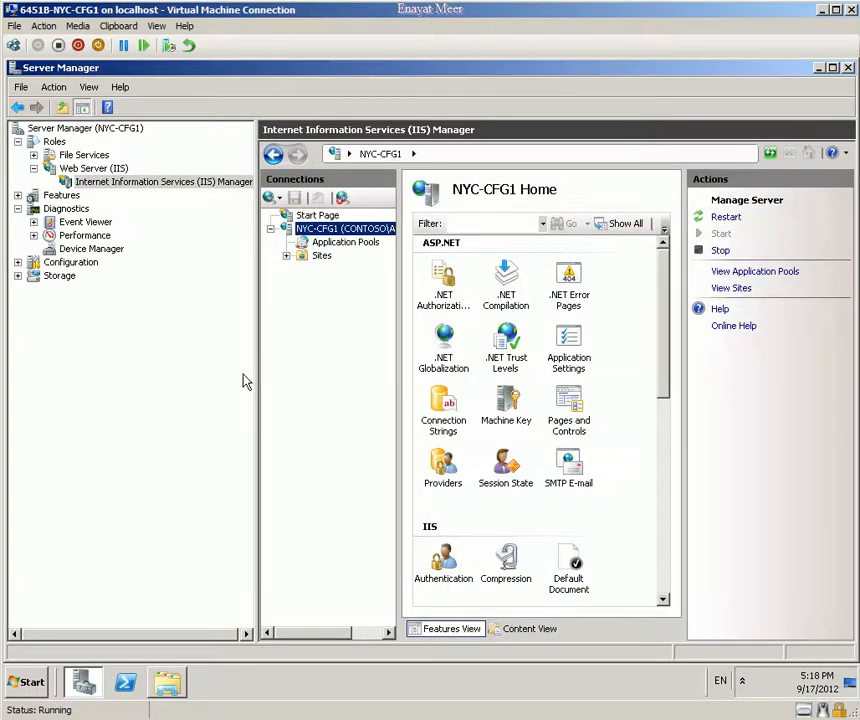
Expand Sites on NYC-CFG1 down through Default Web Site, aspnet_client and system_web, and select Default Web Site
left_click_drag(259, 375, 179, 378)
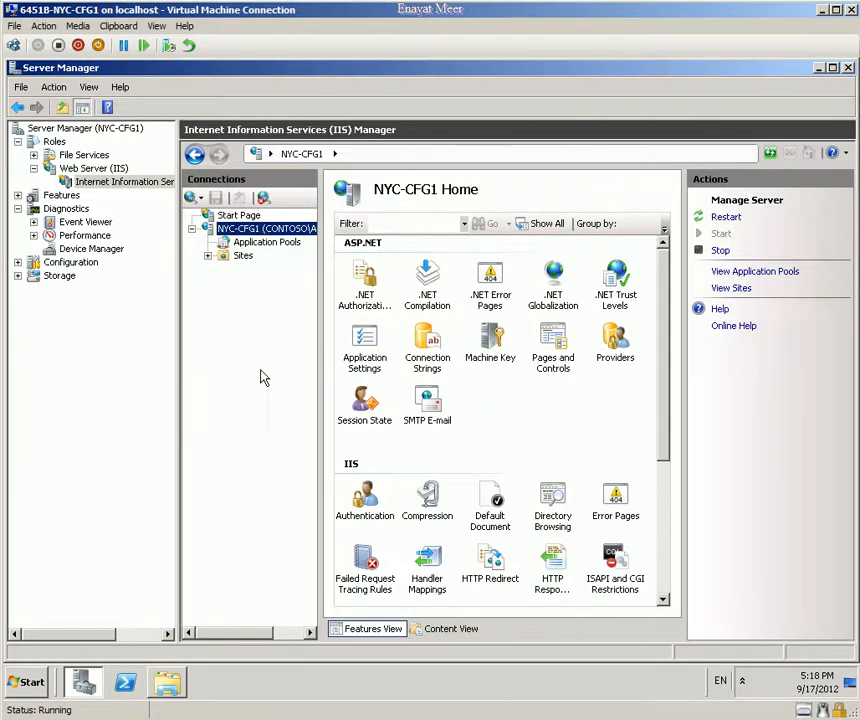
left_click(238, 256)
left_click(208, 256)
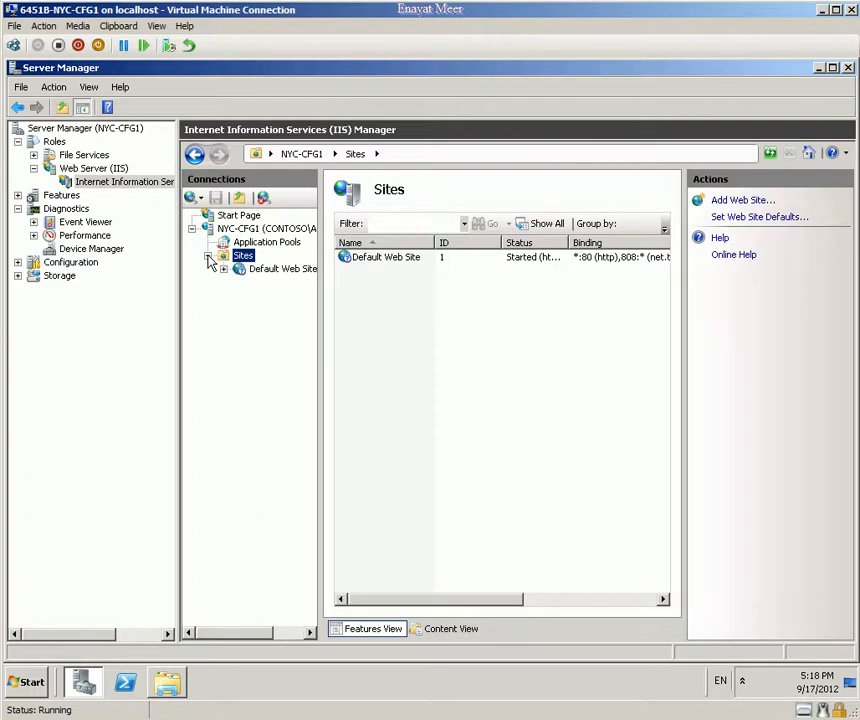
left_click(243, 273)
left_click(192, 269)
left_click(207, 283)
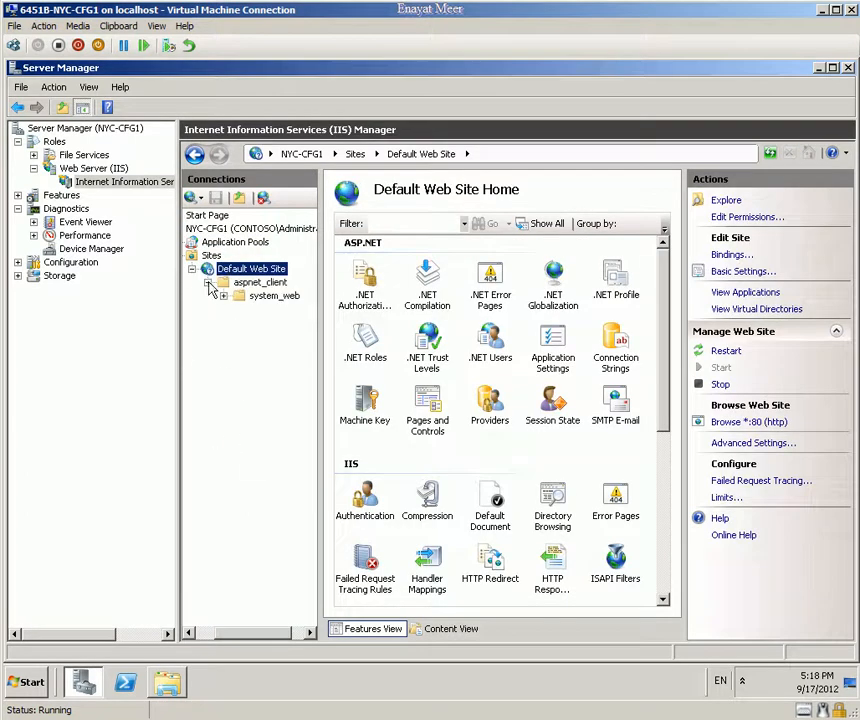
left_click(225, 297)
left_click(254, 269)
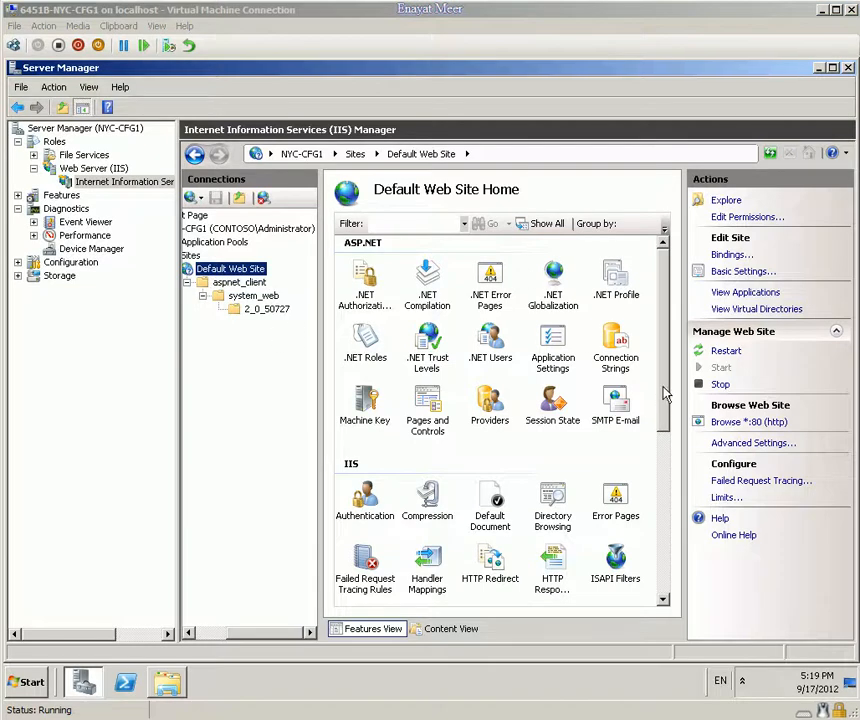
Open the WebDAV Authoring Rules of Default Web Site and enable WebDAV
left_click_drag(666, 394, 659, 578)
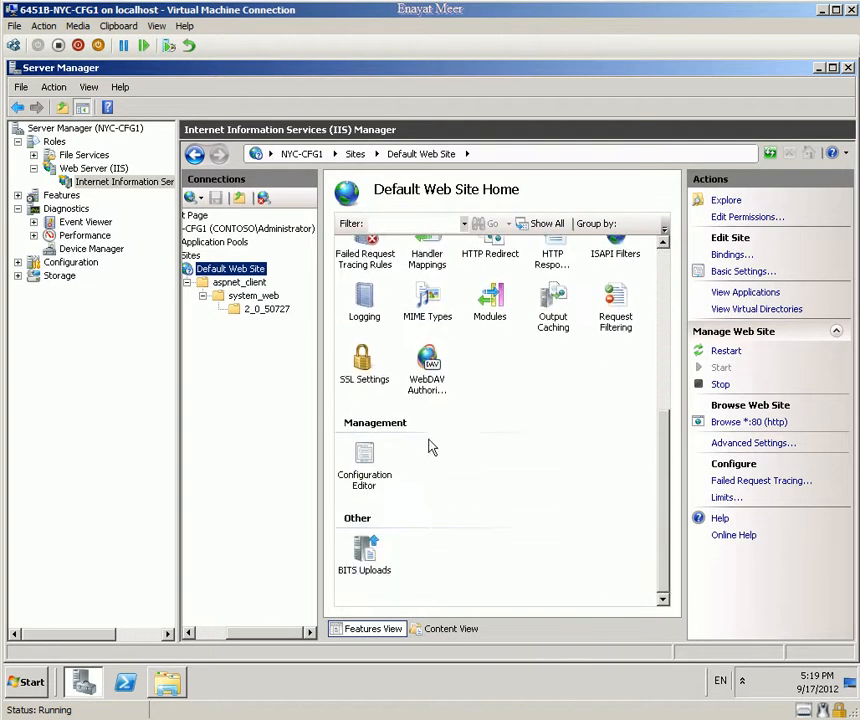
left_click(429, 388)
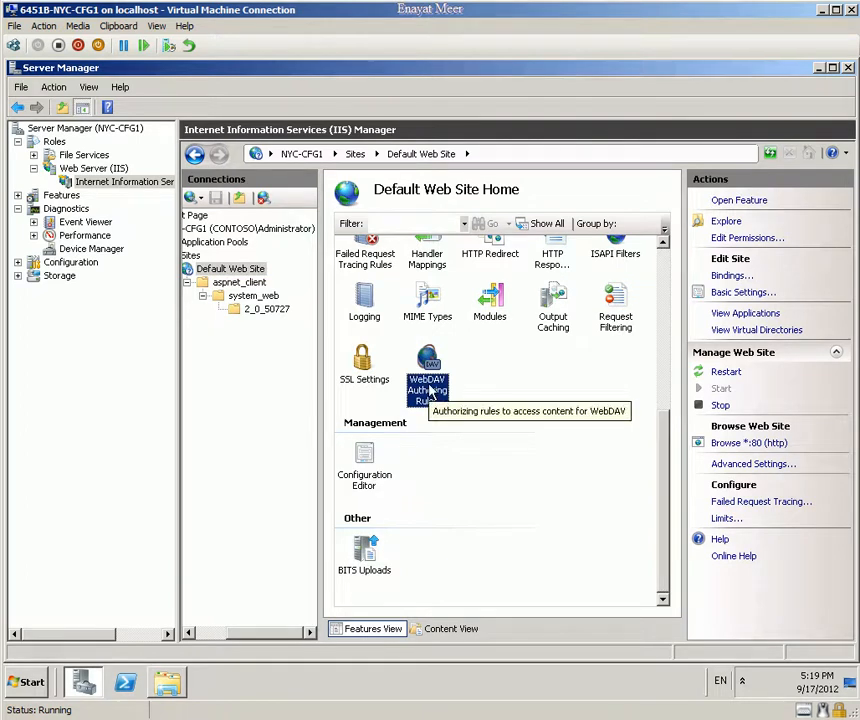
double_click(429, 389)
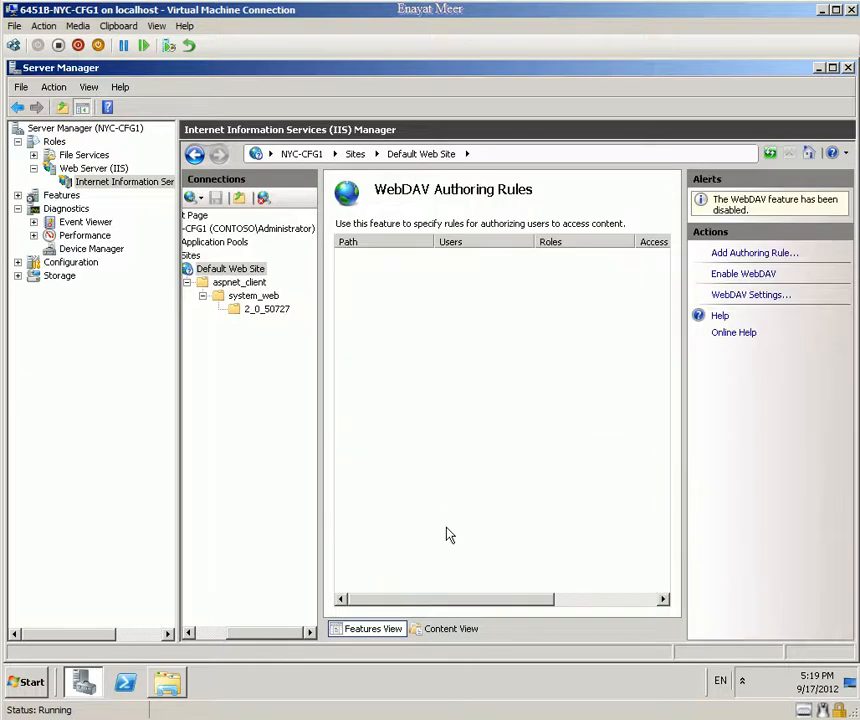
left_click(745, 276)
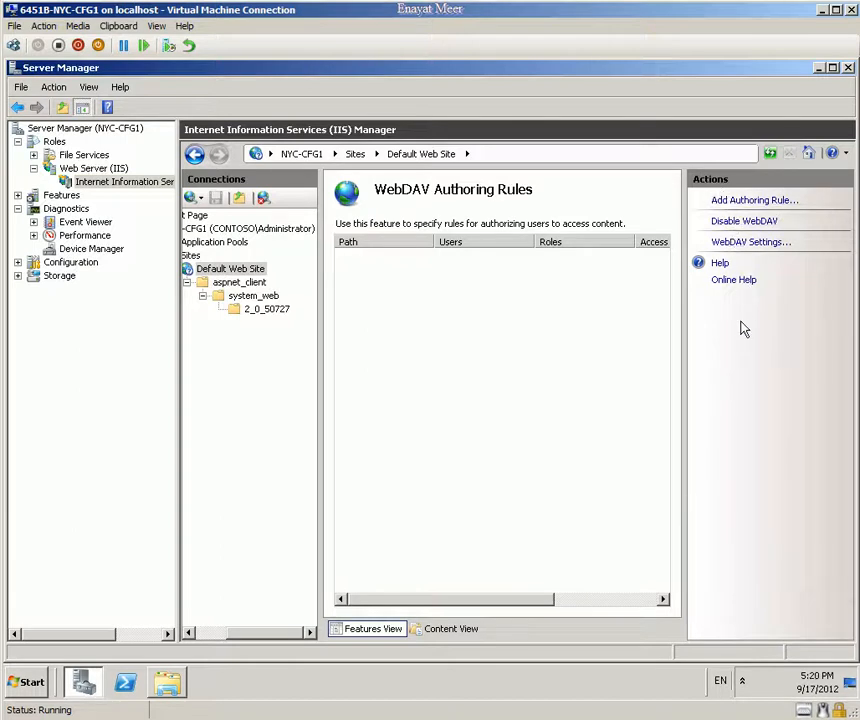
Open the WebDAV settings and set Allow Anonymous Property Queries to True
left_click(736, 246)
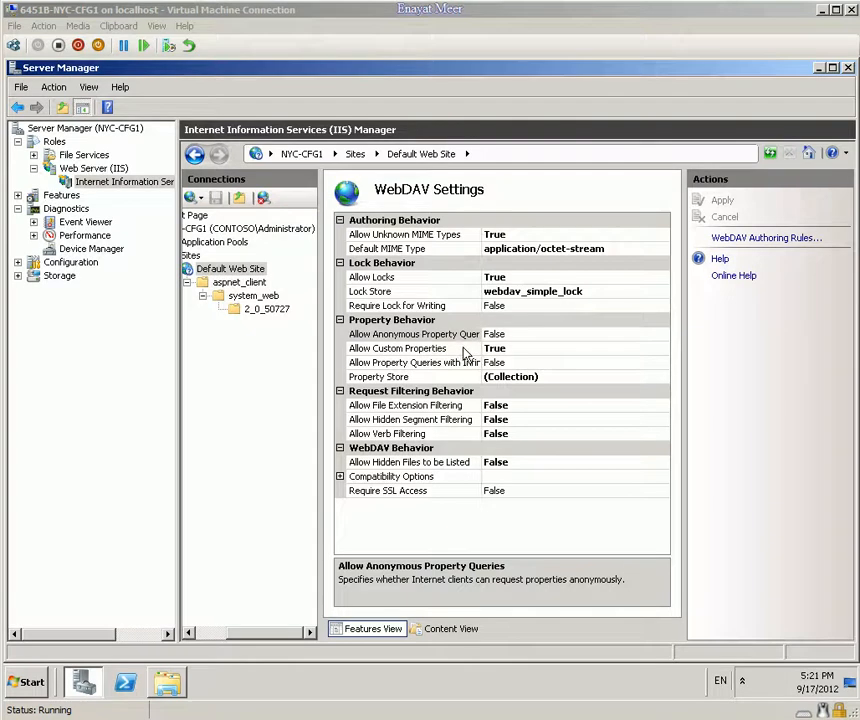
left_click(503, 336)
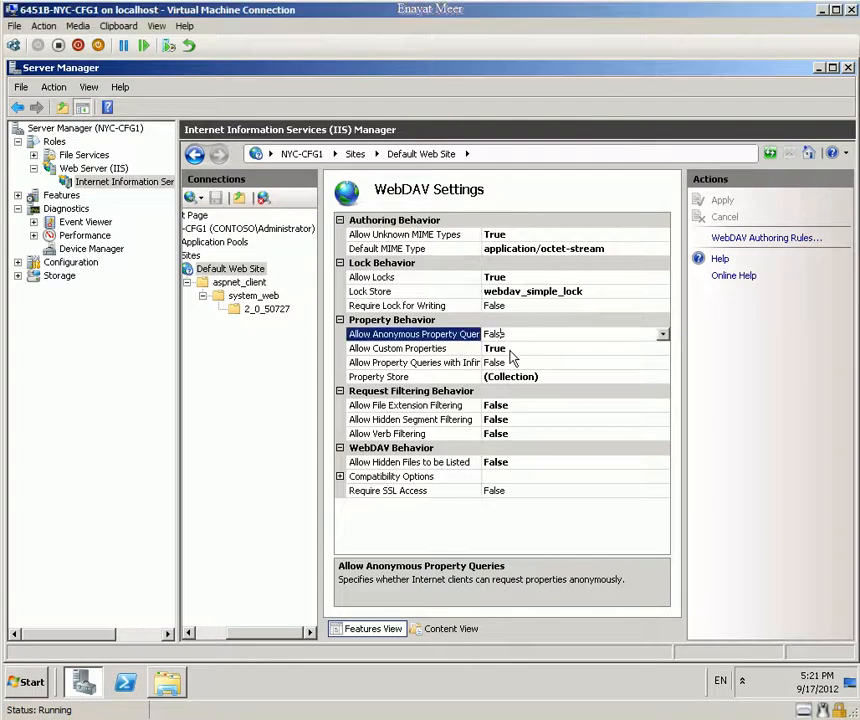
left_click(662, 334)
left_click(505, 351)
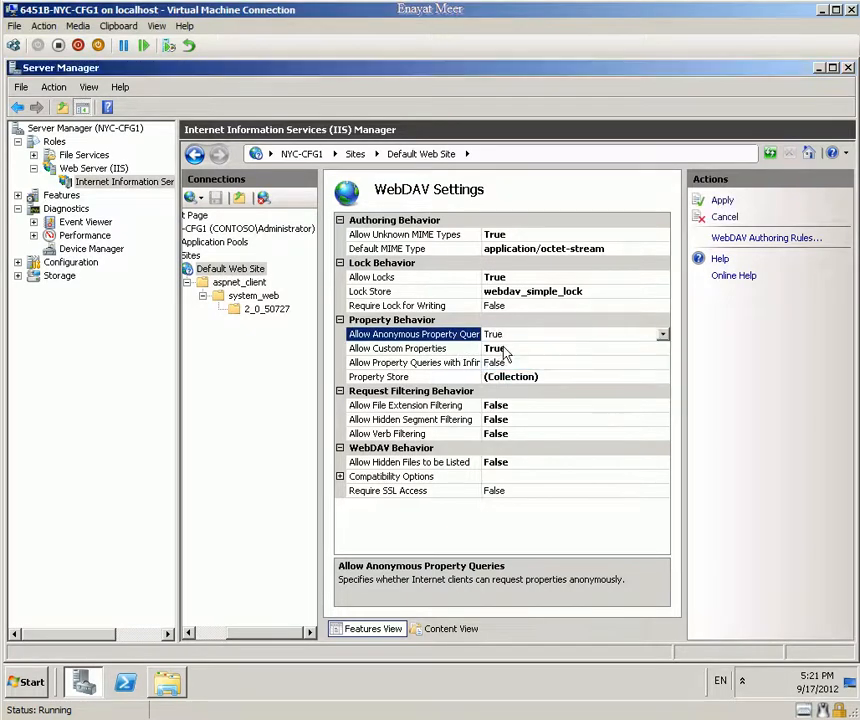
Set Allow Custom Properties to False and Allow Property Queries with Infinite Depth to True
left_click(513, 347)
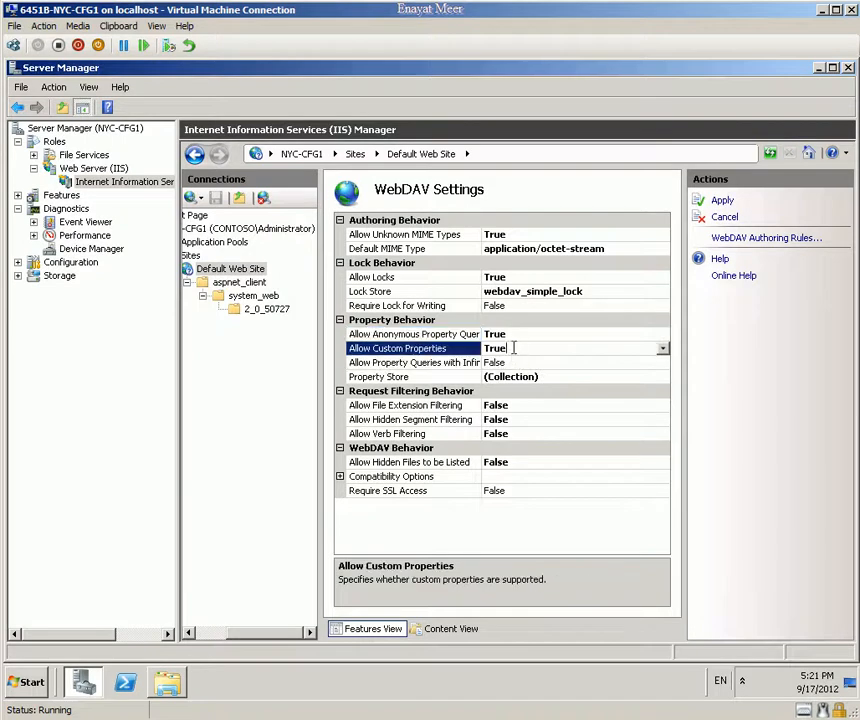
left_click(662, 348)
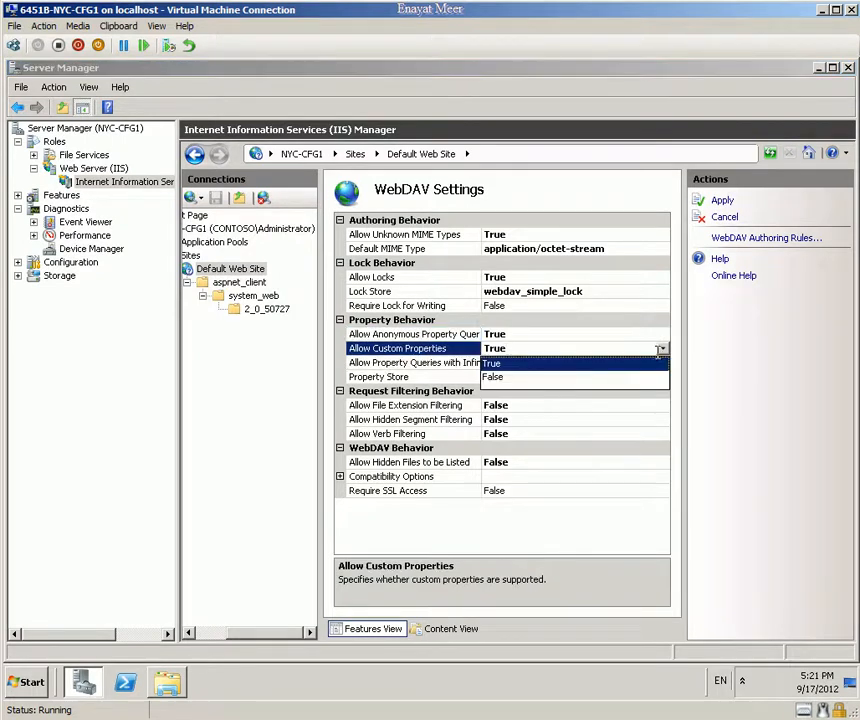
left_click(548, 379)
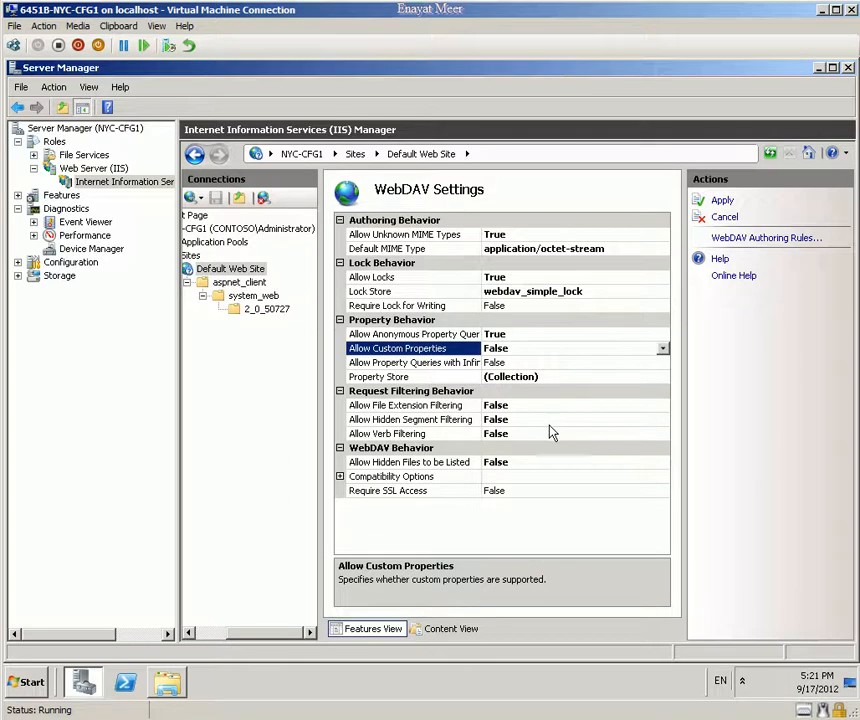
left_click(588, 364)
left_click(664, 364)
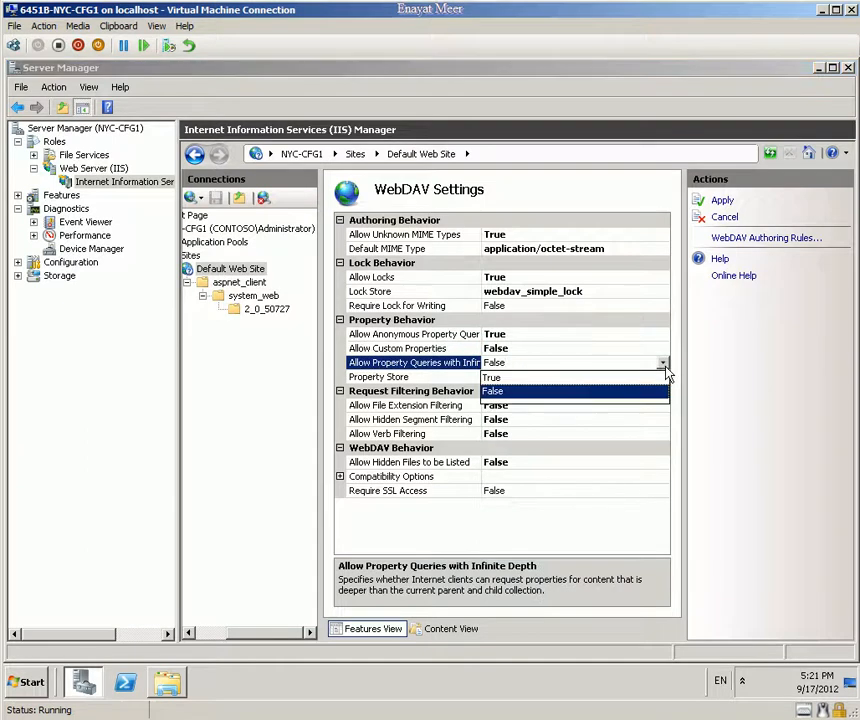
left_click(540, 378)
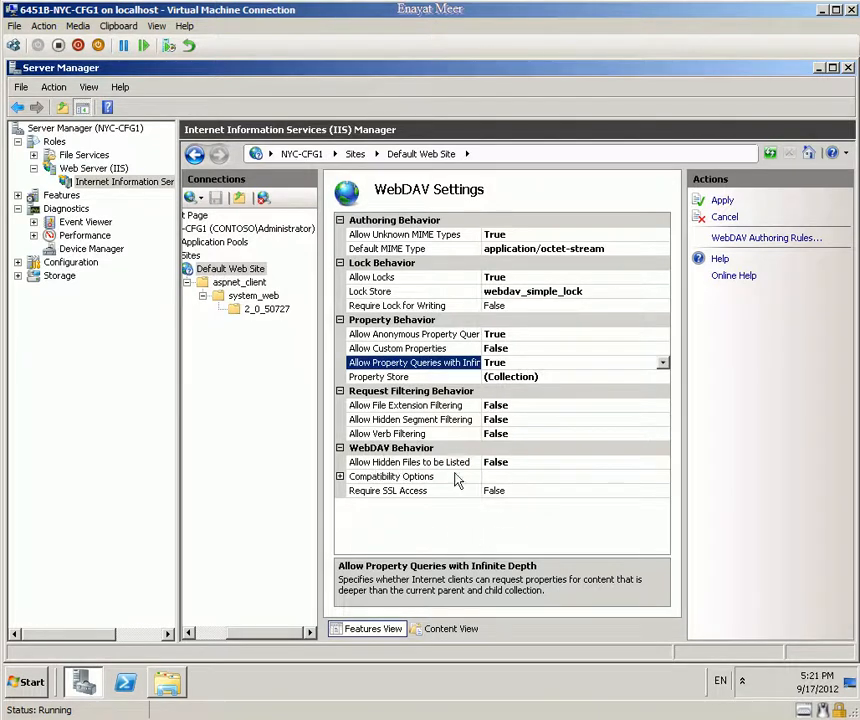
Set Allow Hidden Files to be Listed to True and apply the WebDAV settings changes
left_click(500, 463)
left_click(663, 463)
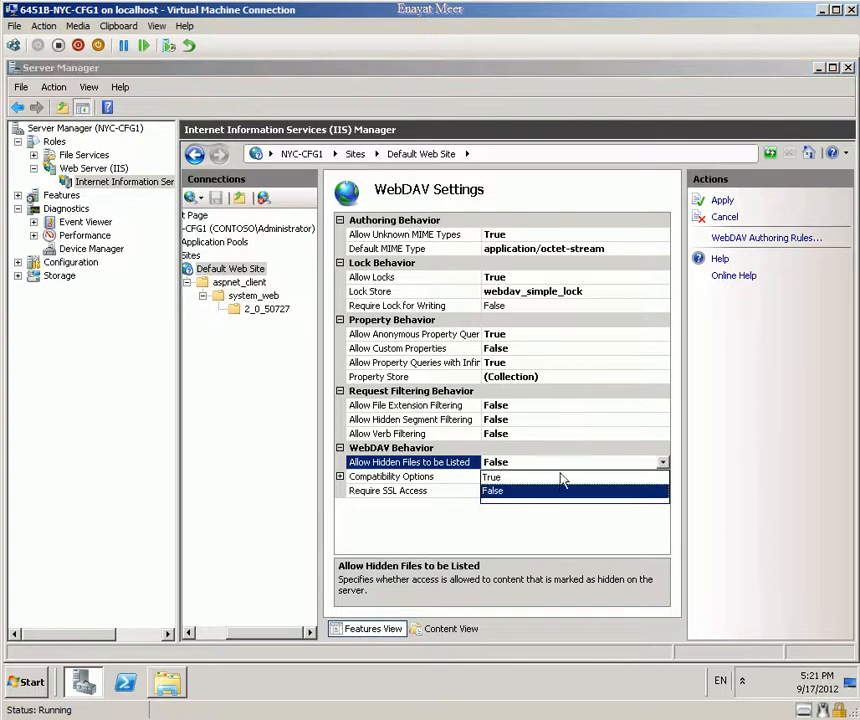
left_click(547, 479)
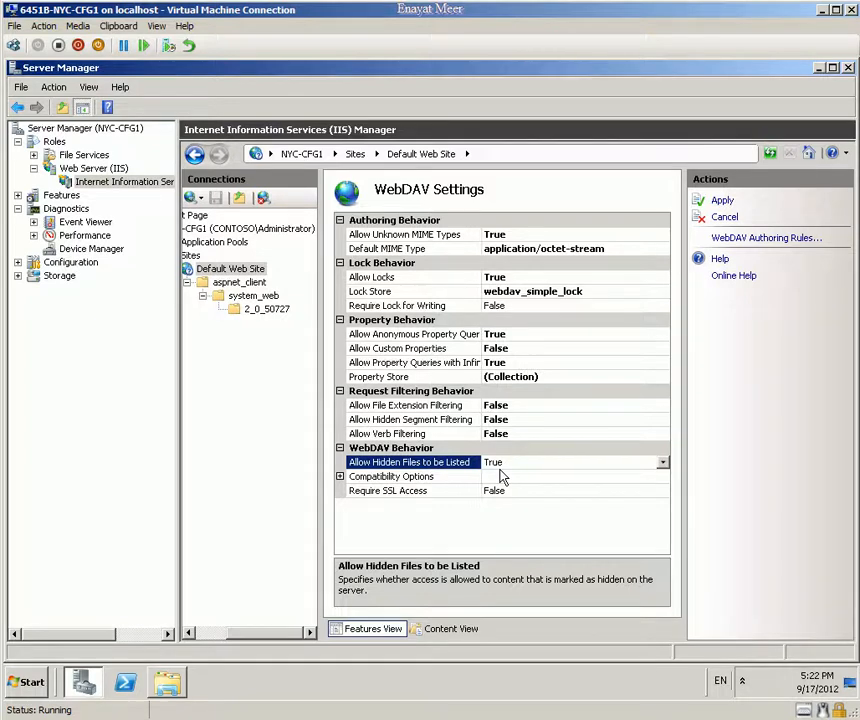
left_click(723, 201)
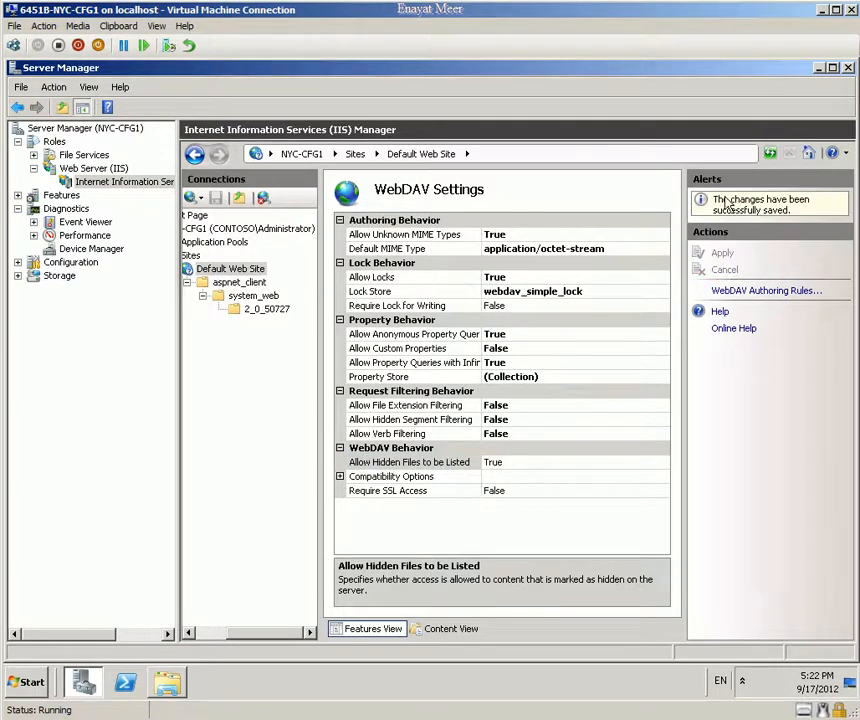
Collapse the Web Server (IIS) role, view the File Services role summary, and close Server Manager
left_click(248, 269)
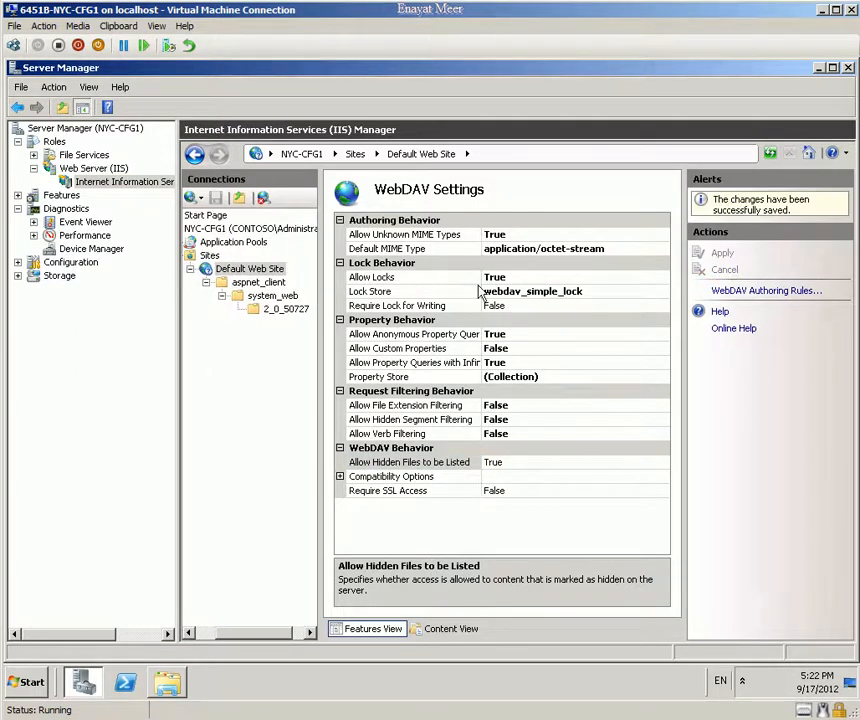
left_click(33, 168)
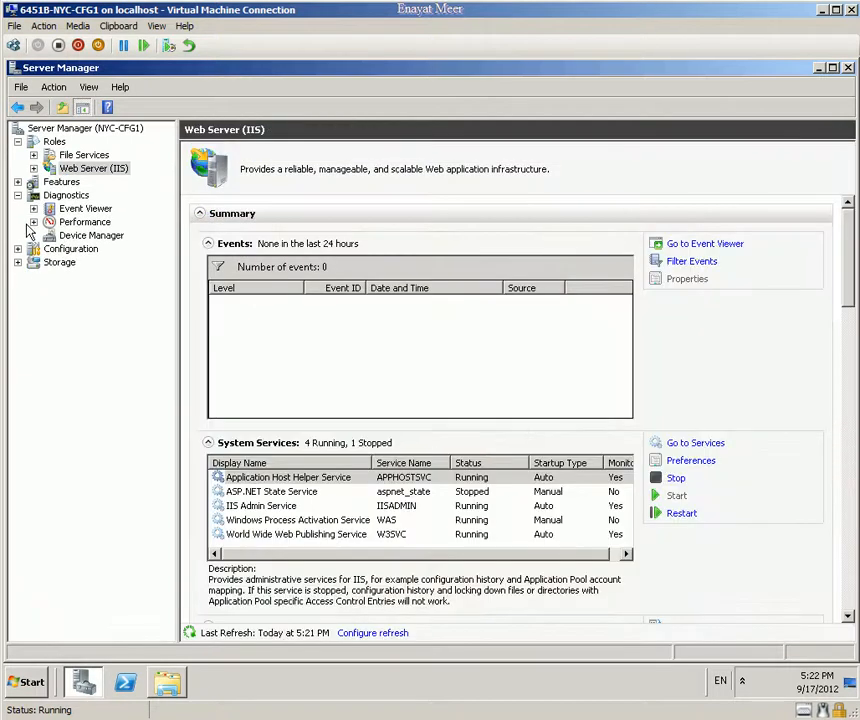
left_click(60, 154)
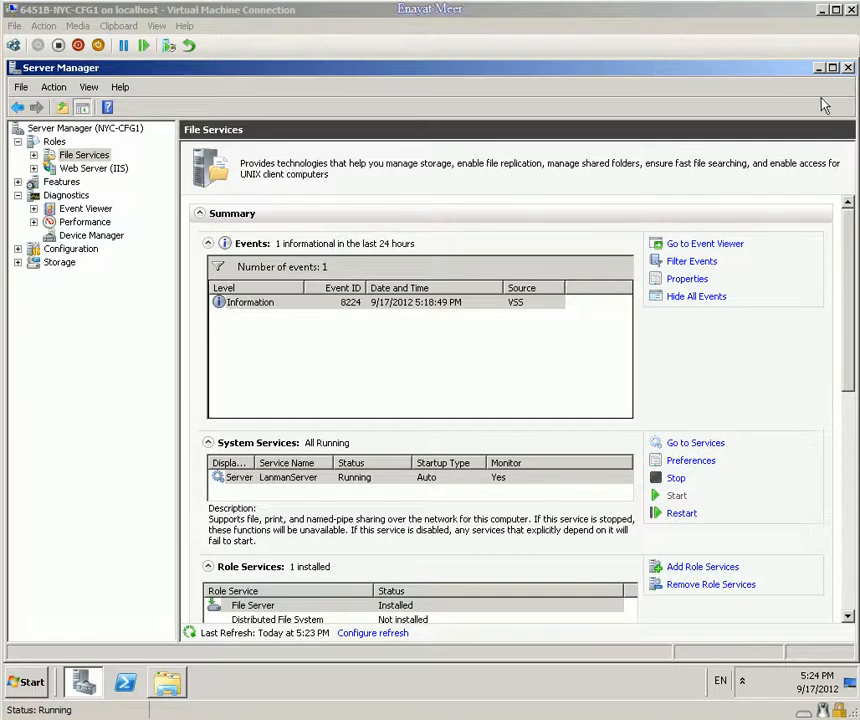
left_click(847, 69)
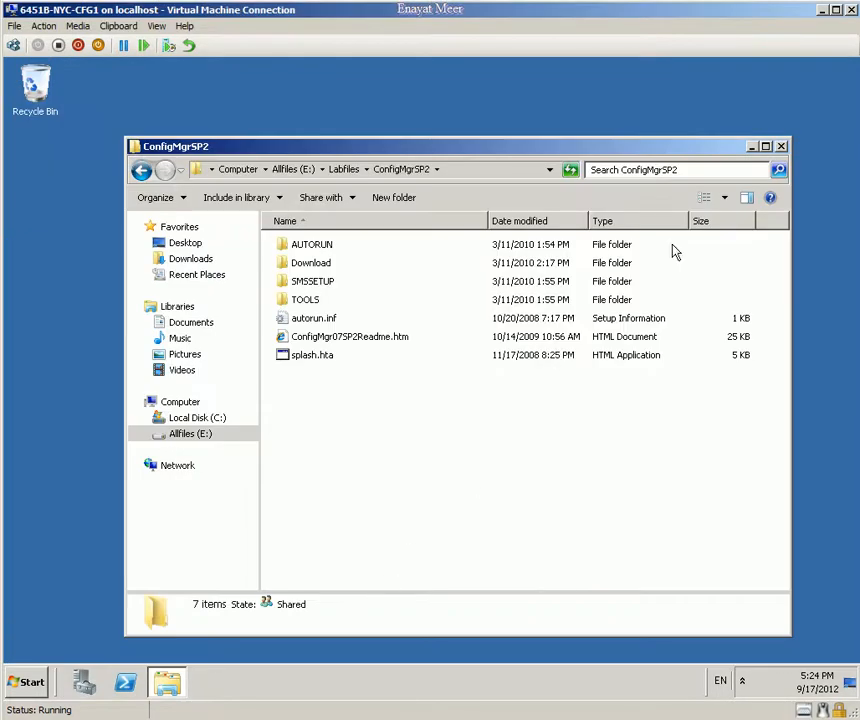
Browse into the SMSSETUP\BIN folder of ConfigMgrSP2 and select the I386 folder
left_click(143, 171)
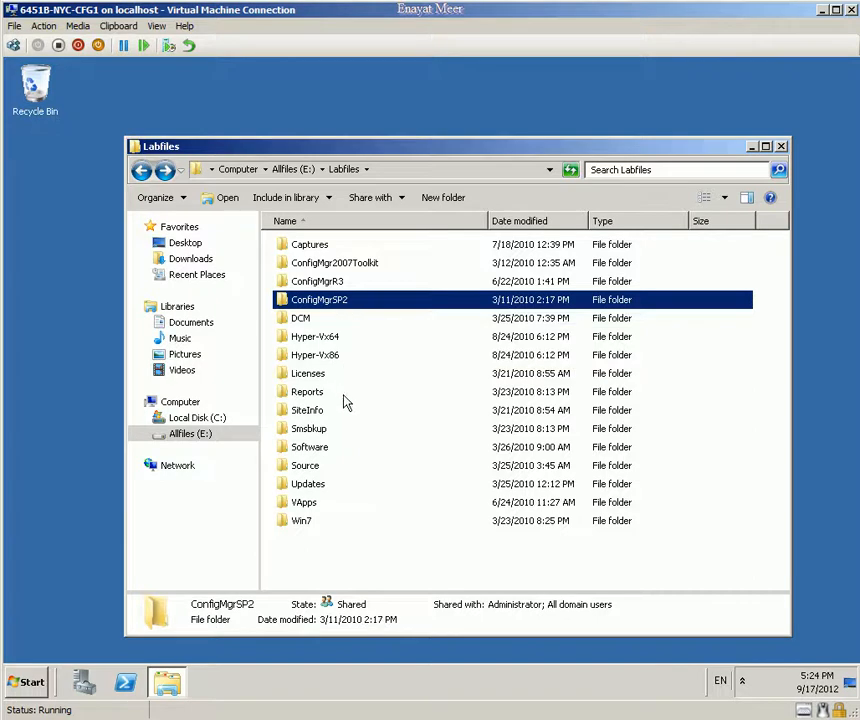
double_click(328, 302)
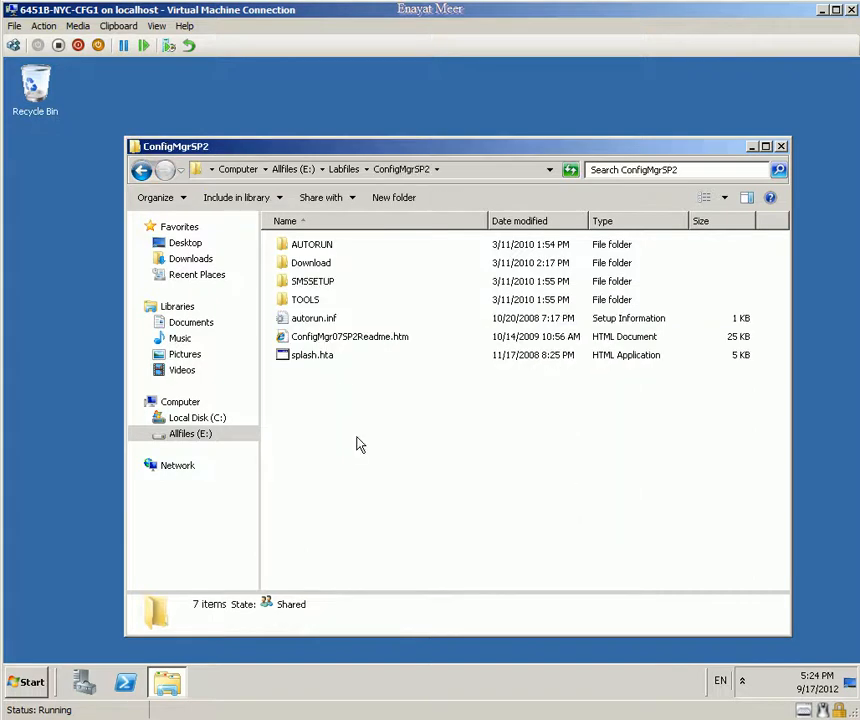
left_click(311, 285)
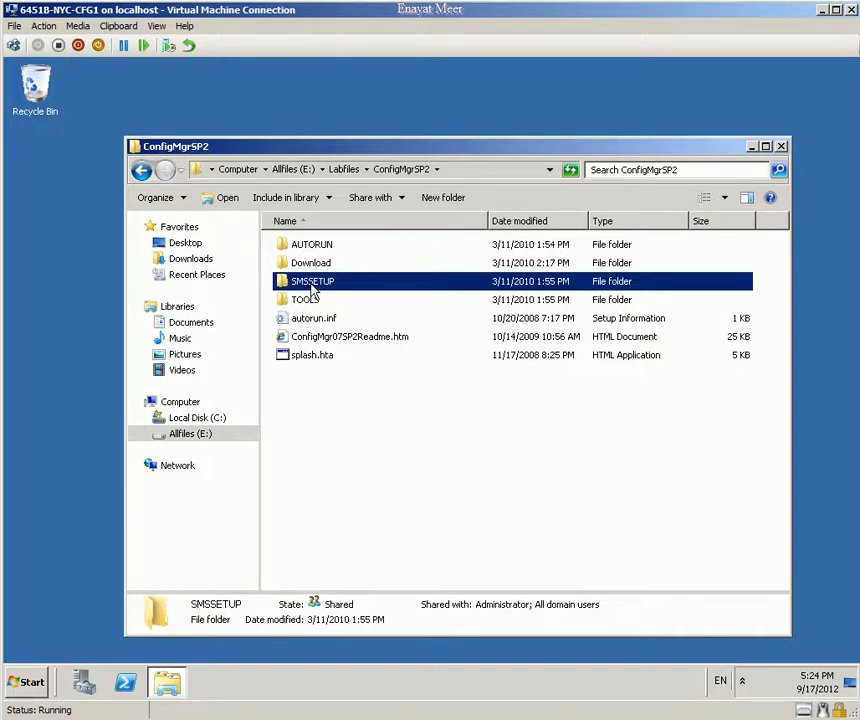
double_click(312, 285)
left_click(298, 284)
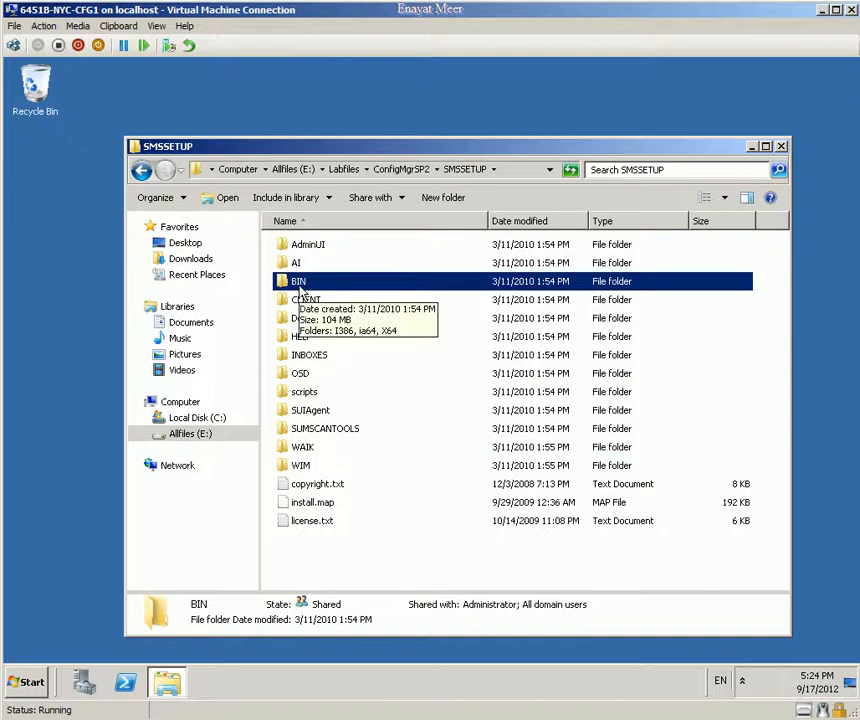
double_click(298, 282)
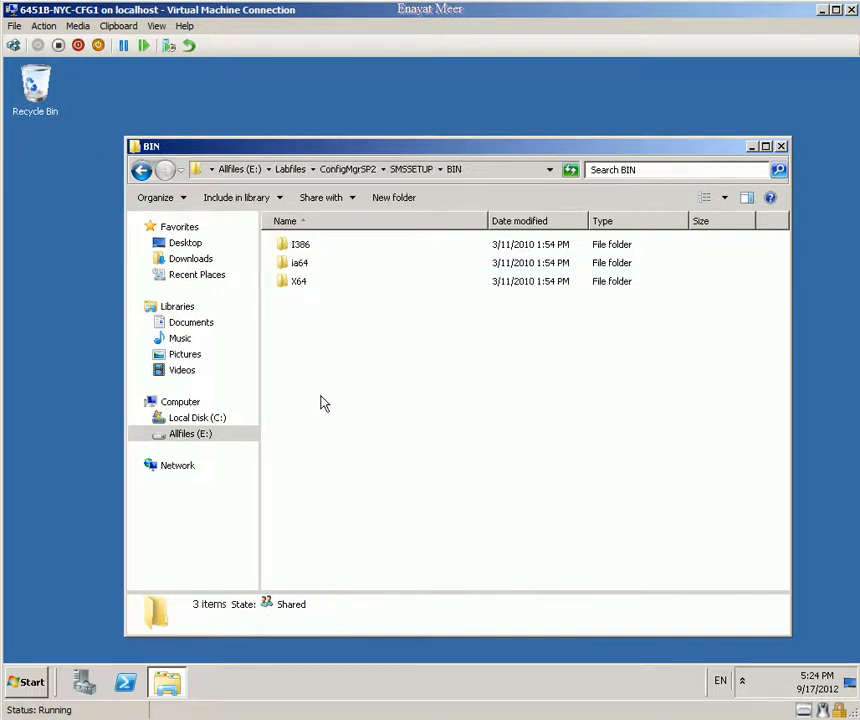
left_click(303, 246)
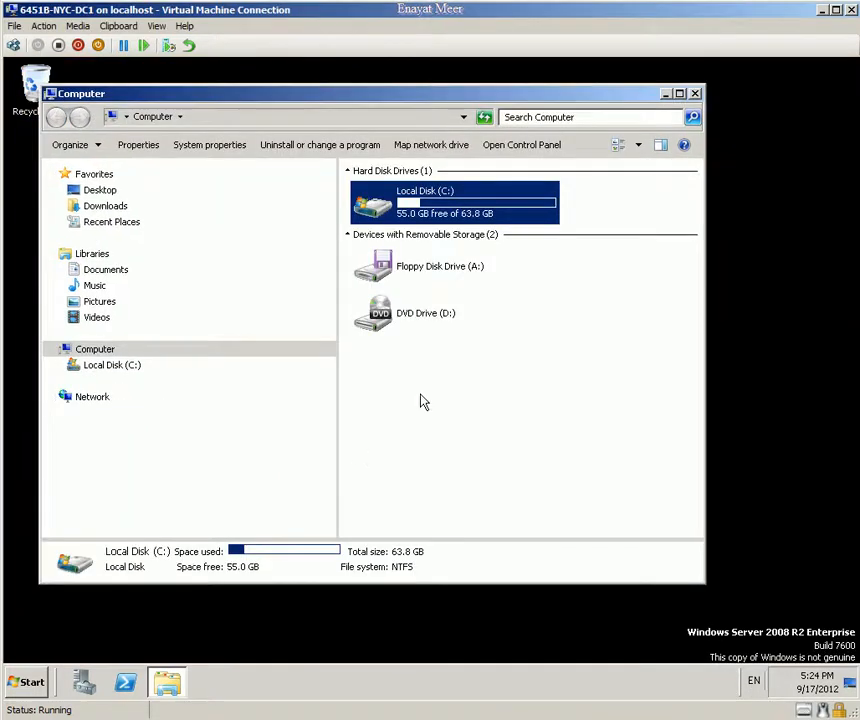
On NYC-DC1, close the Computer window, connect to \\nyc-cfg1 through Run, and open its Labfiles share
left_click(695, 95)
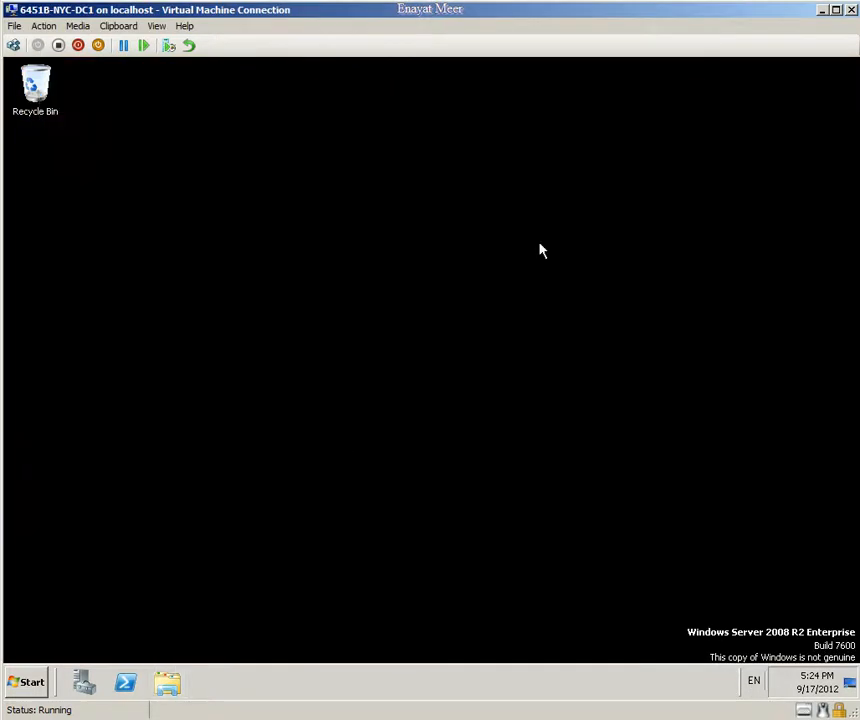
left_click(32, 682)
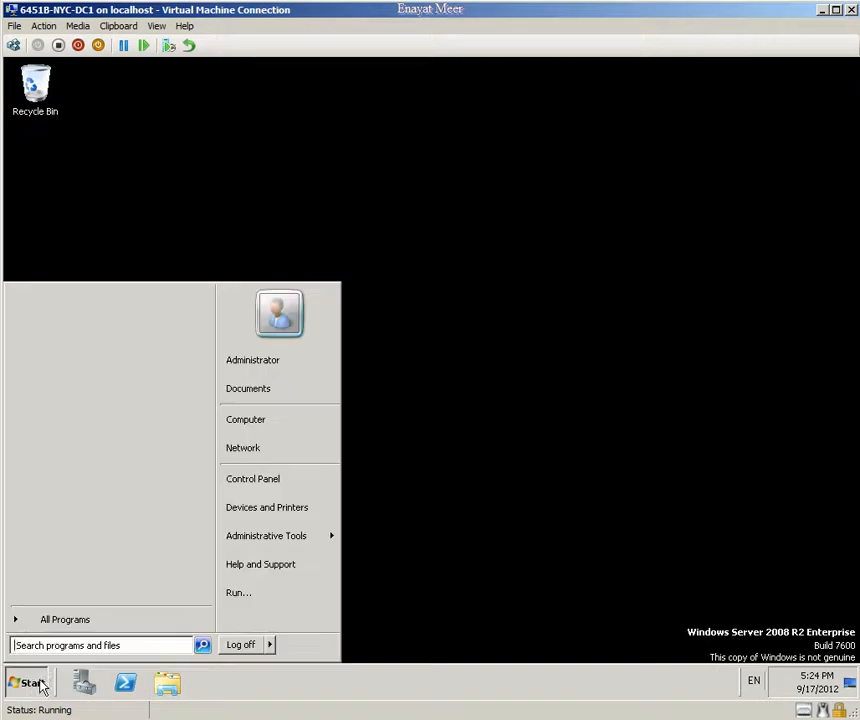
left_click(238, 596)
type("\\\\")
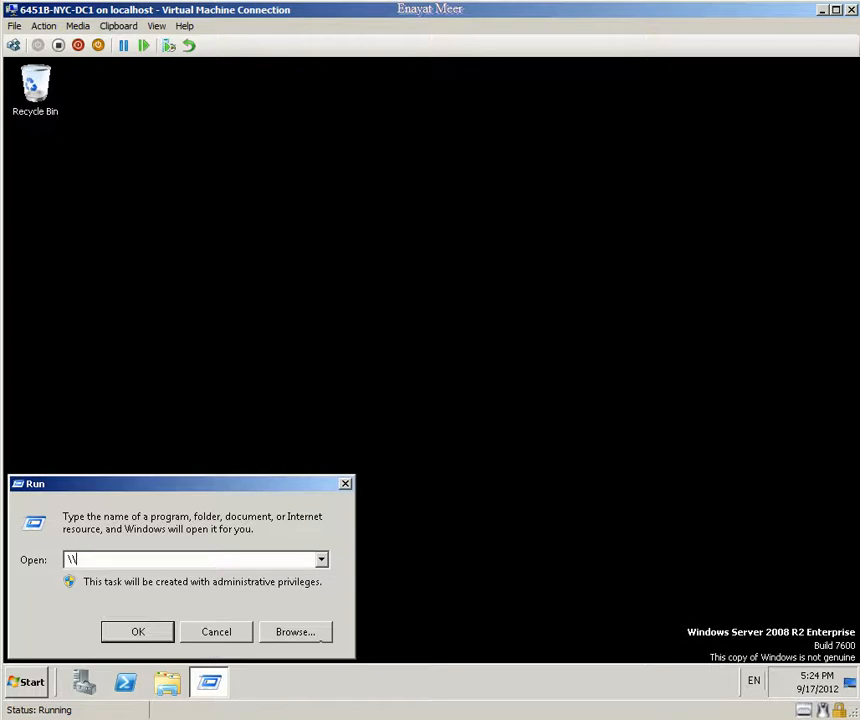
type("nyc-cfg1")
key("Return")
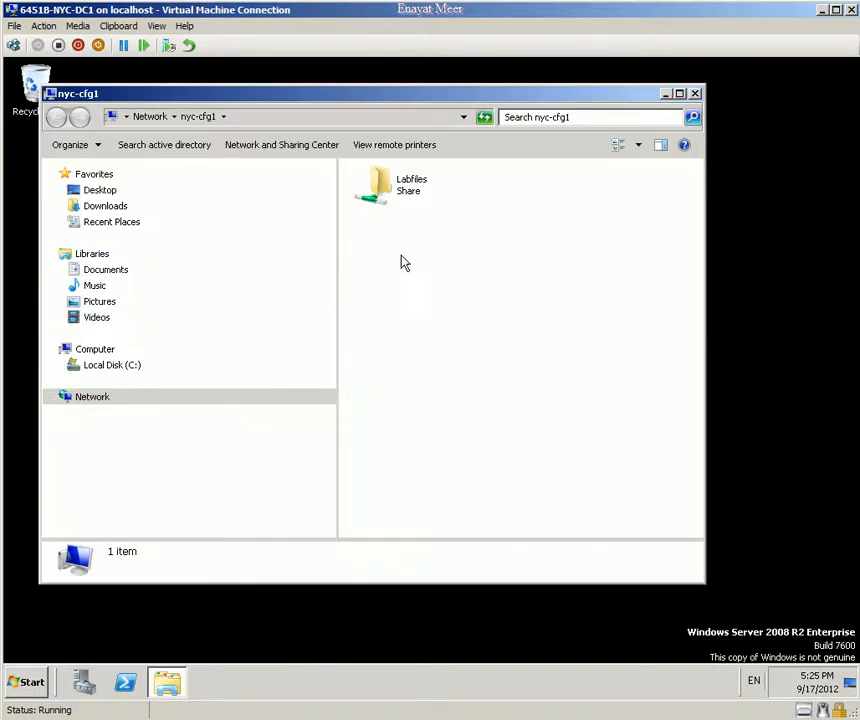
double_click(386, 198)
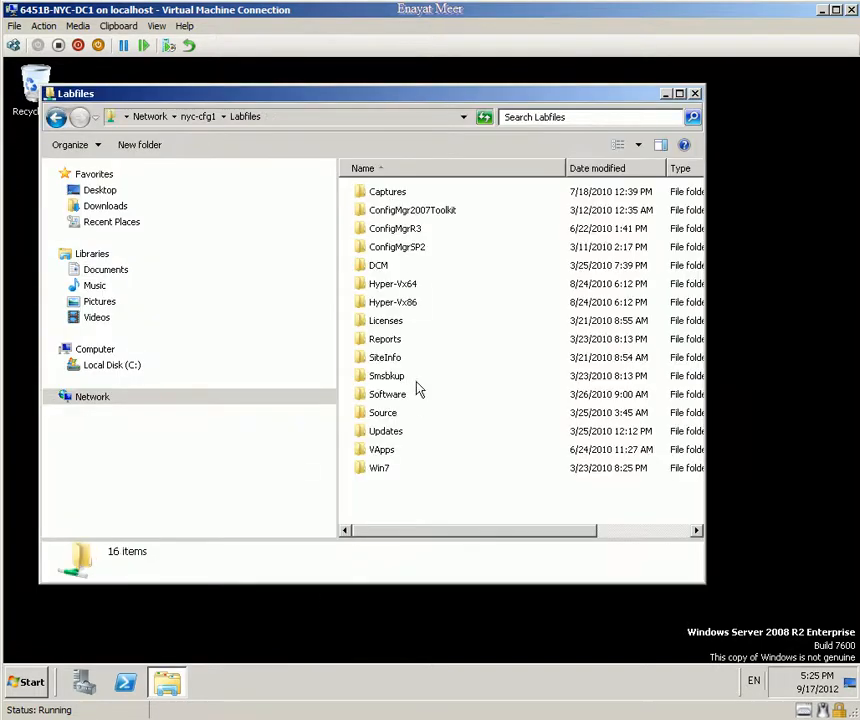
Browse within Labfiles to the ConfigMgrSP2\SMSSETUP\BIN\I386 folder
left_click(404, 246)
double_click(413, 258)
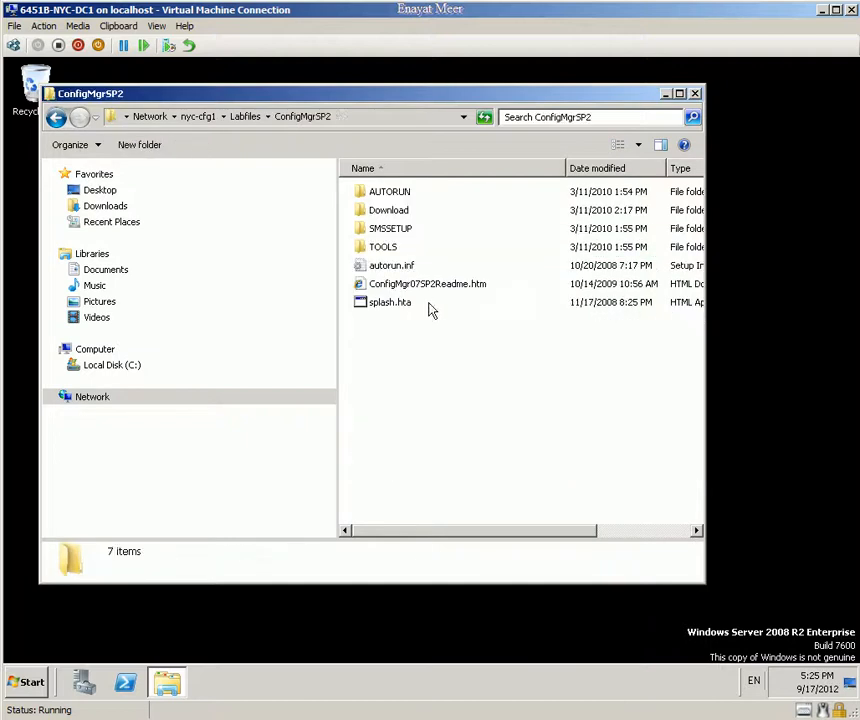
left_click(396, 237)
double_click(396, 237)
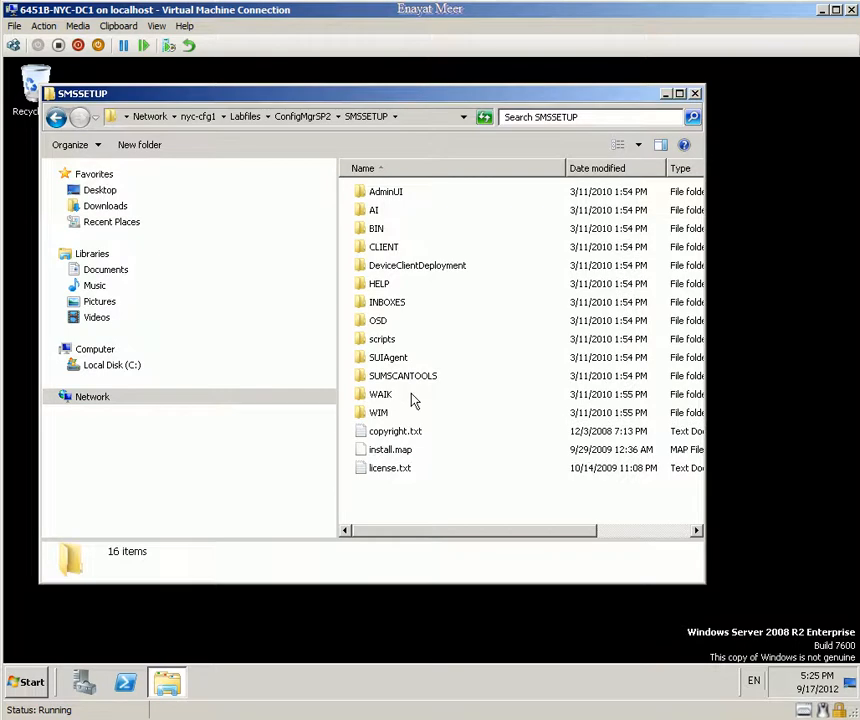
double_click(378, 230)
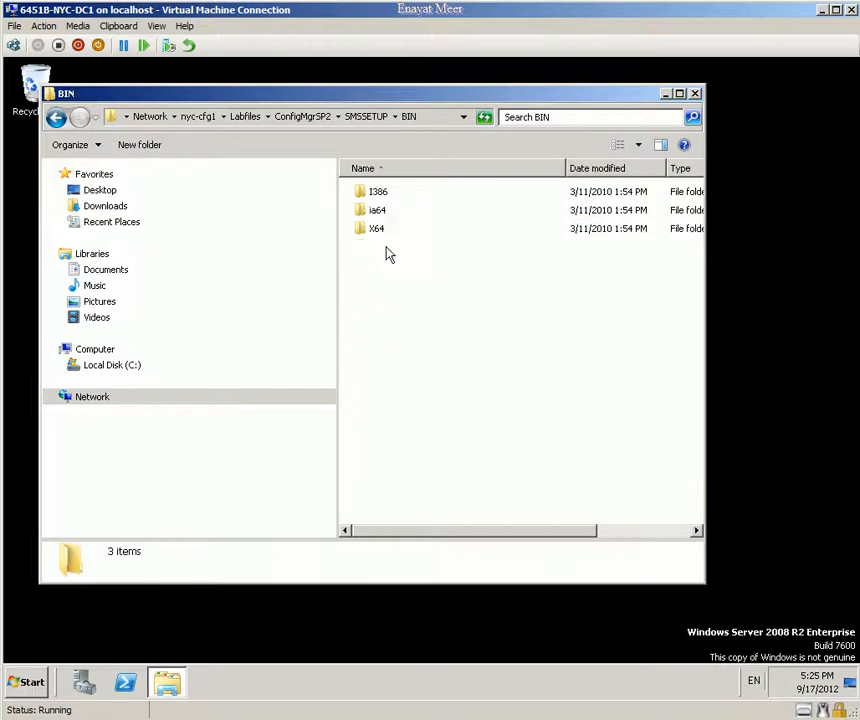
double_click(379, 194)
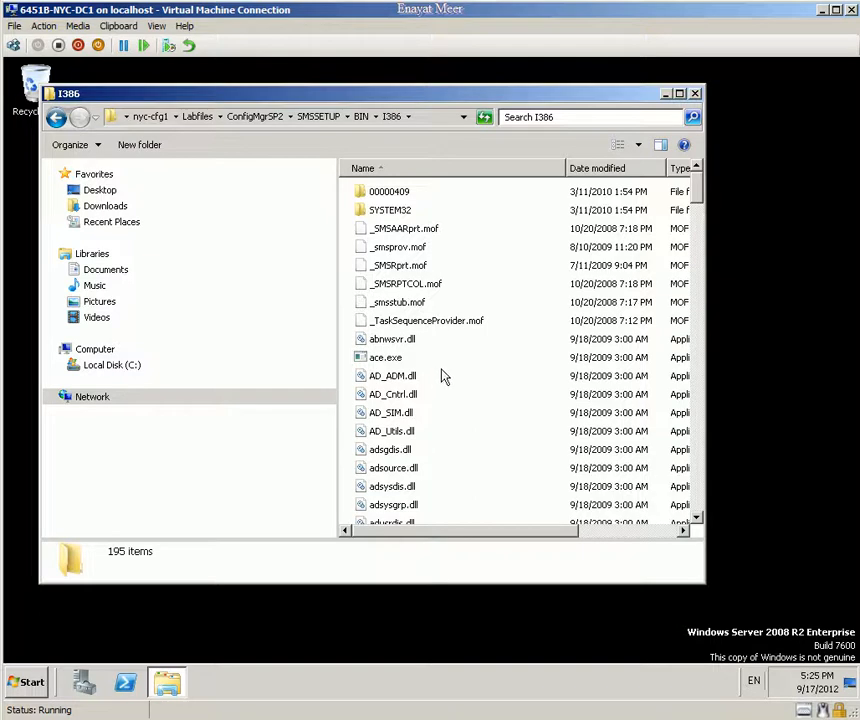
Locate extadsch.exe in the I386 folder and run it as administrator to extend the Active Directory schema
left_click(501, 272)
scroll(503, 279, "down", 8)
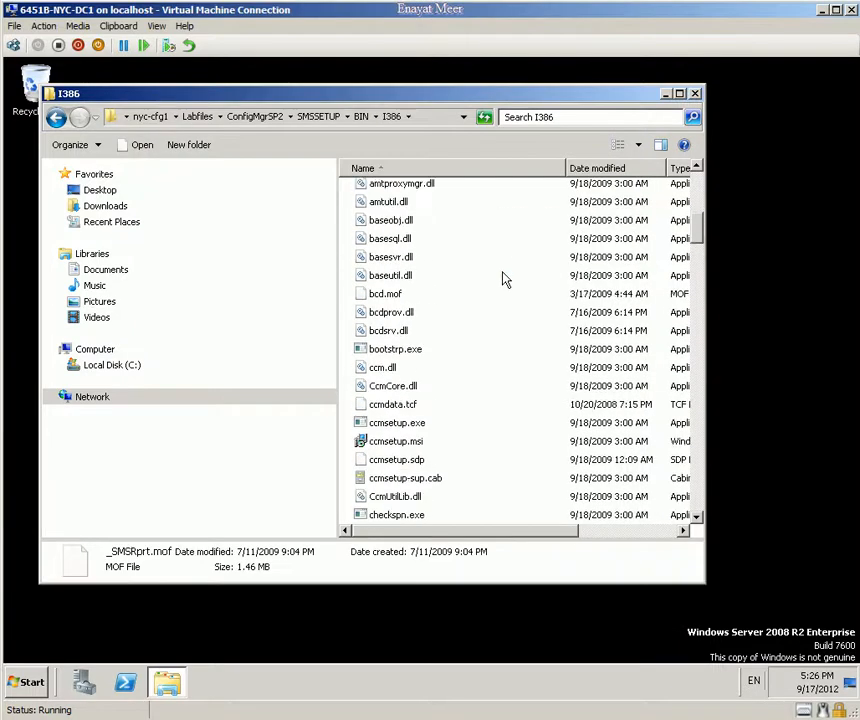
left_click(398, 422)
scroll(440, 440, "down", 3)
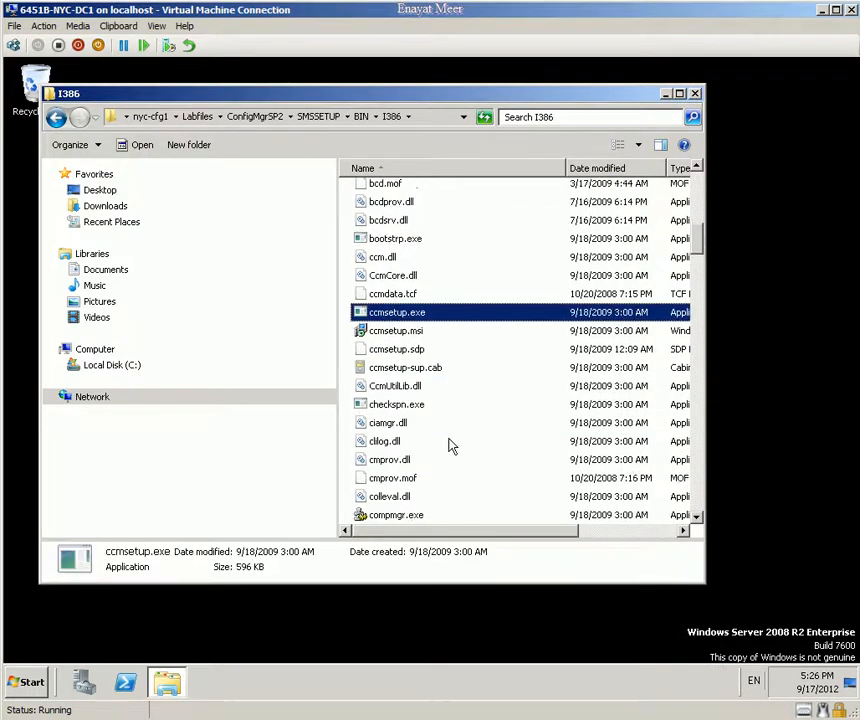
scroll(408, 445, "down", 2)
scroll(400, 405, "down", 2)
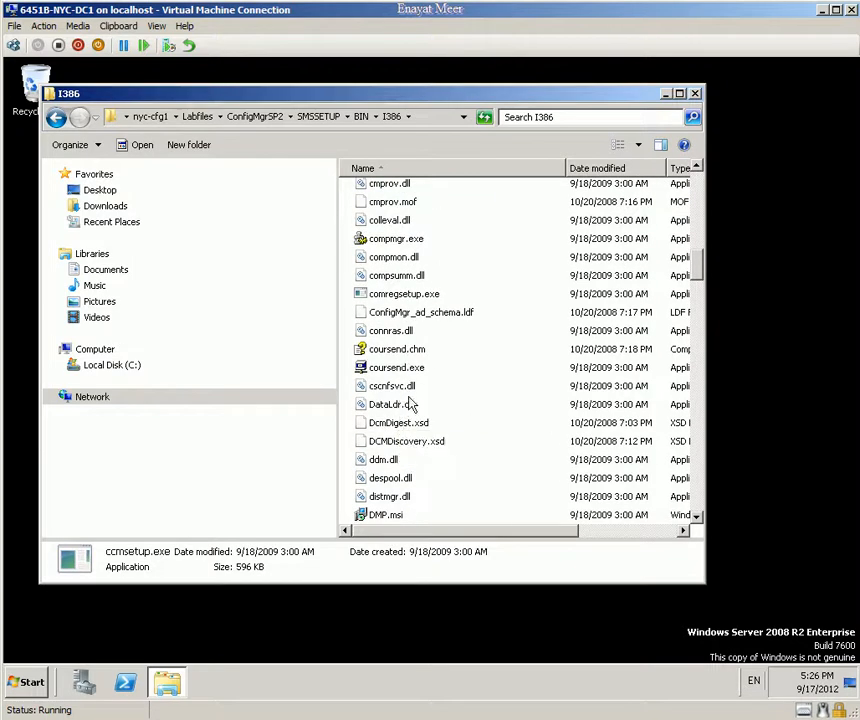
scroll(408, 403, "down", 4)
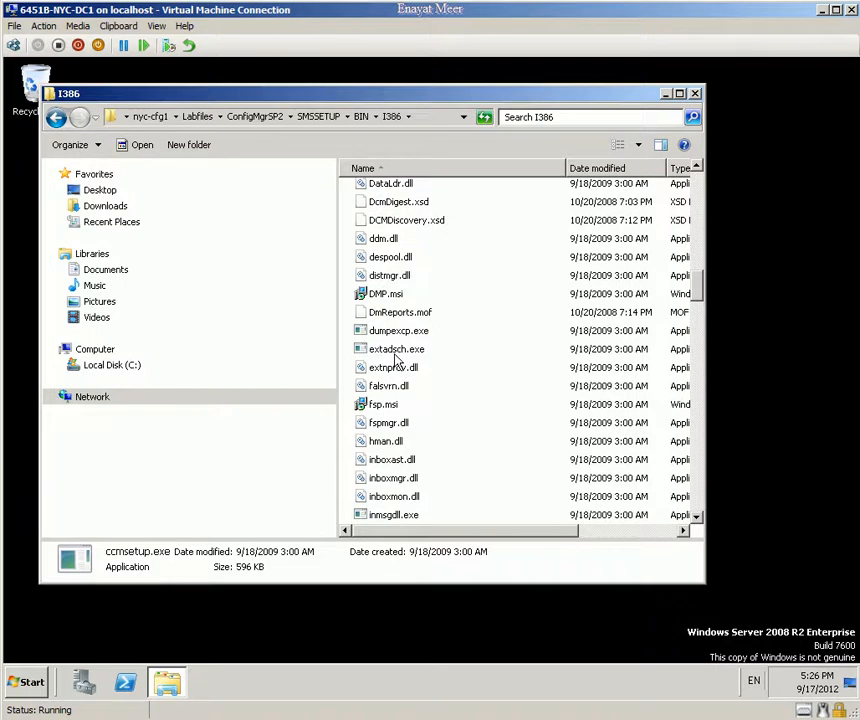
left_click(370, 350)
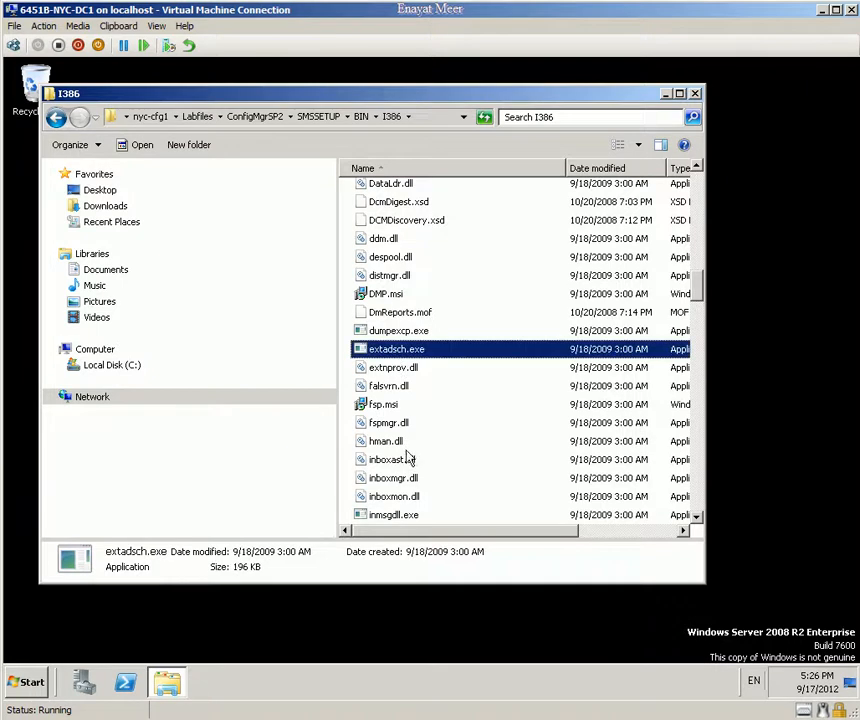
right_click(403, 355)
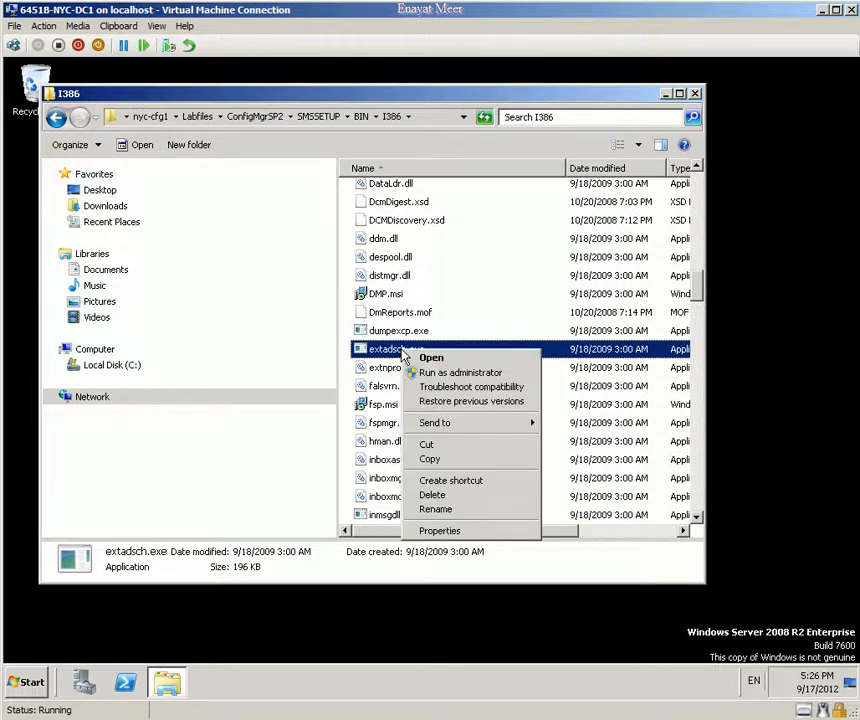
left_click(419, 372)
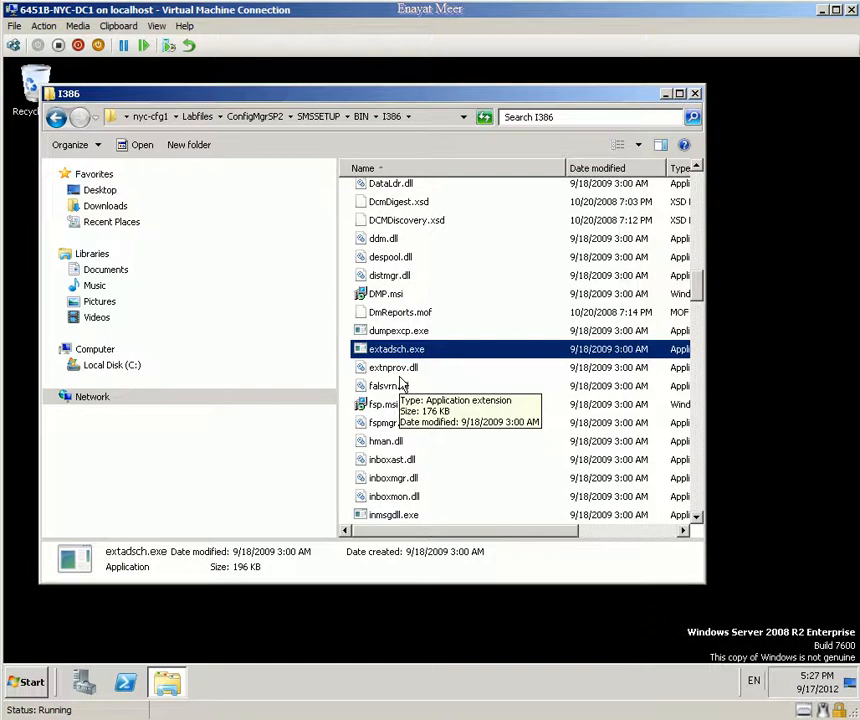
Open the ExtADSch.log file from the root of Local Disk (C:)
left_click(126, 366)
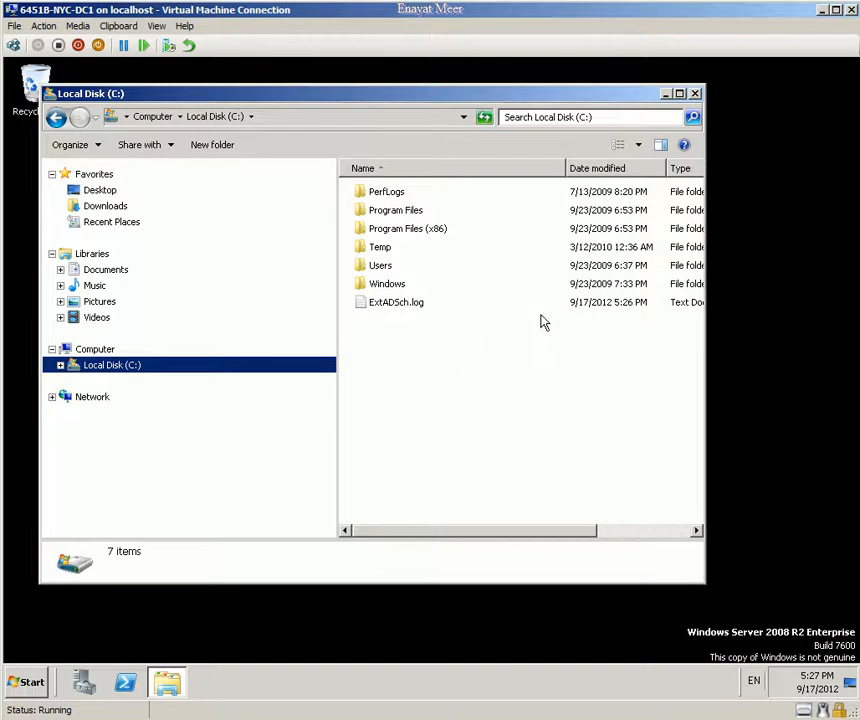
left_click(593, 306)
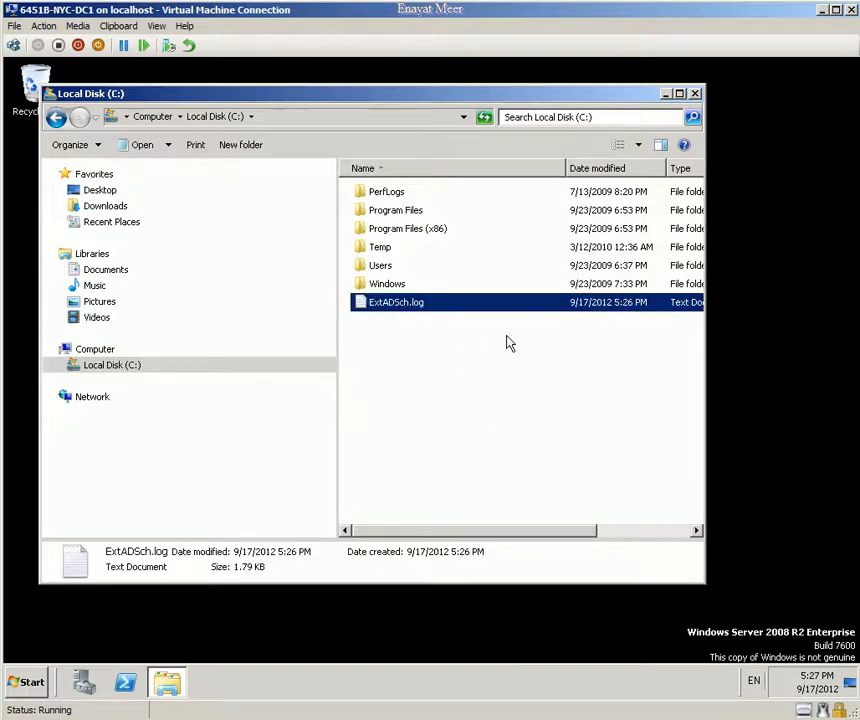
double_click(399, 307)
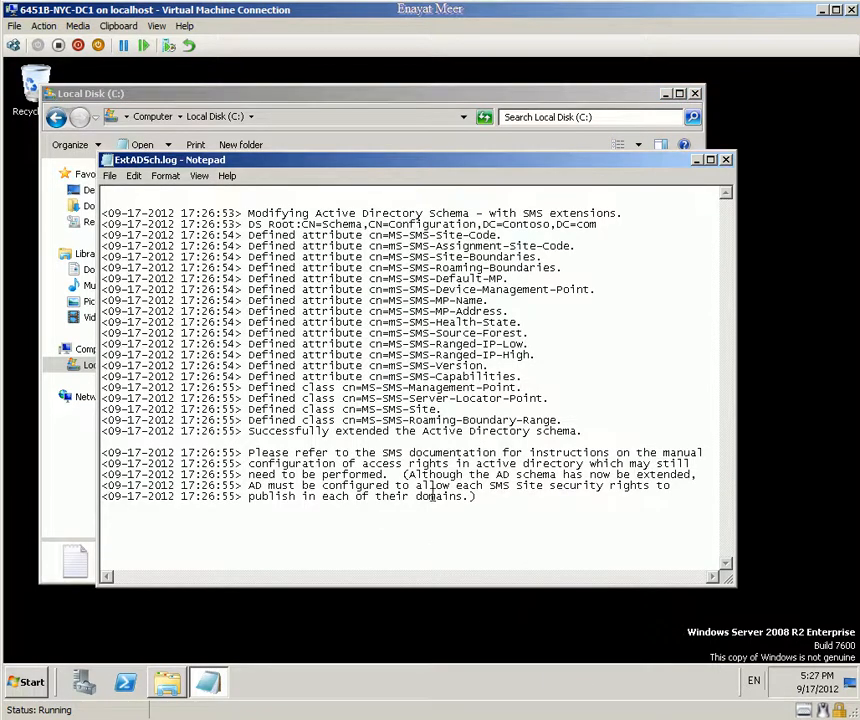
Examine the log's schema extension entries and its note on access rights, then close the log and the C: folder window
right_click(438, 471)
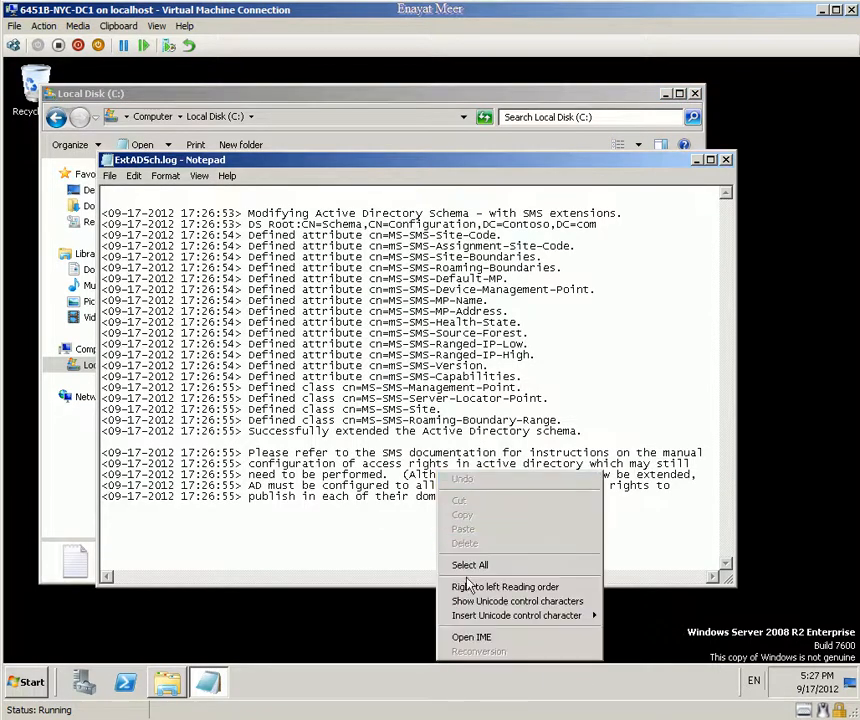
left_click(413, 563)
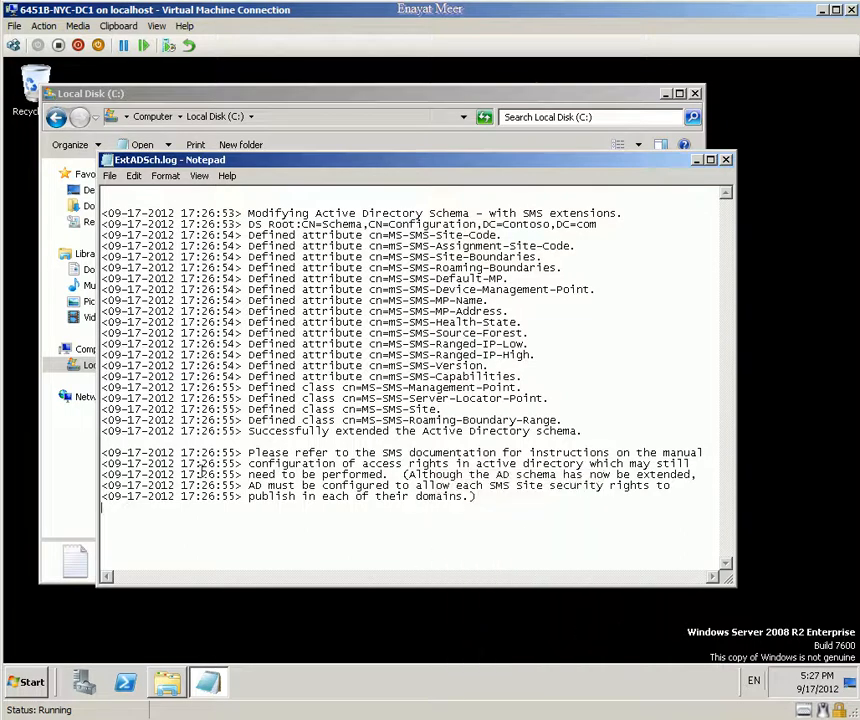
left_click_drag(103, 463, 548, 497)
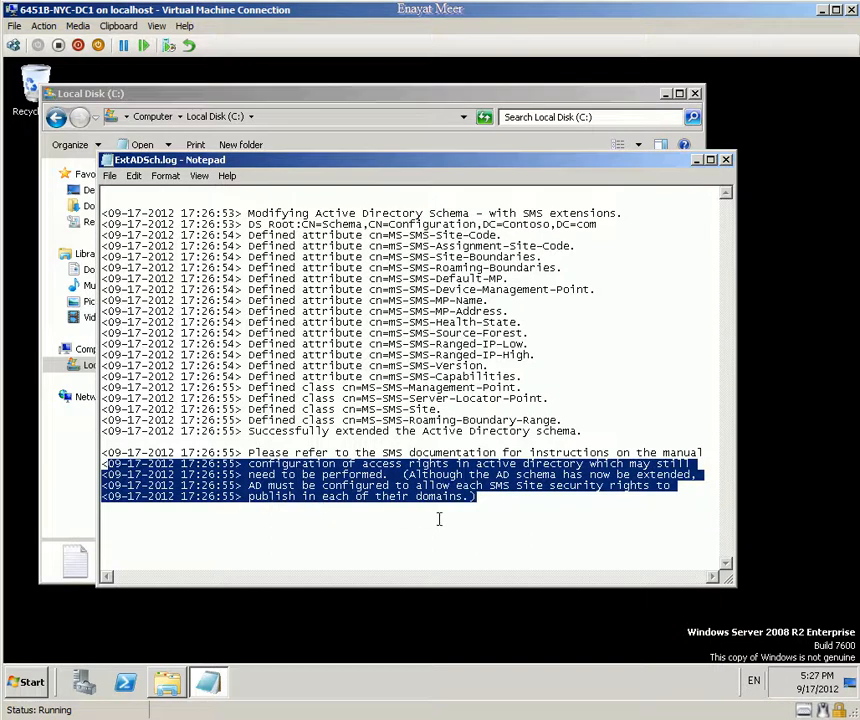
left_click(500, 522)
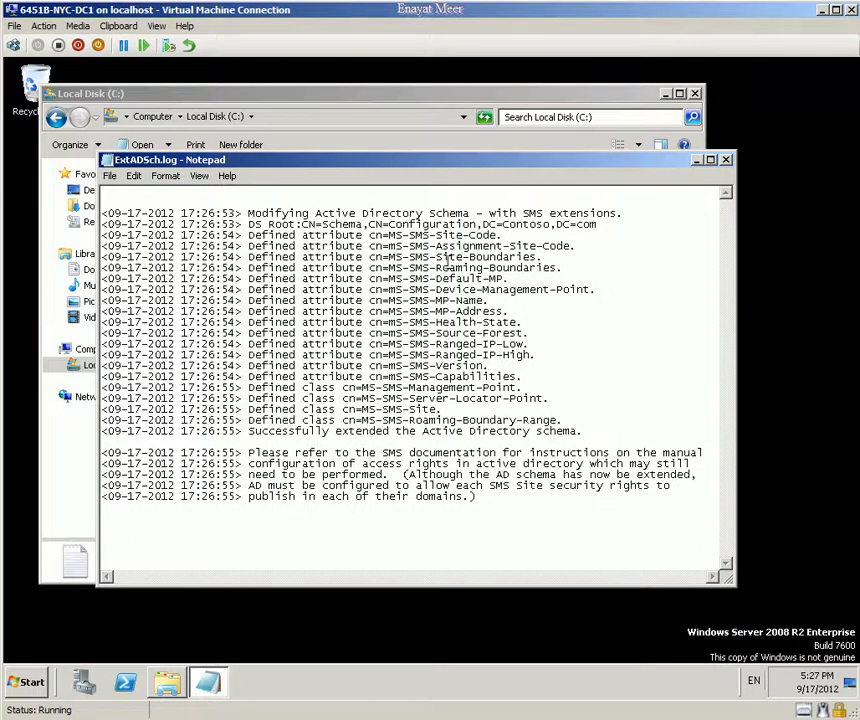
left_click_drag(107, 214, 560, 501)
left_click(554, 516)
left_click_drag(497, 475, 704, 477)
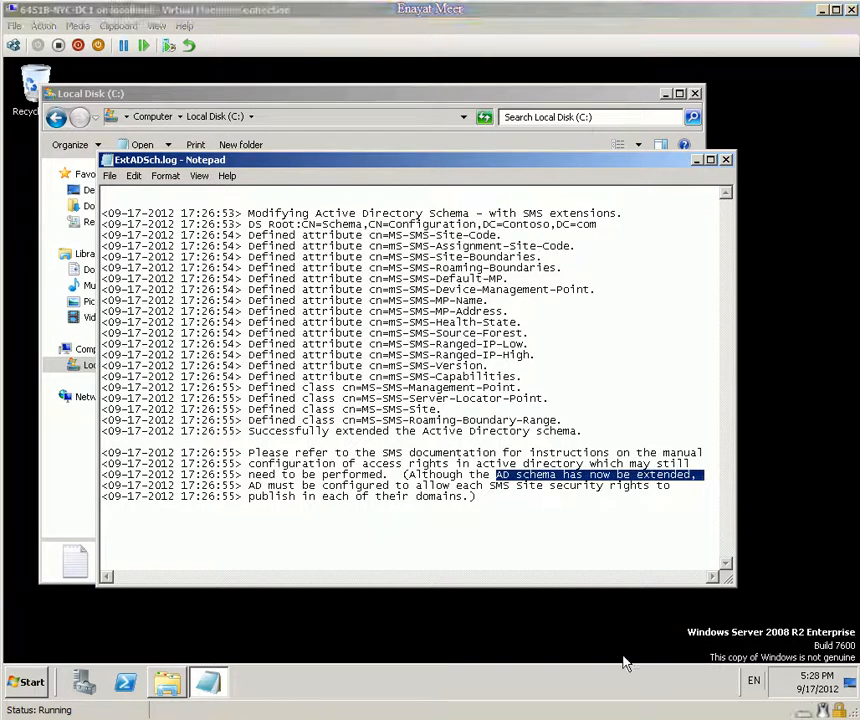
left_click(530, 537)
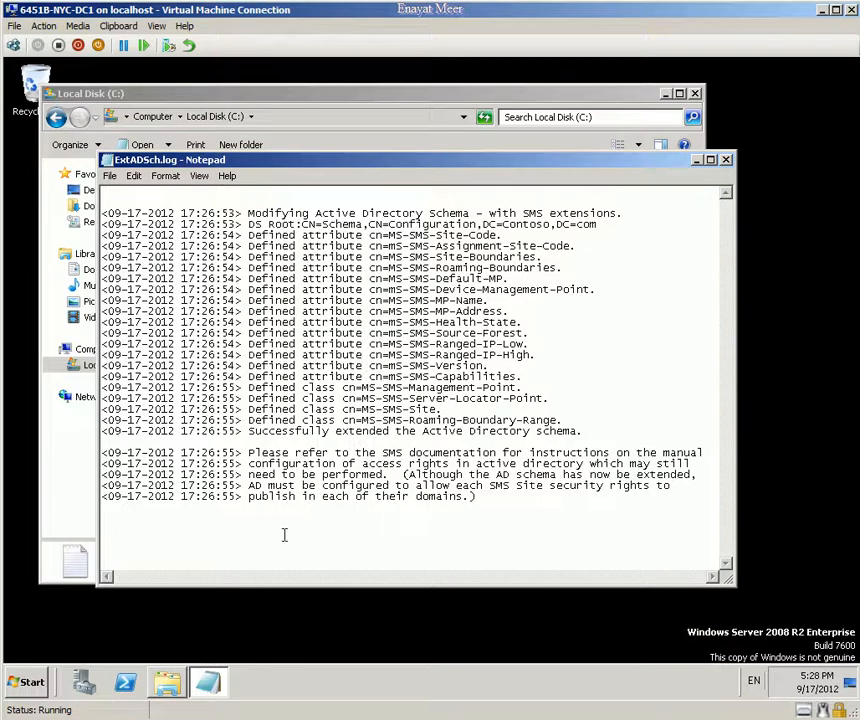
left_click(727, 160)
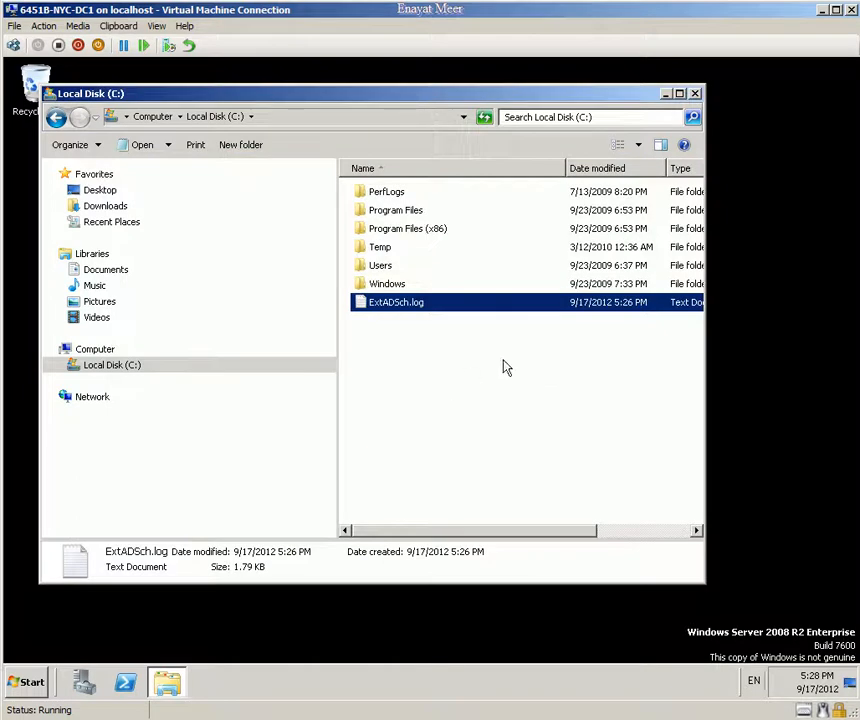
left_click(695, 94)
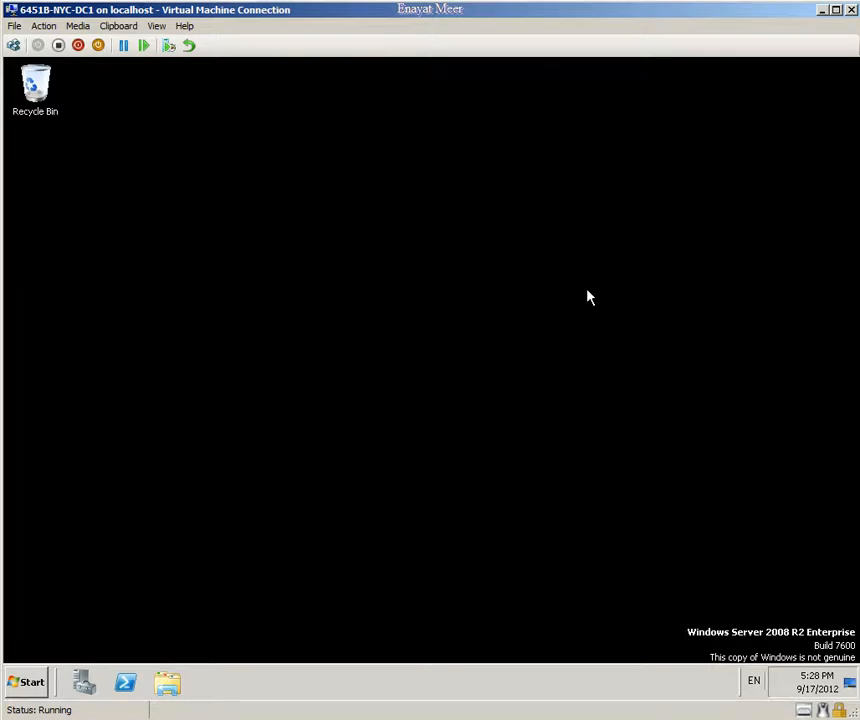
Open Active Directory Users and Computers by running dsa.msc
left_click(35, 684)
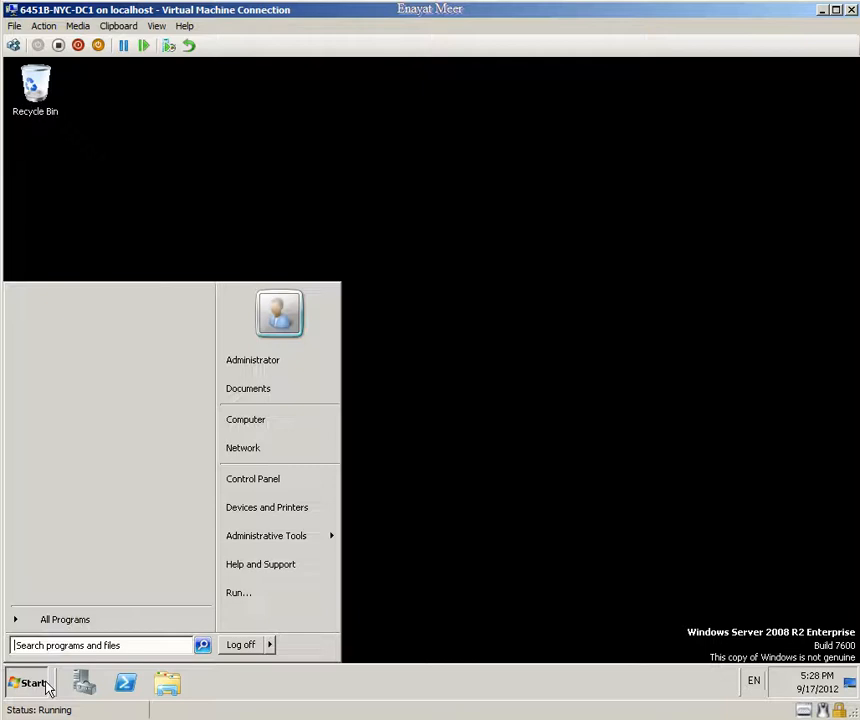
left_click(245, 592)
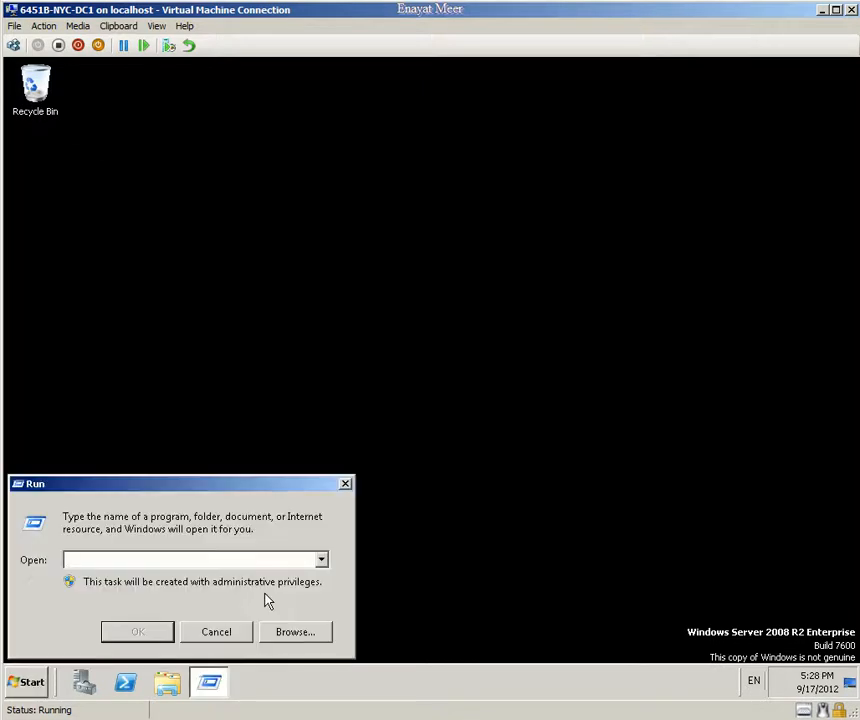
type("dsa.msc")
key("Return")
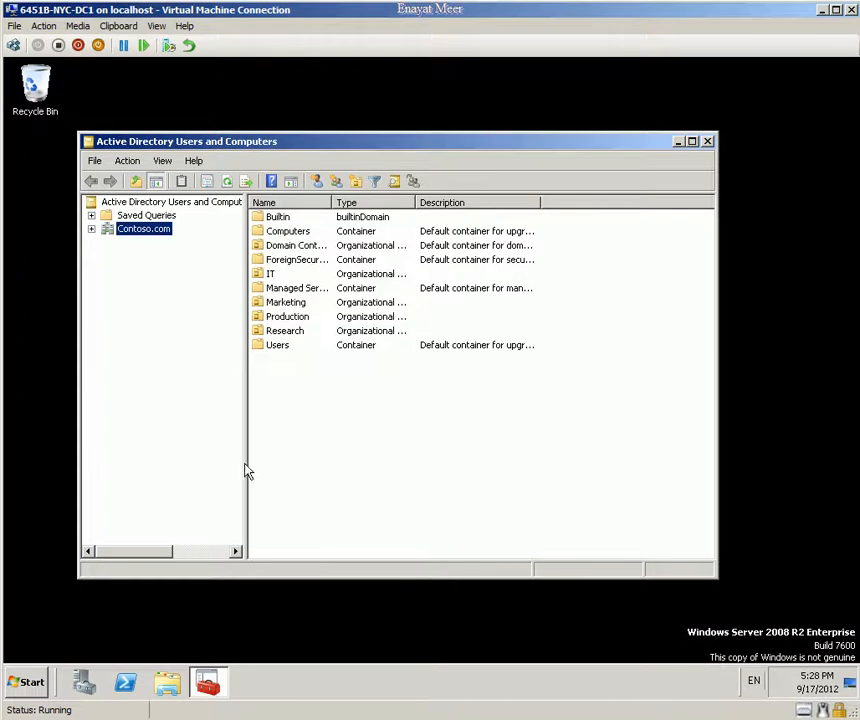
Expand Contoso.com, turn on Advanced Features, and show the contents of the System container
left_click(164, 164)
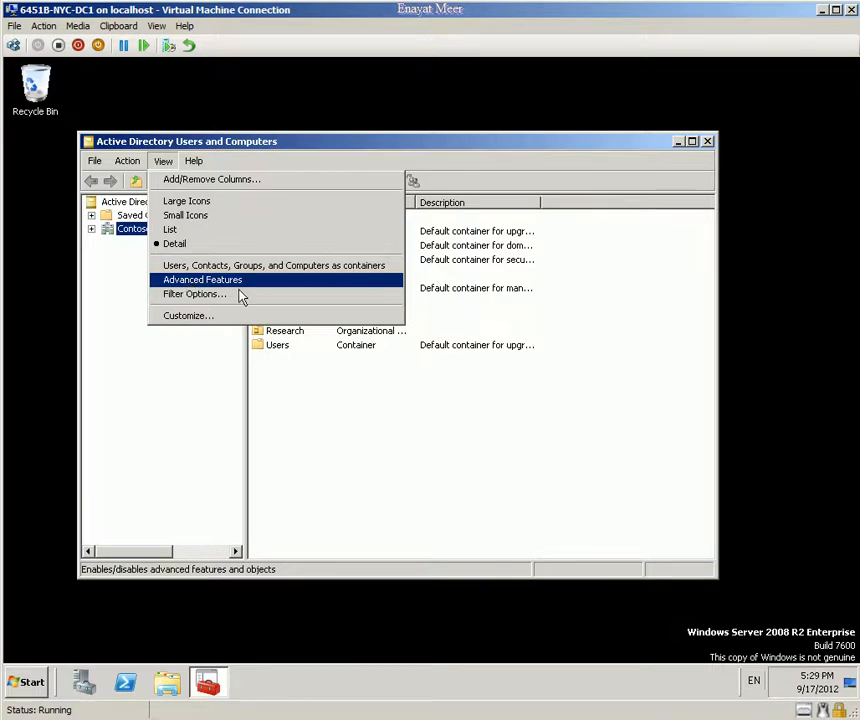
left_click(186, 281)
left_click(91, 230)
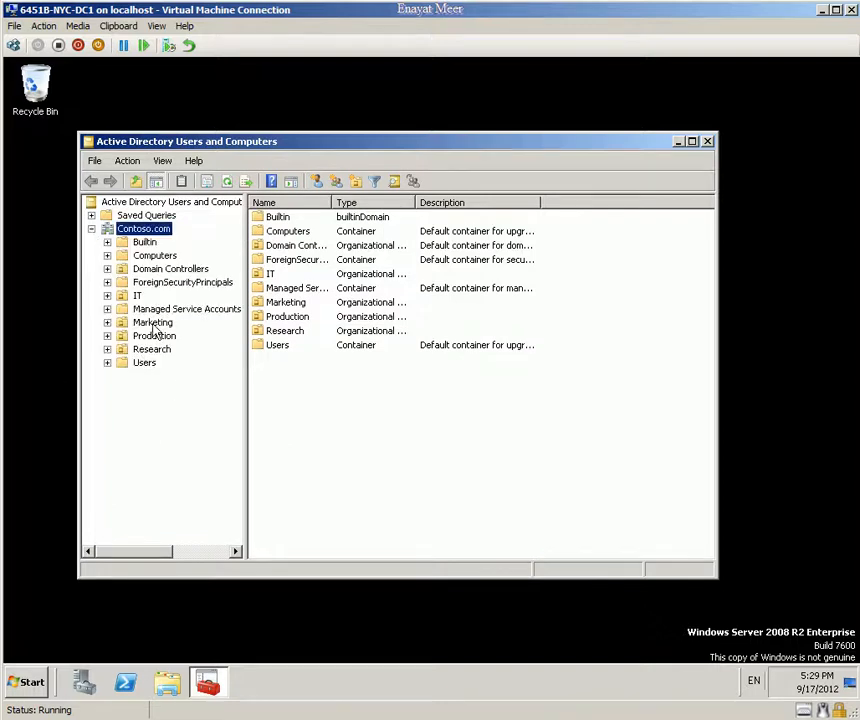
left_click(162, 161)
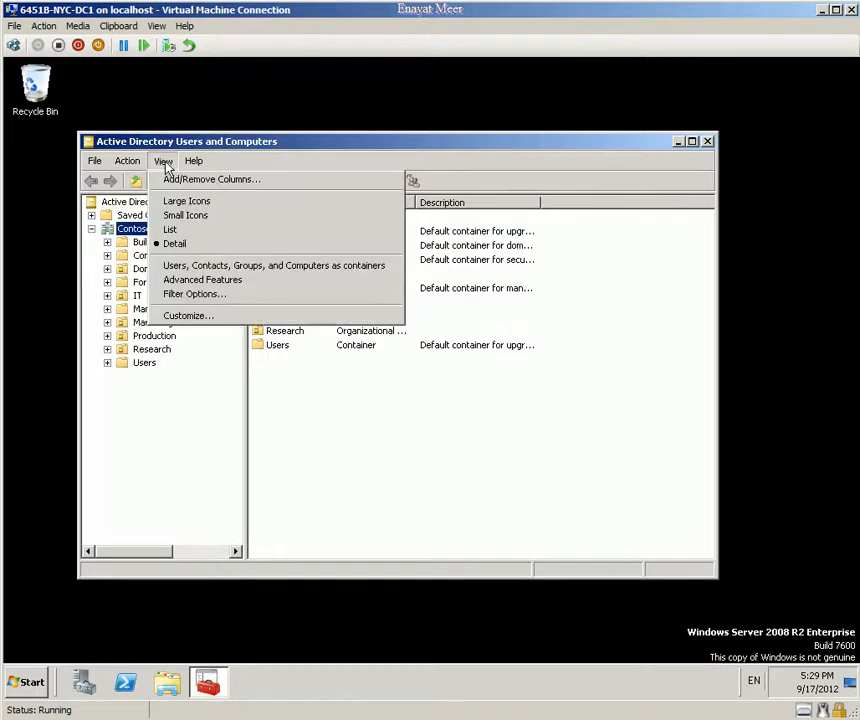
left_click(183, 283)
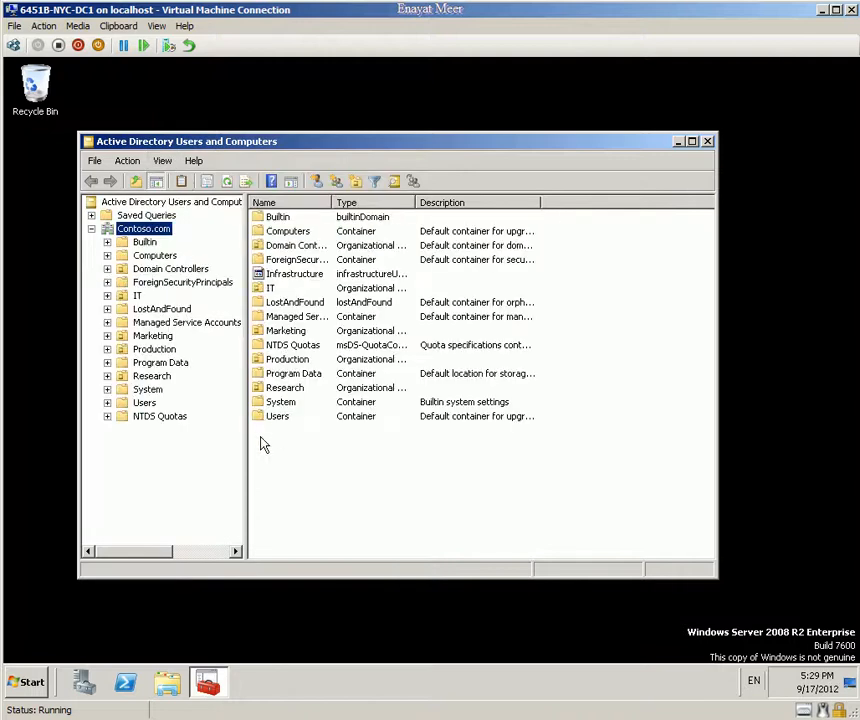
left_click(148, 390)
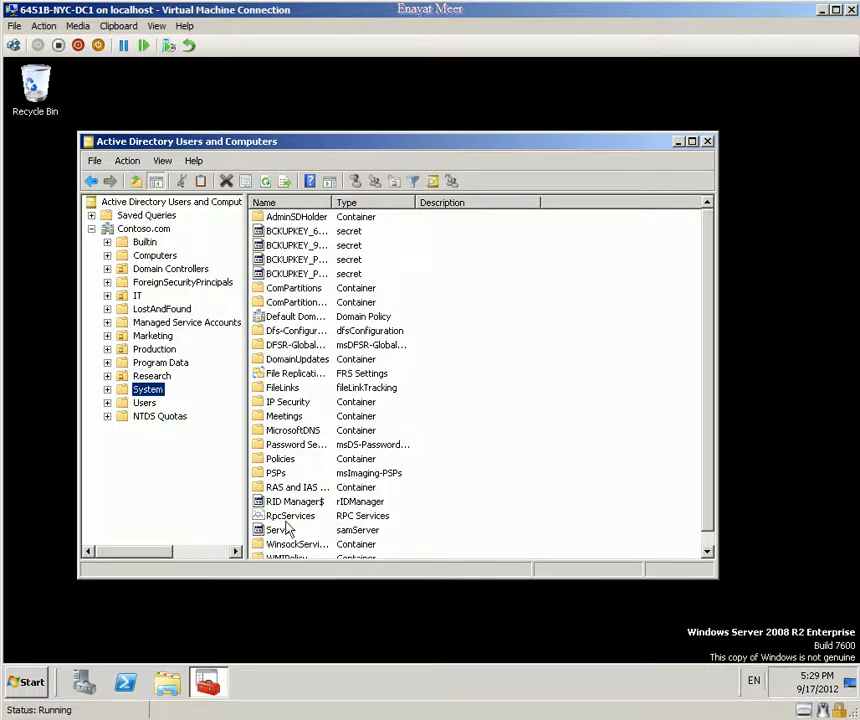
Open the advanced security settings of the System container's properties
right_click(150, 391)
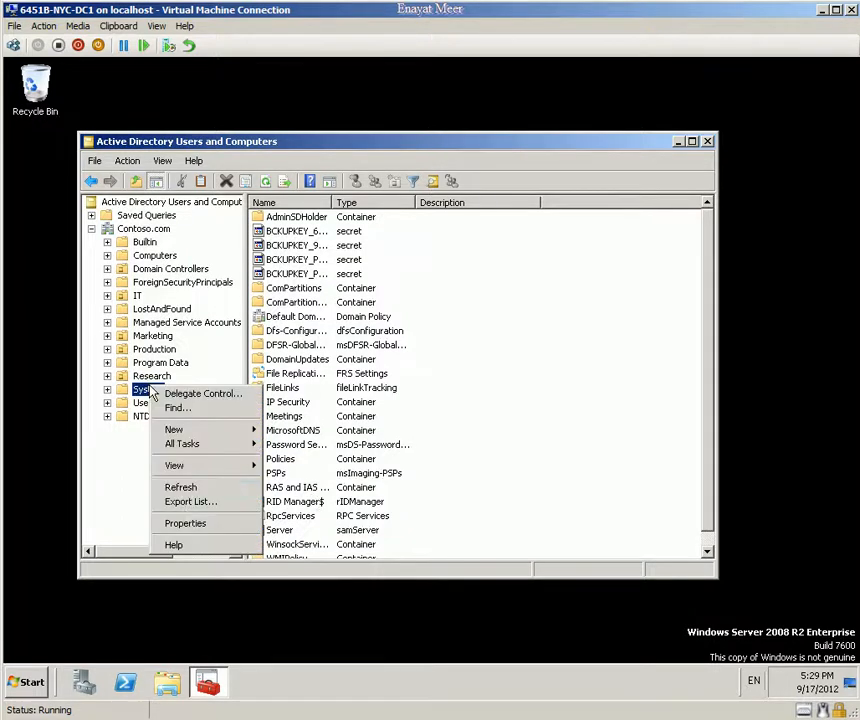
left_click(186, 522)
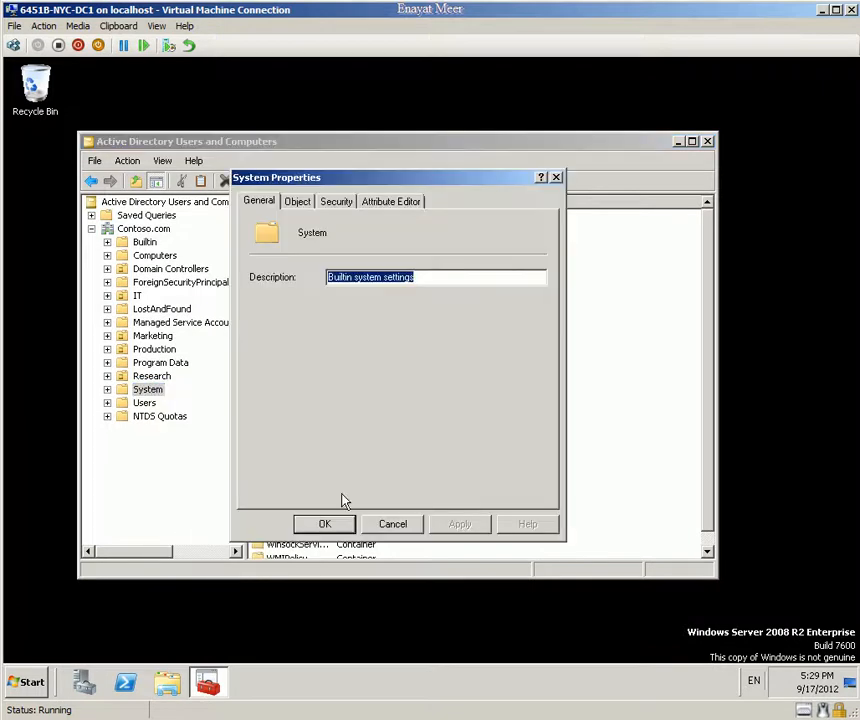
left_click(335, 203)
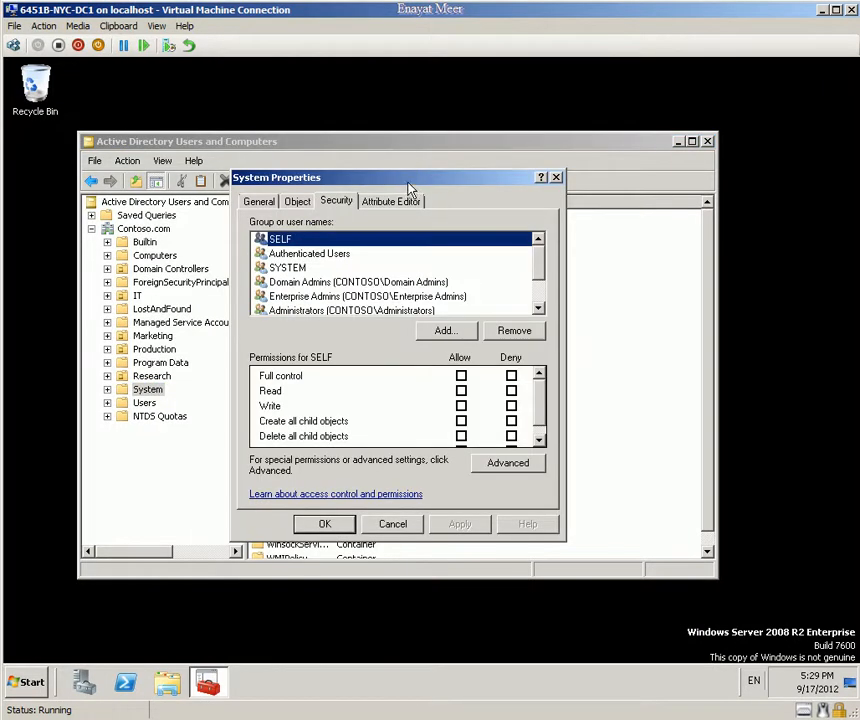
left_click_drag(419, 182, 499, 121)
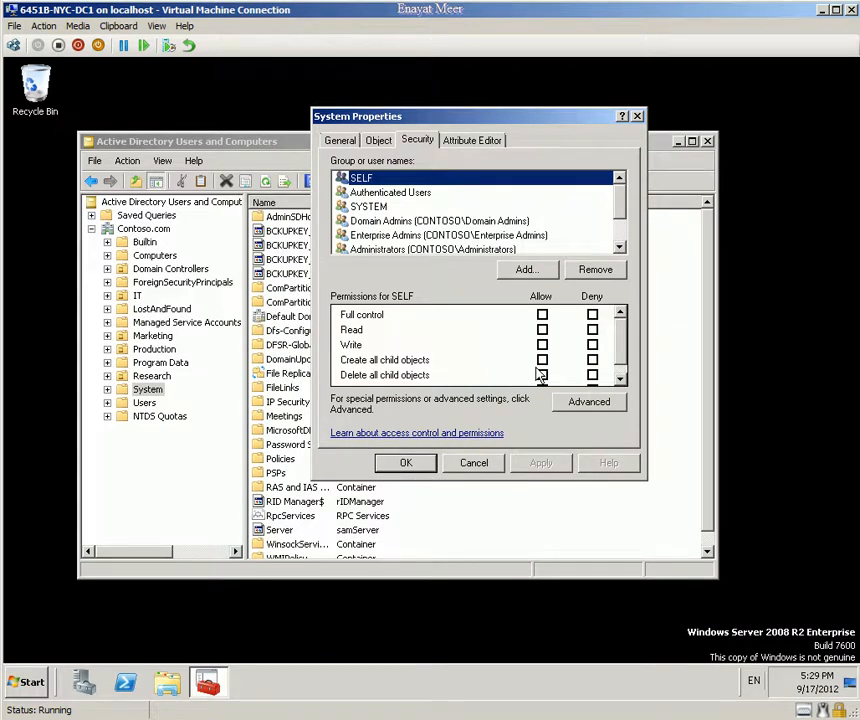
left_click(588, 403)
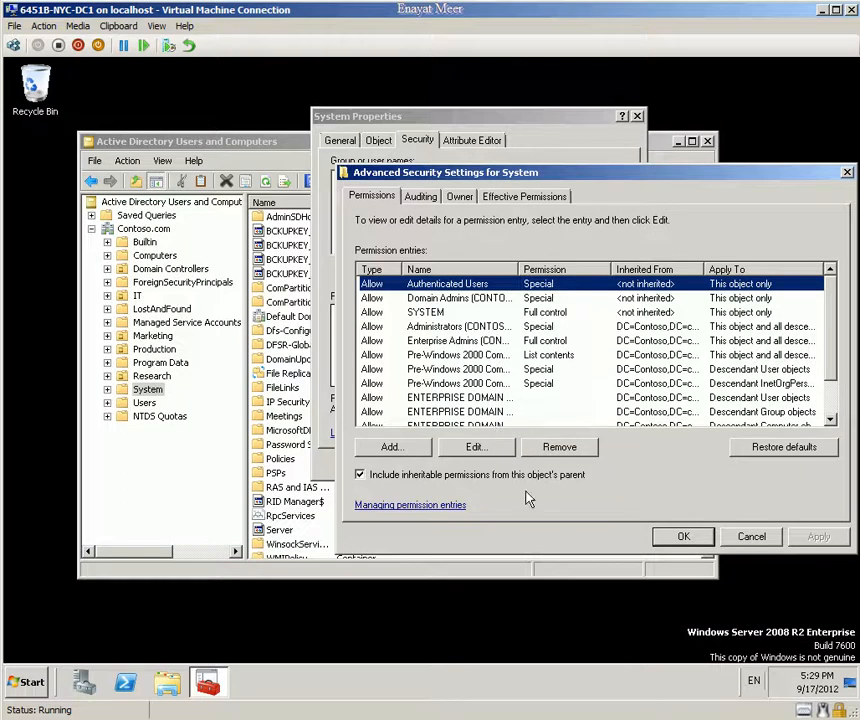
Add a permission entry for NYC-CFG1 on the System container, including Computers in the object types searched
left_click(408, 448)
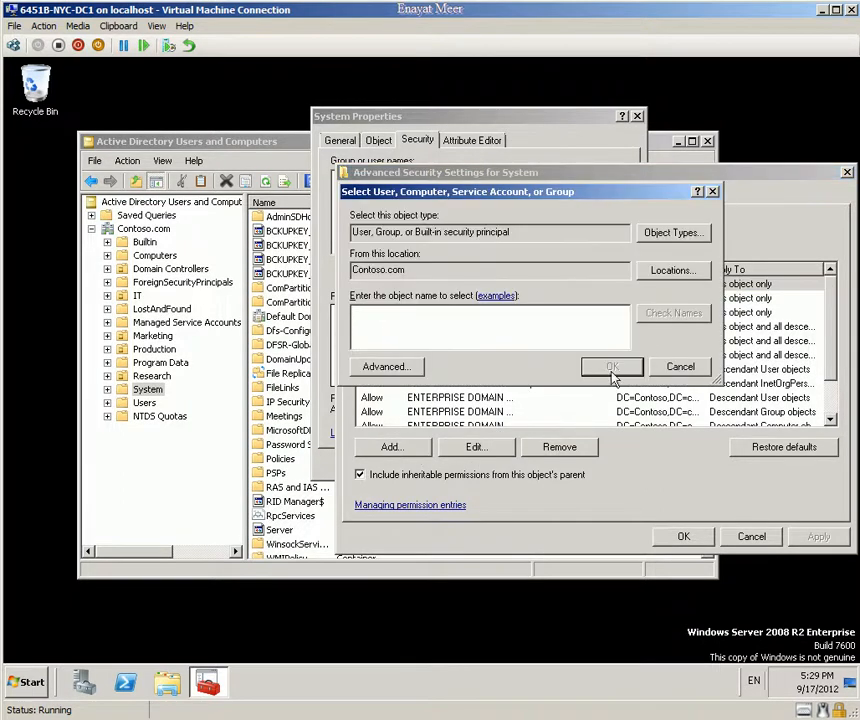
left_click(676, 234)
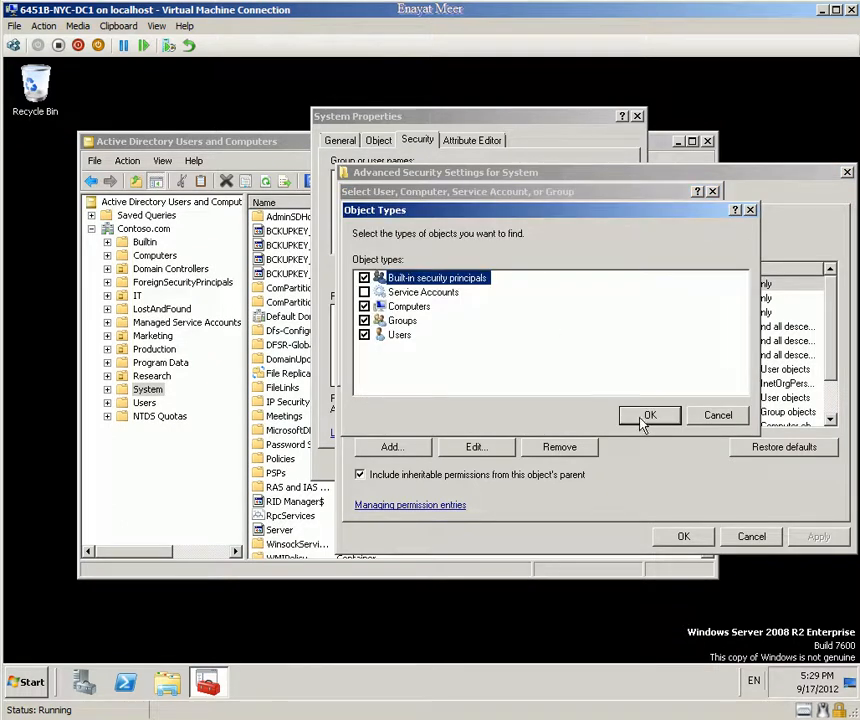
left_click(647, 416)
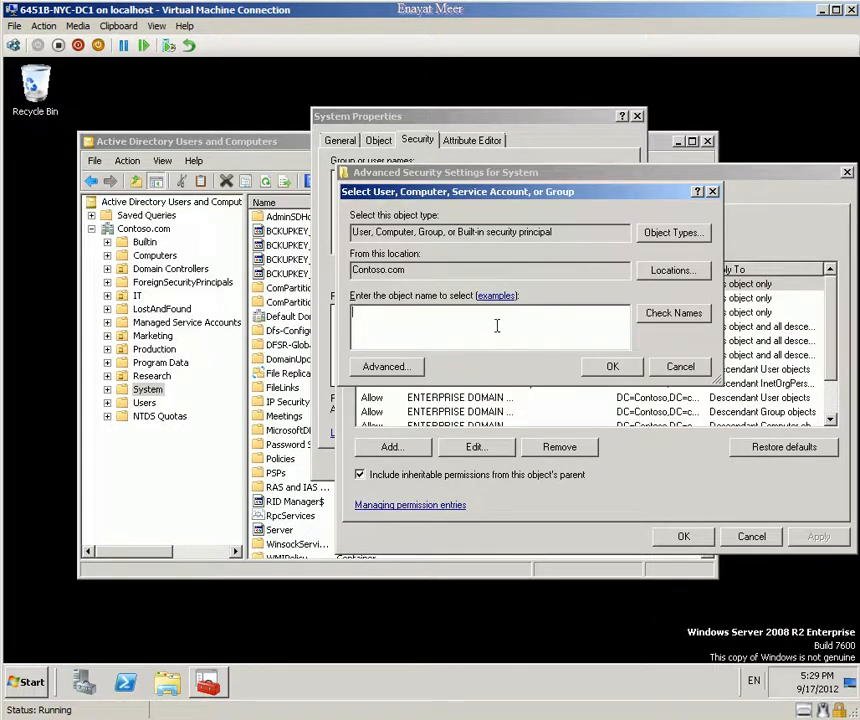
type("nyc-cl")
type("g")
type("1")
left_click(662, 314)
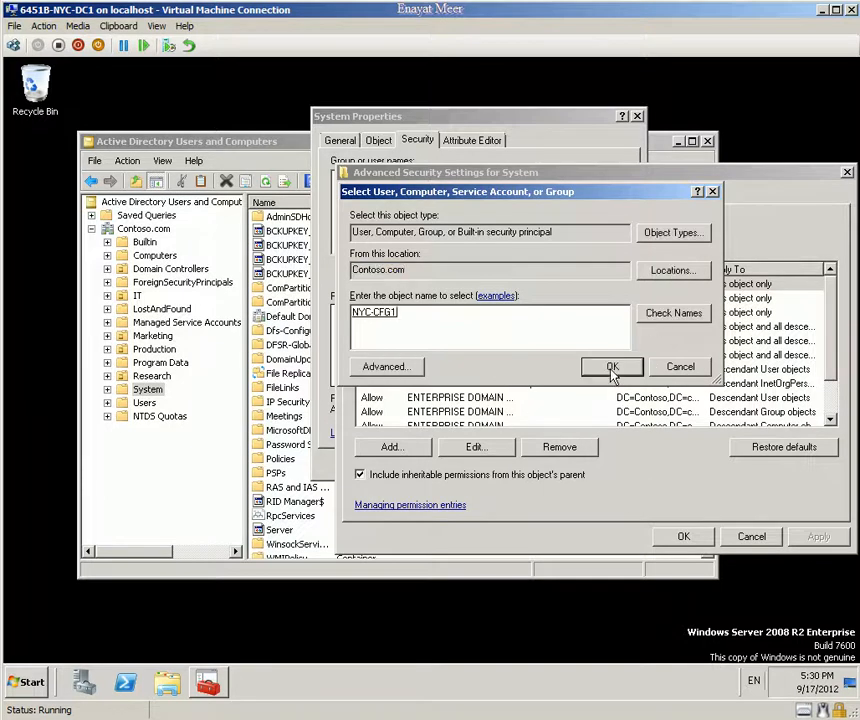
left_click(612, 368)
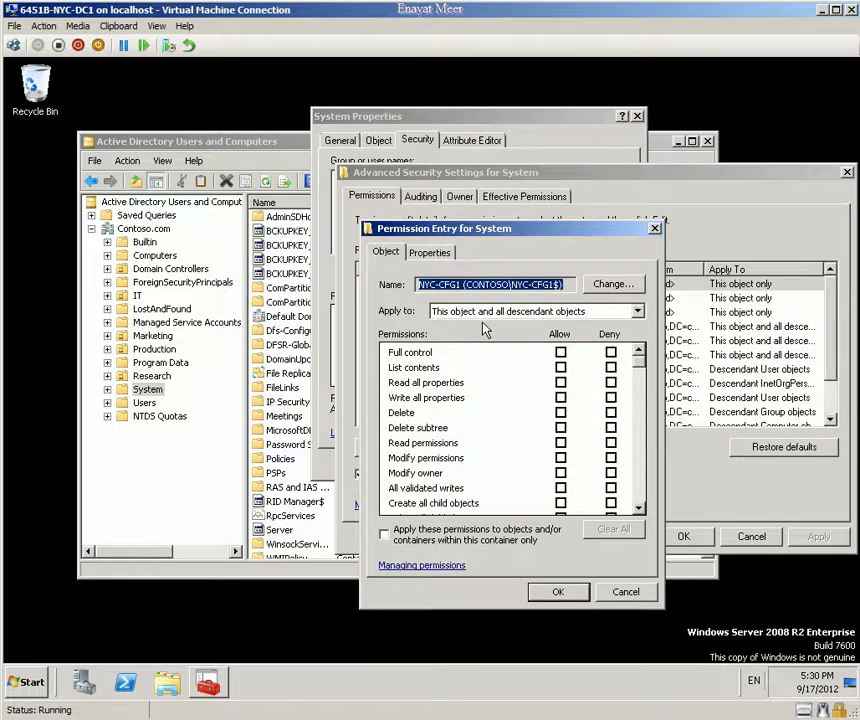
Allow NYC-CFG1 Full control on this object and all descendant objects, and save the System container's security settings
left_click(634, 314)
left_click(639, 314)
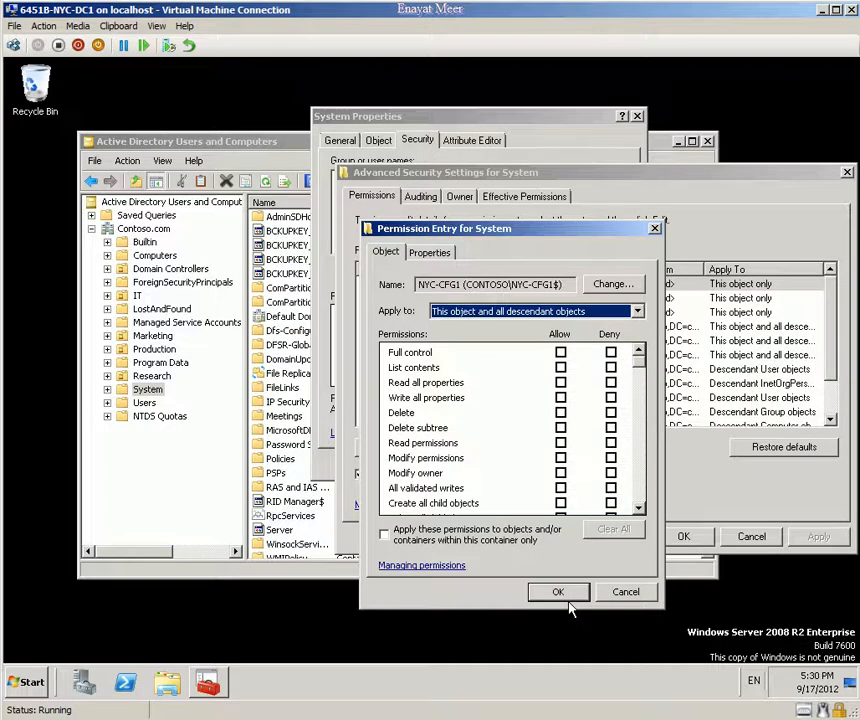
left_click(561, 352)
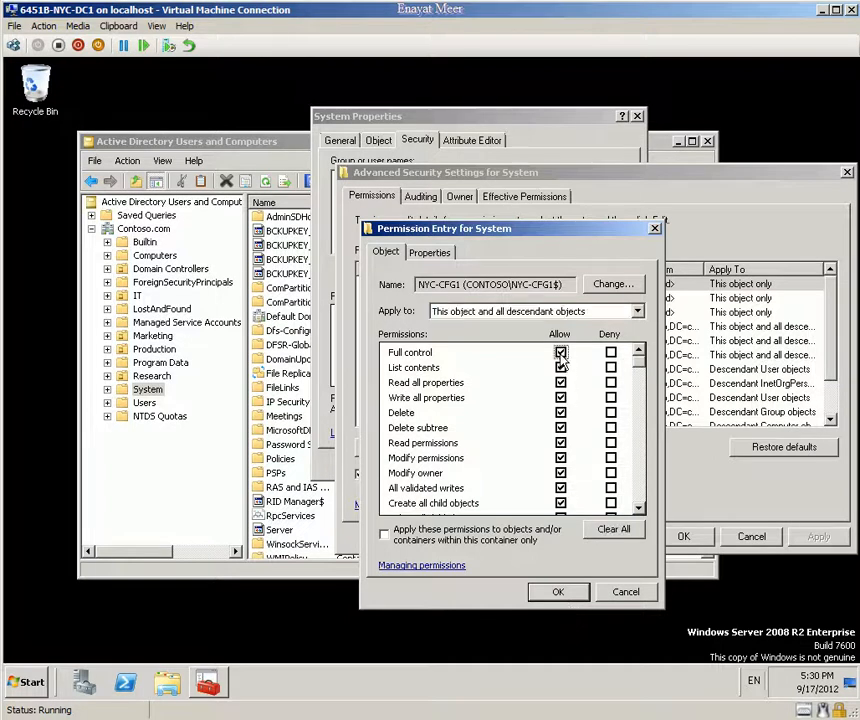
left_click(560, 594)
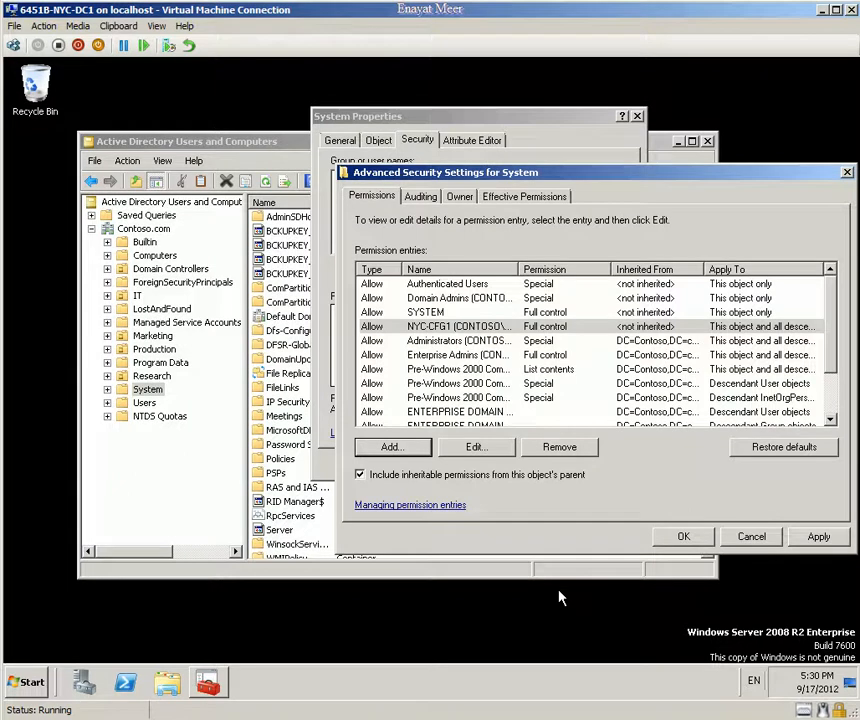
left_click(679, 538)
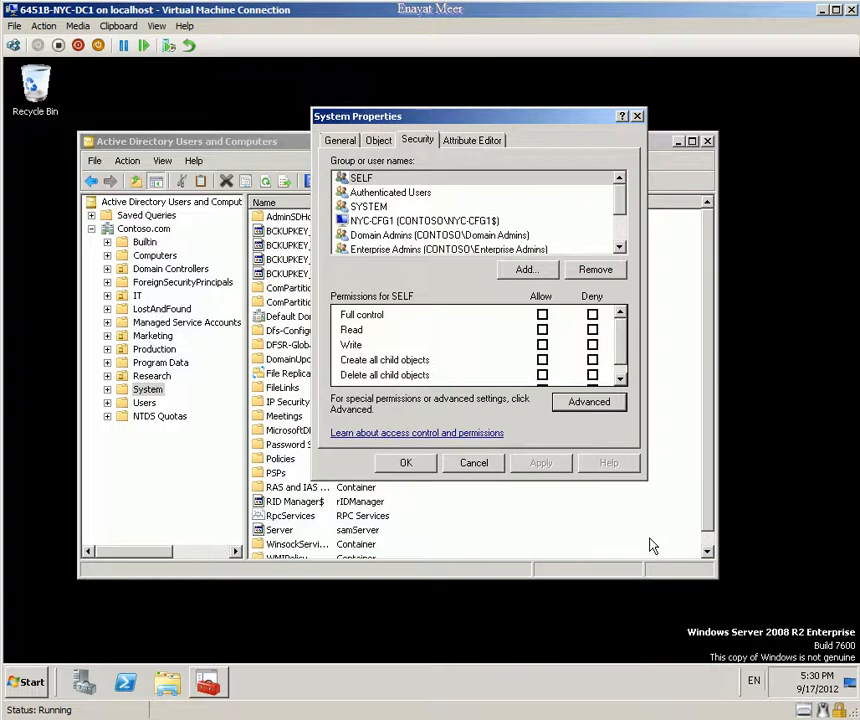
left_click(405, 465)
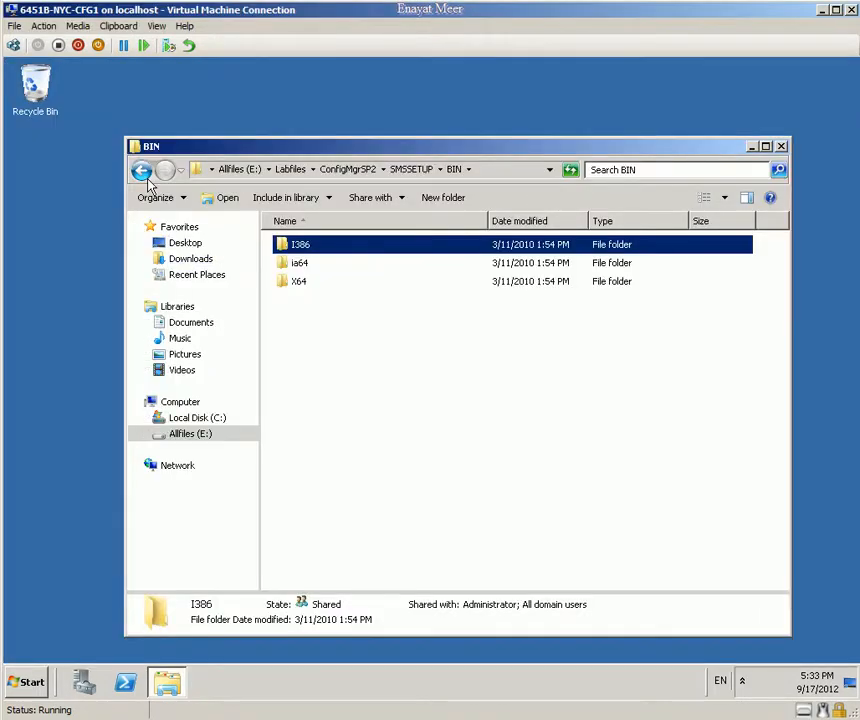
On NYC-CFG1, launch splash.hta from E:\Labfiles\ConfigMgrSP2 and start the prerequisite checker
left_click(145, 178)
left_click(142, 172)
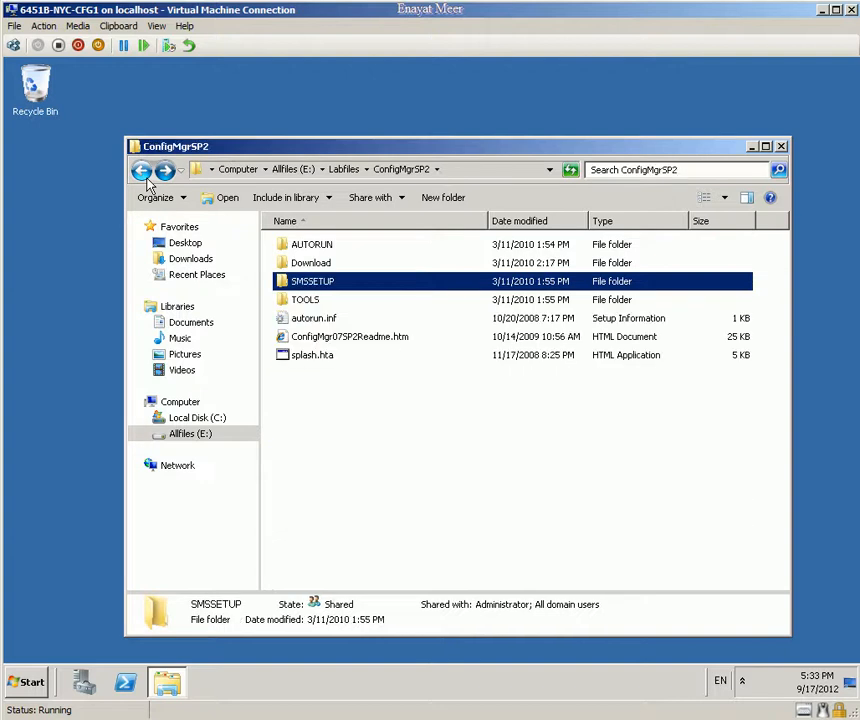
left_click(145, 177)
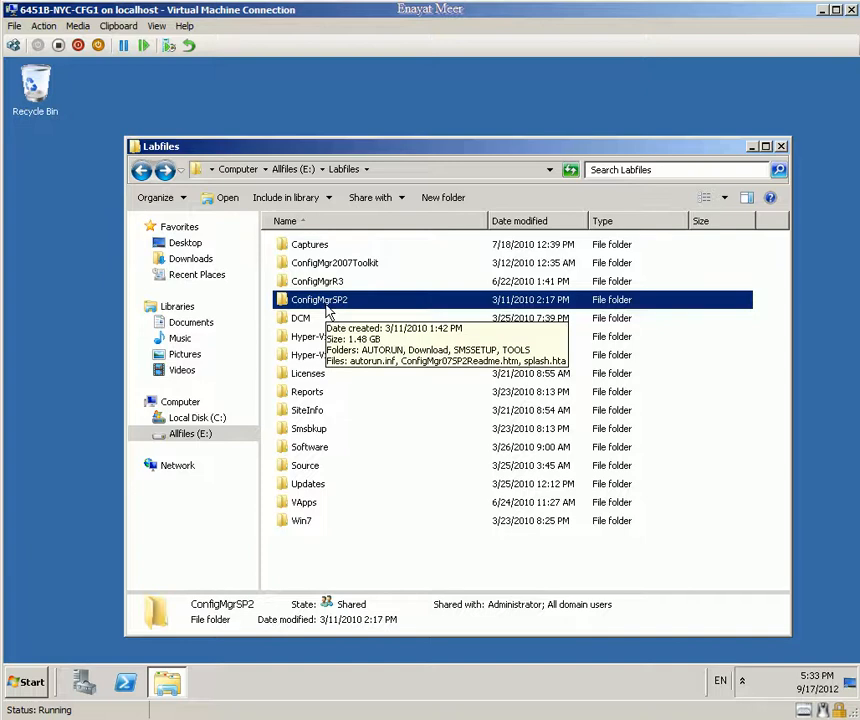
double_click(326, 307)
left_click(316, 358)
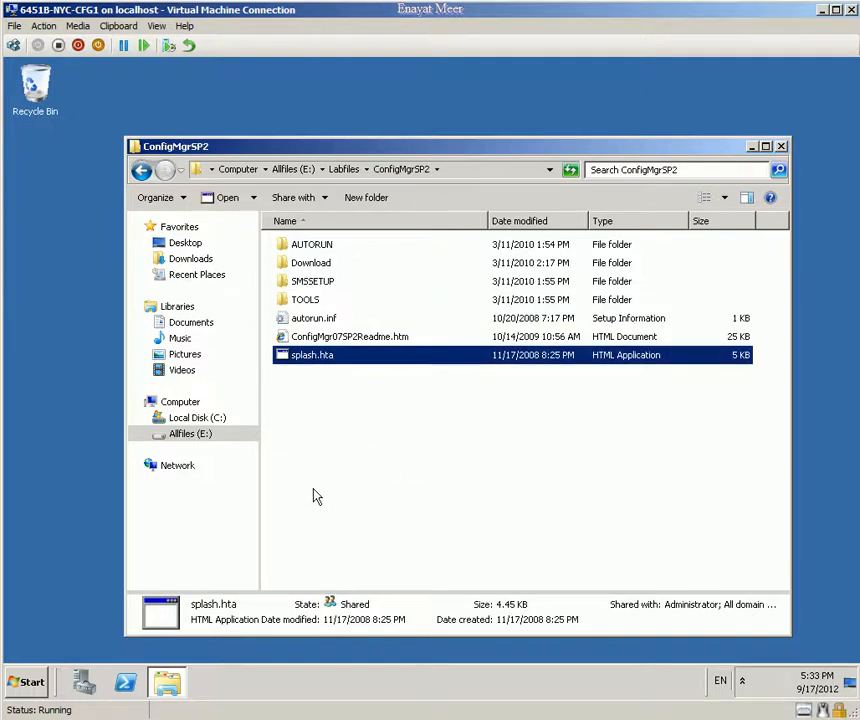
double_click(304, 358)
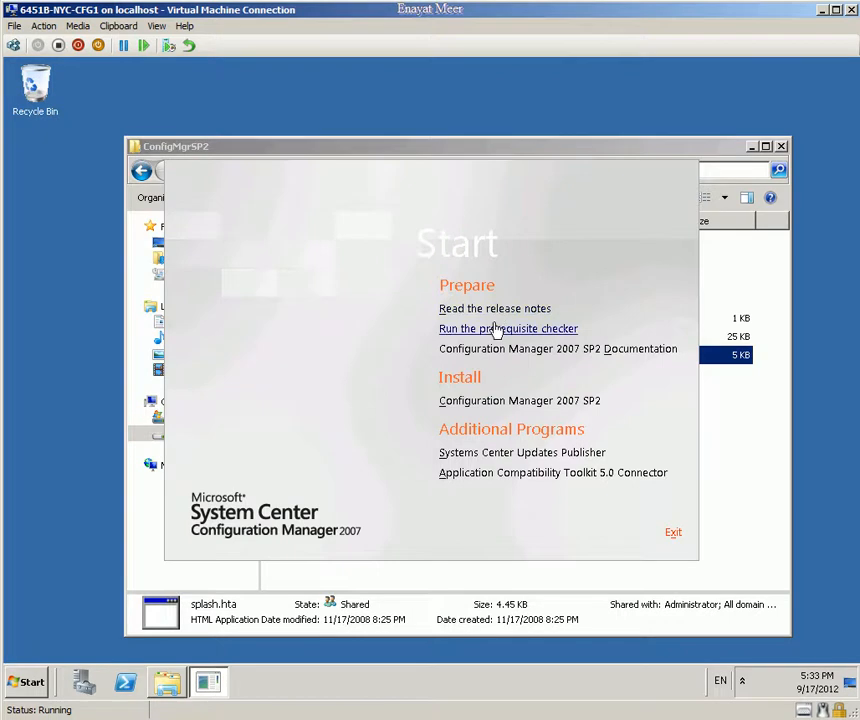
left_click(529, 402)
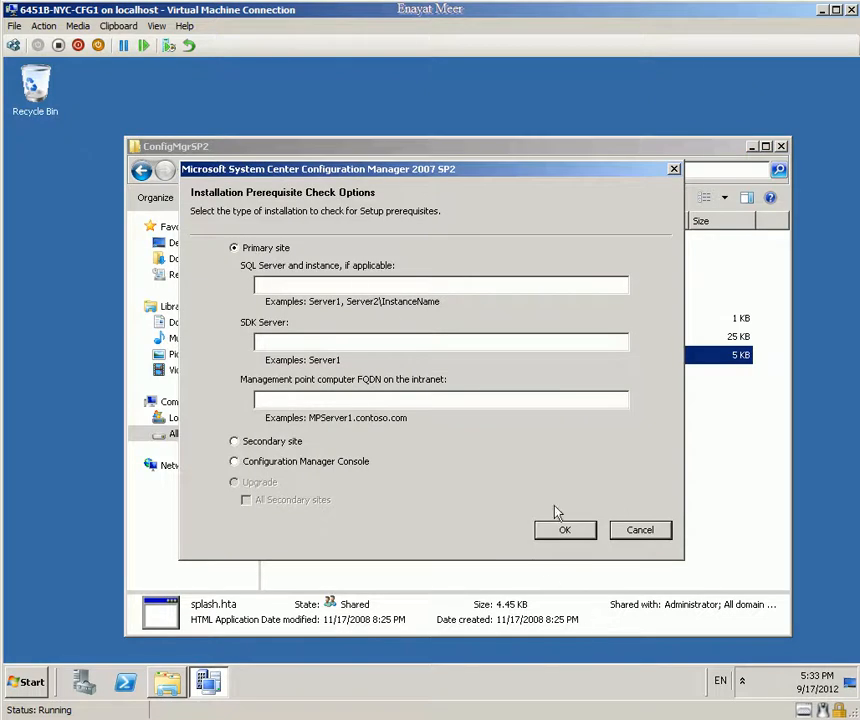
Enter NYC-CFG1 as both the SQL Server and the SDK Server for the primary site prerequisite check
left_click(371, 286)
type("NYC-CFGR")
key("BackSpace")
type("1")
key("shift+Home")
key("ctrl+c")
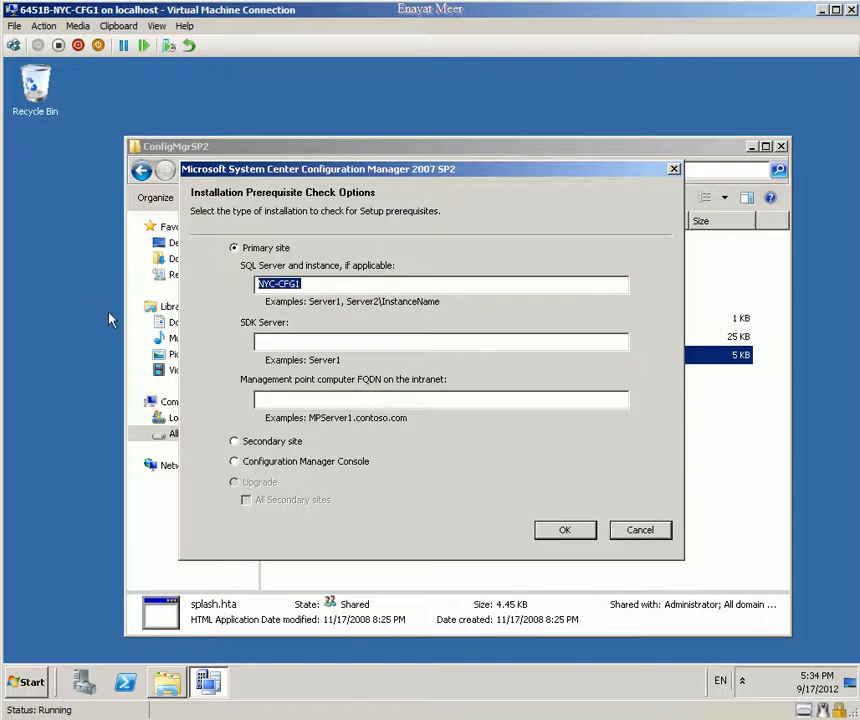
left_click(283, 340)
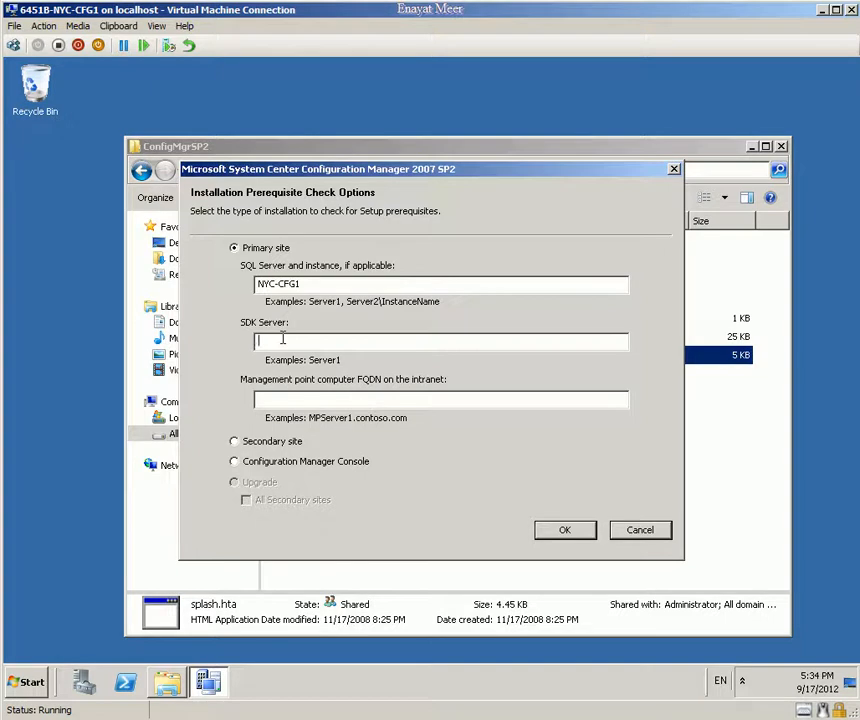
key("ctrl+v")
Set the management point FQDN to NYC-CFG1.CONTOSO.COM, run the prerequisite check, and close its results
left_click(320, 399)
key("ctrl+v")
type(".CONTOSO.COM")
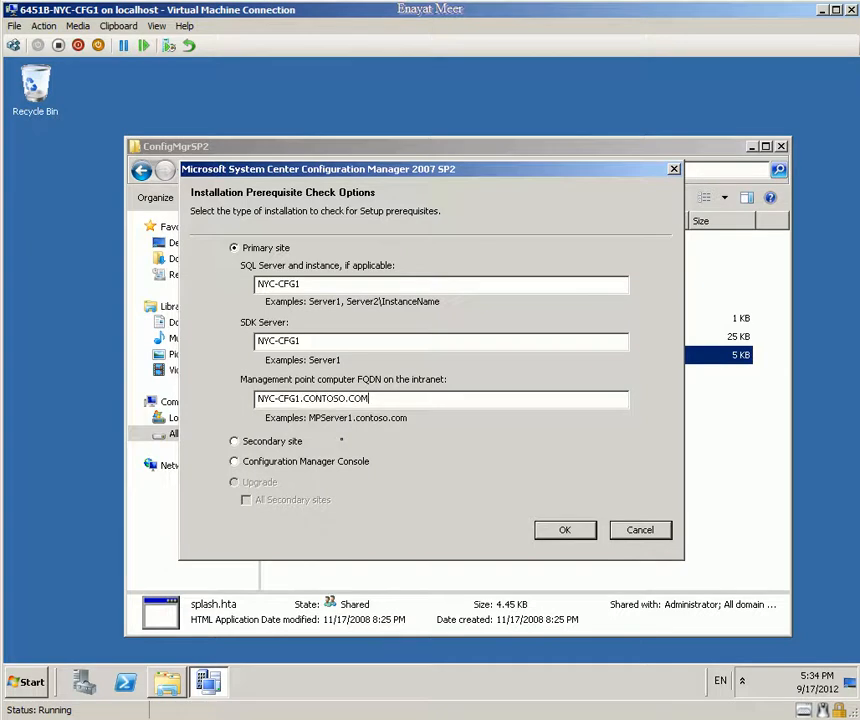
left_click(562, 533)
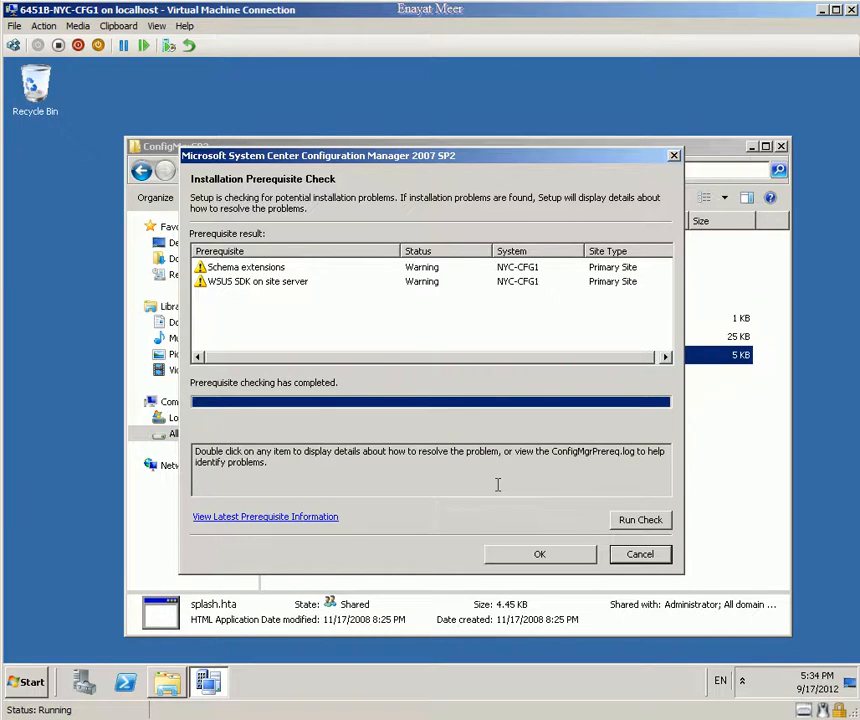
left_click(530, 556)
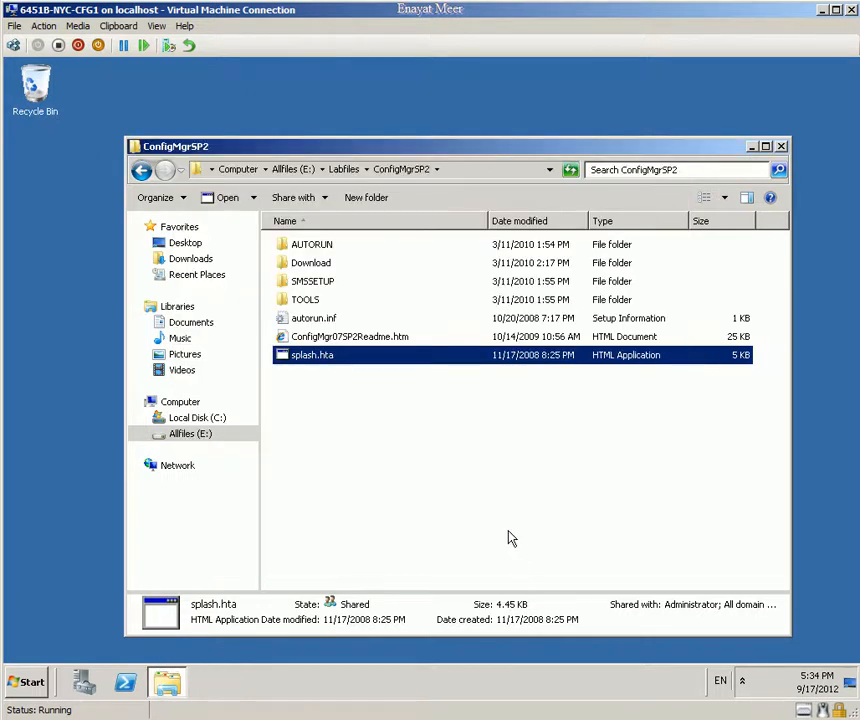
Start the Configuration Manager 2007 SP2 setup from splash.hta and choose to install a Configuration Manager site server
double_click(330, 358)
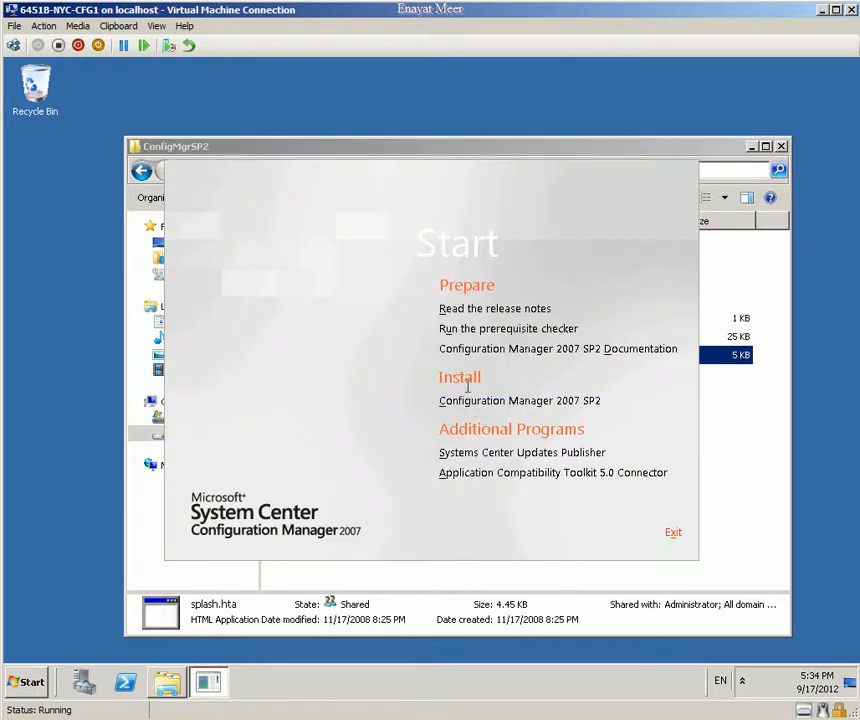
left_click(466, 401)
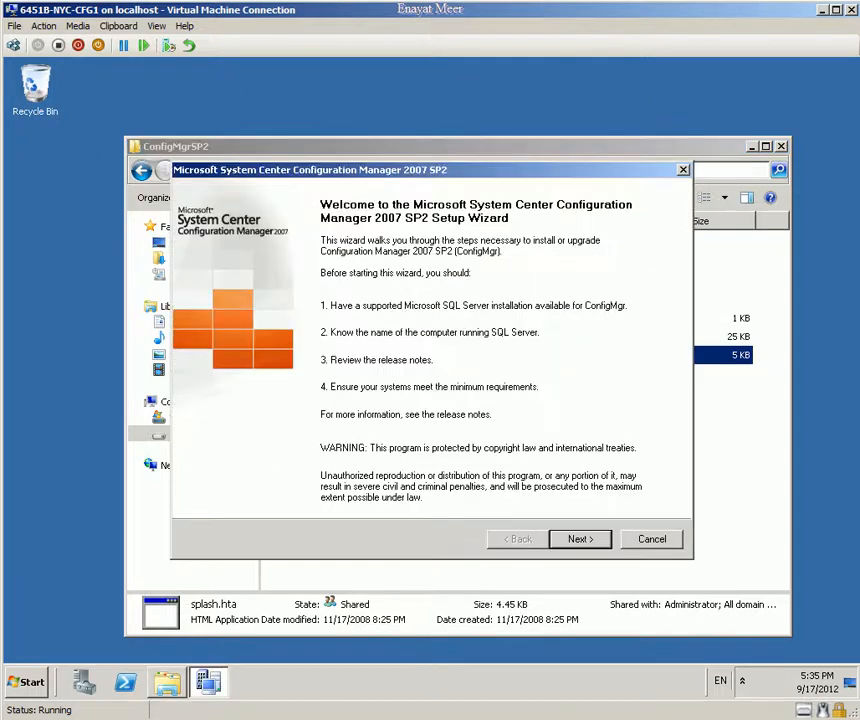
left_click(581, 539)
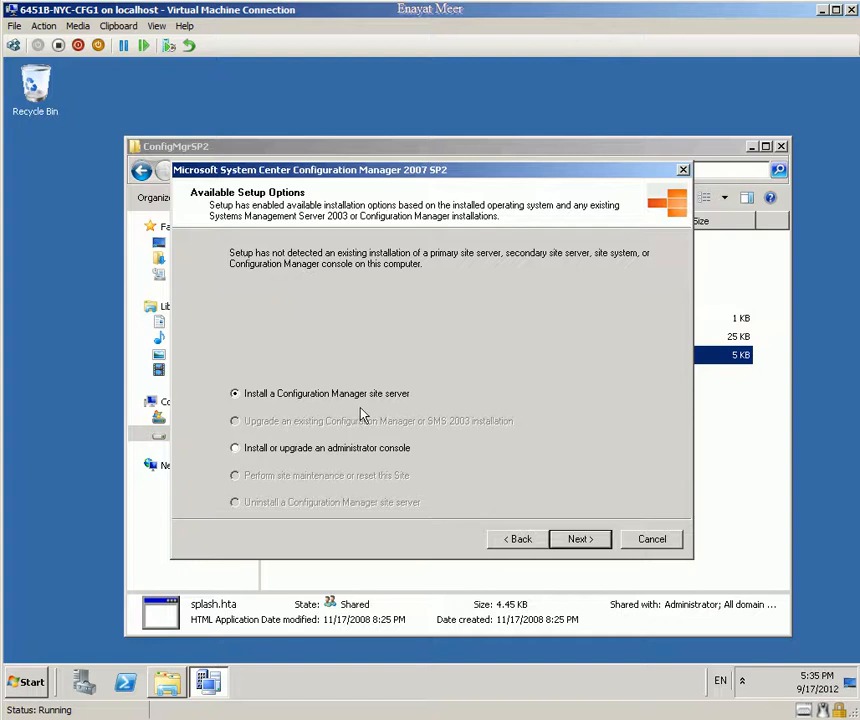
left_click(566, 544)
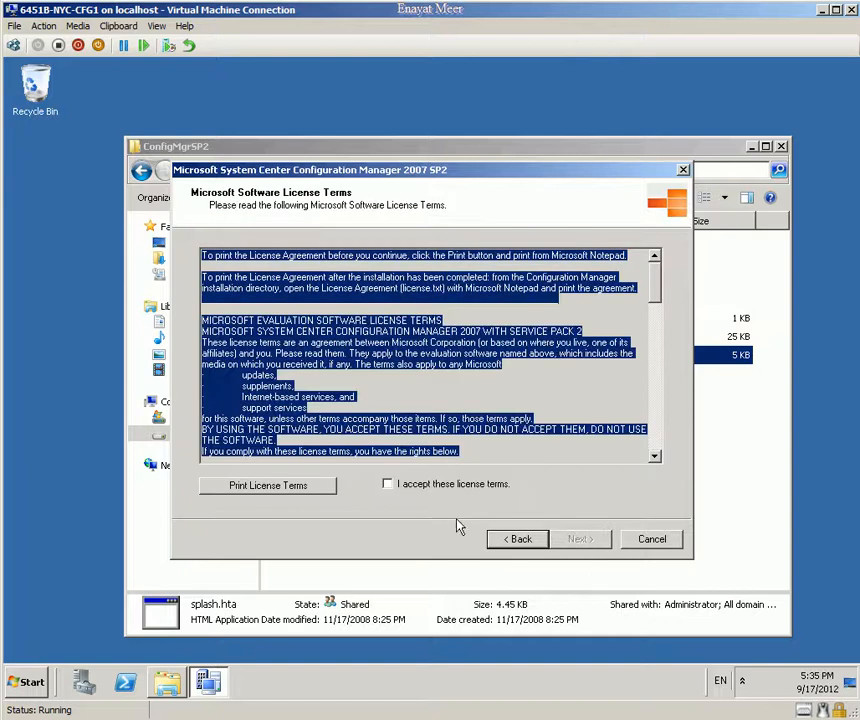
Accept the Microsoft software license terms and continue to the installation settings
left_click(390, 486)
left_click_drag(659, 296, 656, 452)
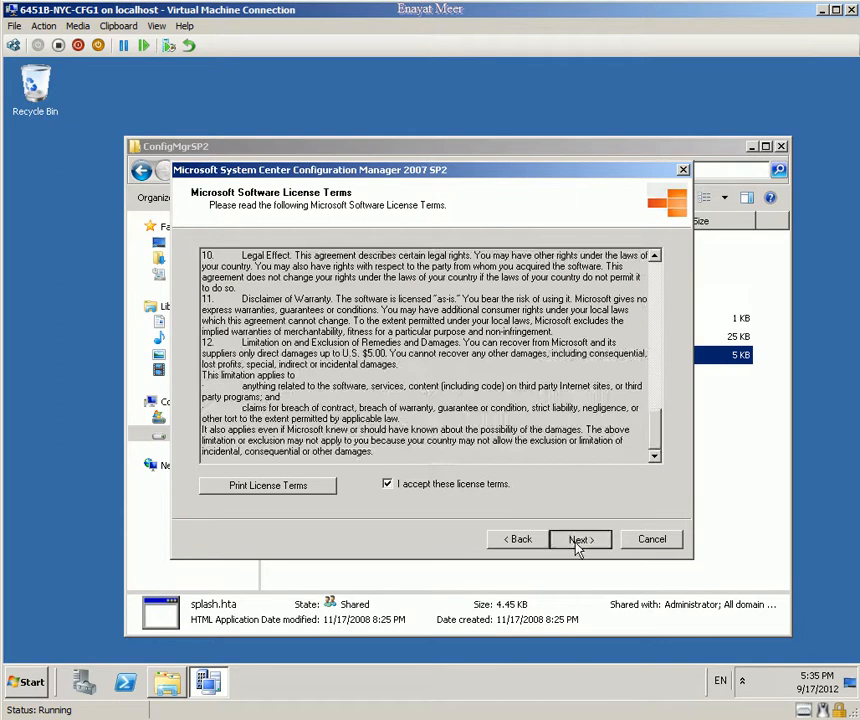
left_click(578, 541)
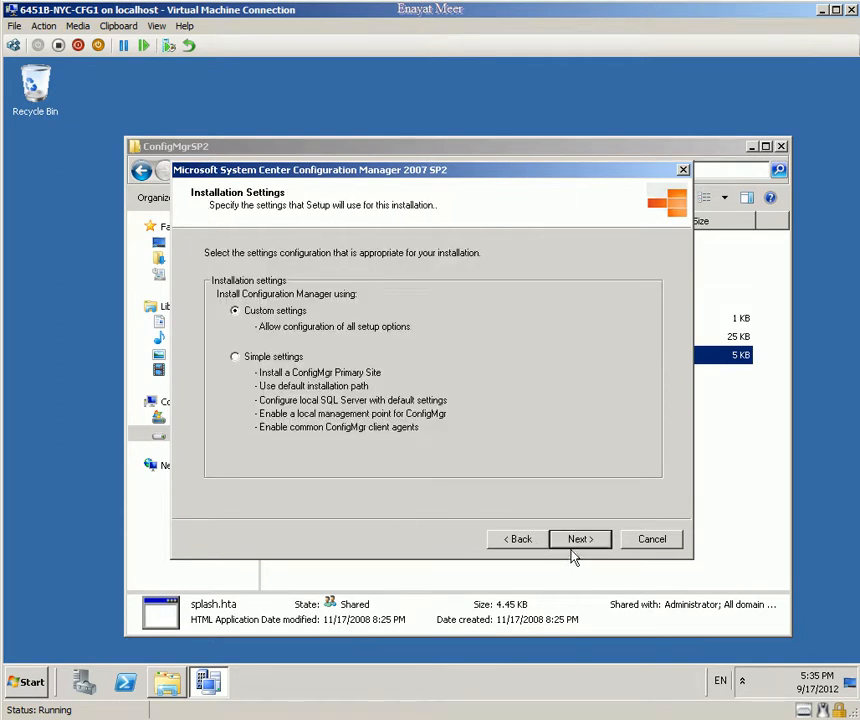
Proceed with custom settings, a primary site, no Customer Experience Improvement Program participation, and the prefilled product key
left_click(573, 545)
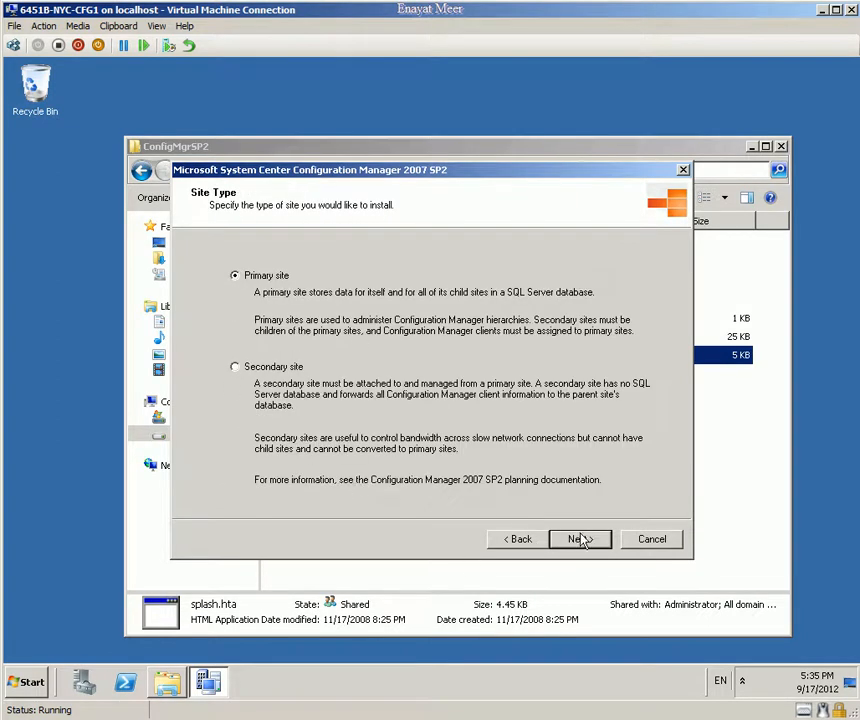
left_click(580, 539)
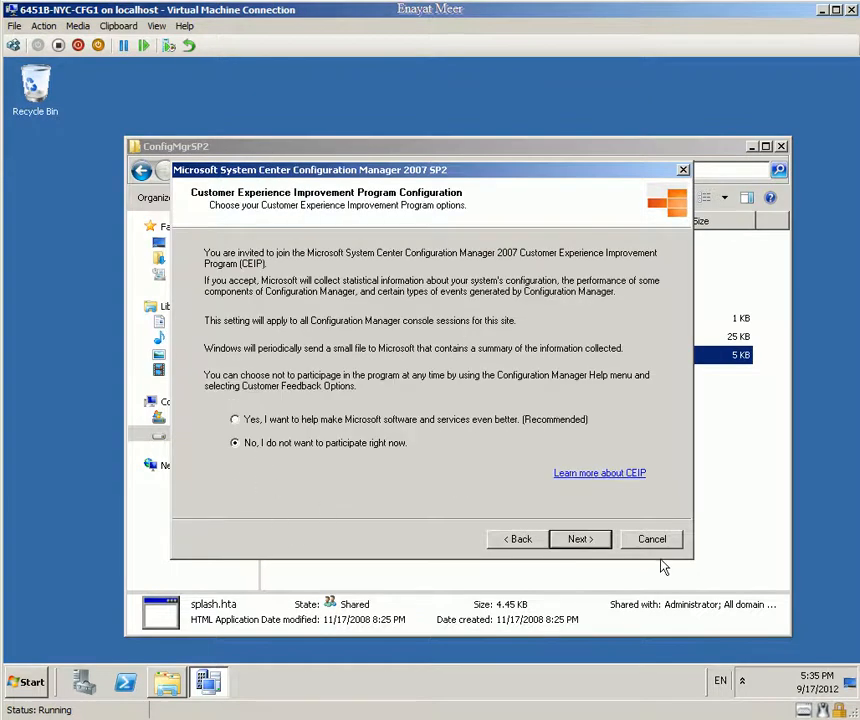
left_click(596, 541)
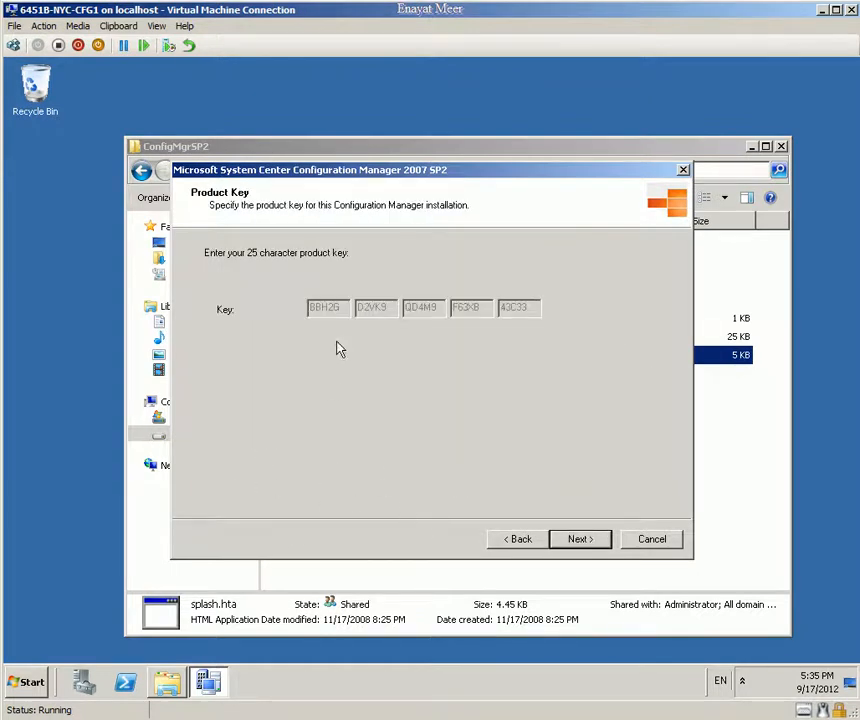
left_click(594, 537)
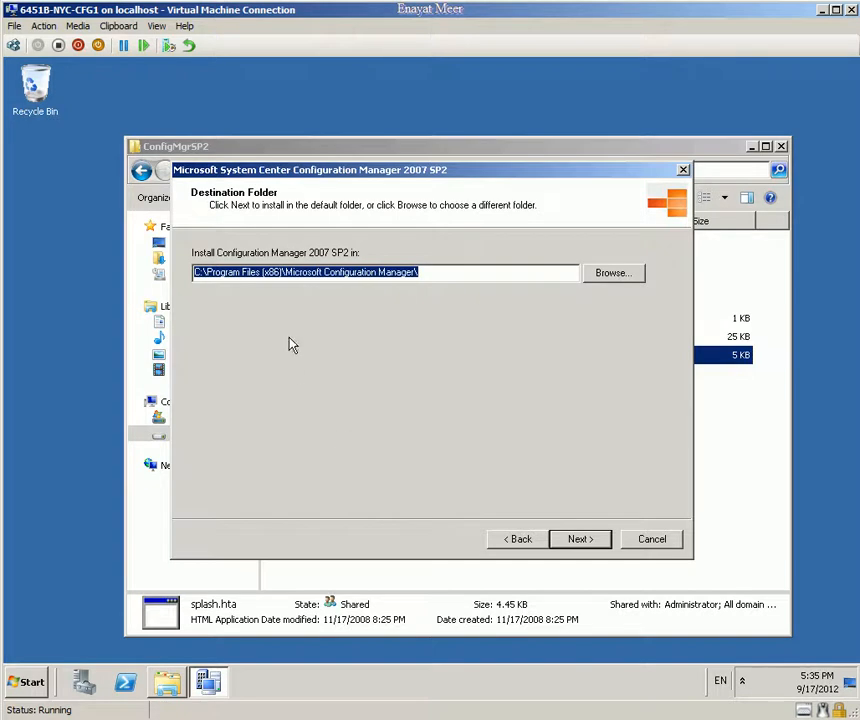
Look at Program Files and the other folders on Local Disk (C:), and move the folder window clear of the setup's destination path
left_click(466, 276)
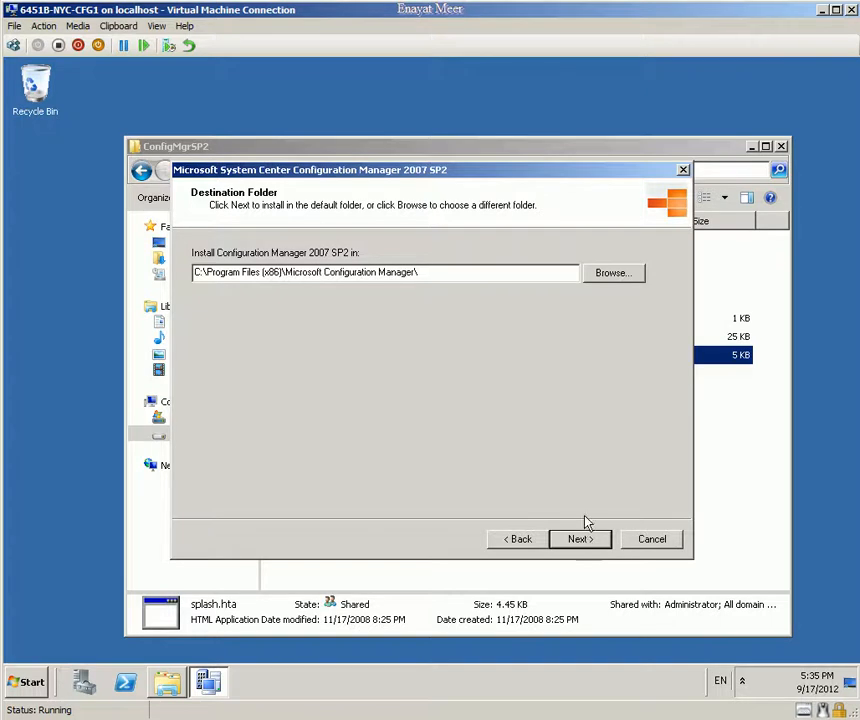
left_click(20, 683)
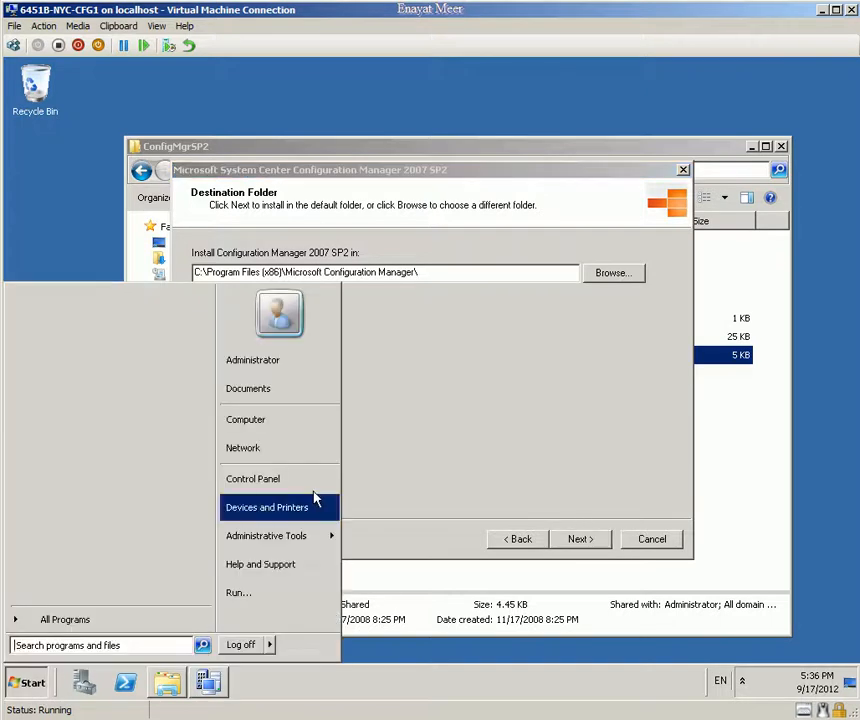
left_click(290, 417)
double_click(345, 284)
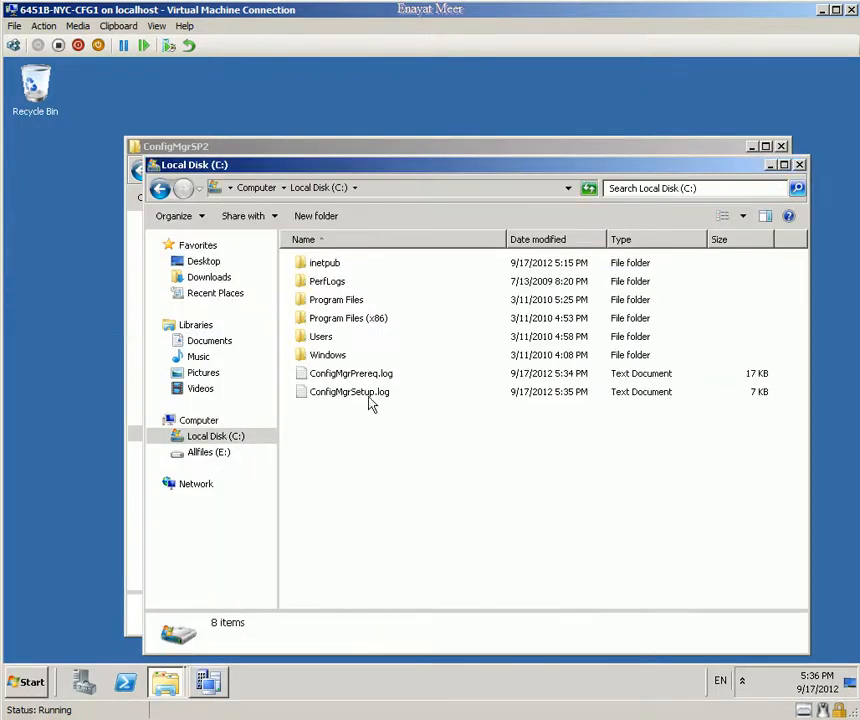
double_click(334, 301)
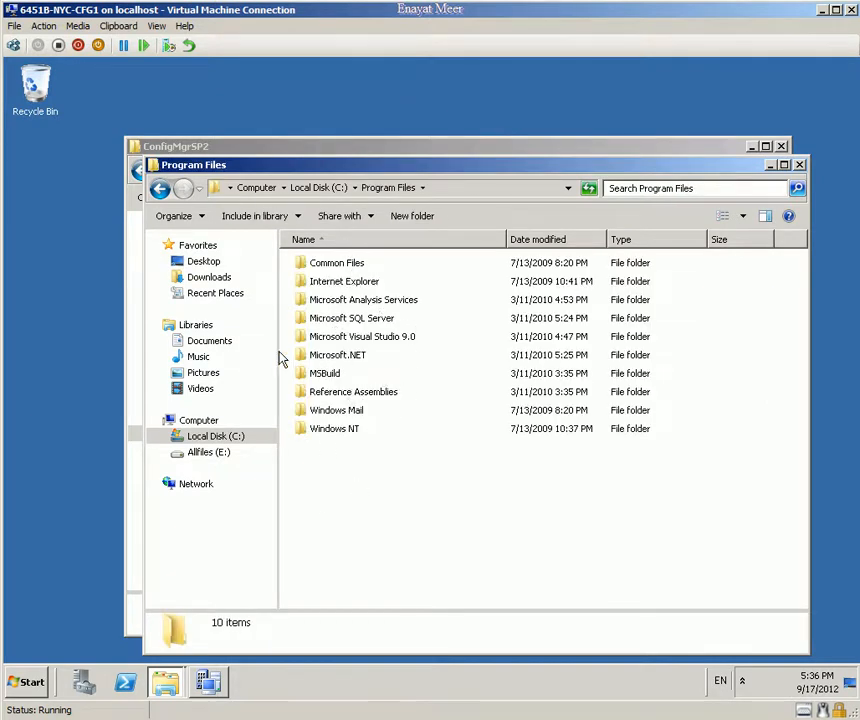
left_click(159, 190)
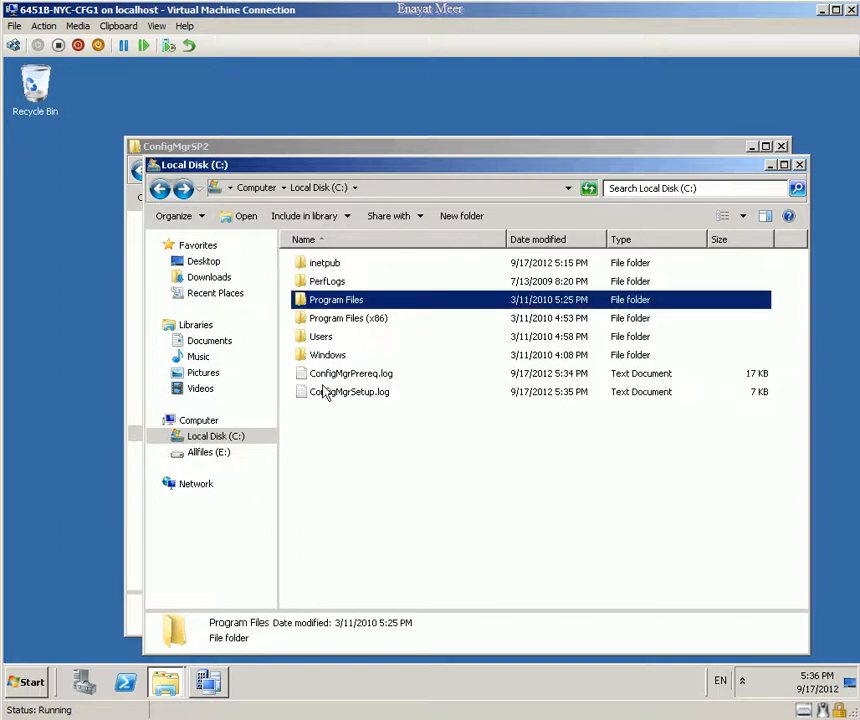
left_click(330, 320)
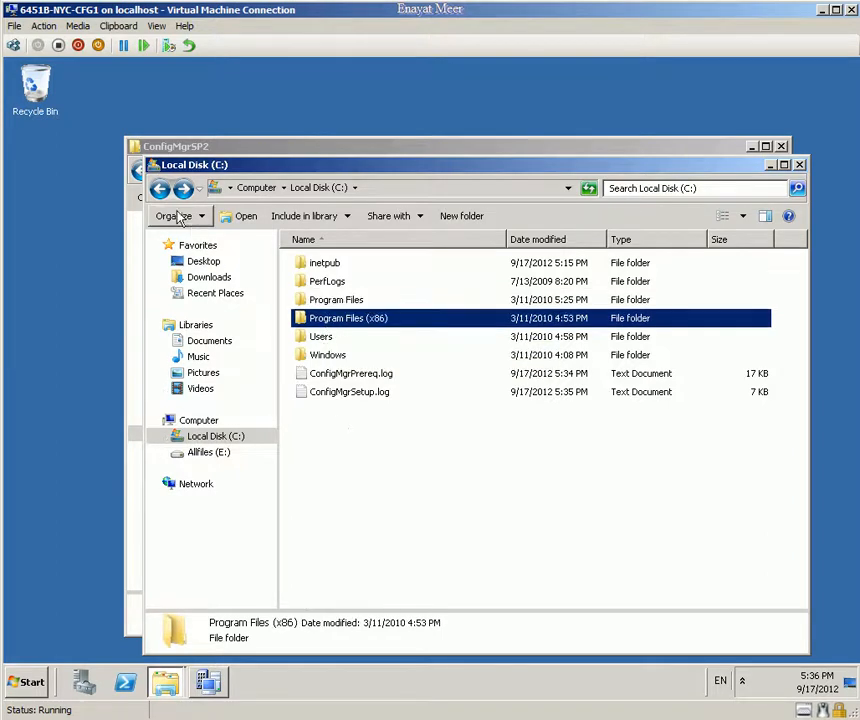
left_click(365, 460)
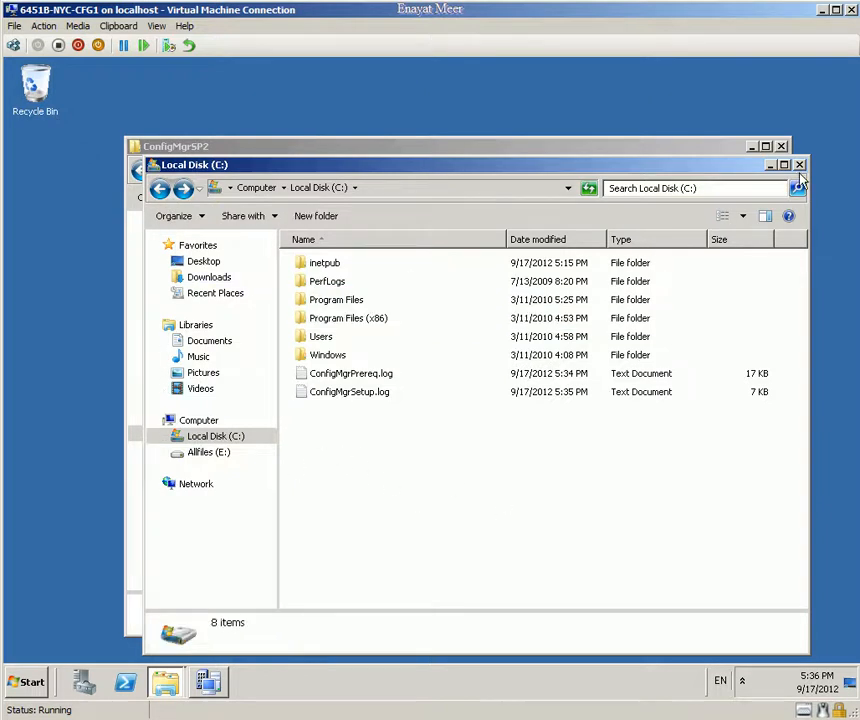
left_click_drag(764, 169, 714, 528)
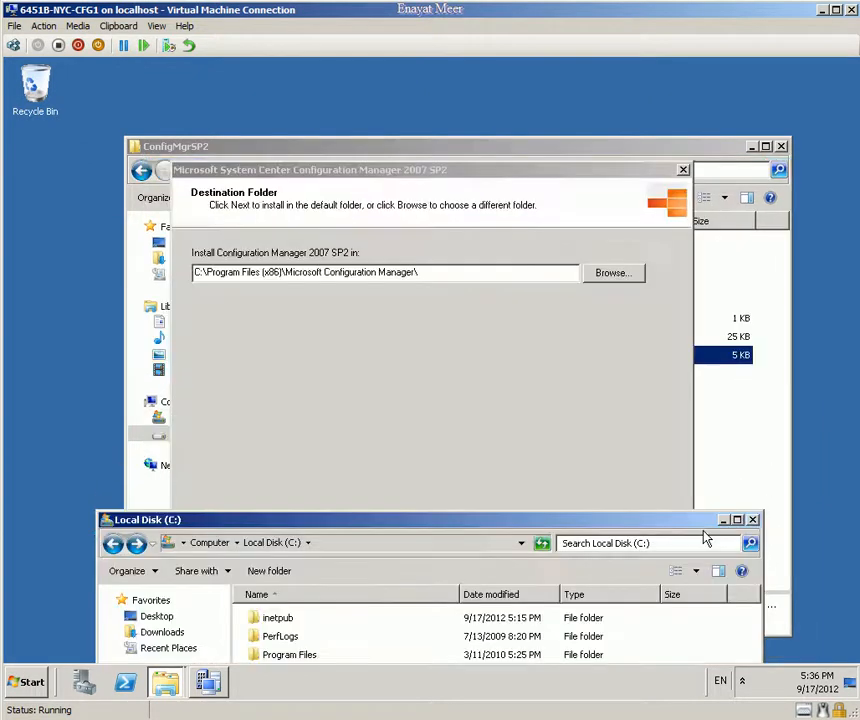
Set the installation destination folder to C:\Microsoft Configuration Manager\ and continue to the site settings
left_click(470, 274)
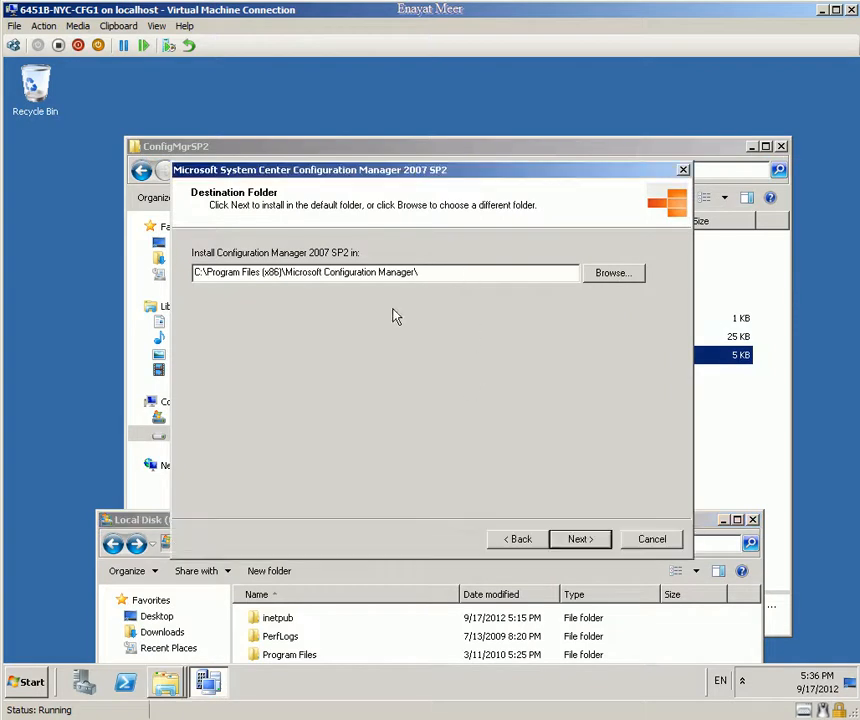
left_click(282, 276)
key("BackSpace")
key("BackSpace")
key("BackSpace")
key("BackSpace")
key("BackSpace")
key("BackSpace")
key("BackSpace")
key("BackSpace")
key("BackSpace")
key("BackSpace")
key("BackSpace")
key("BackSpace")
key("BackSpace")
key("BackSpace")
key("BackSpace")
key("BackSpace")
key("BackSpace")
key("BackSpace")
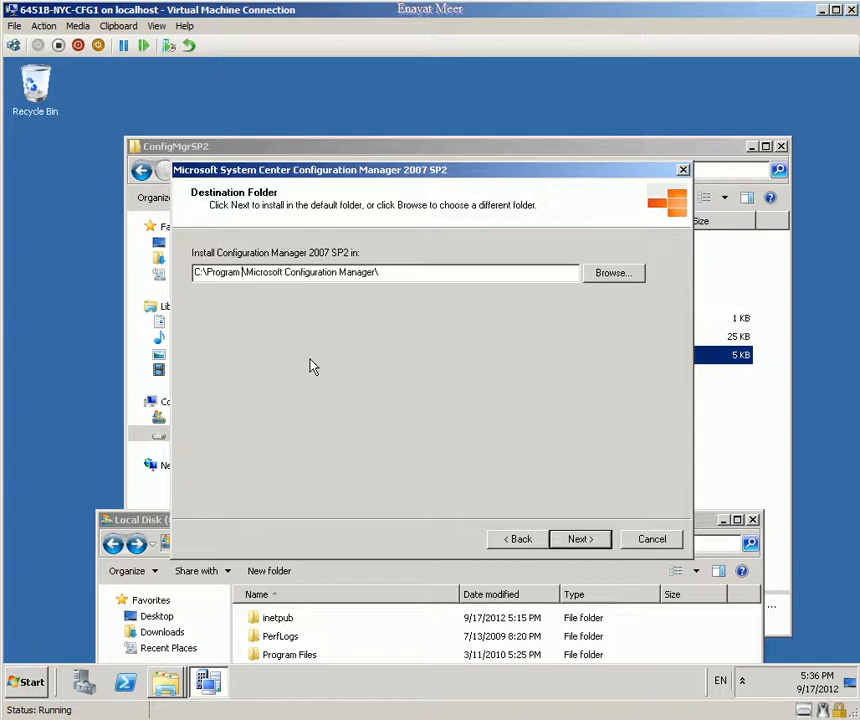
key("BackSpace")
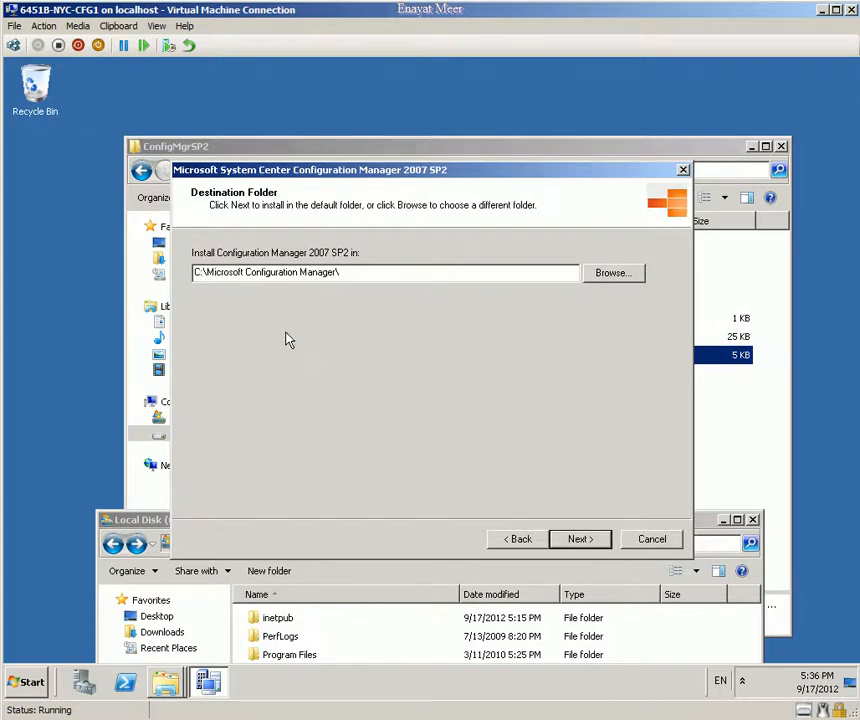
left_click(359, 276)
left_click(578, 539)
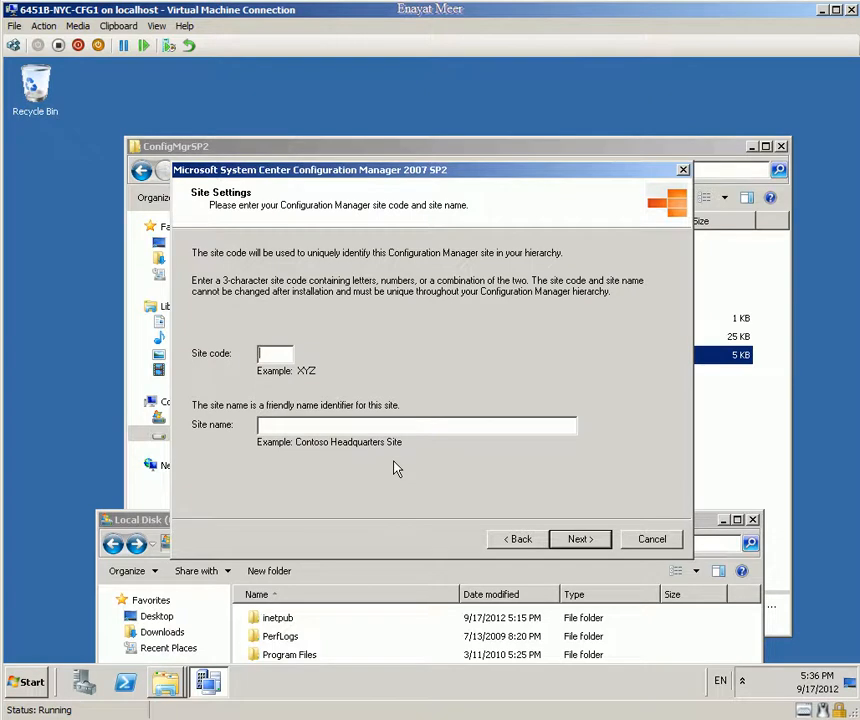
Enter the site code NYC and the site name "Central Site - New York City", and continue to the site mode
type("NYC")
type("Central Site - New York City")
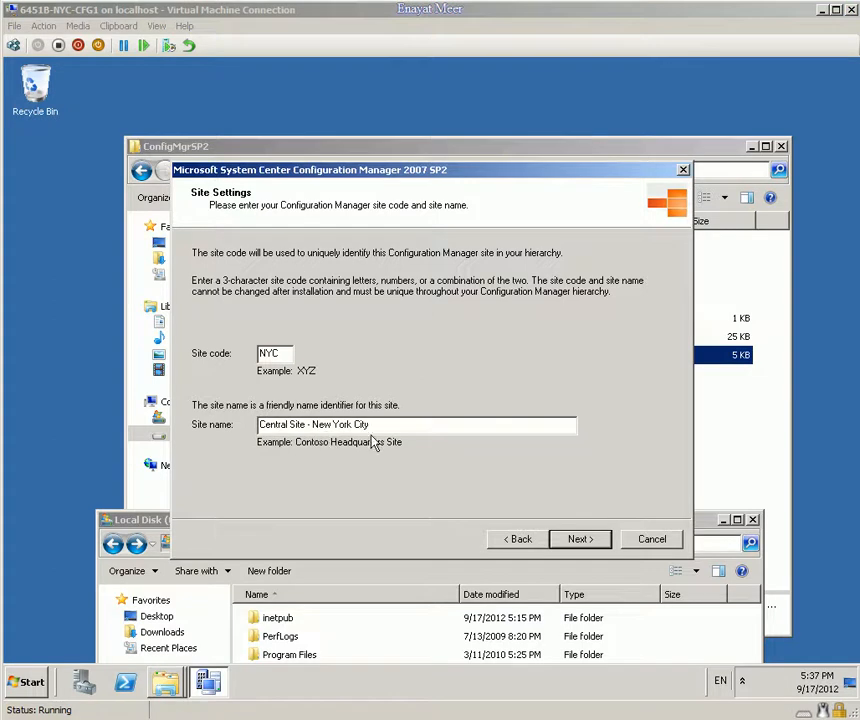
left_click(578, 540)
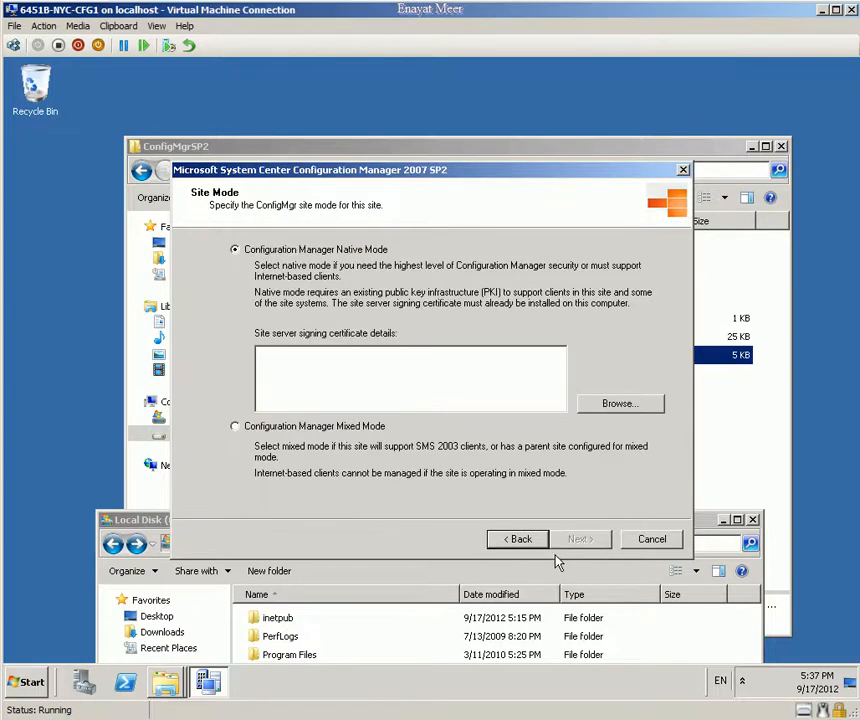
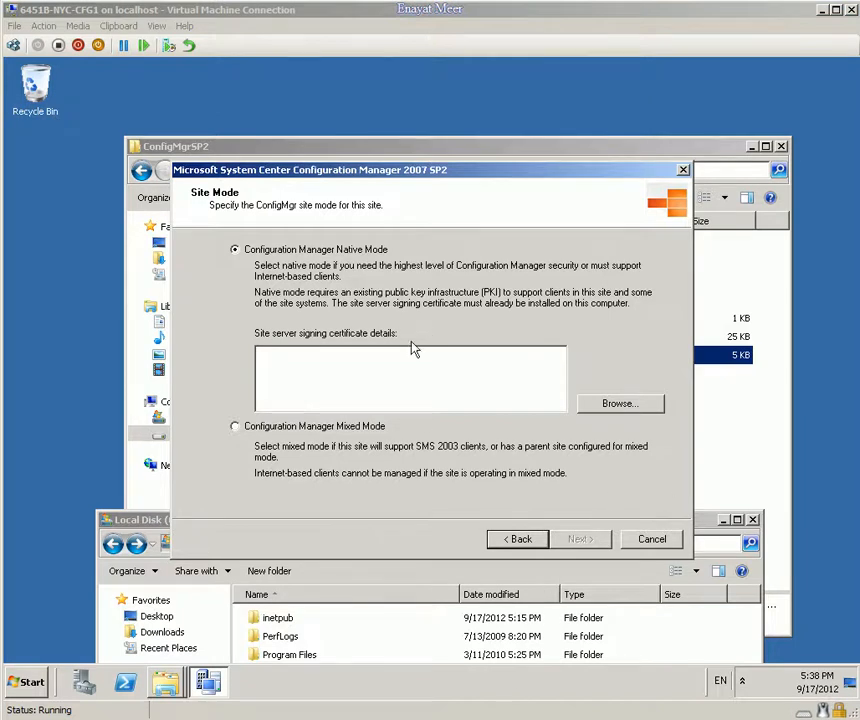
Choose Configuration Manager Mixed Mode and proceed with the default client agents, leaving Network Access Protection disabled
left_click(236, 428)
left_click(580, 540)
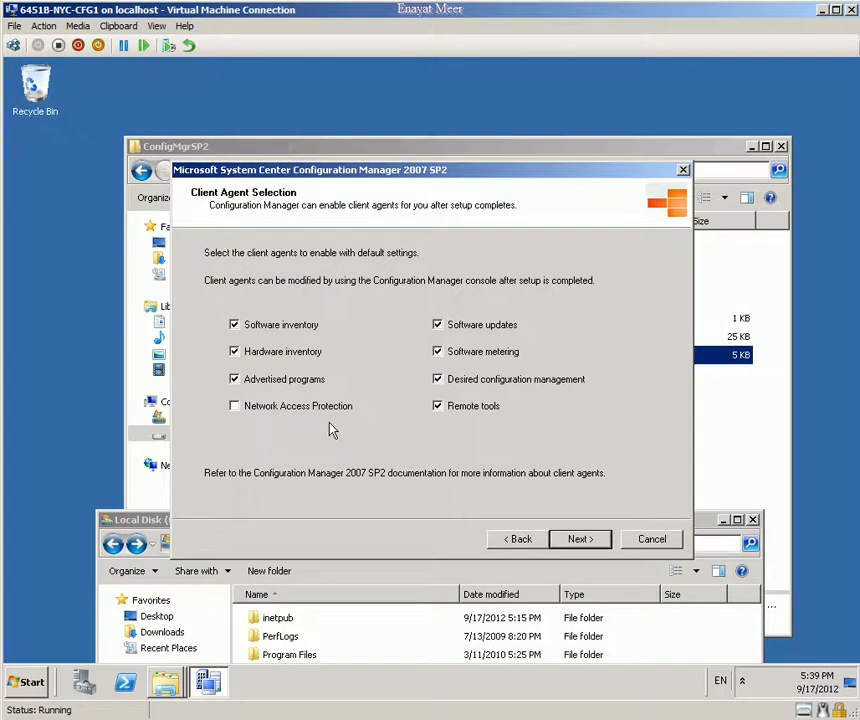
left_click(20, 684)
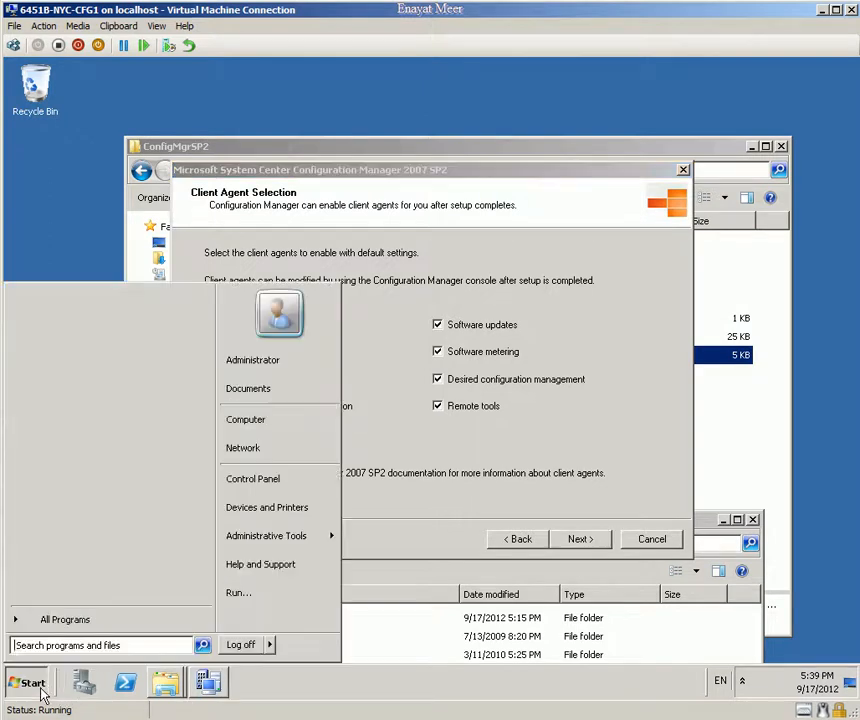
left_click(417, 486)
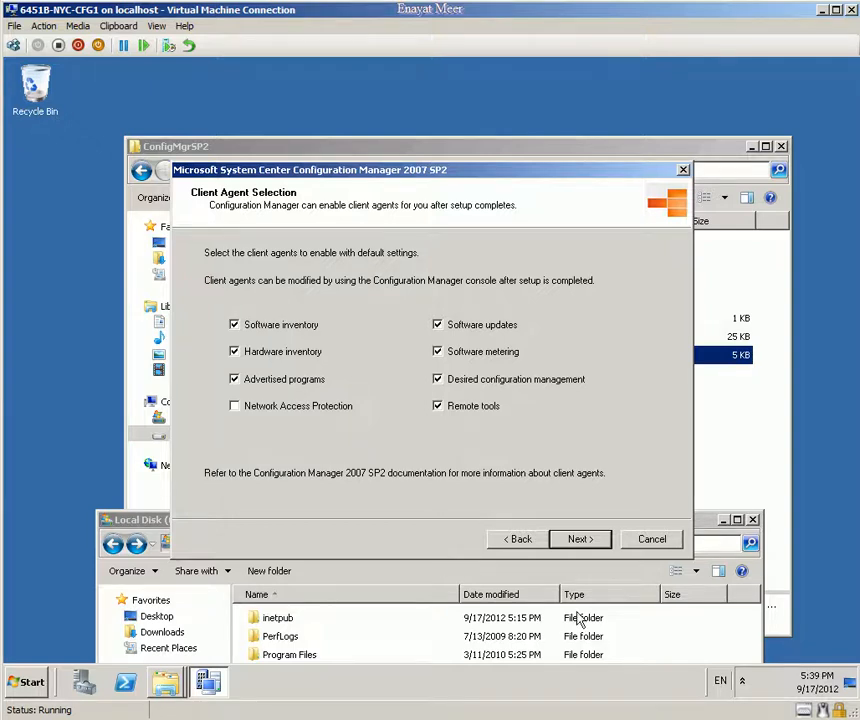
left_click(580, 542)
left_click(507, 539)
left_click(582, 540)
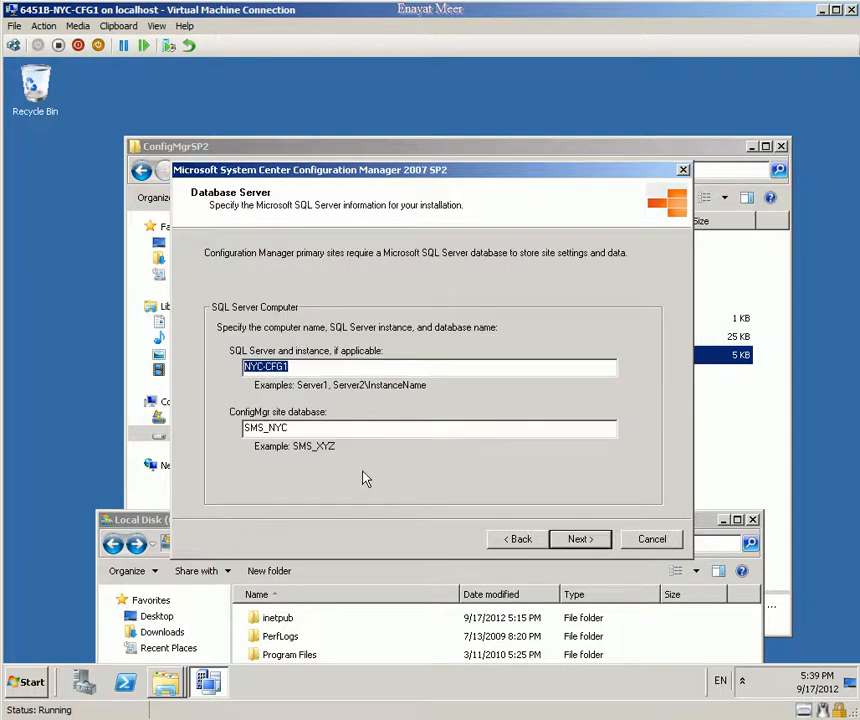
Keep NYC-CFG1 as the SQL Server computer and SMS_NYC as the ConfigMgr site database, and continue
left_click(338, 367)
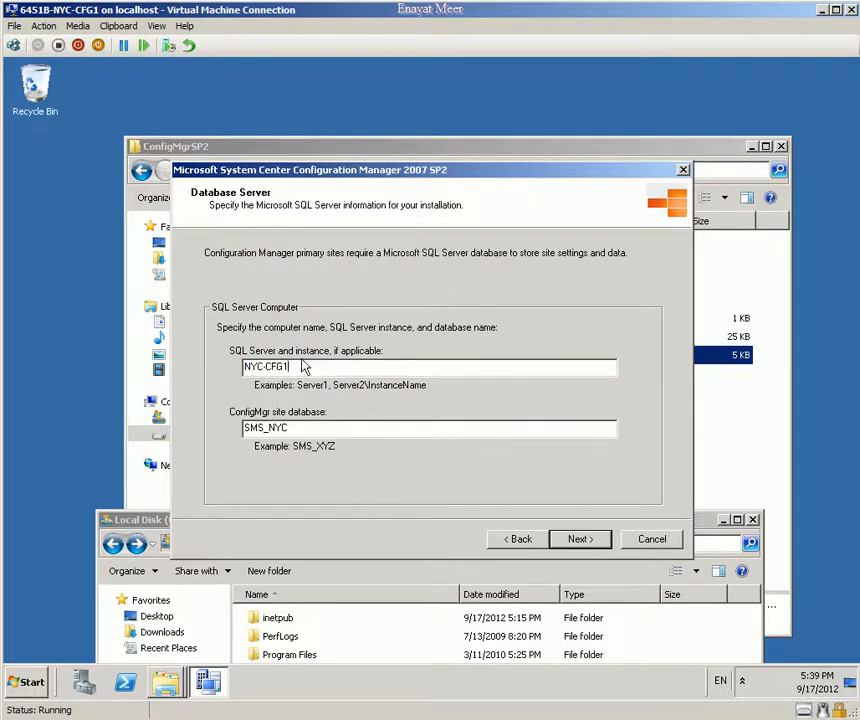
left_click(447, 429)
left_click(584, 541)
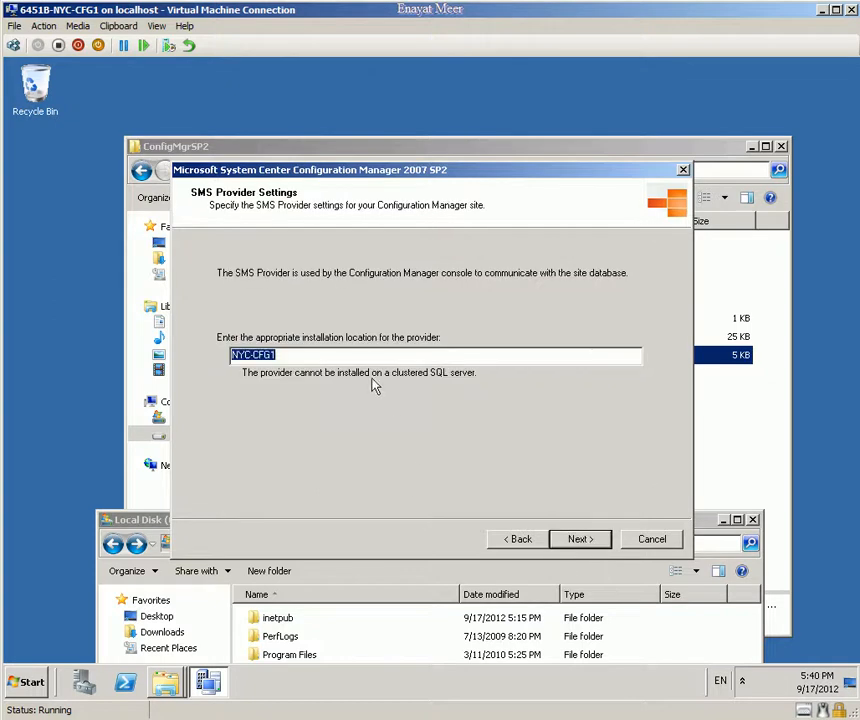
Accept NYC-CFG1 as the SMS Provider location, NYC-CFG1.CONTOSO.COM as the management point, and the default HTTP port 80
left_click(365, 356)
left_click(580, 539)
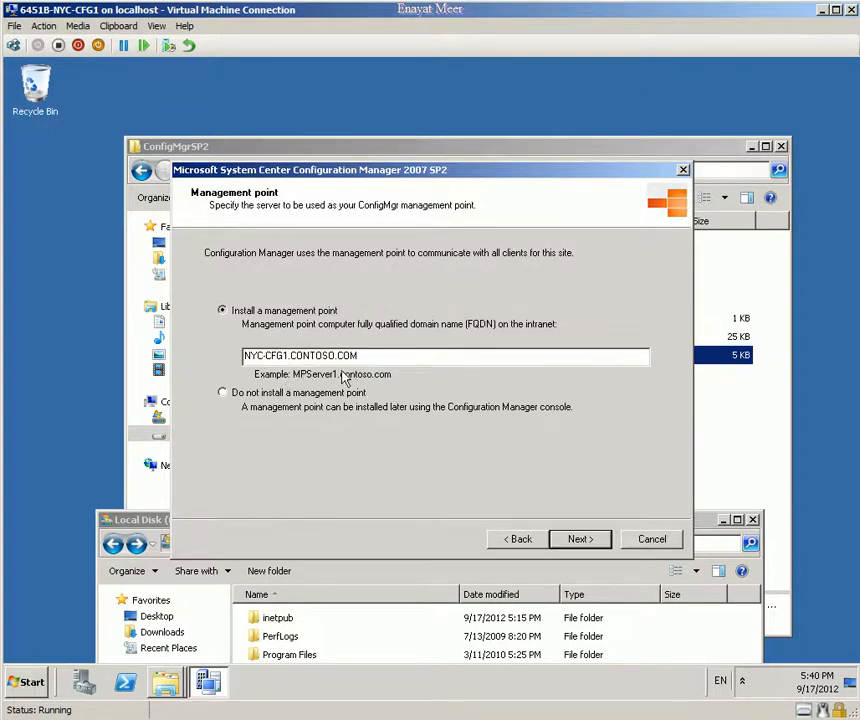
left_click(577, 539)
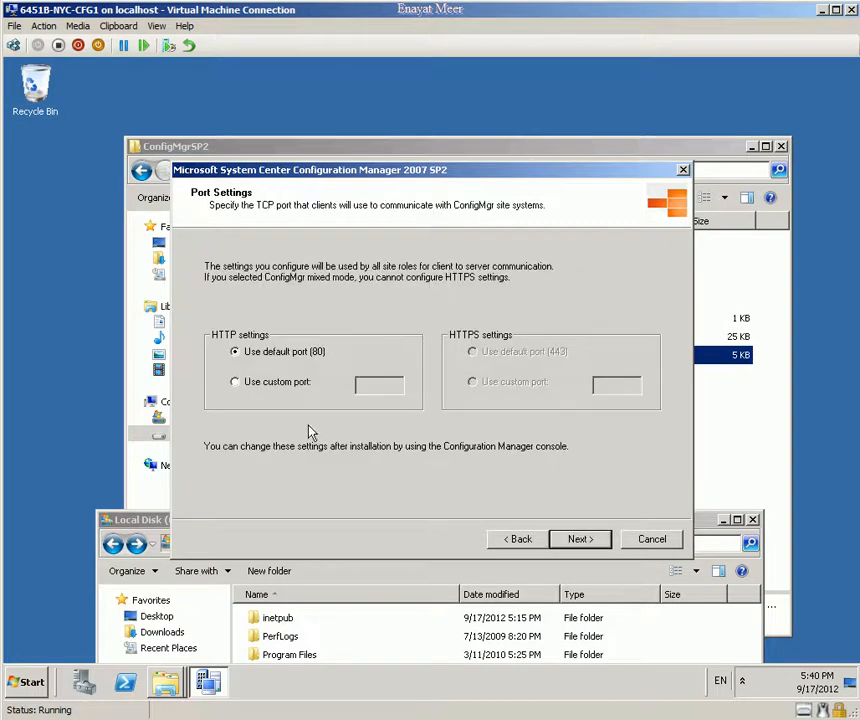
left_click(580, 540)
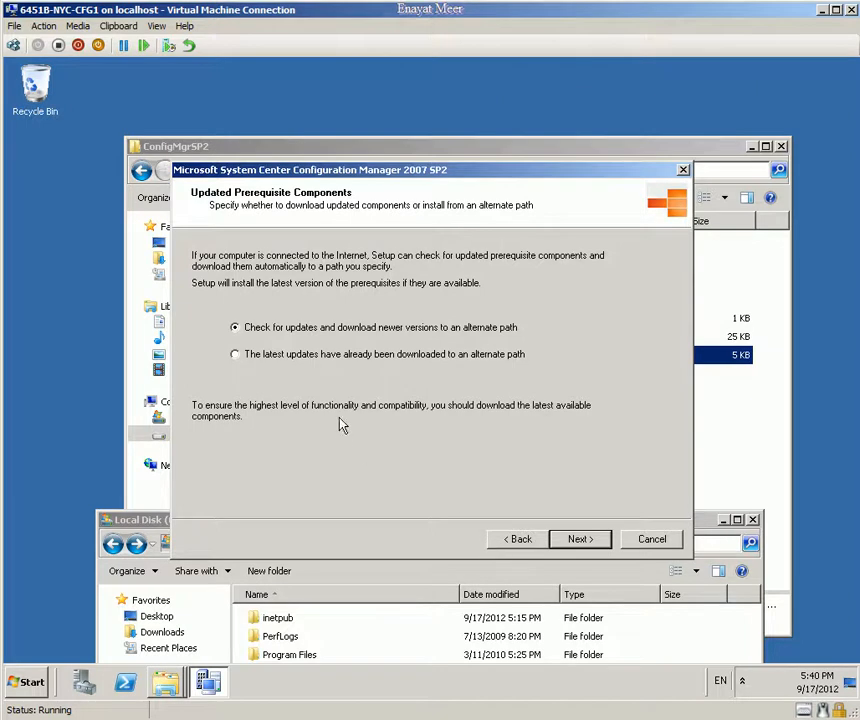
Specify that the latest prerequisite updates are already downloaded, with alternate path E:\Labfiles\ConfigMgrSP2\Download, and proceed to the settings summary
left_click(288, 357)
left_click(583, 539)
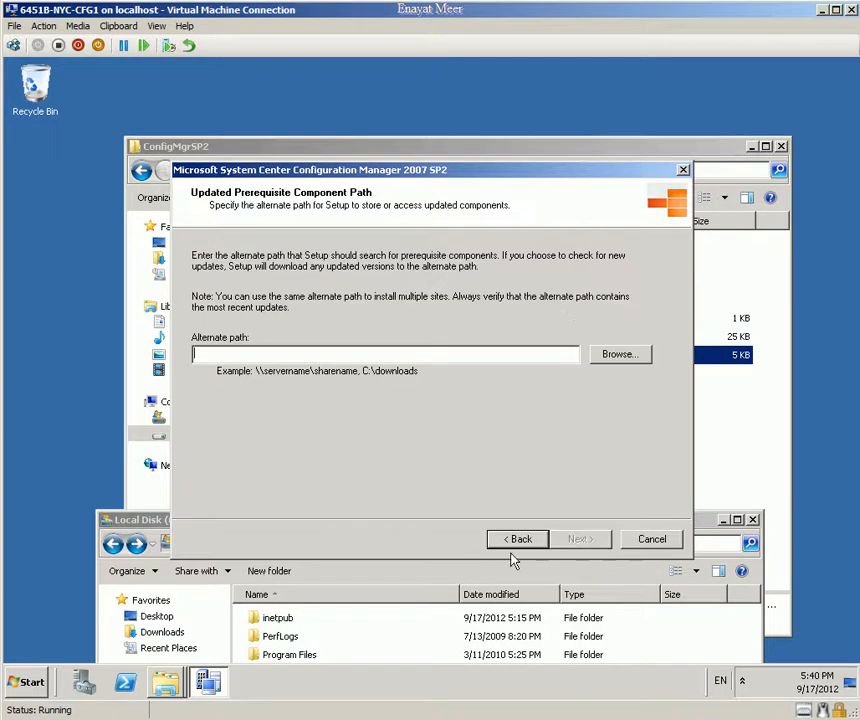
left_click(617, 354)
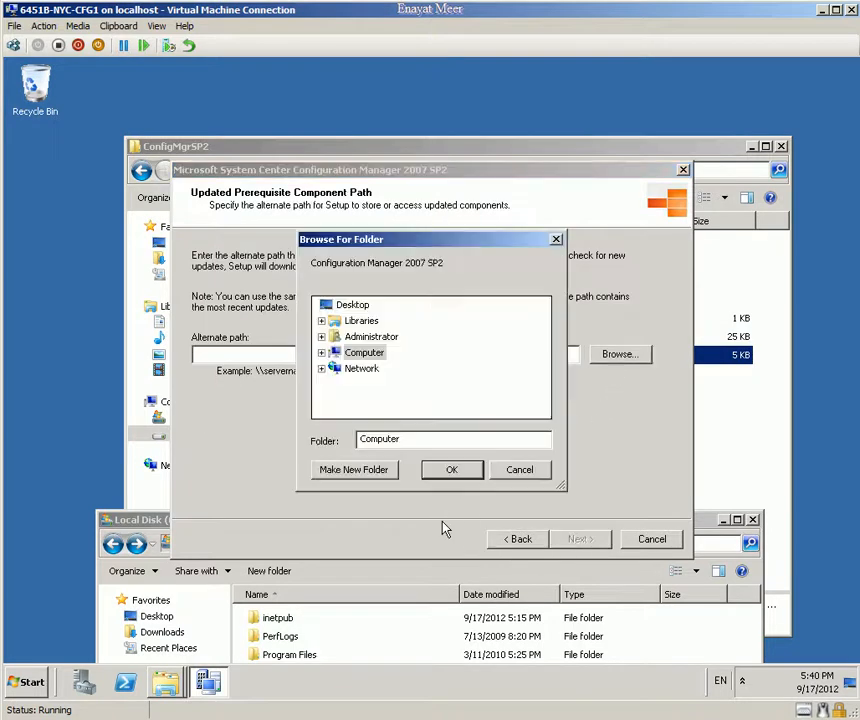
double_click(362, 352)
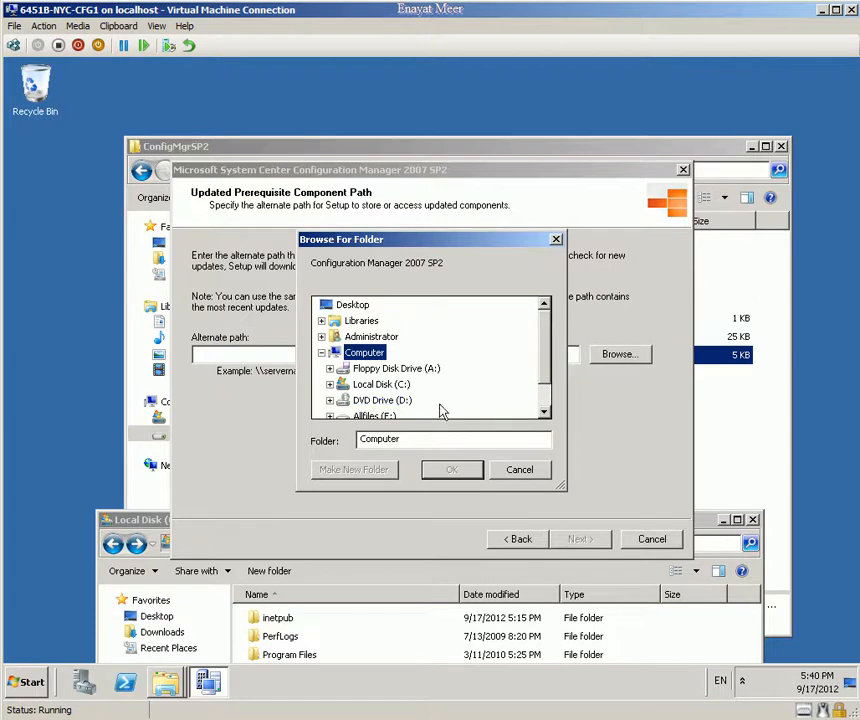
double_click(380, 413)
left_click_drag(547, 365, 545, 403)
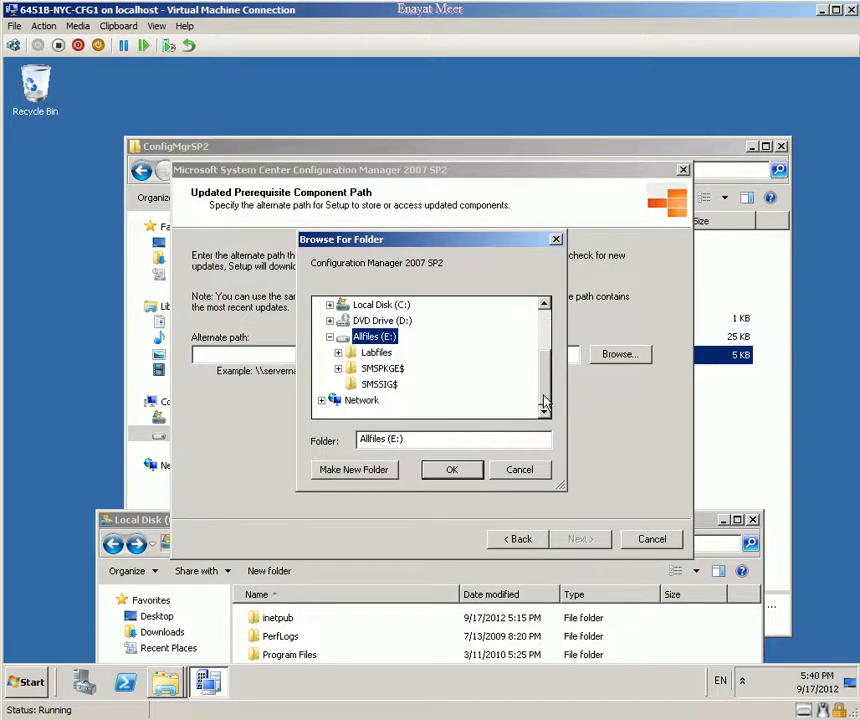
double_click(376, 352)
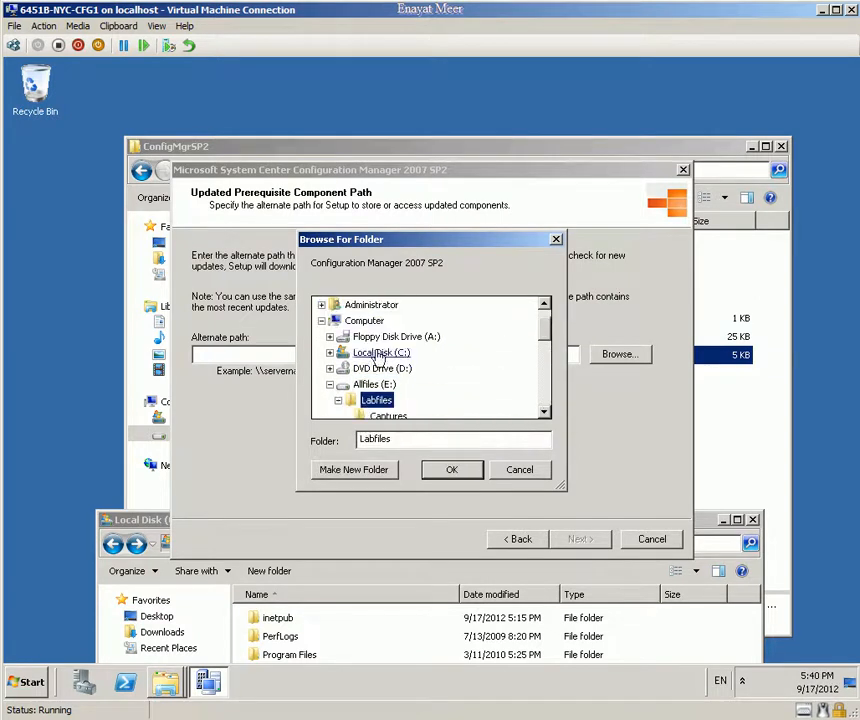
scroll(547, 412, "down", 2)
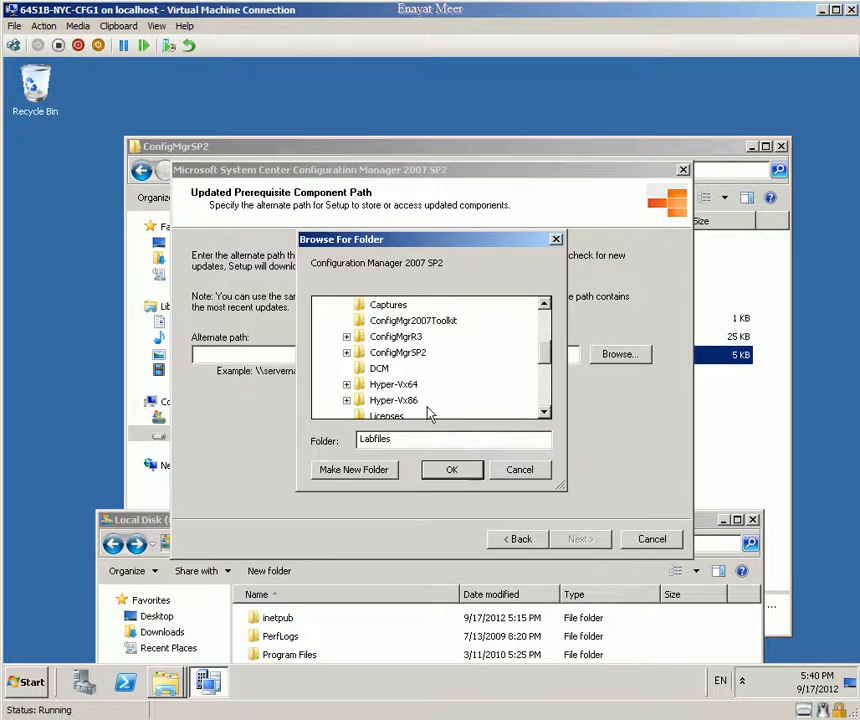
left_click(398, 352)
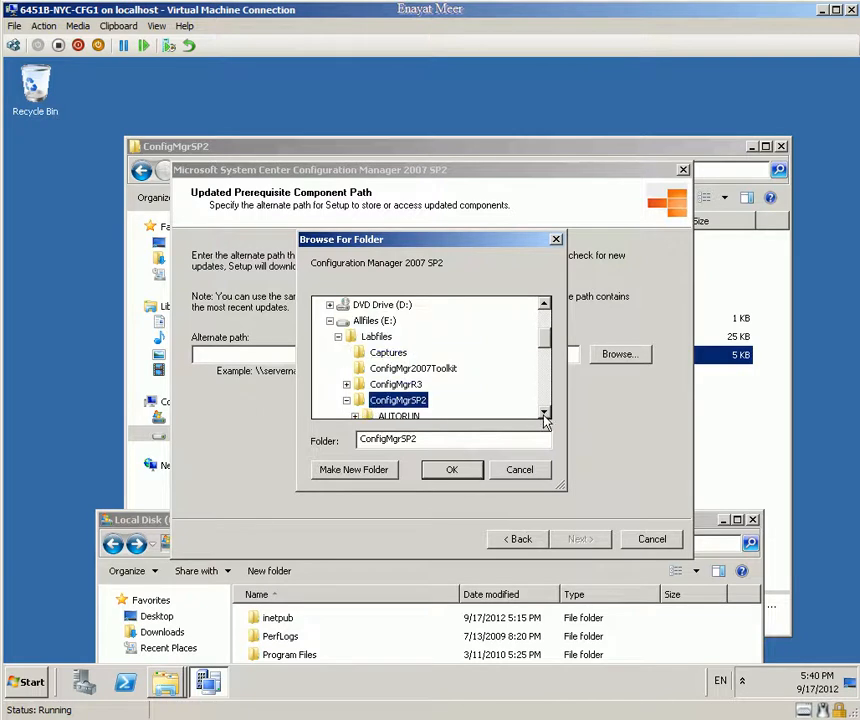
left_click(545, 415)
left_click(545, 415)
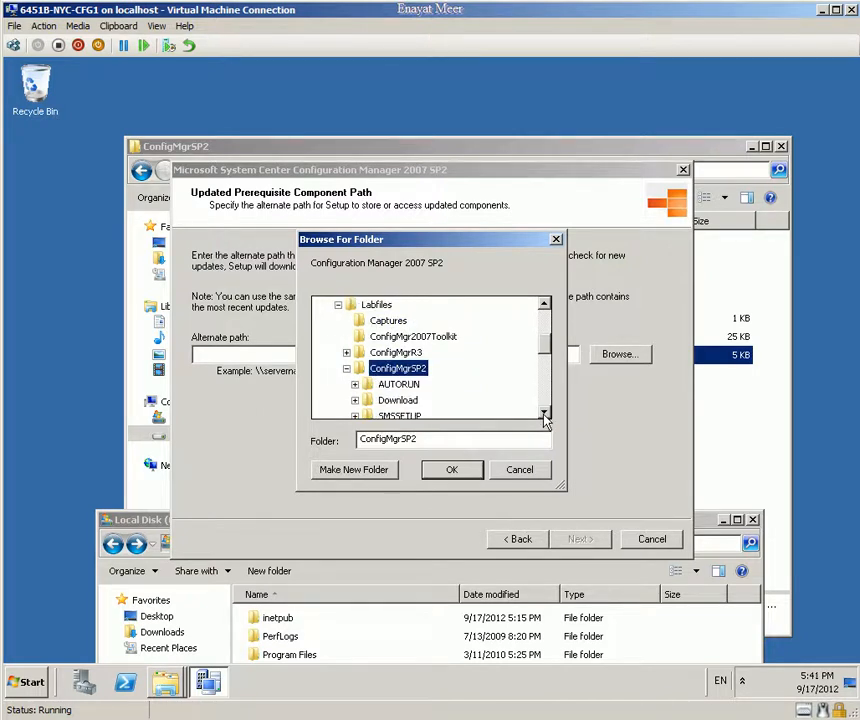
left_click(545, 415)
left_click(545, 415)
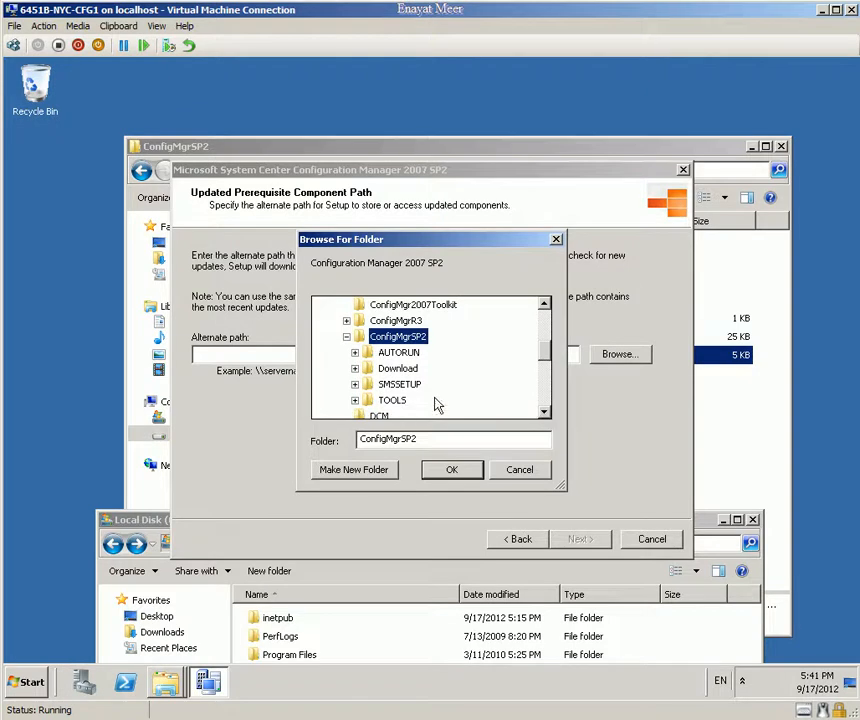
left_click(400, 369)
left_click(458, 470)
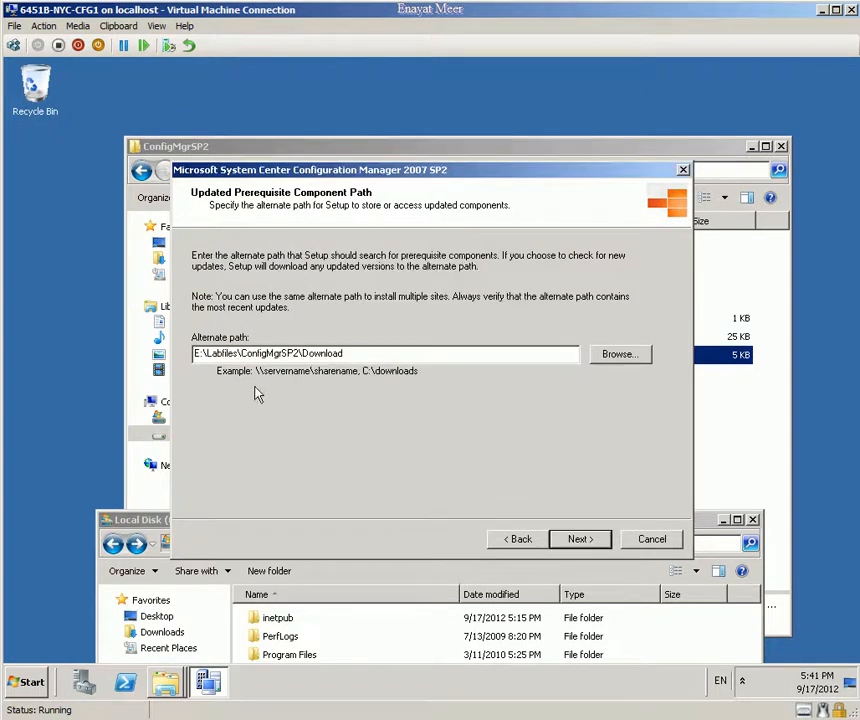
left_click(578, 541)
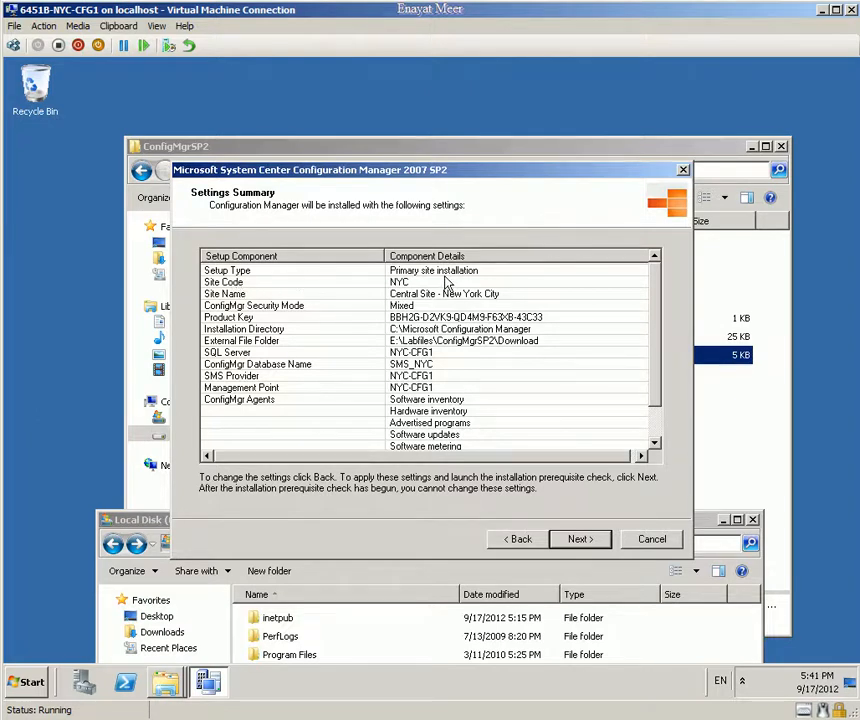
Review the settings summary entries from Setup Type through SQL Server
left_click(514, 271)
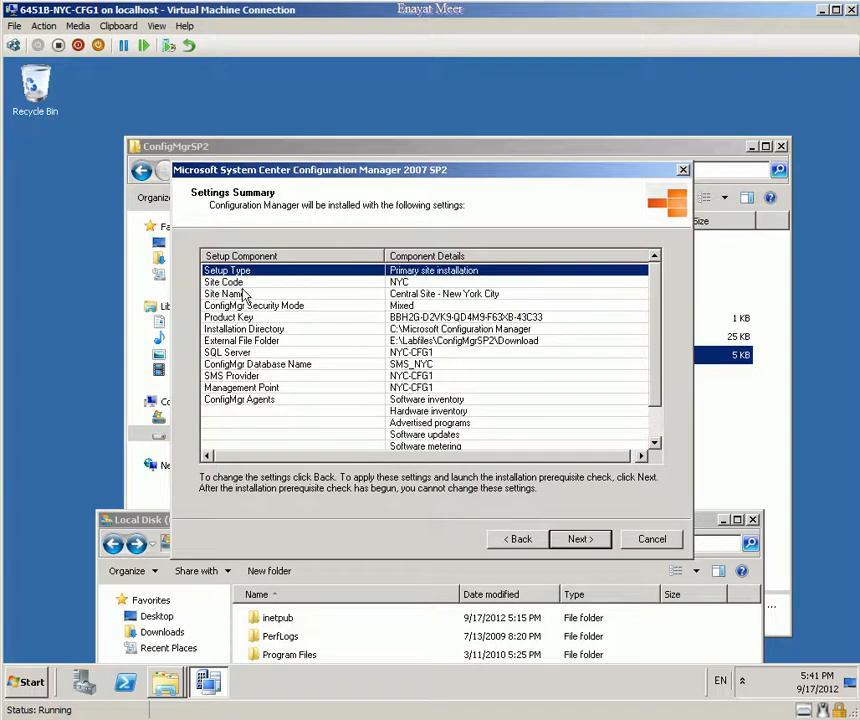
left_click(392, 283)
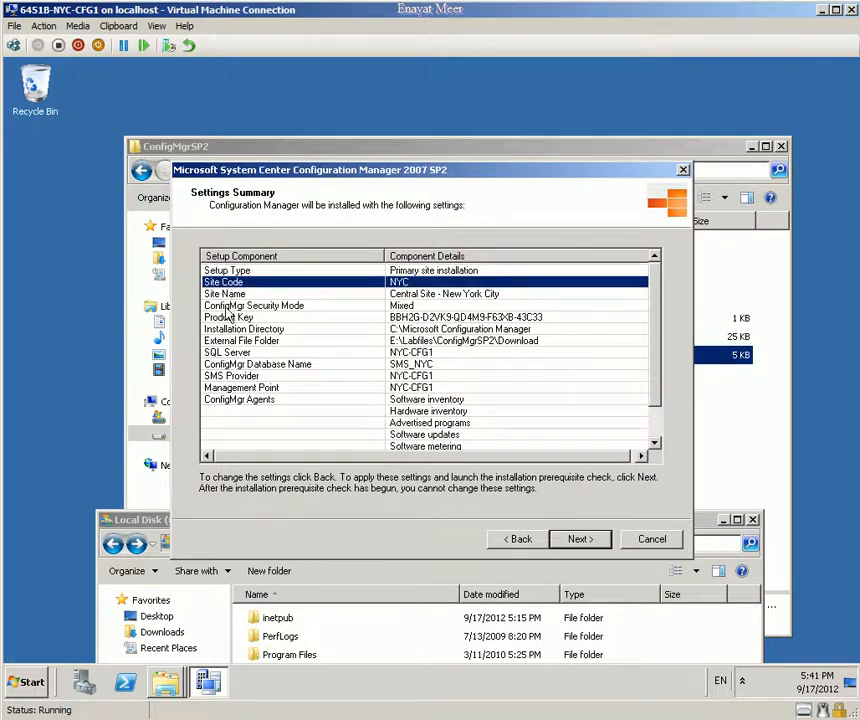
left_click(296, 294)
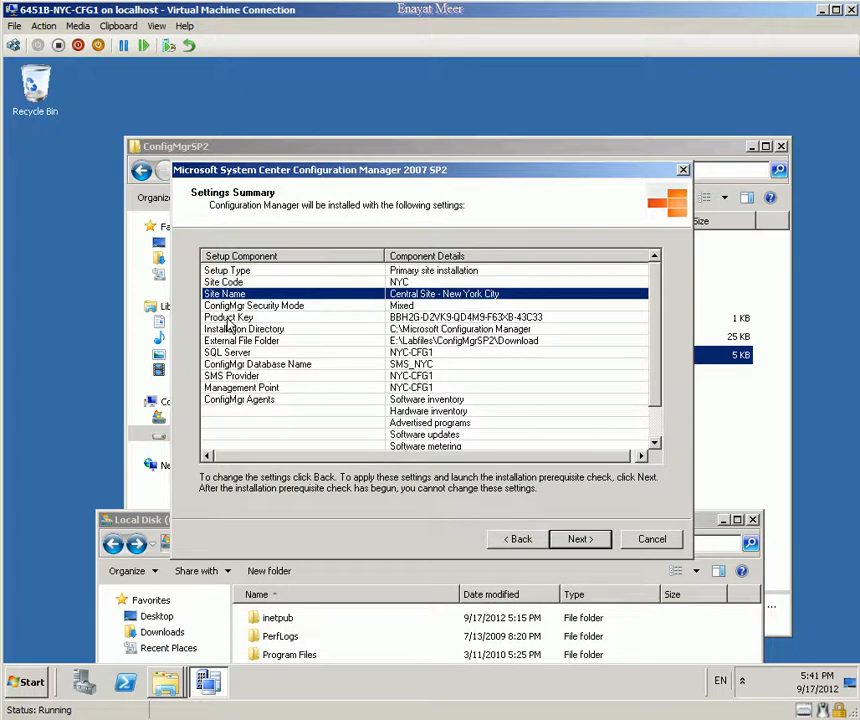
left_click(388, 306)
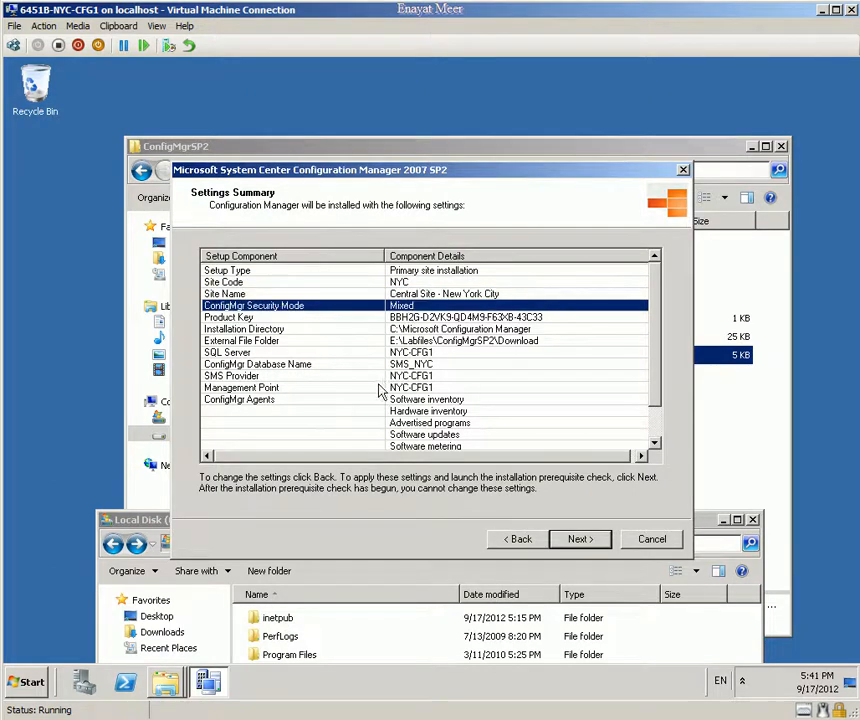
left_click(450, 318)
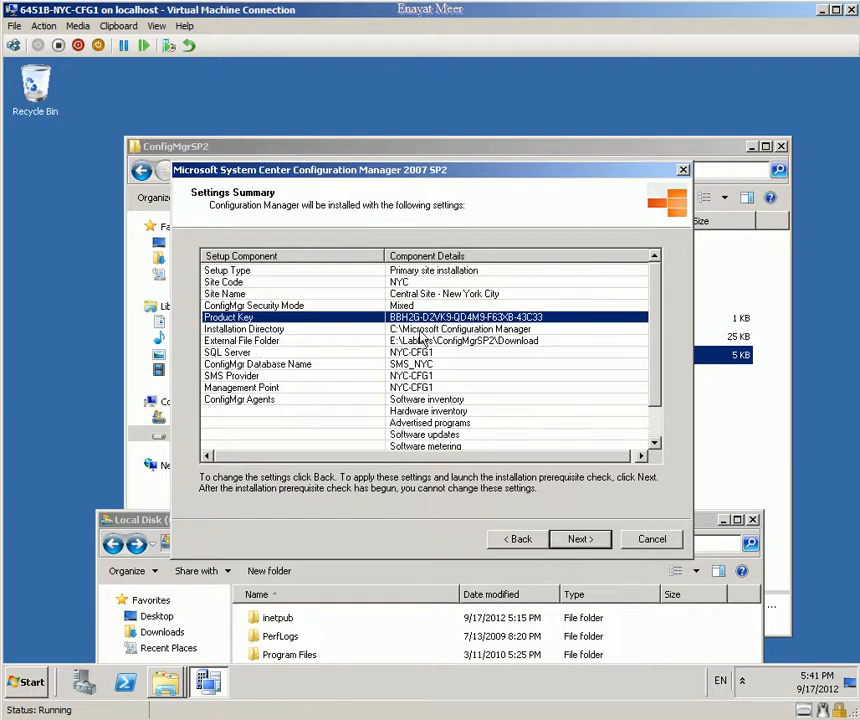
left_click(420, 331)
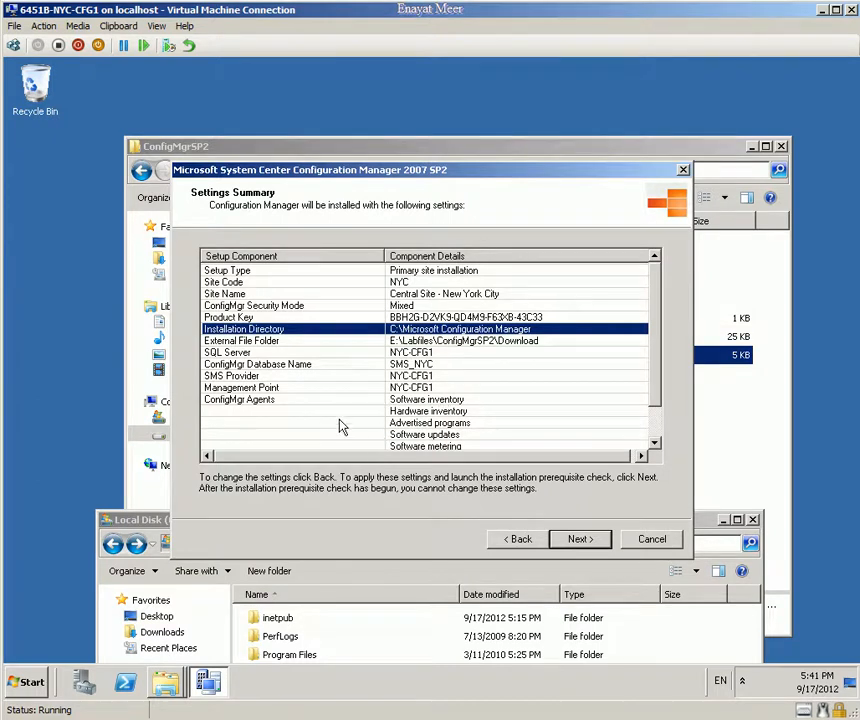
left_click(273, 344)
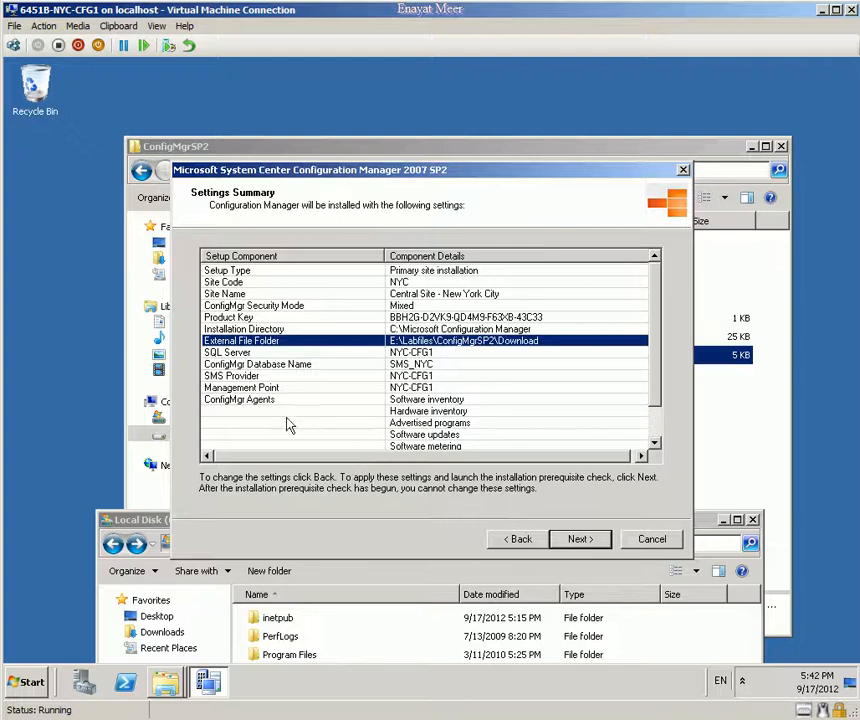
key("Down")
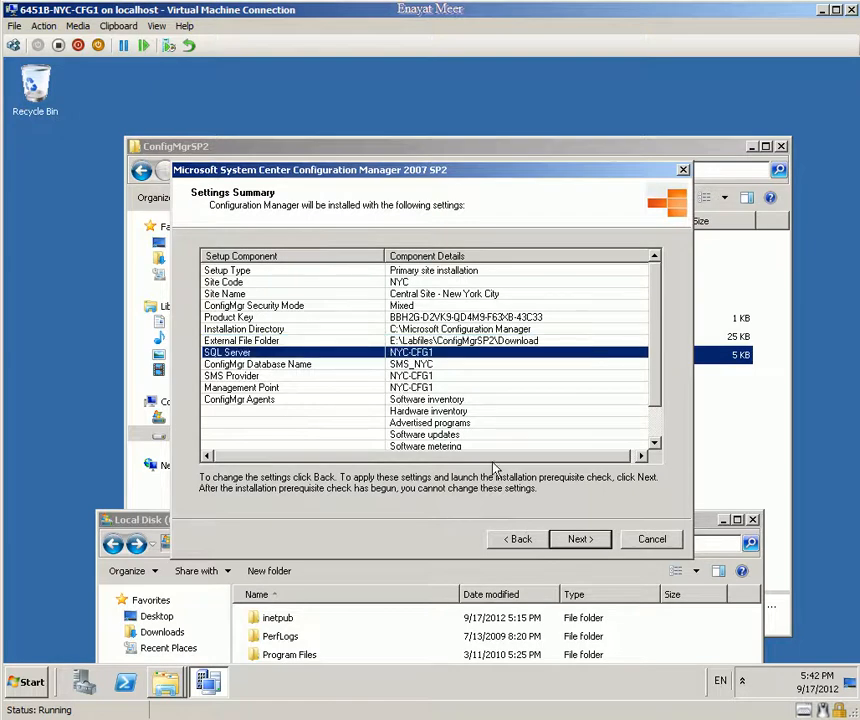
Look through the installed Microsoft SQL Server 2008 programs and review the SQL Server and ConfigMgr Database Name entries in the settings summary
left_click(30, 682)
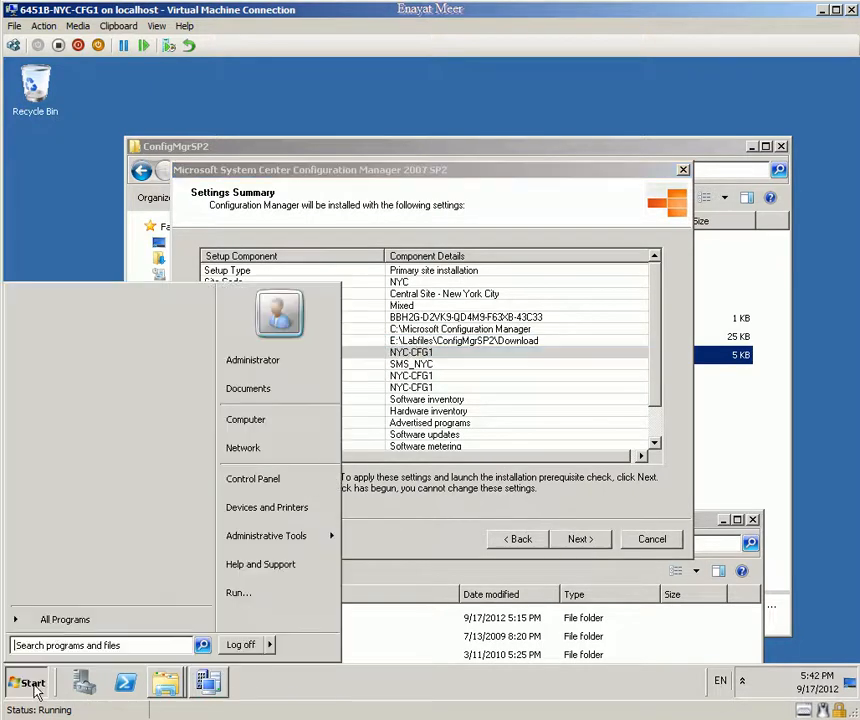
left_click(62, 618)
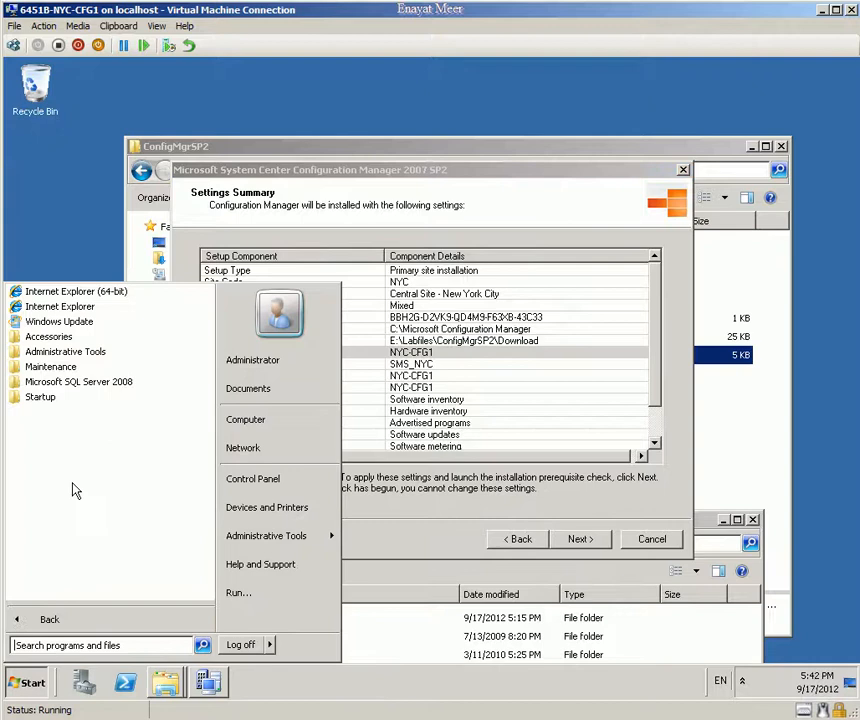
left_click(78, 381)
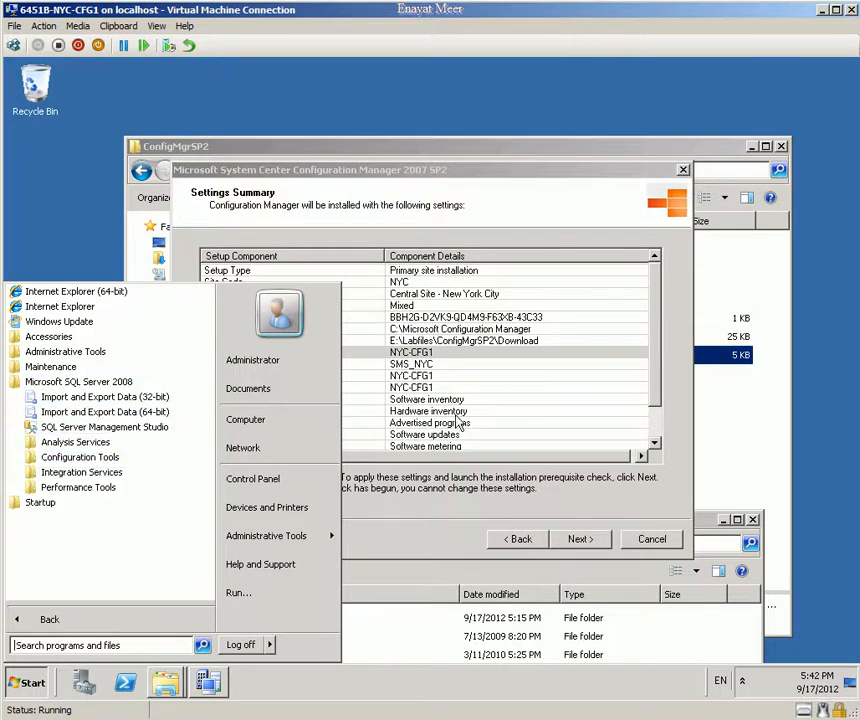
left_click(461, 353)
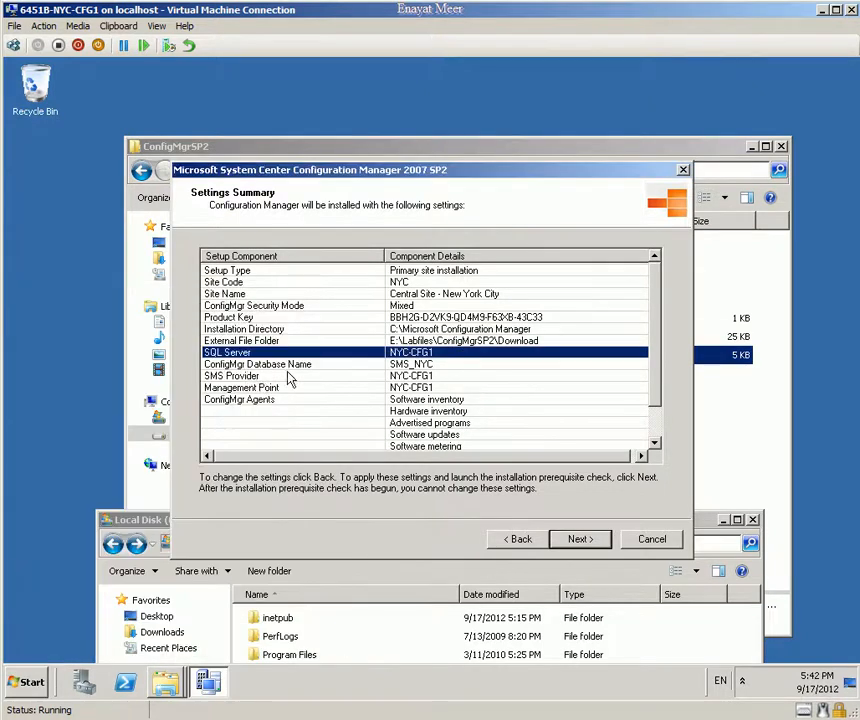
left_click(425, 365)
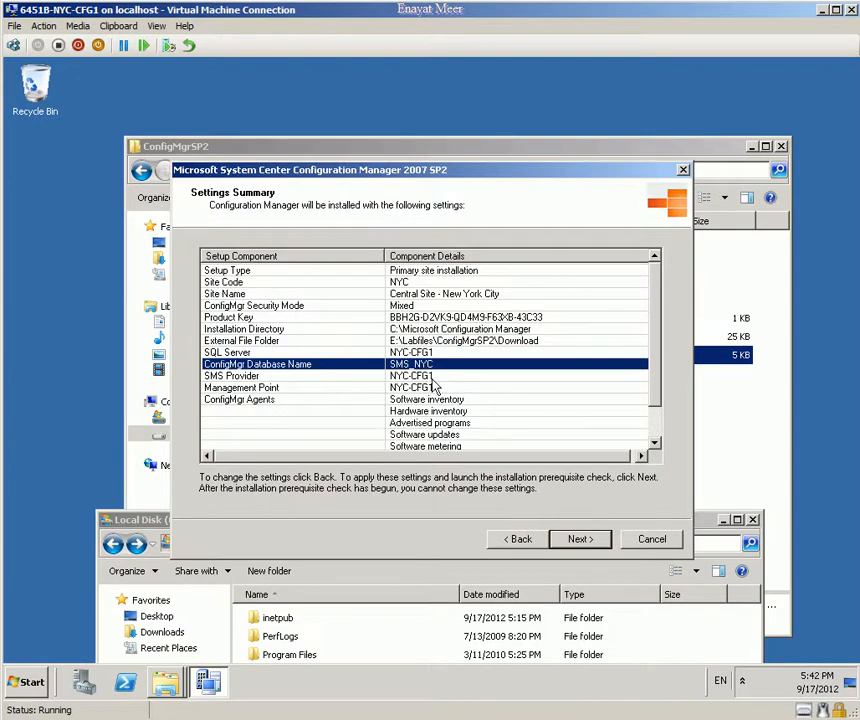
Launch SQL Server Management Studio and connect to the nyc-cfg1 server
left_click(24, 683)
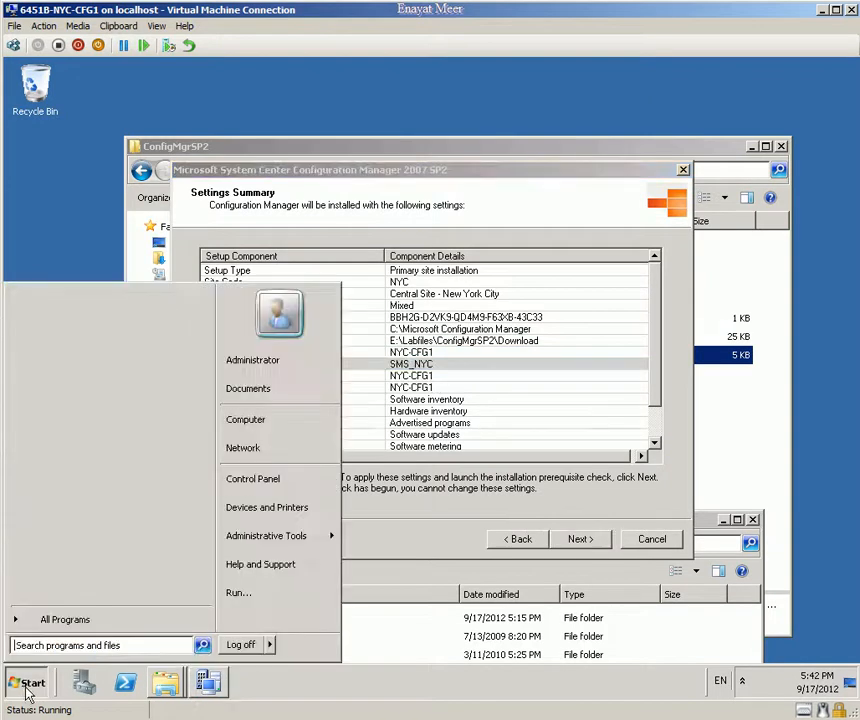
left_click(60, 620)
left_click(60, 382)
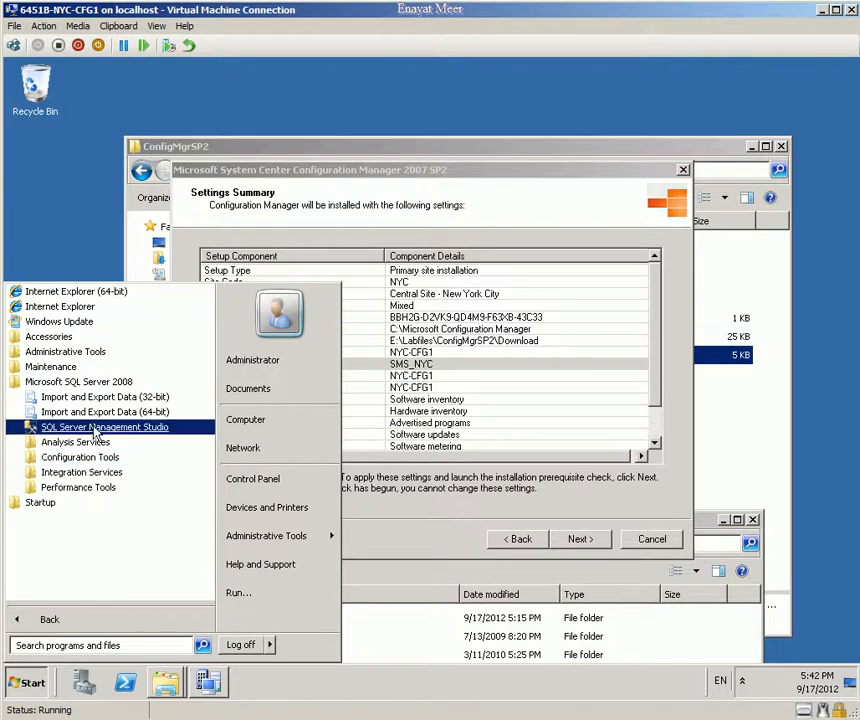
left_click(96, 428)
left_click(345, 393)
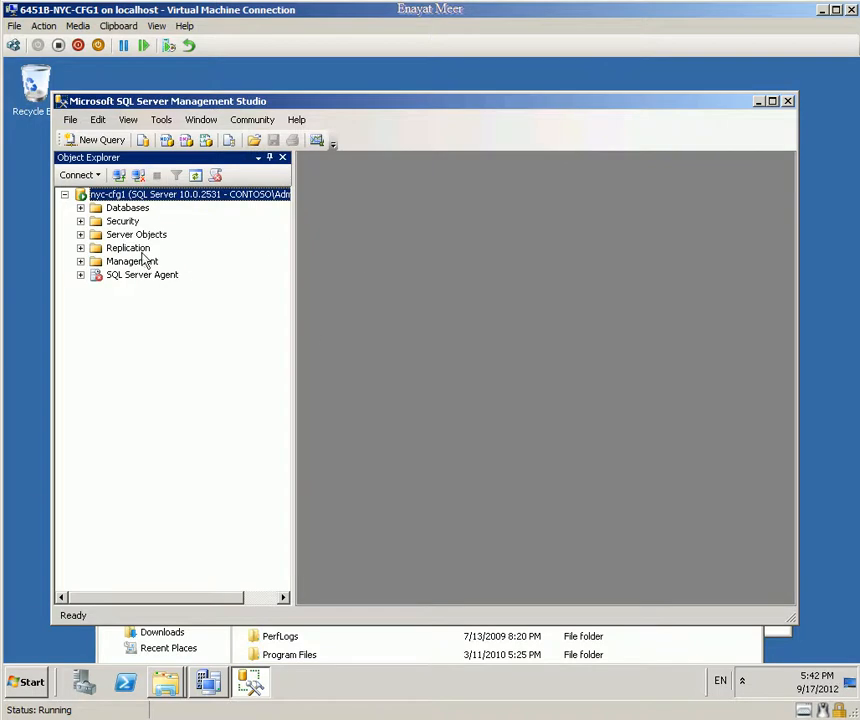
Examine the list of existing databases on nyc-cfg1 and close SQL Server Management Studio
left_click(80, 207)
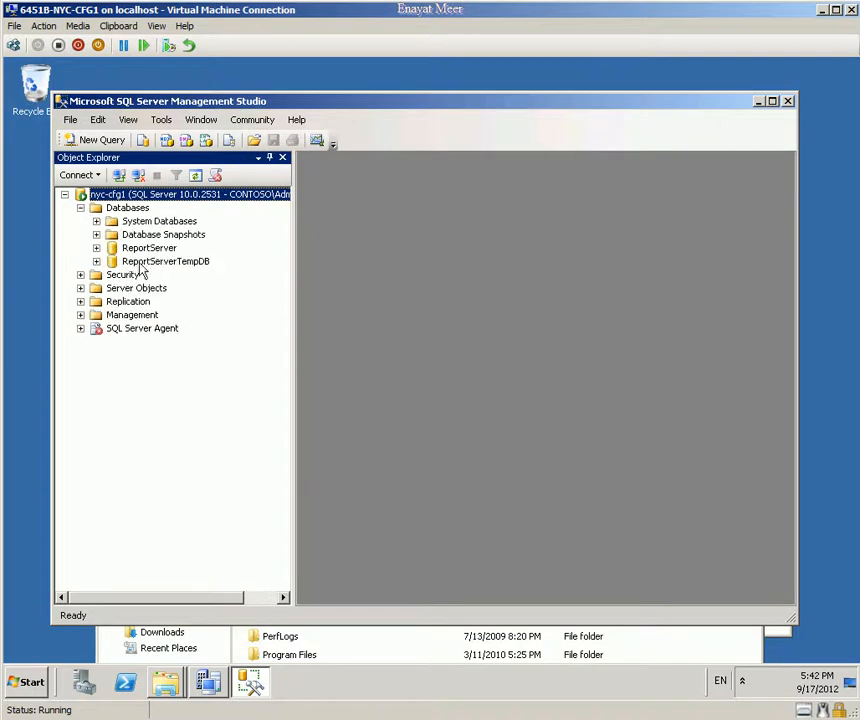
left_click(163, 222)
left_click(166, 235)
left_click(160, 248)
left_click(165, 263)
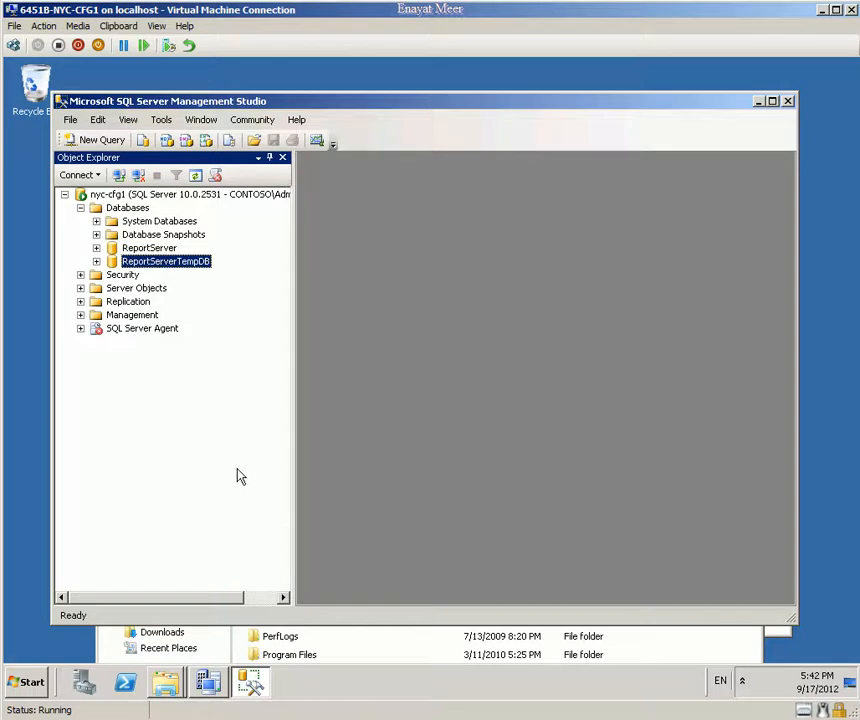
left_click(787, 101)
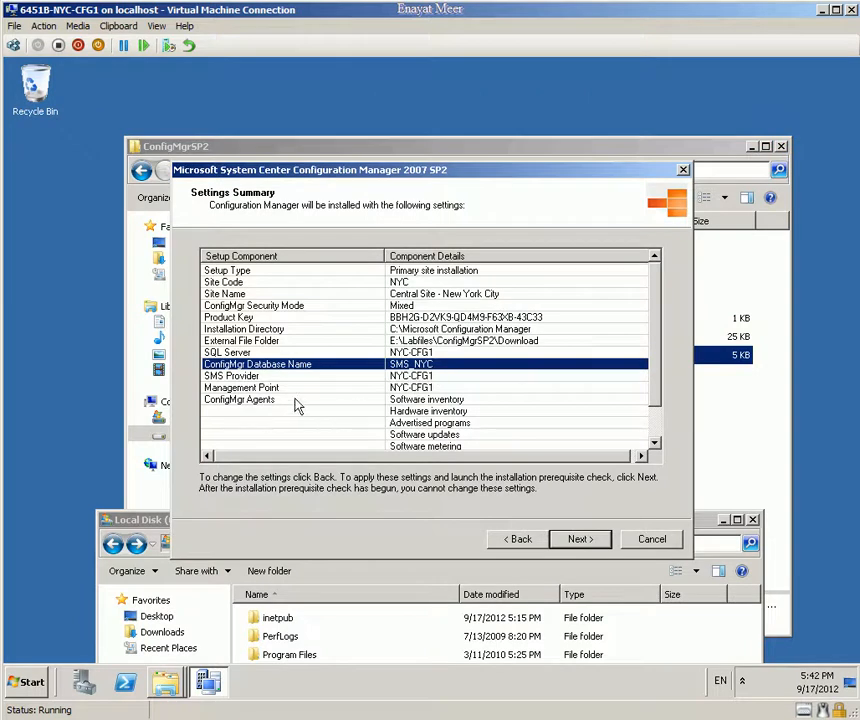
Review the remaining settings summary entries from SMS Provider through the Remote tools agent
key("Down")
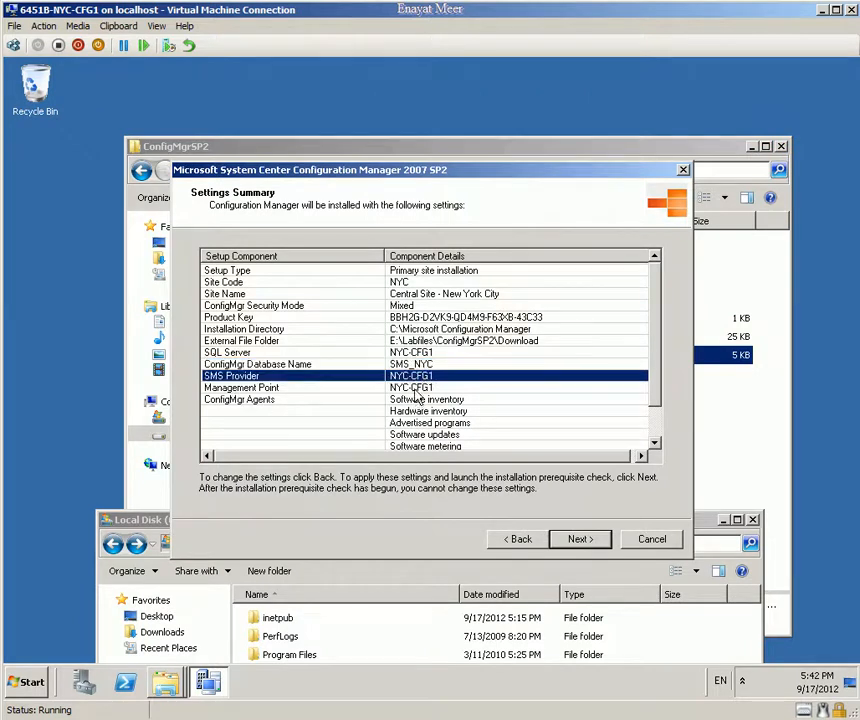
key("Down")
key("Down")
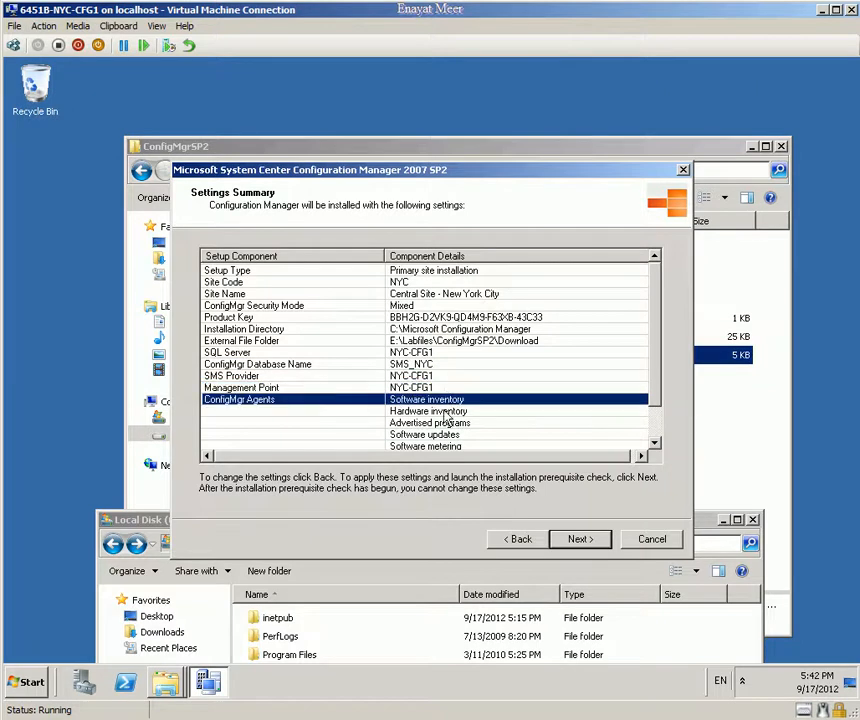
scroll(658, 420, "down", 1)
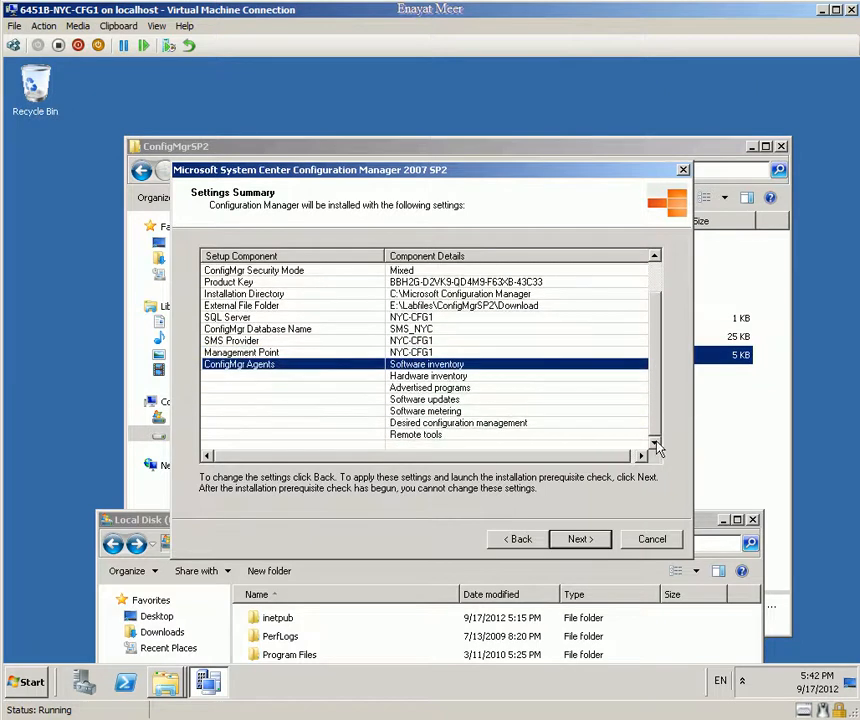
key("Down")
key("Down")
key("Down")
key("Down")
key("Down")
key("Down")
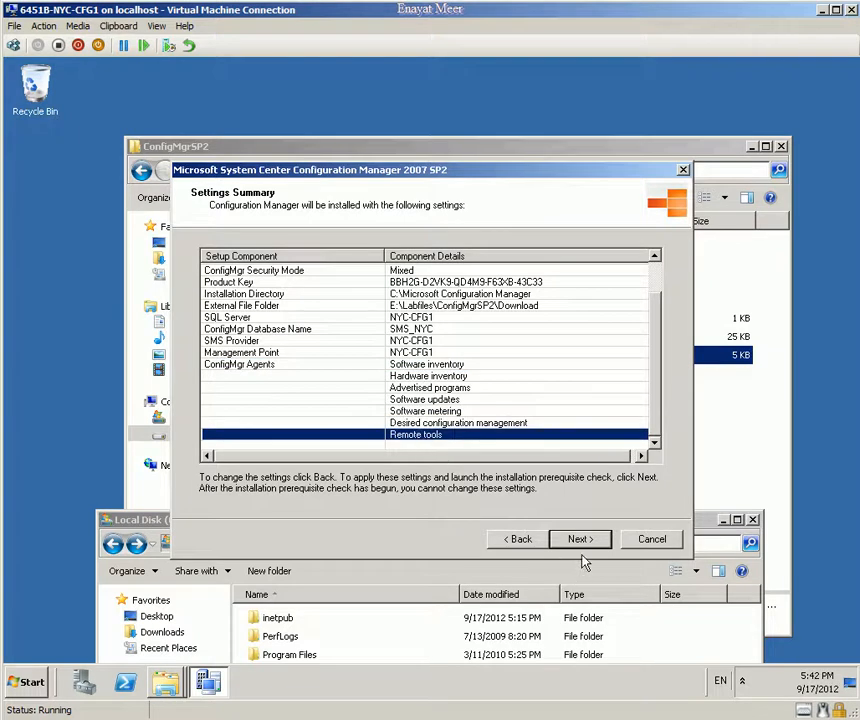
Accept the settings summary to run the installation prerequisite check, and review its Schema extensions and WSUS SDK on site server entries
left_click(579, 542)
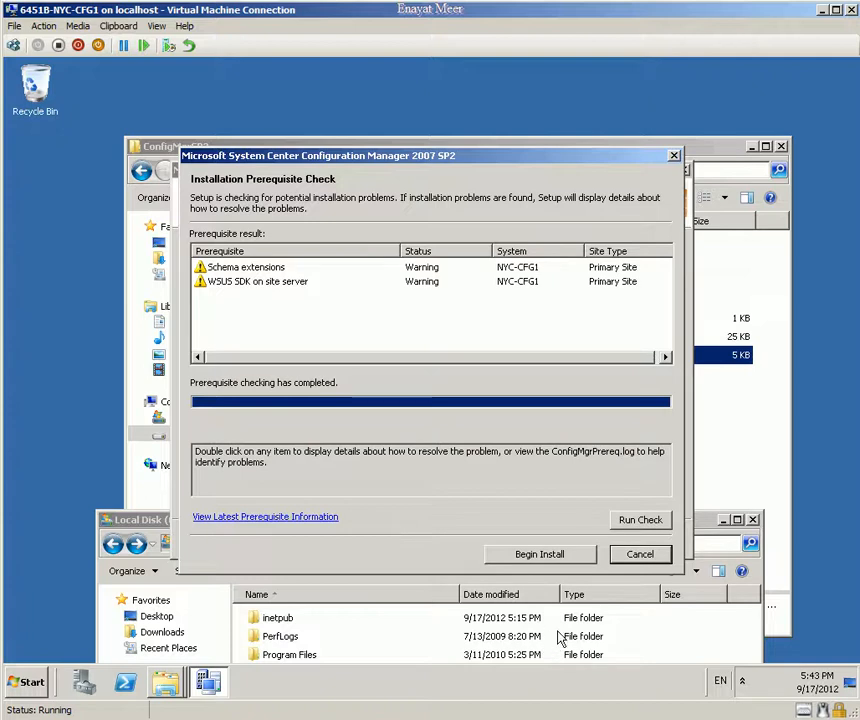
left_click(250, 268)
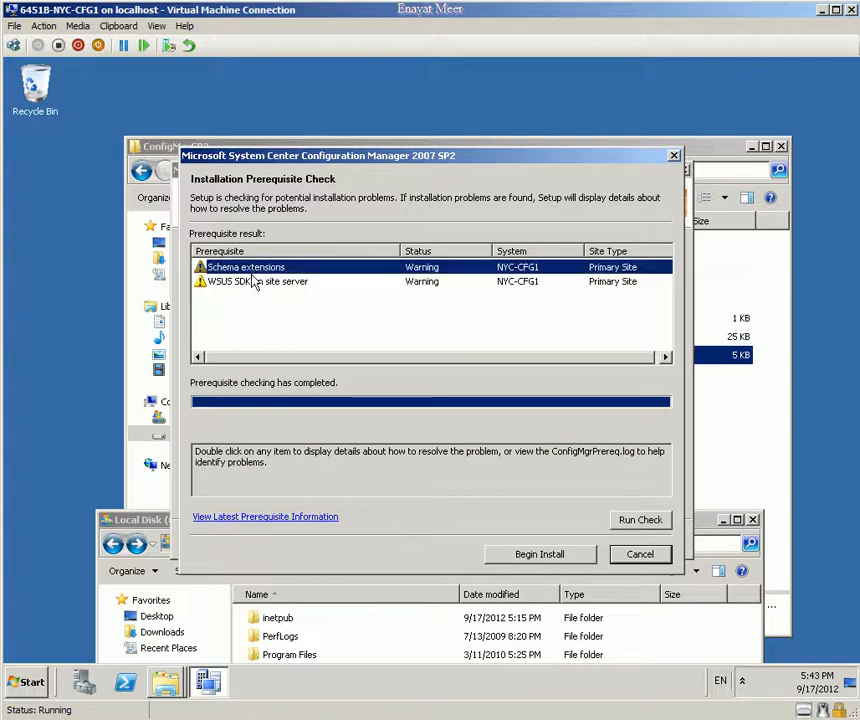
left_click(262, 282)
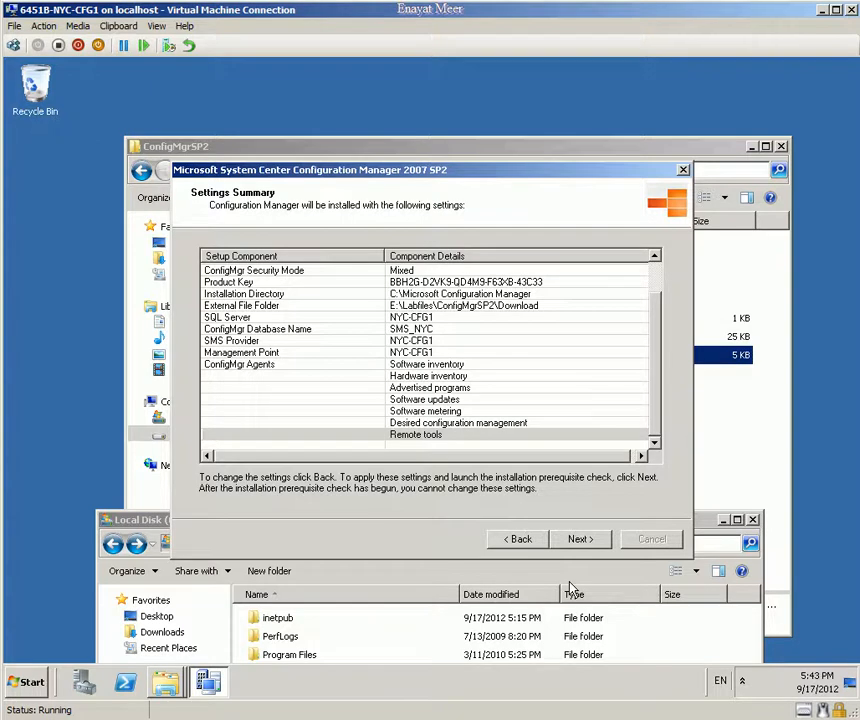
Begin the Configuration Manager installation and check the status of the setup actions, including Create and initialize site database
left_click(580, 539)
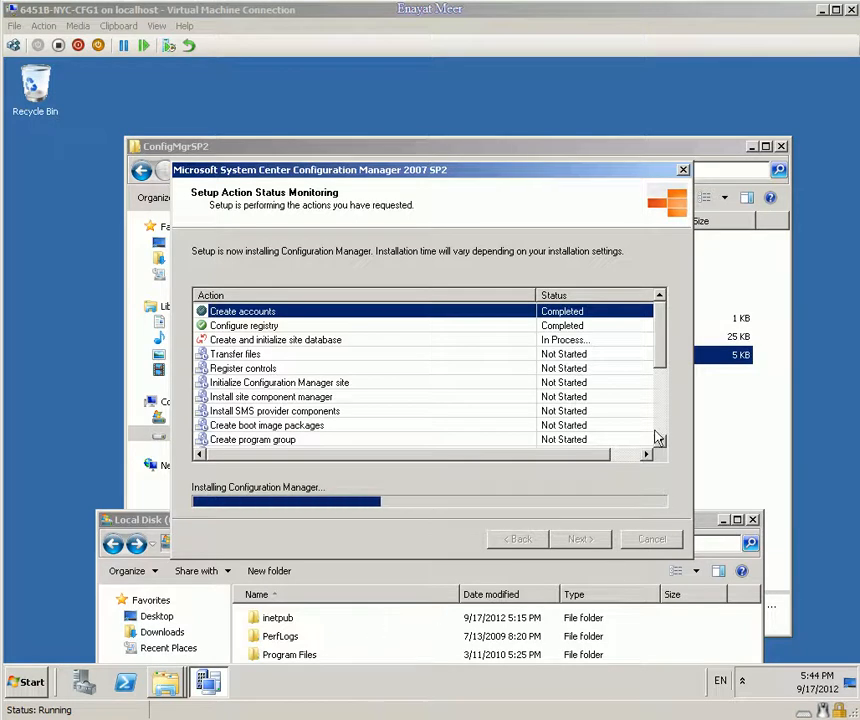
left_click_drag(662, 368, 658, 441)
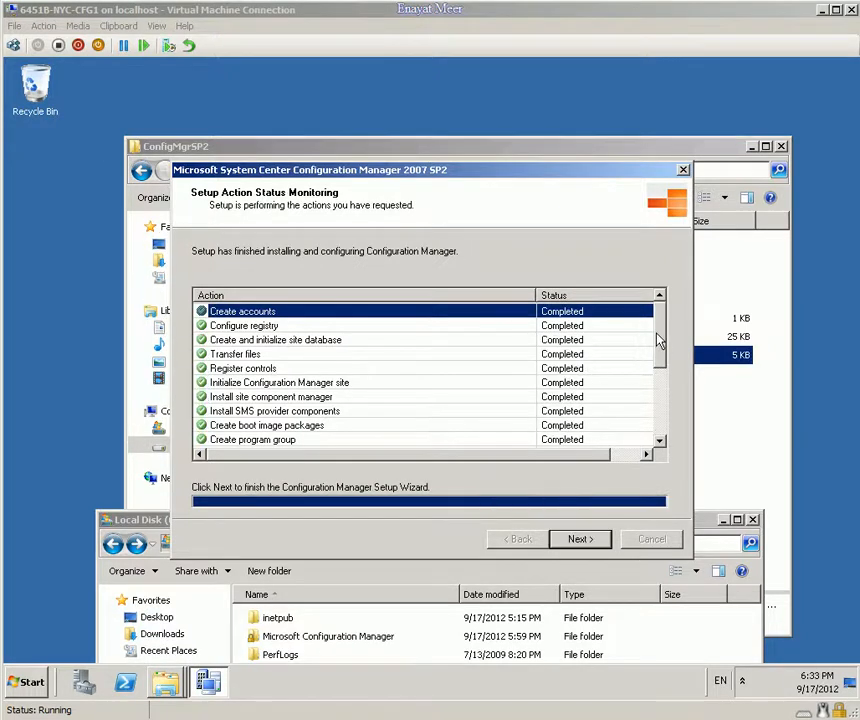
left_click_drag(659, 341, 680, 322)
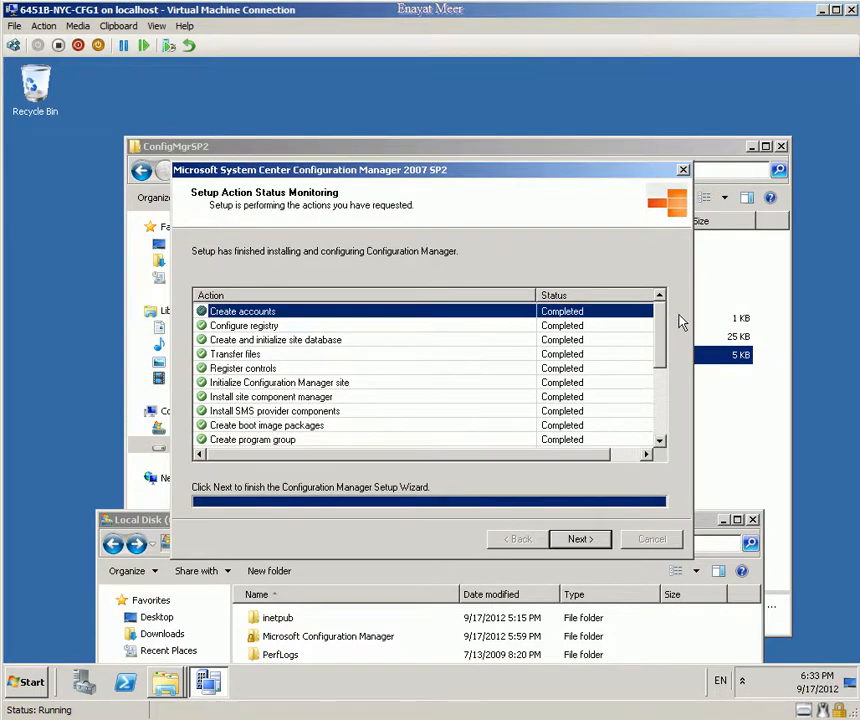
left_click(276, 342)
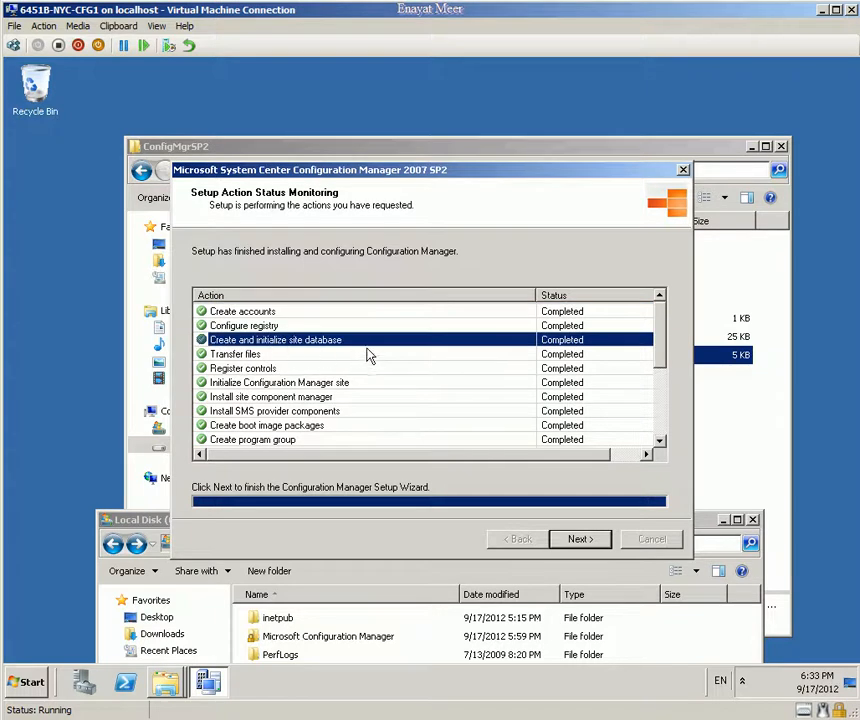
Reopen SQL Server Management Studio, connect to nyc-cfg1 with Windows Authentication, and check its Databases folder for the site database
left_click(38, 684)
left_click(60, 619)
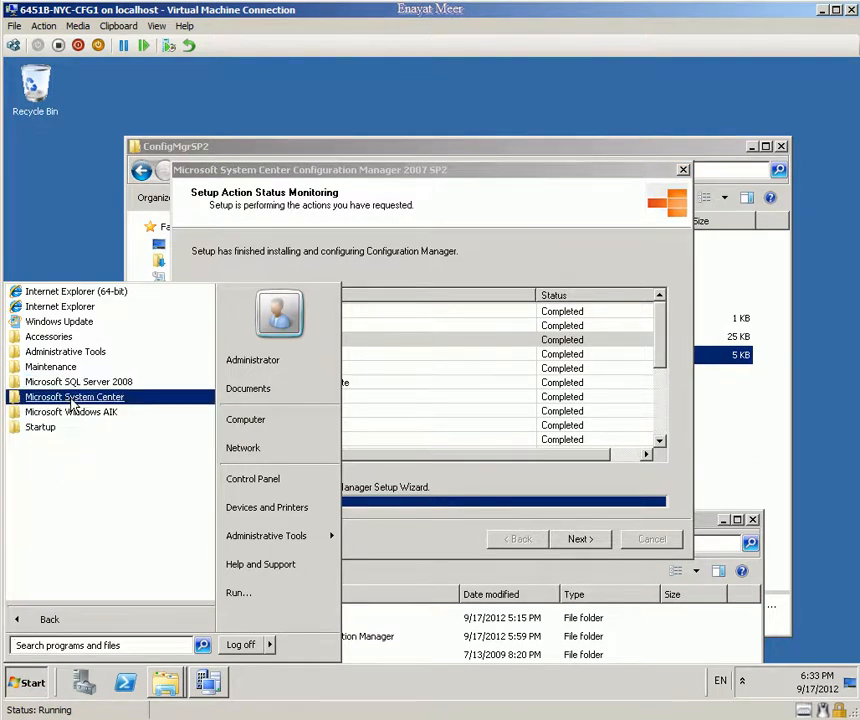
left_click(99, 388)
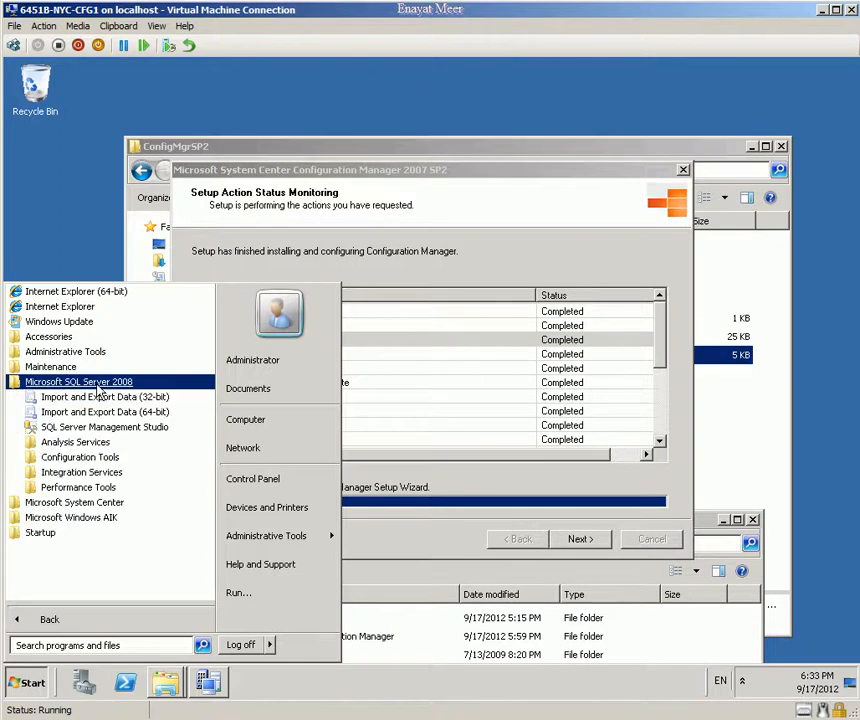
left_click(86, 430)
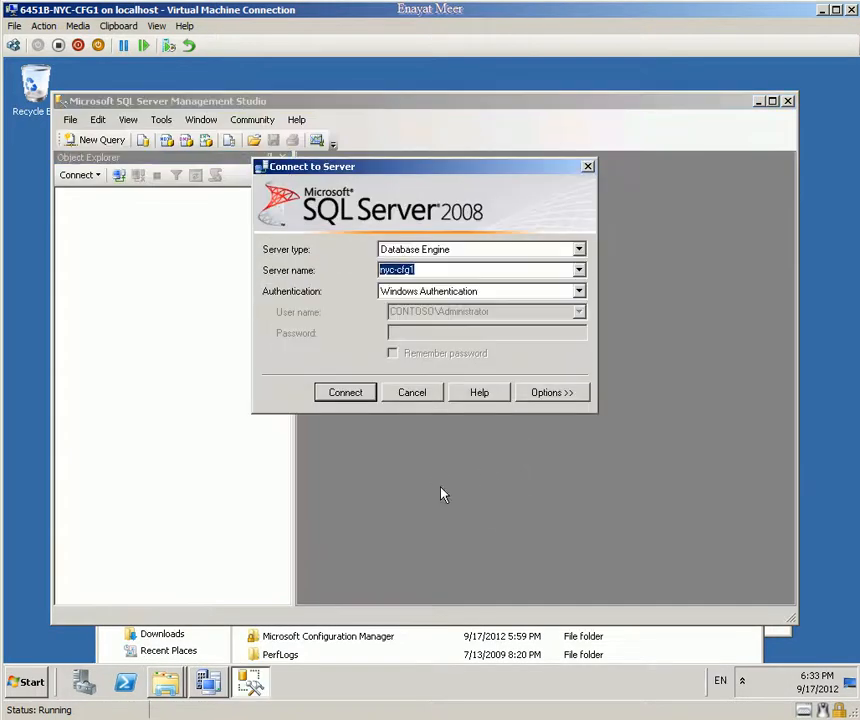
left_click(358, 396)
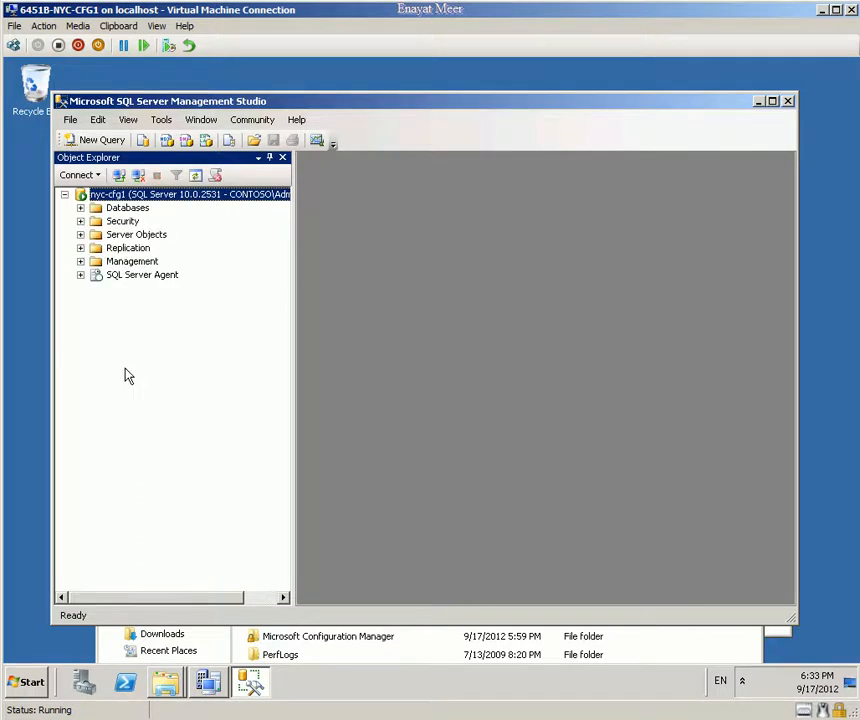
left_click(80, 207)
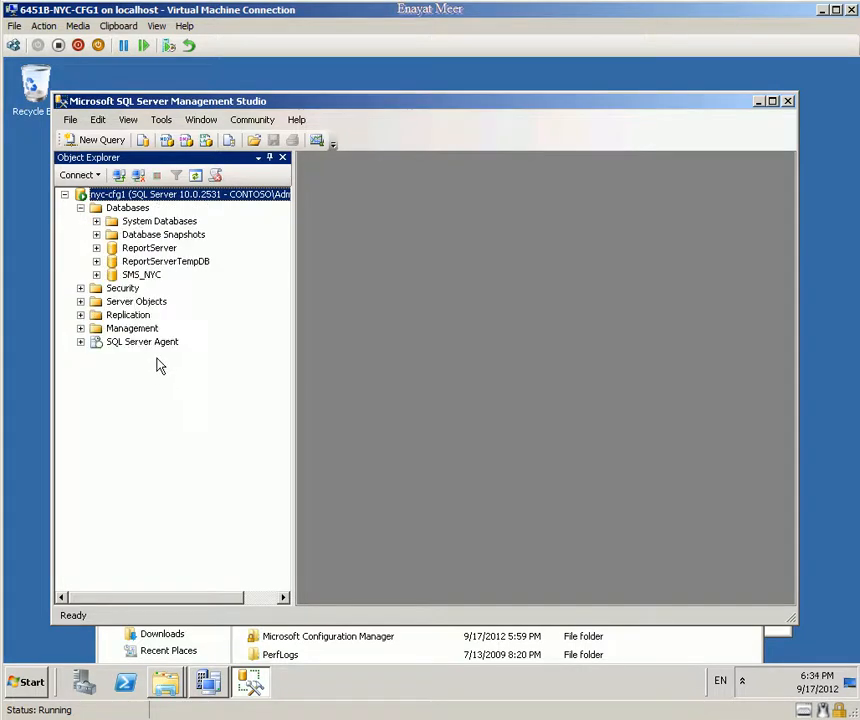
Examine the folders inside the SMS_NYC site database, including Tables and Views, and close SQL Server Management Studio
left_click(140, 274)
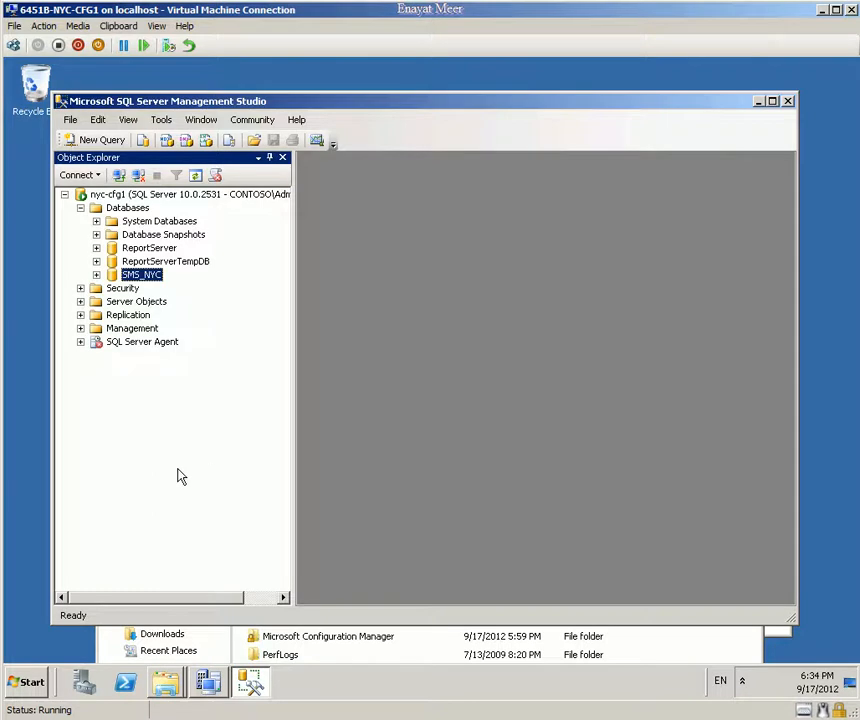
left_click(96, 274)
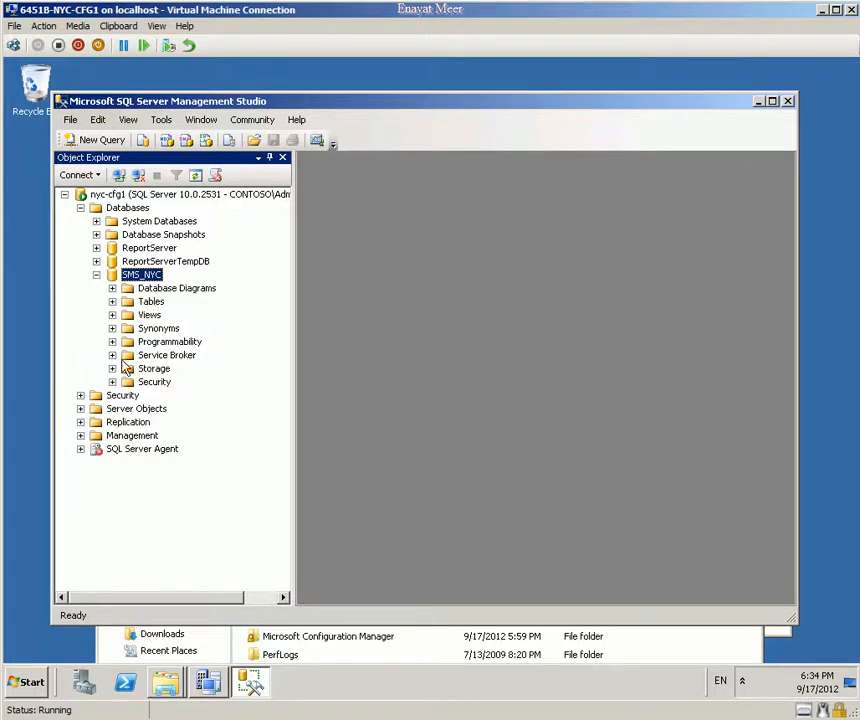
left_click(148, 301)
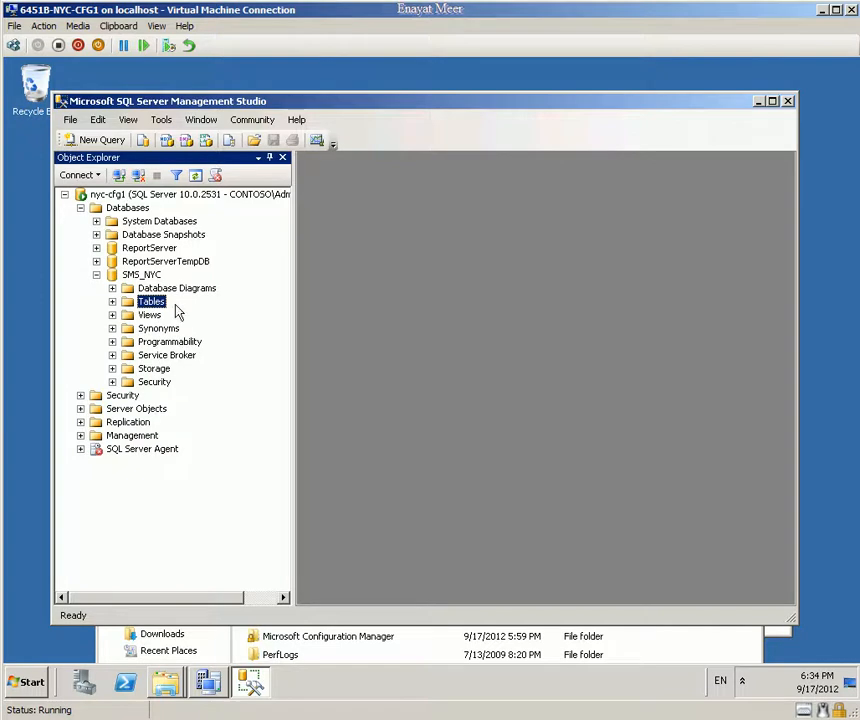
left_click(175, 289)
left_click(113, 301)
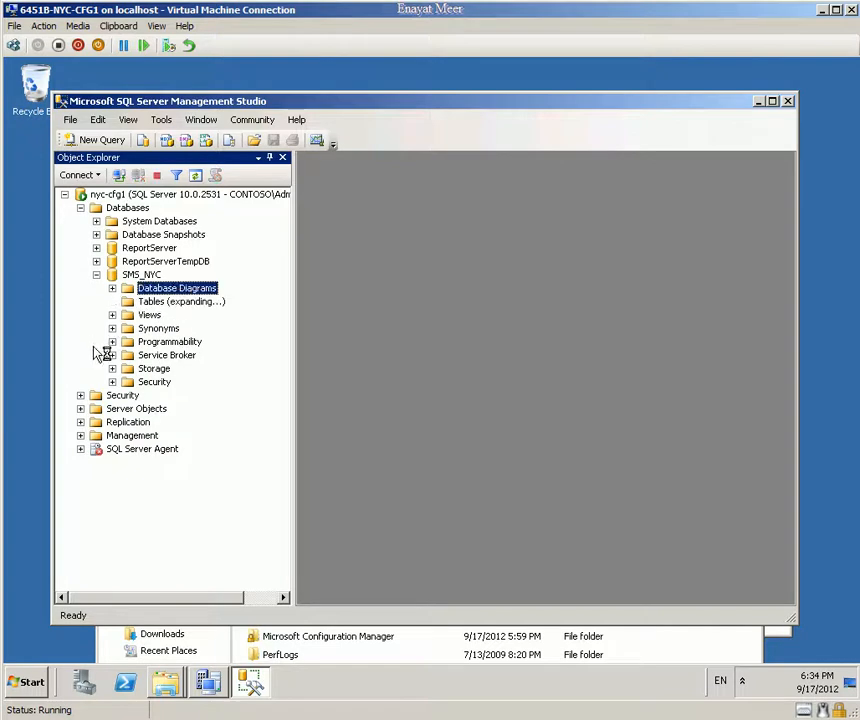
left_click(110, 199)
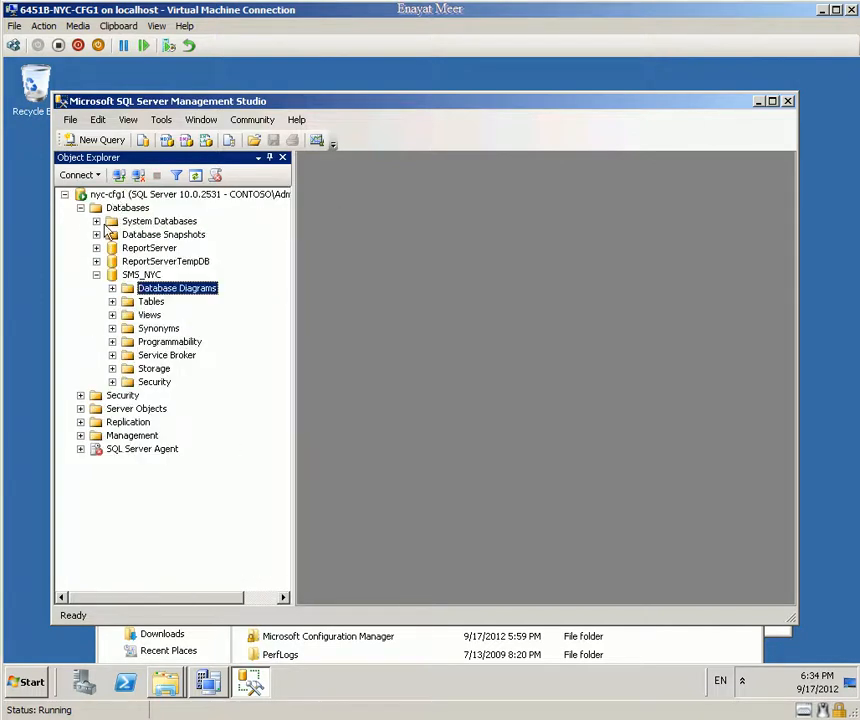
left_click(146, 316)
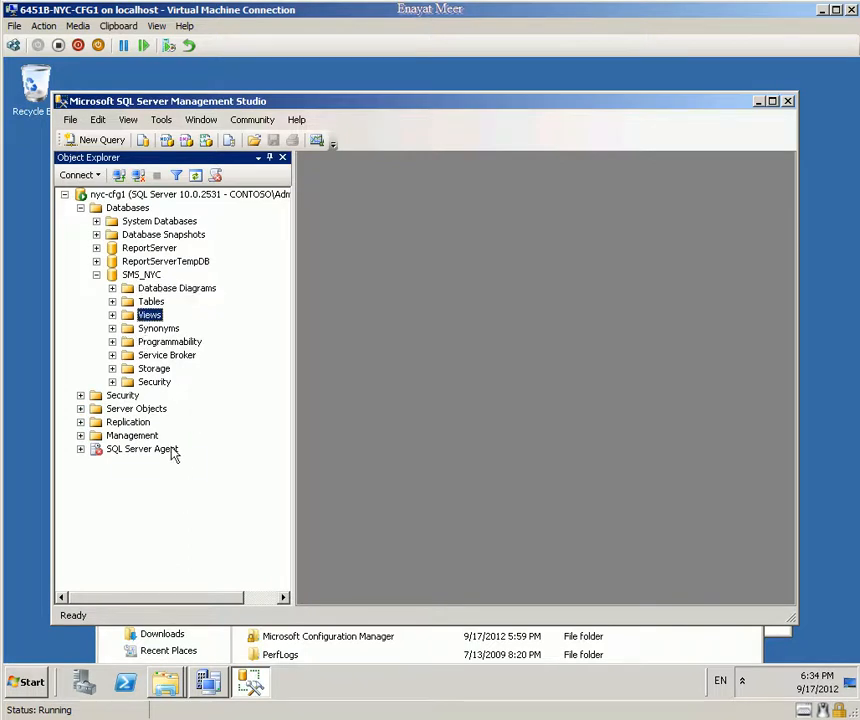
left_click(96, 275)
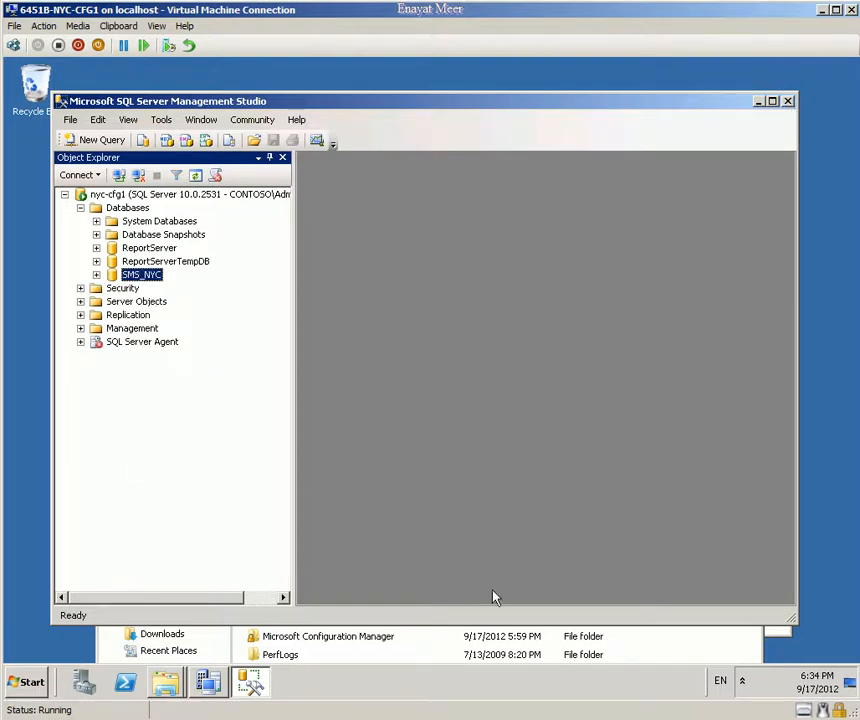
left_click(787, 102)
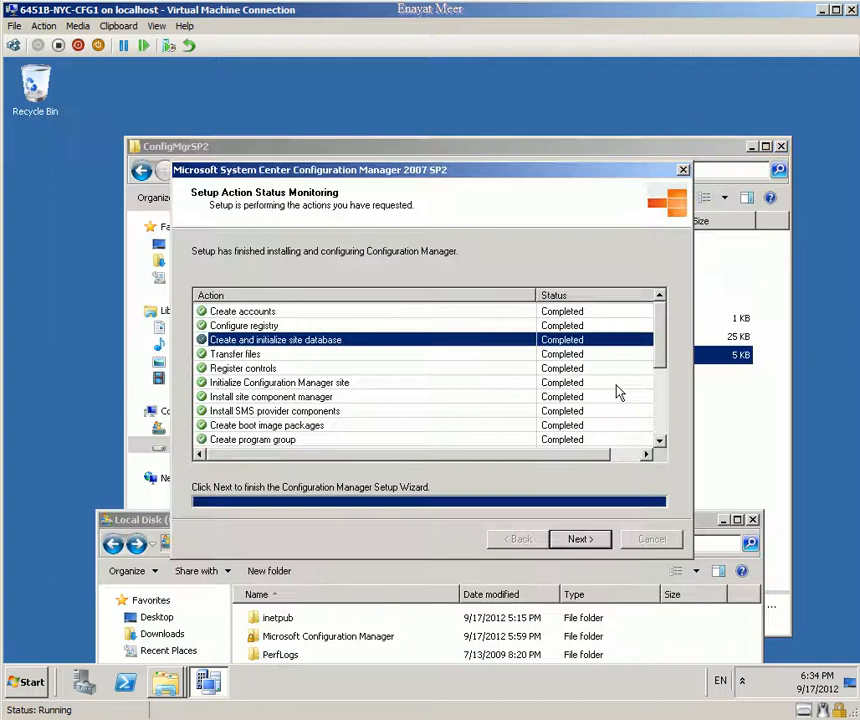
Proceed to the setup completion page and check the installed programs for the Configuration Manager 2007 program group
left_click(595, 539)
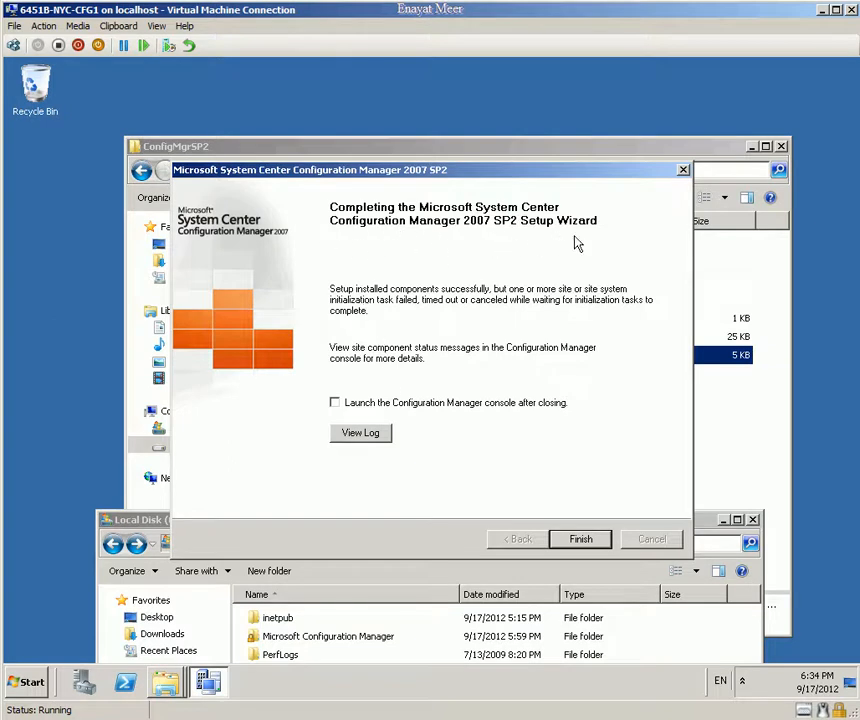
left_click(18, 684)
left_click(58, 628)
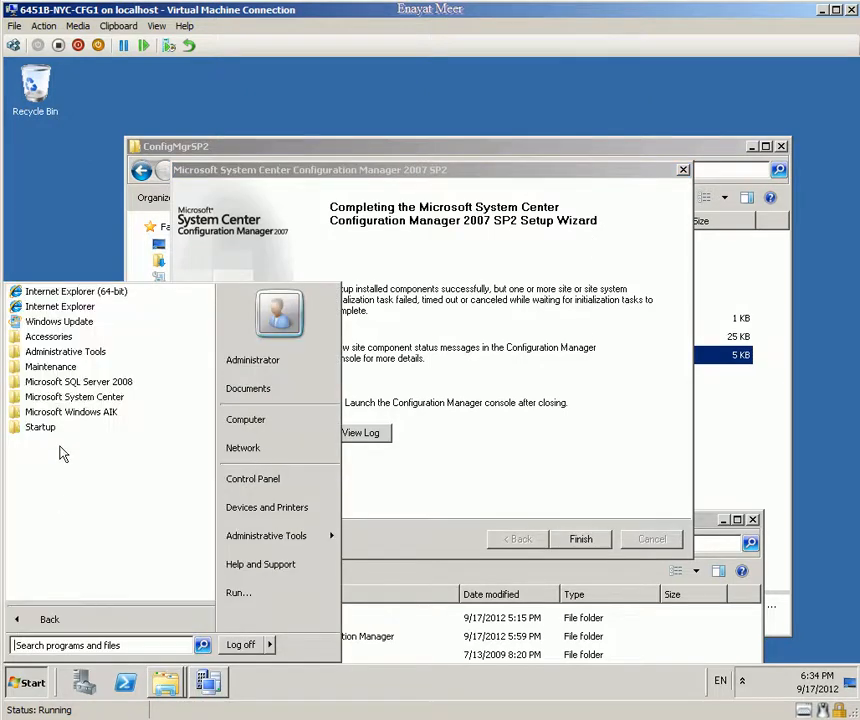
left_click(68, 397)
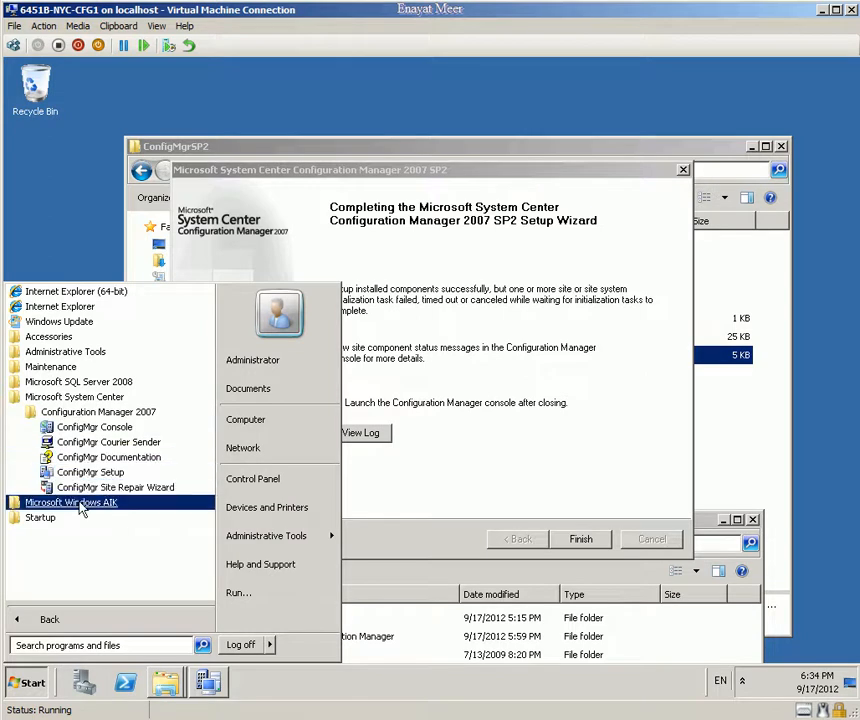
left_click(430, 497)
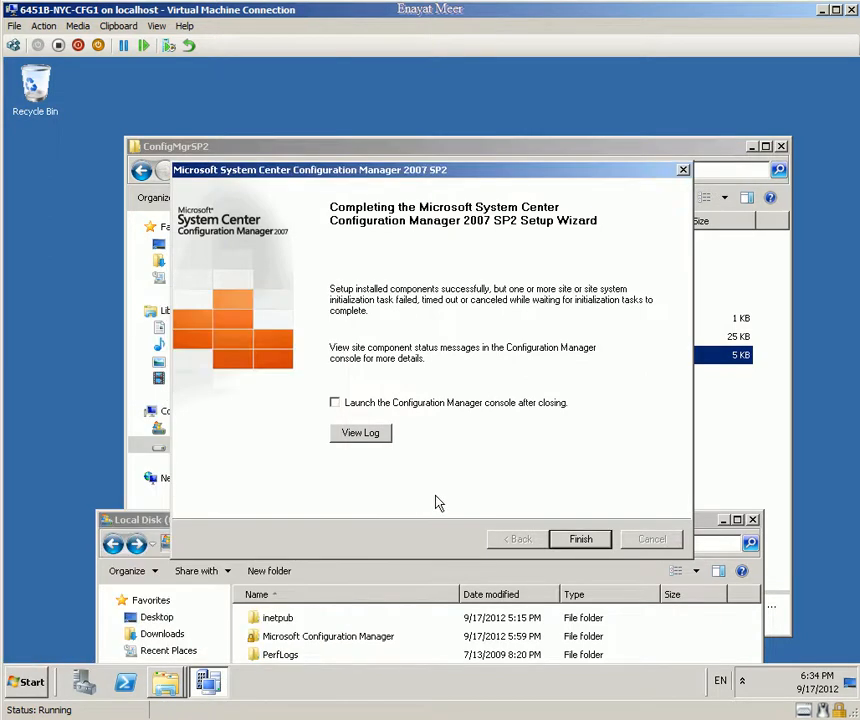
Finish the setup wizard without launching the console, and open ConfigMgrSetup.log from Local Disk (C:)
left_click(578, 539)
left_click(380, 521)
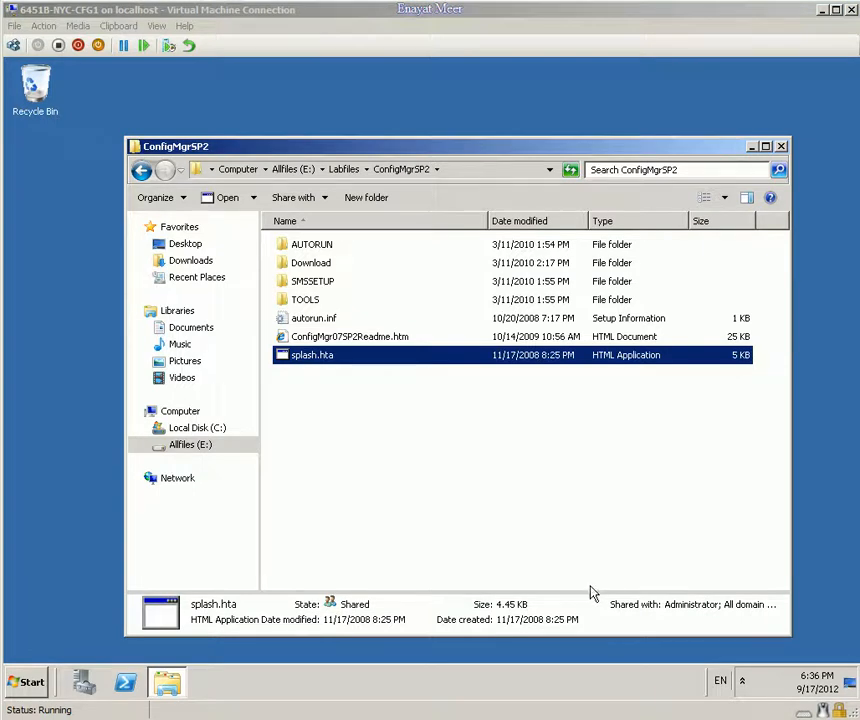
left_click(195, 427)
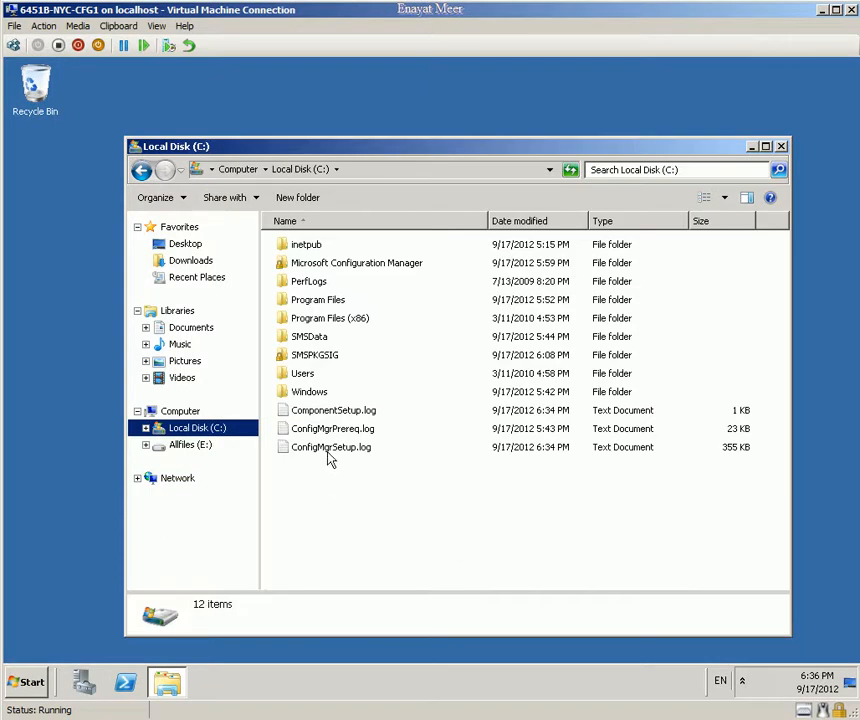
left_click(329, 452)
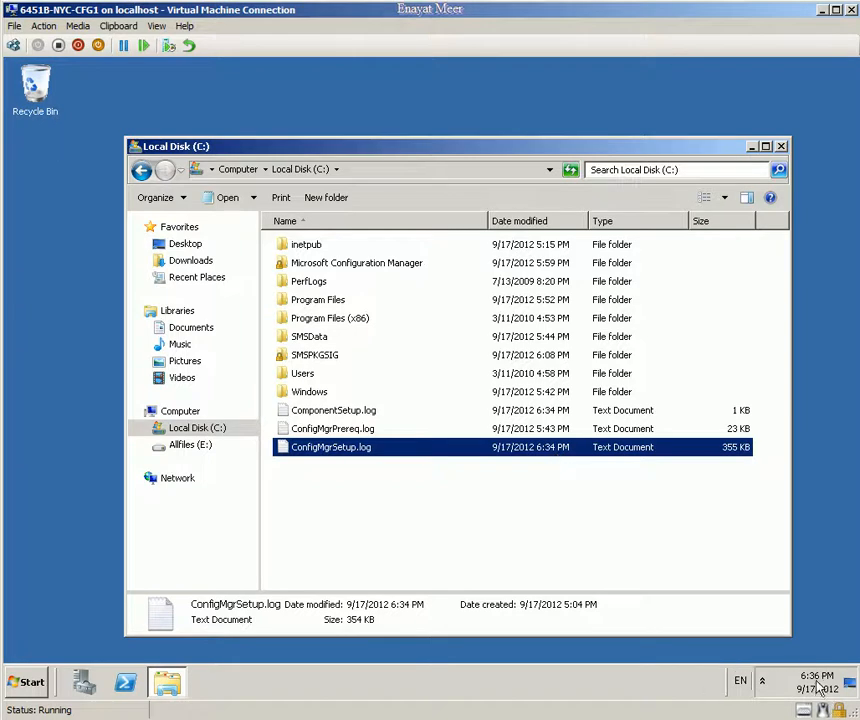
double_click(359, 454)
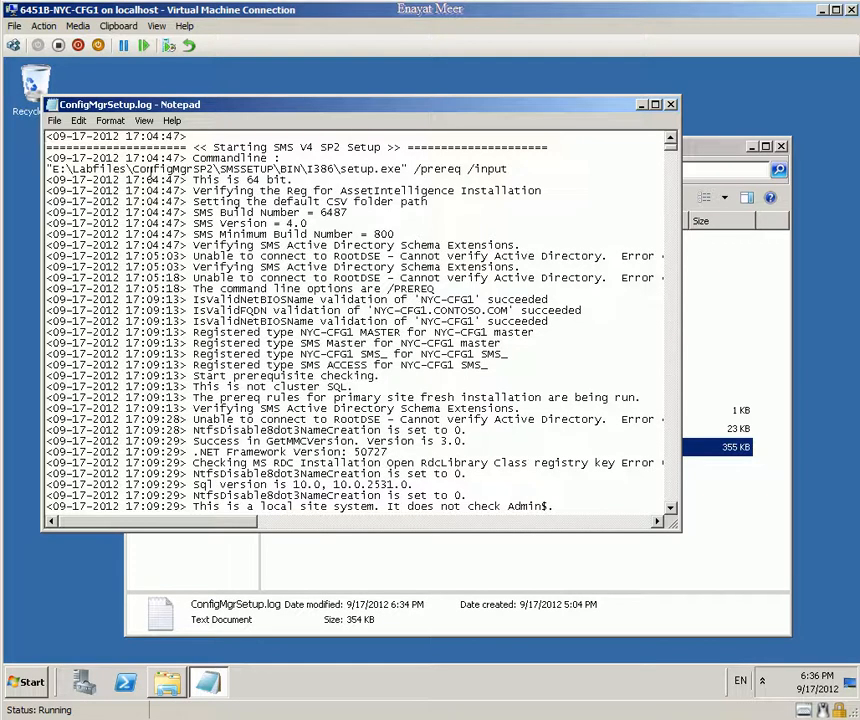
Examine the log's first setup run, including its /prereq /input command line and the system architecture entry
left_click_drag(193, 158, 276, 158)
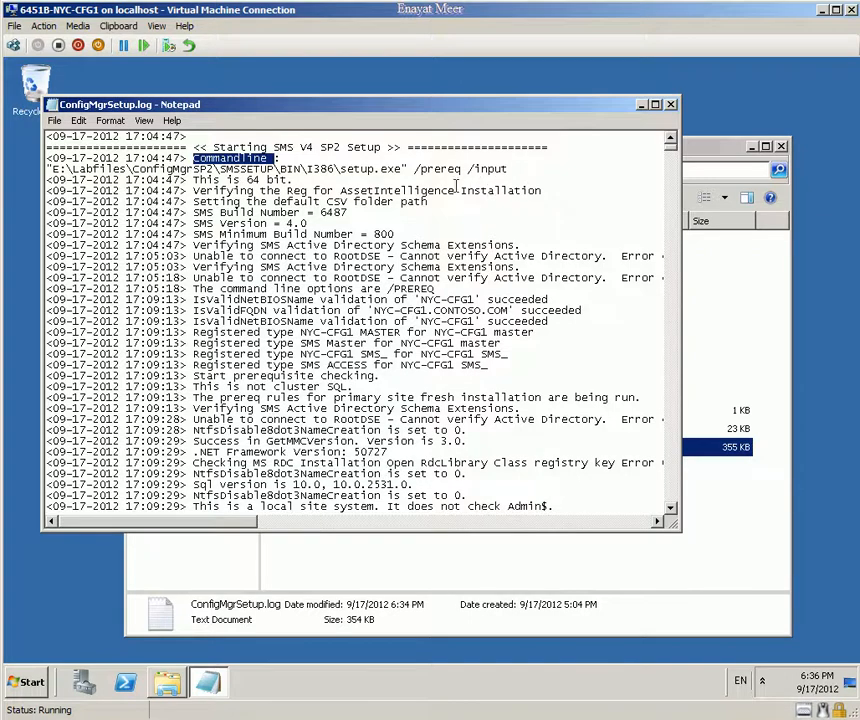
left_click_drag(540, 170, 410, 169)
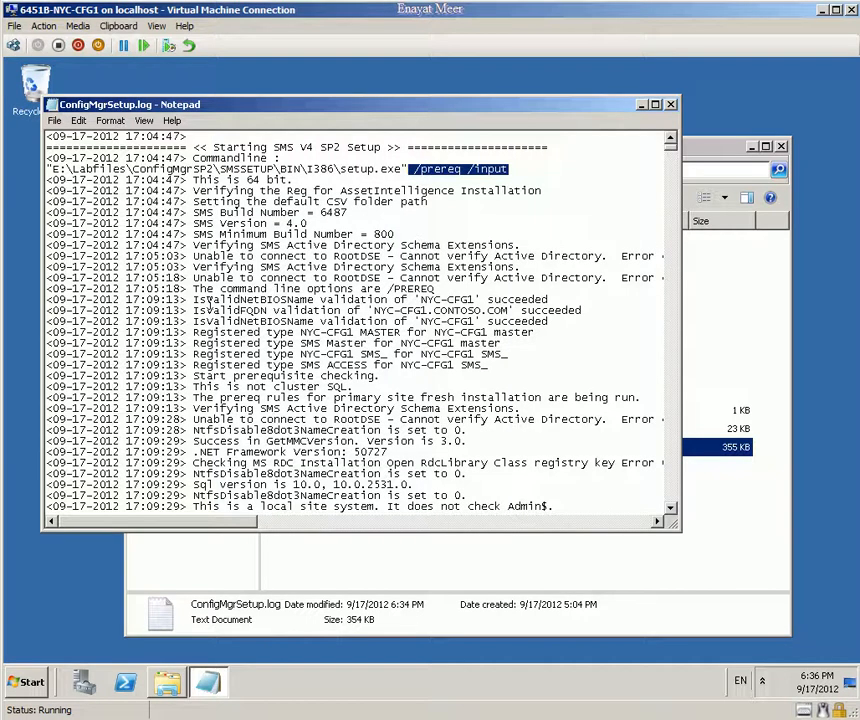
left_click_drag(237, 180, 275, 180)
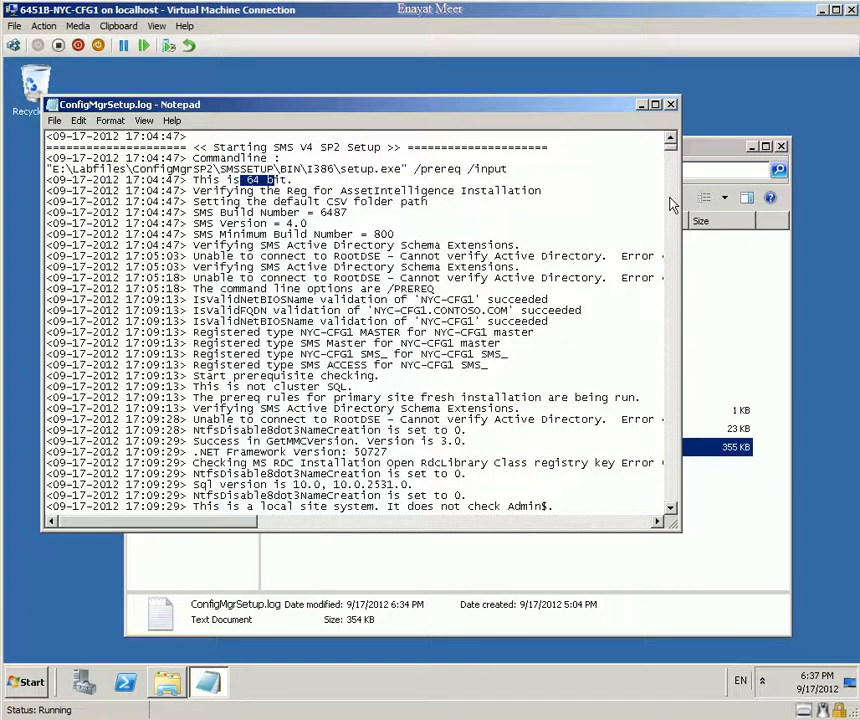
left_click(381, 343)
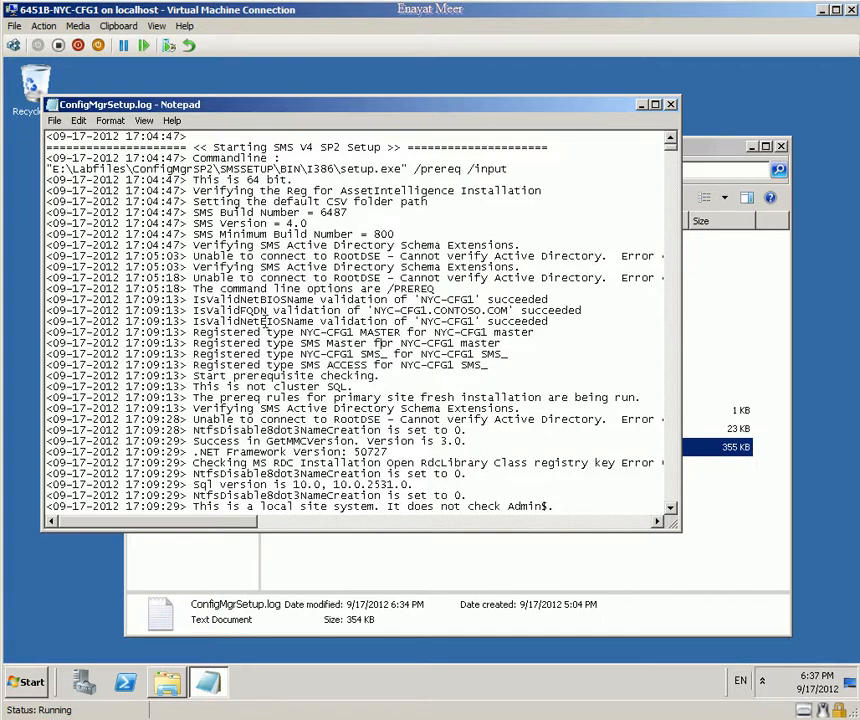
Read on through the log's subsequent setup runs, from the next Starting SMS V4 SP2 Setup entry to the file processing entries
scroll(265, 320, "down", 3)
scroll(264, 322, "down", 3)
scroll(240, 335, "down", 2)
left_click_drag(228, 333, 385, 333)
scroll(308, 398, "down", 1)
scroll(308, 398, "down", 2)
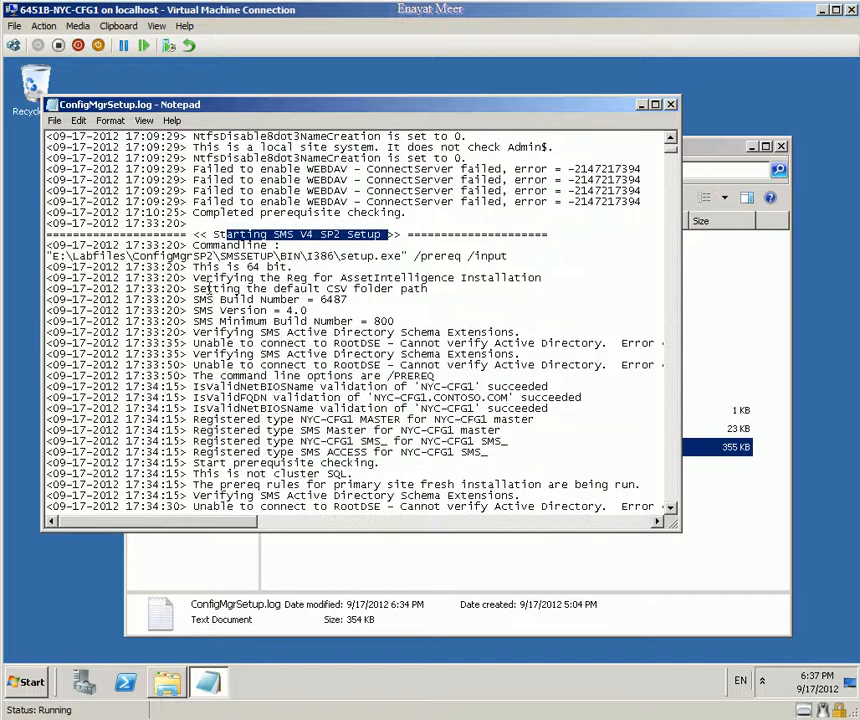
scroll(310, 340, "down", 7)
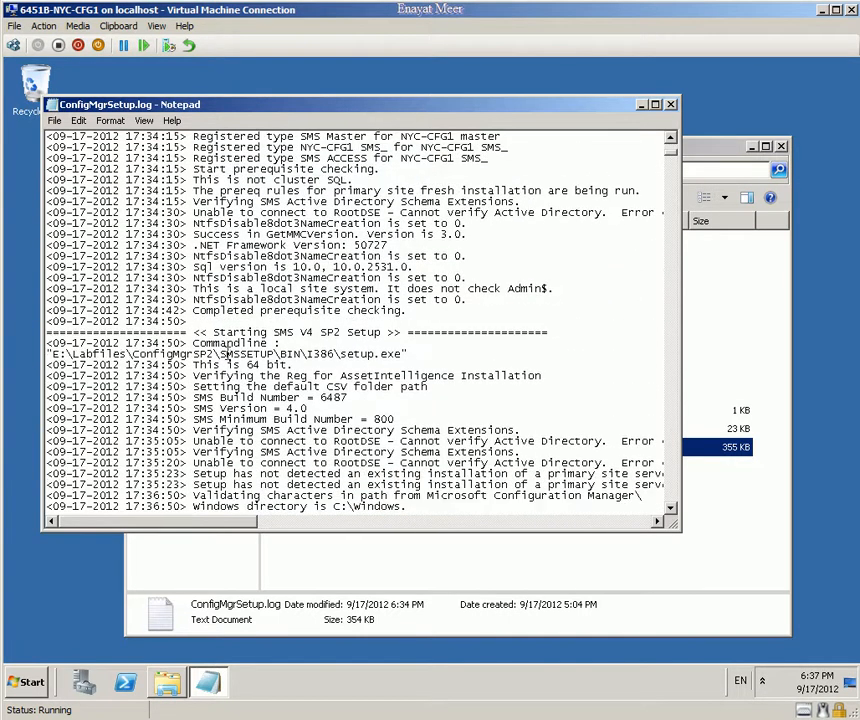
scroll(358, 366, "down", 2)
scroll(358, 366, "down", 16)
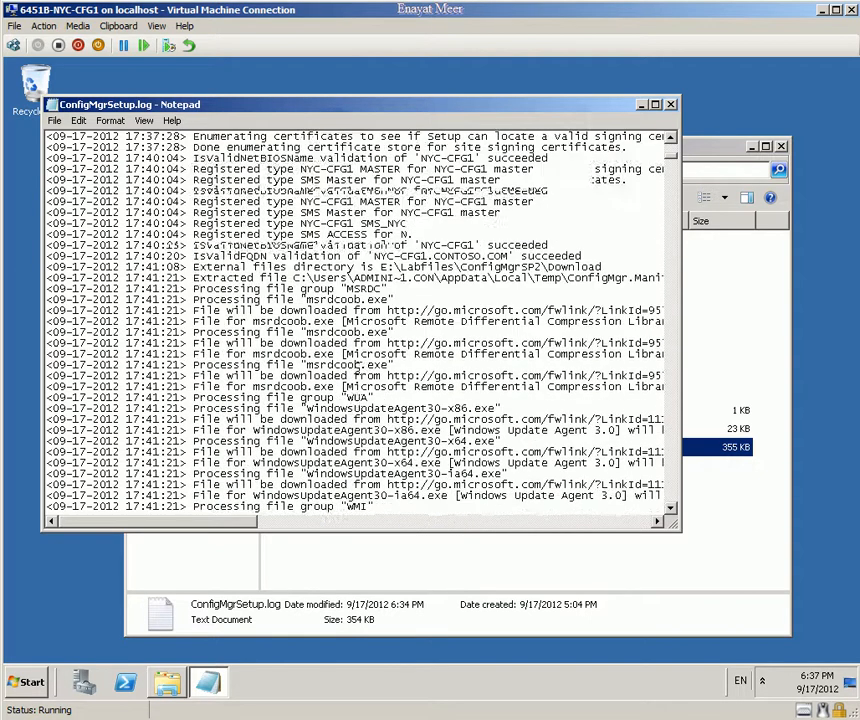
scroll(358, 366, "down", 20)
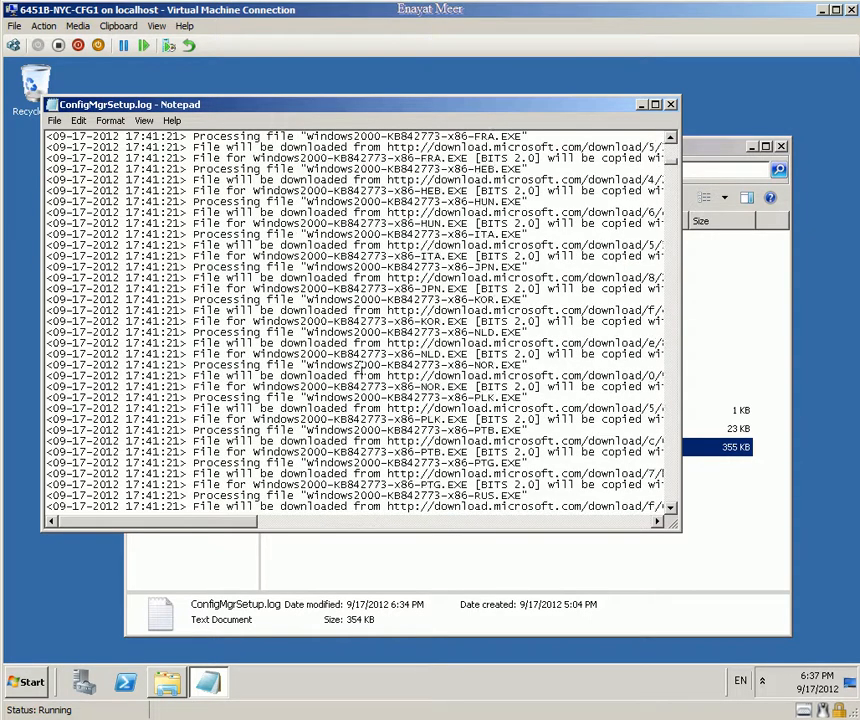
scroll(364, 367, "down", 20)
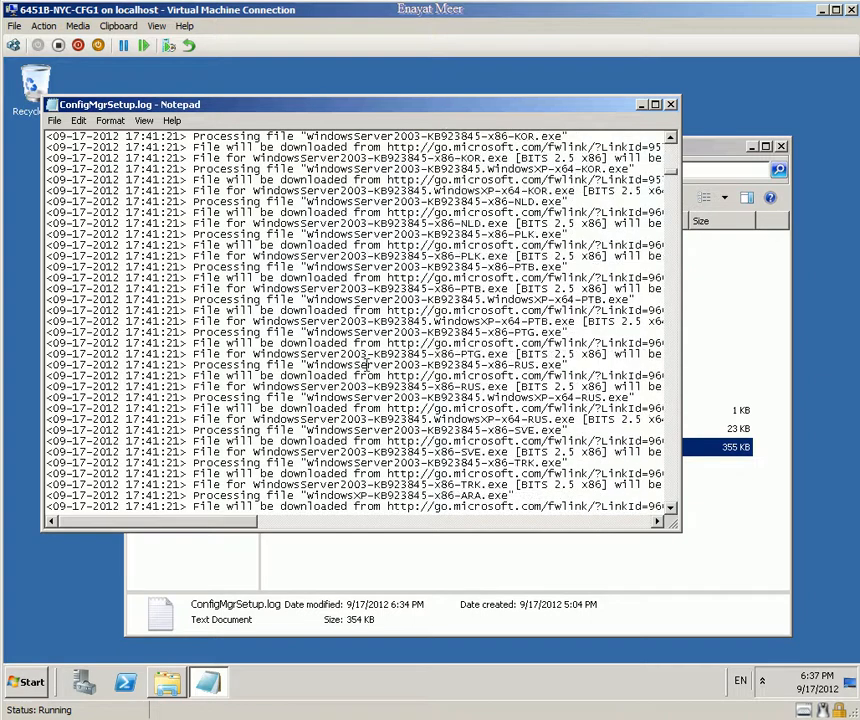
scroll(365, 367, "down", 5)
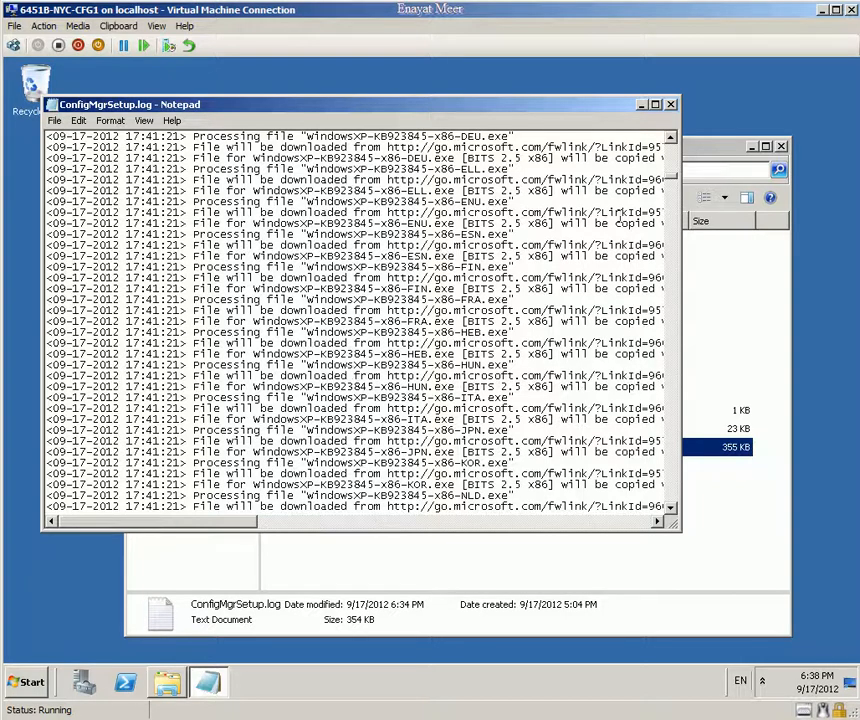
Check the final entries of ConfigMgrSetup.log about the end of installation and ComponentSetup.log, and close the log
left_click_drag(672, 178, 668, 513)
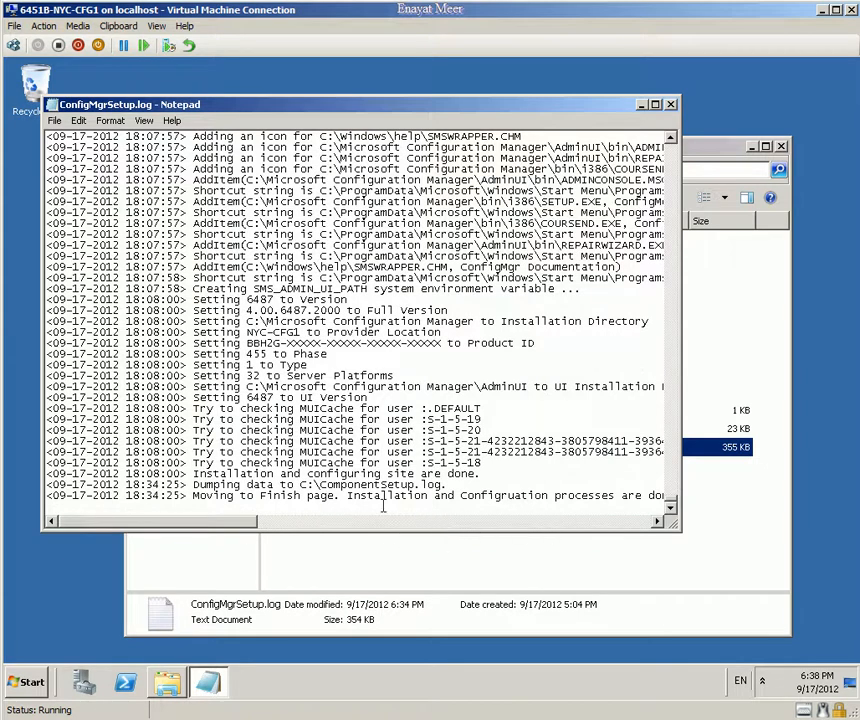
left_click_drag(327, 484, 469, 509)
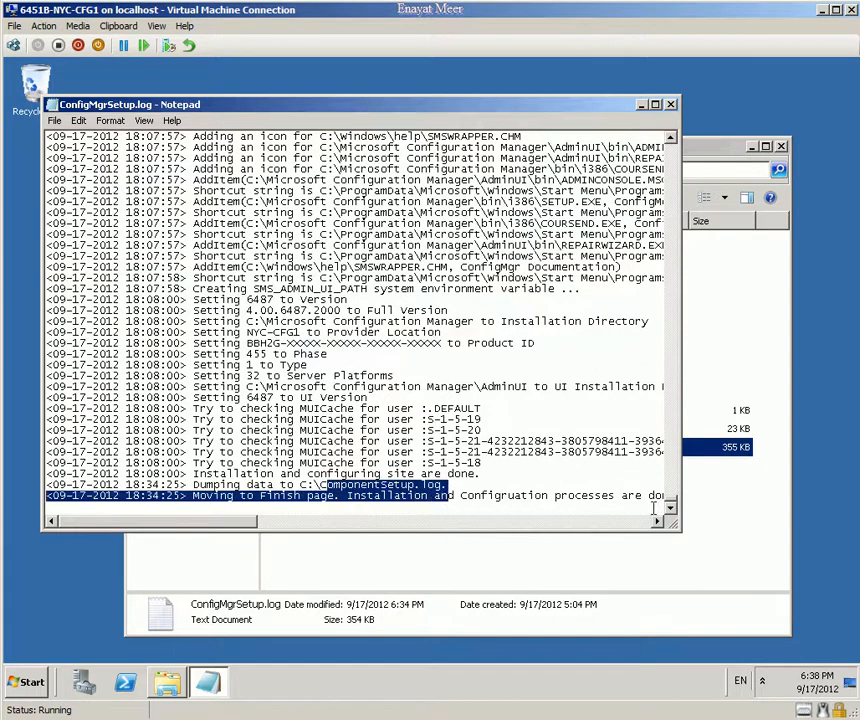
left_click(557, 524)
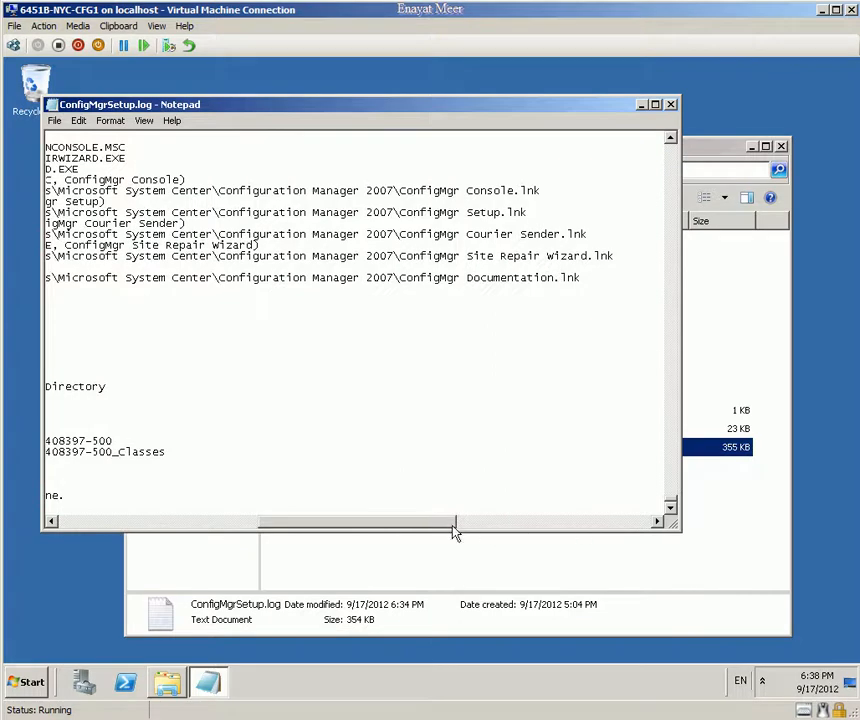
left_click_drag(409, 524, 192, 521)
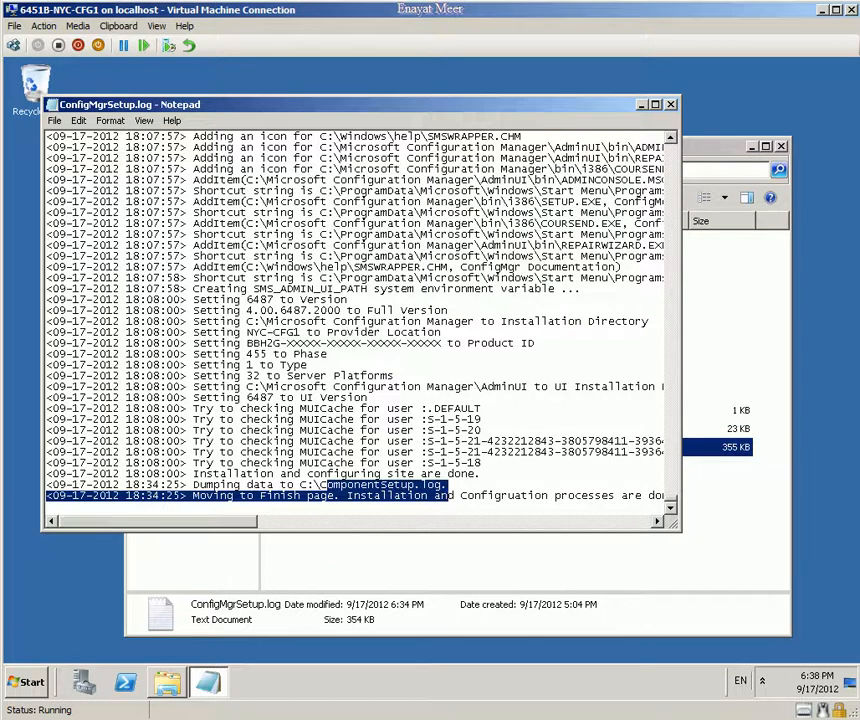
left_click(672, 106)
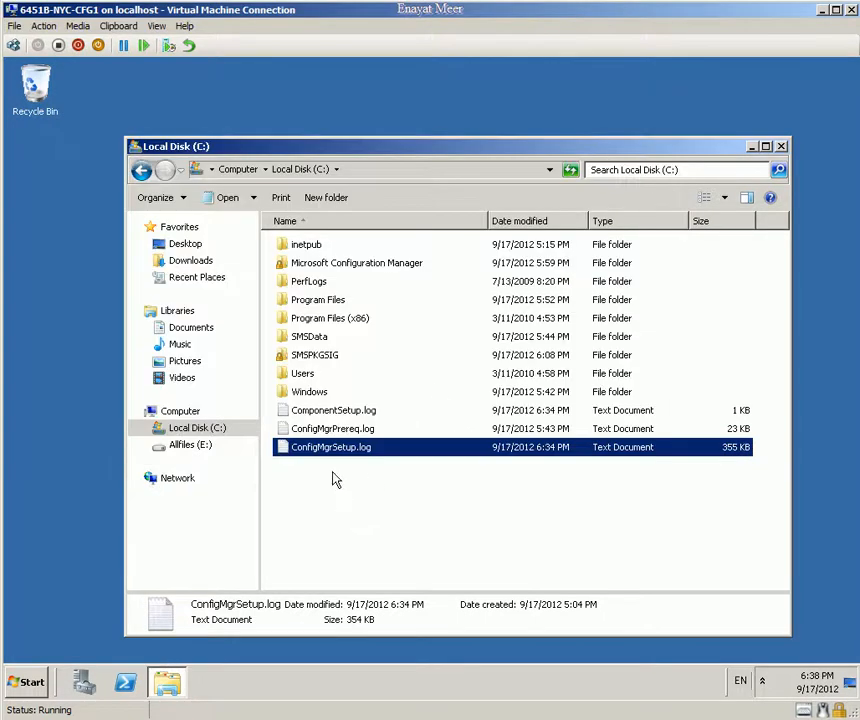
Open ComponentSetup.log and review the status of its setup actions, including the site database and Configuration Manager services
double_click(322, 411)
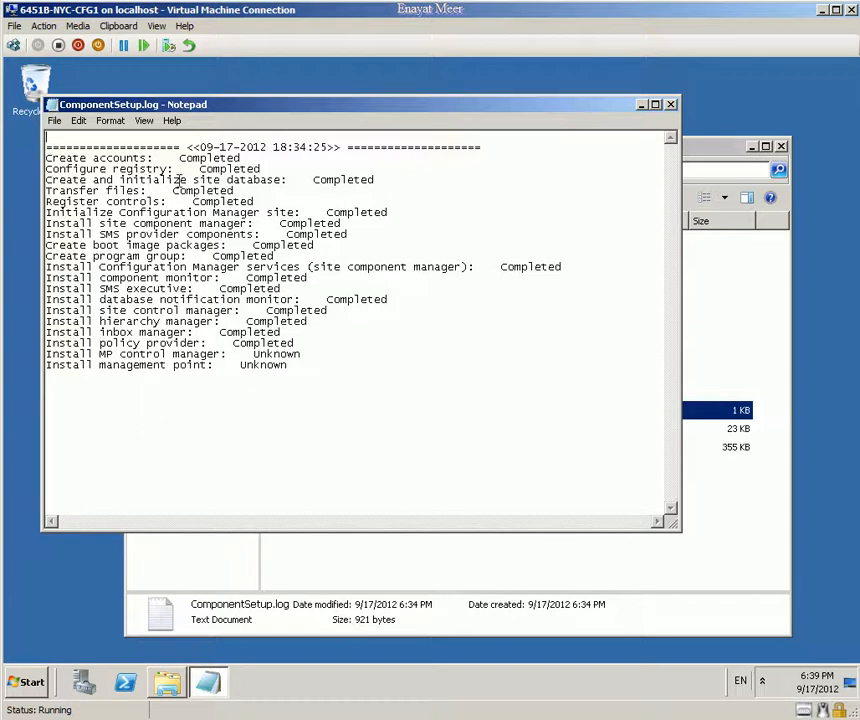
left_click_drag(127, 177, 376, 188)
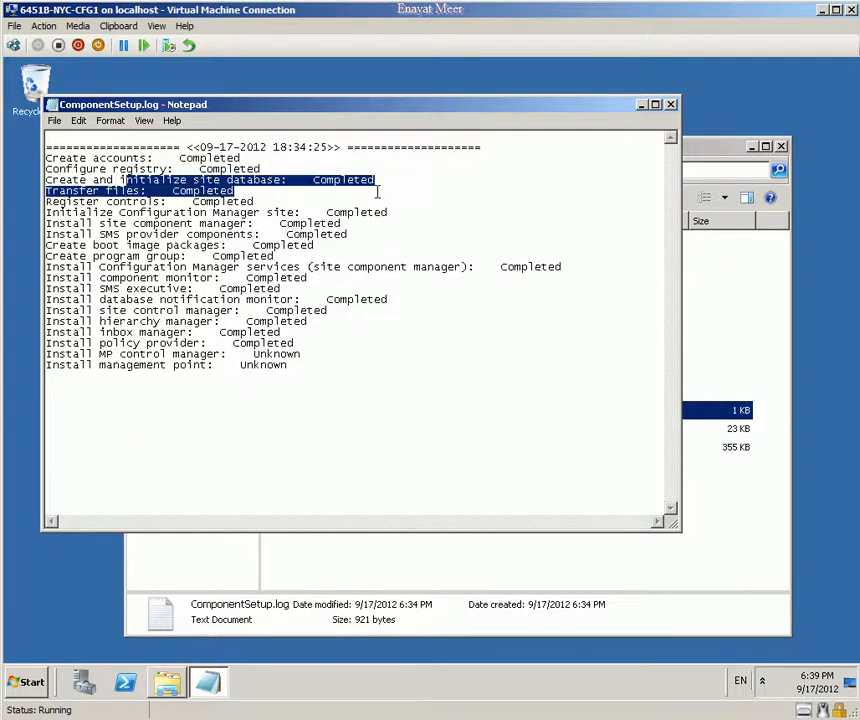
left_click(240, 250)
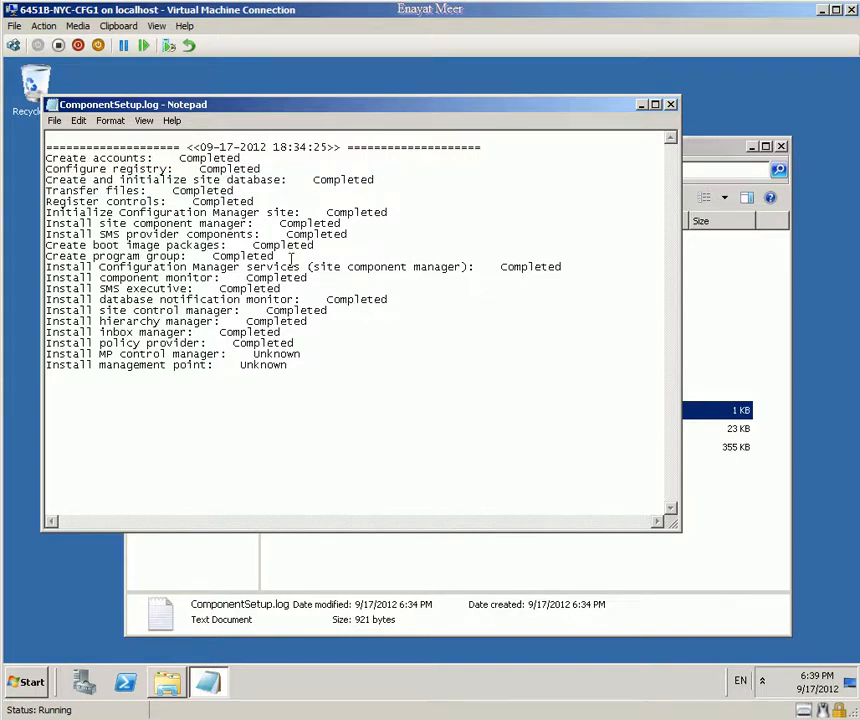
left_click_drag(307, 212, 326, 212)
left_click_drag(118, 267, 290, 279)
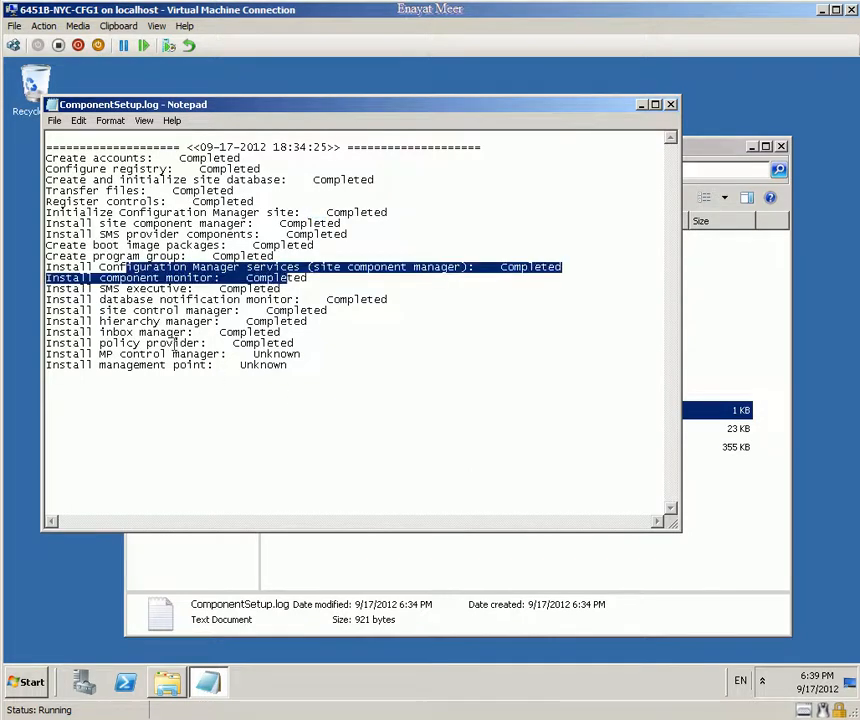
Check the SMS executive and management point entries in ComponentSetup.log, and close the log and the Local Disk (C:) window
left_click(113, 289)
left_click_drag(113, 289, 193, 290)
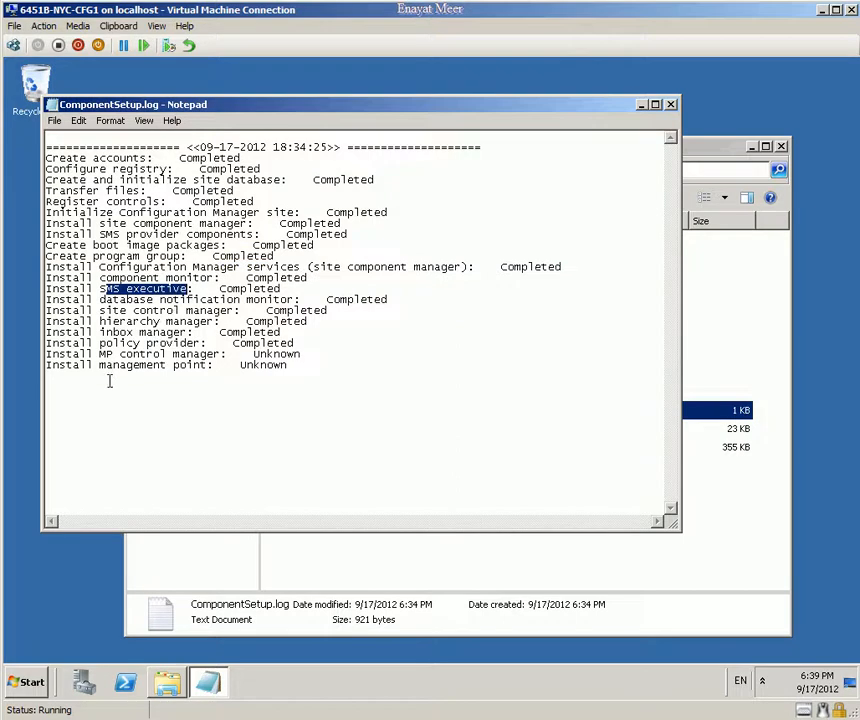
left_click_drag(104, 368, 215, 376)
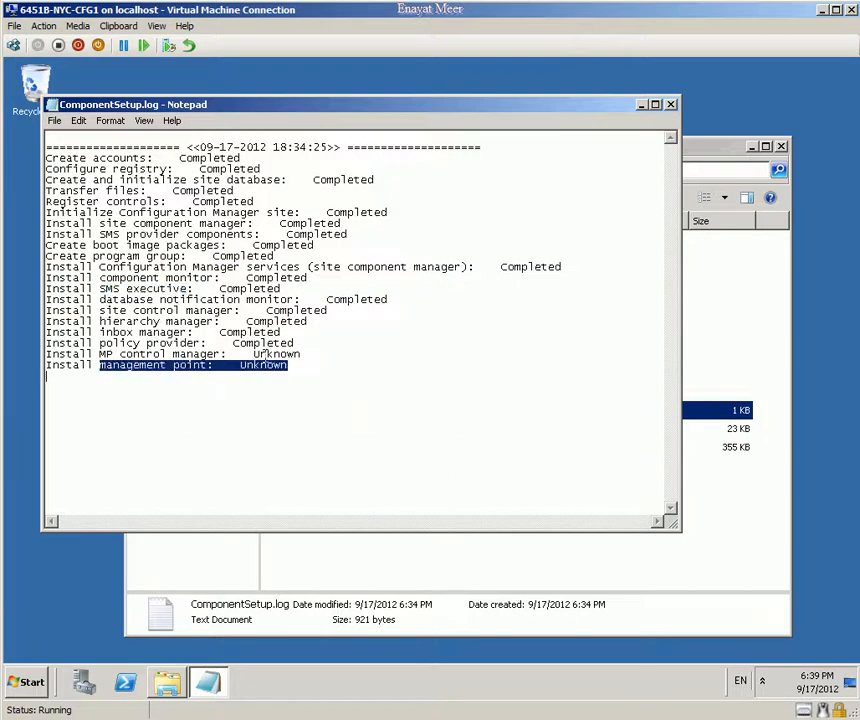
left_click(308, 455)
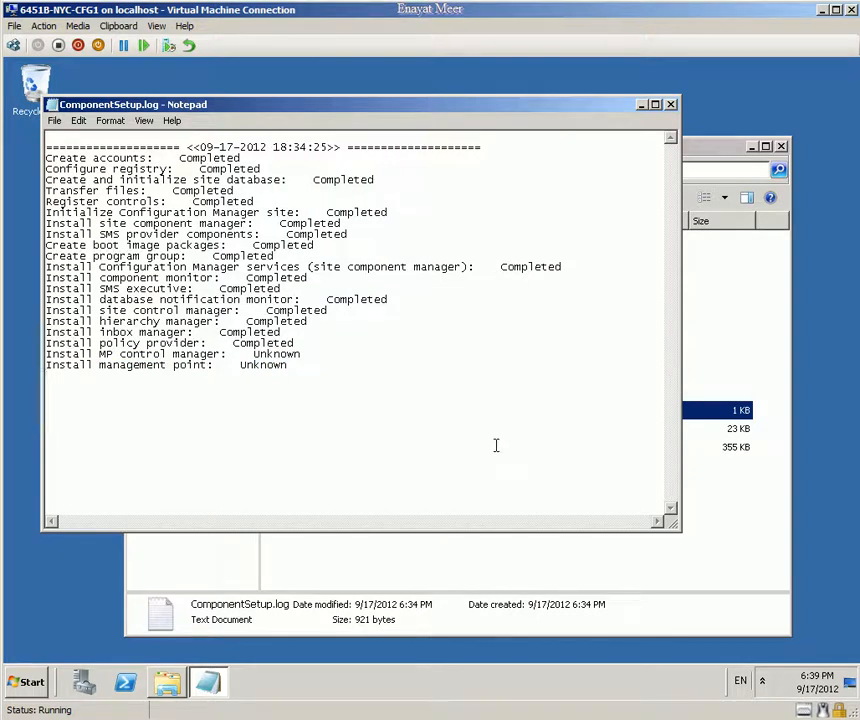
left_click(670, 104)
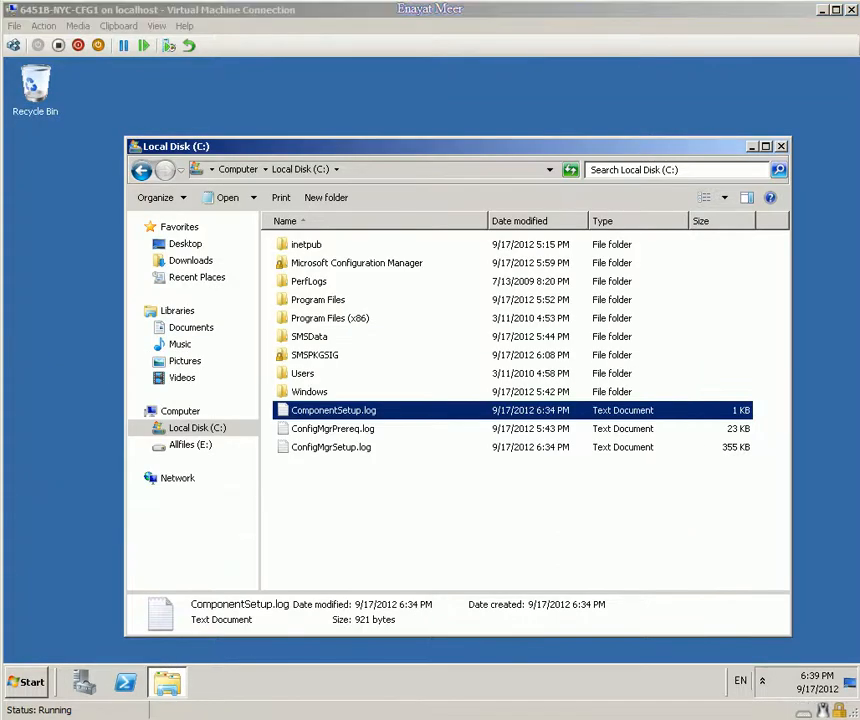
left_click(781, 147)
Open the ConfigMgr Console from the Configuration Manager 2007 program group
left_click(38, 676)
left_click(60, 621)
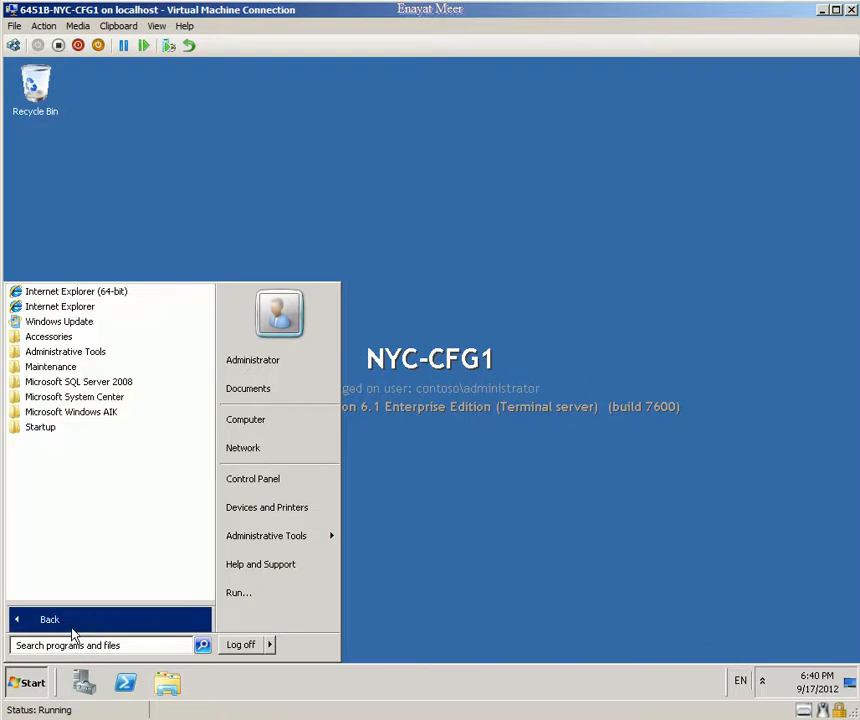
left_click(76, 400)
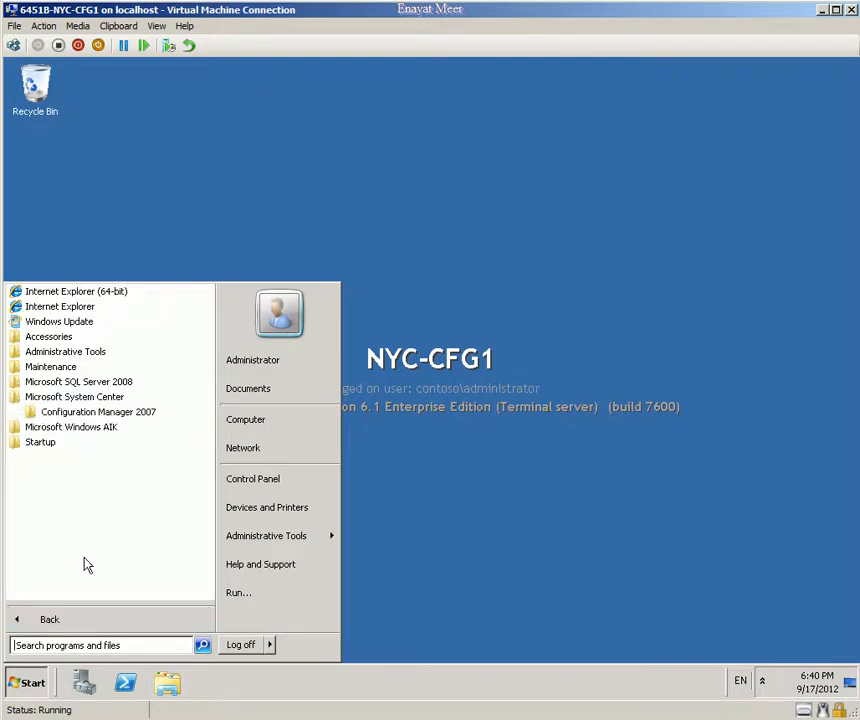
left_click(90, 414)
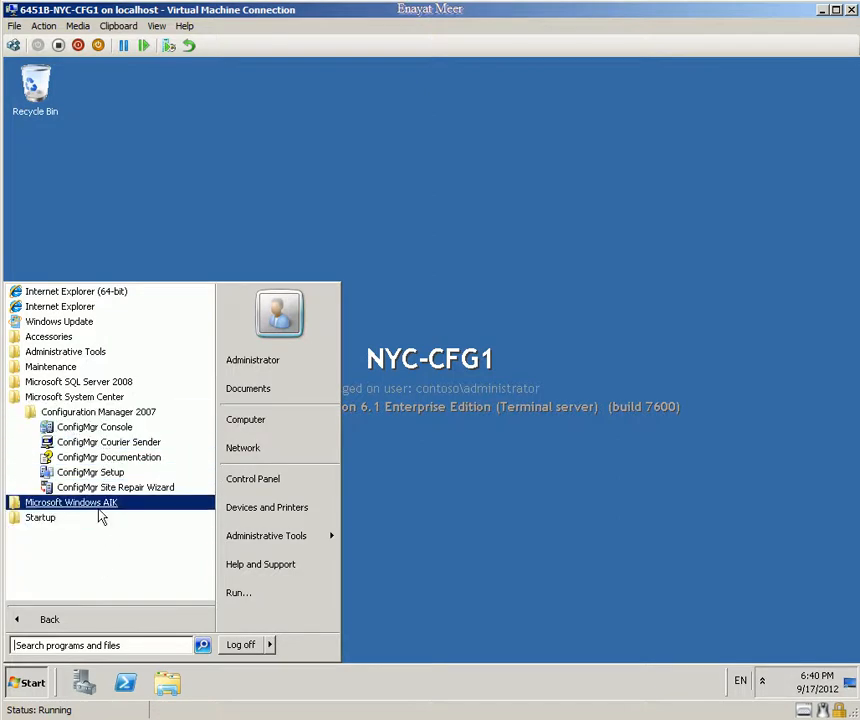
left_click(94, 427)
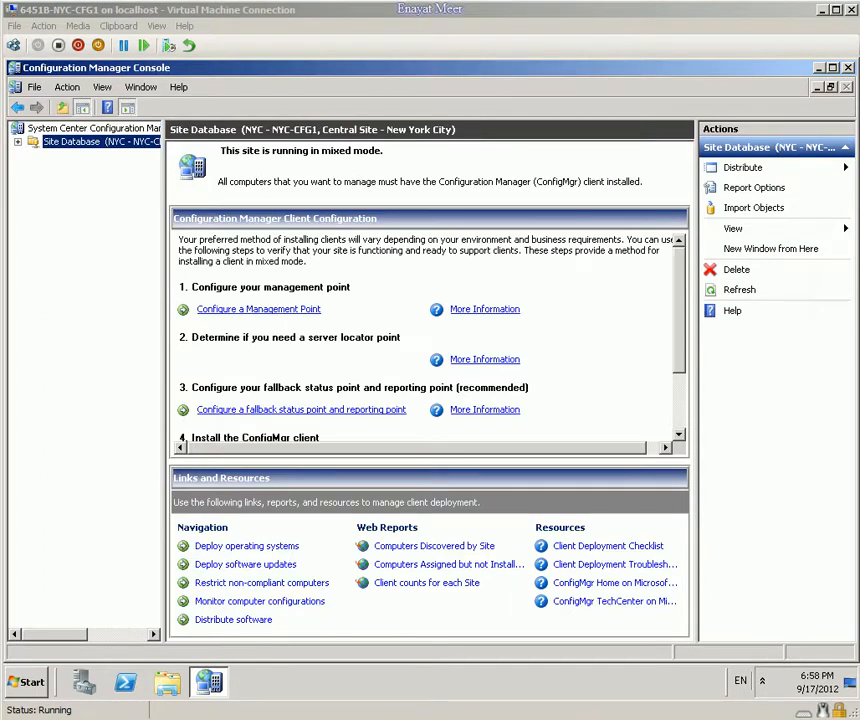
Review the general properties of the NYC central site under Site Management, close them, and expand the site's node
left_click(18, 142)
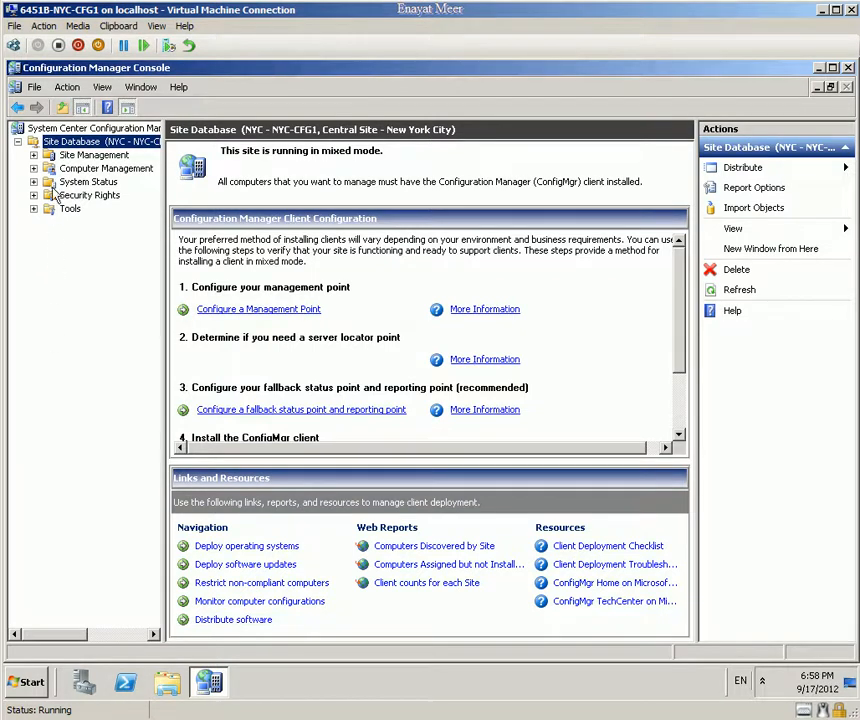
left_click(33, 156)
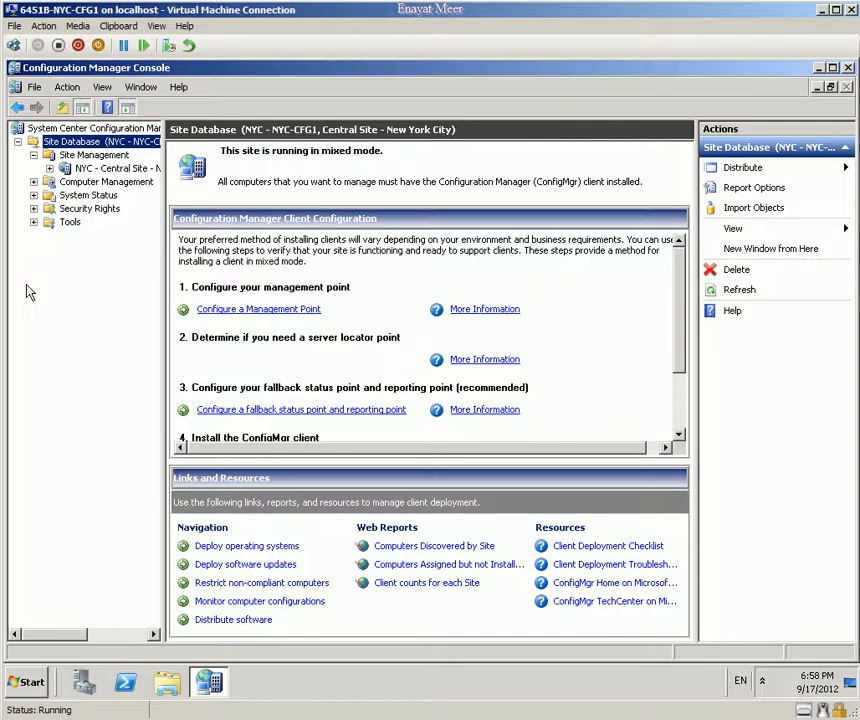
left_click(88, 170)
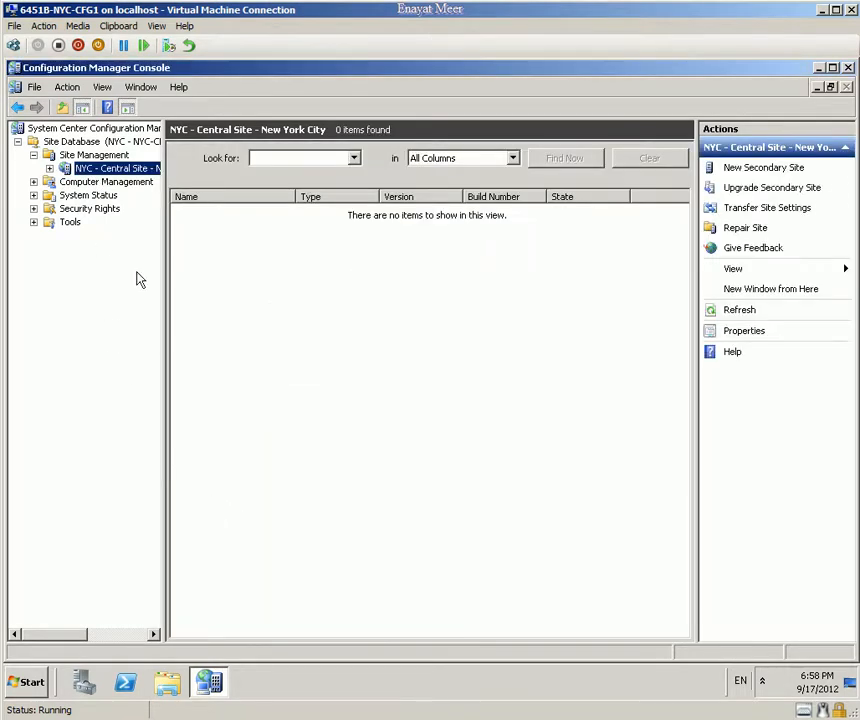
right_click(124, 170)
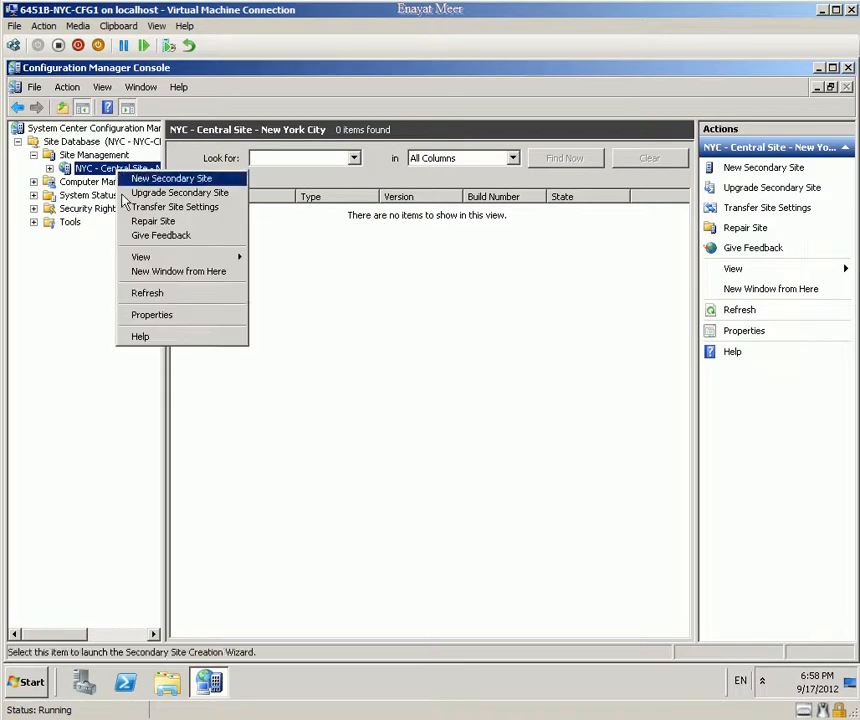
left_click(152, 315)
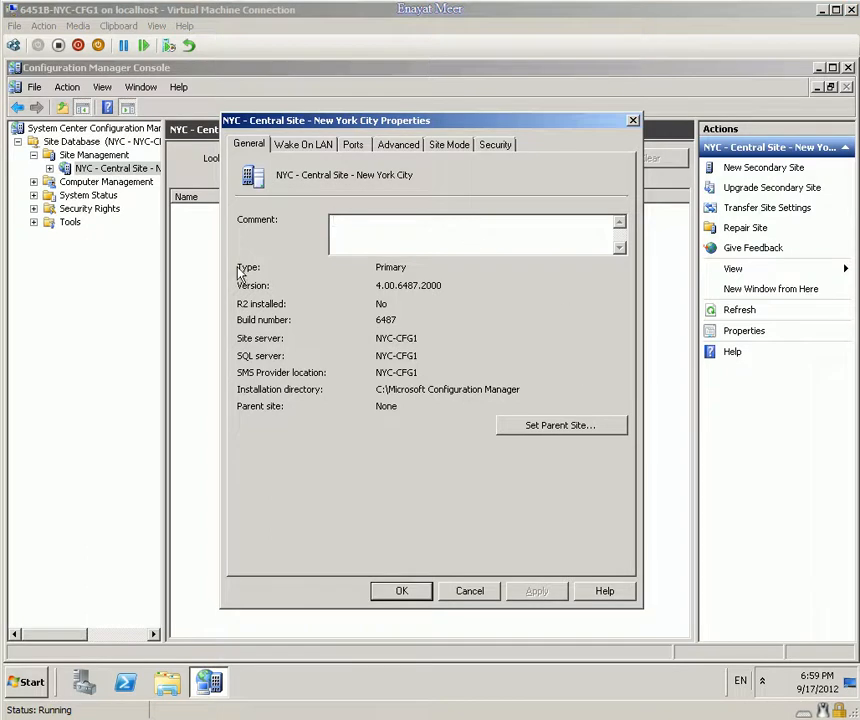
left_click(244, 304)
left_click(399, 592)
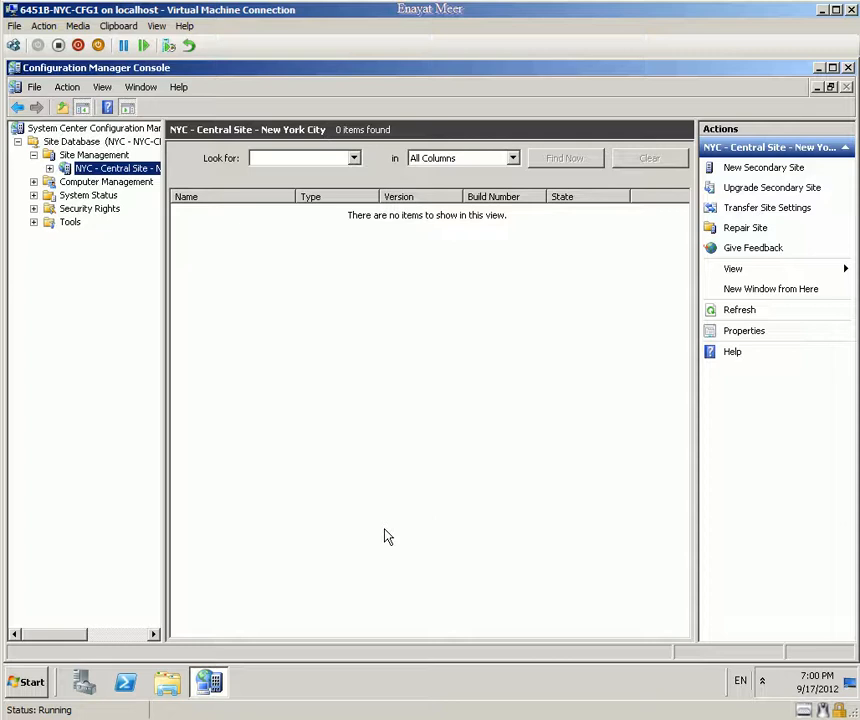
left_click(50, 169)
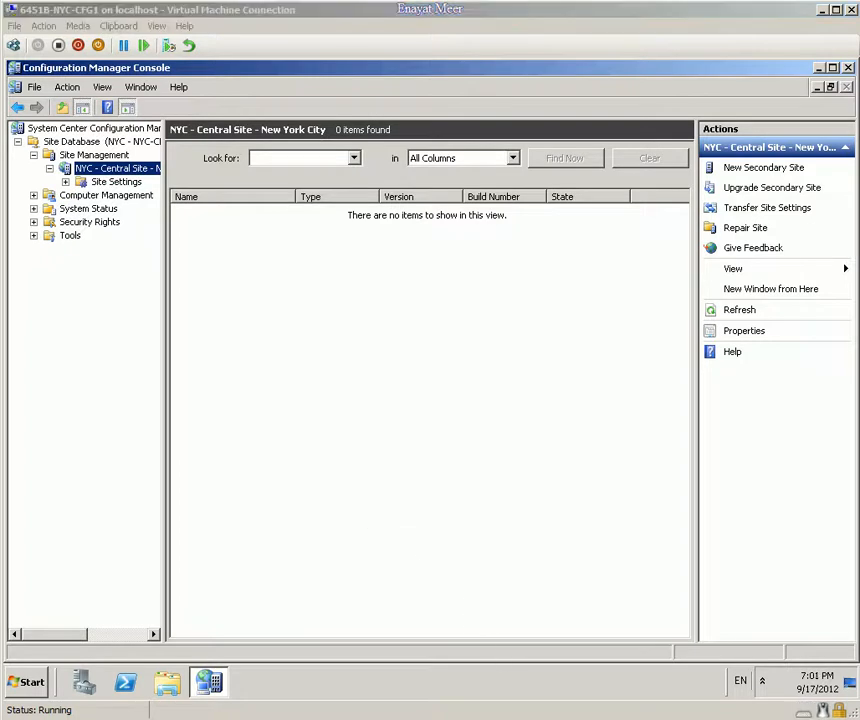
Switch to NYC-DC1, refresh Contoso.com in Active Directory Users and Computers, and inspect the contents of the System container
key("alt+Tab")
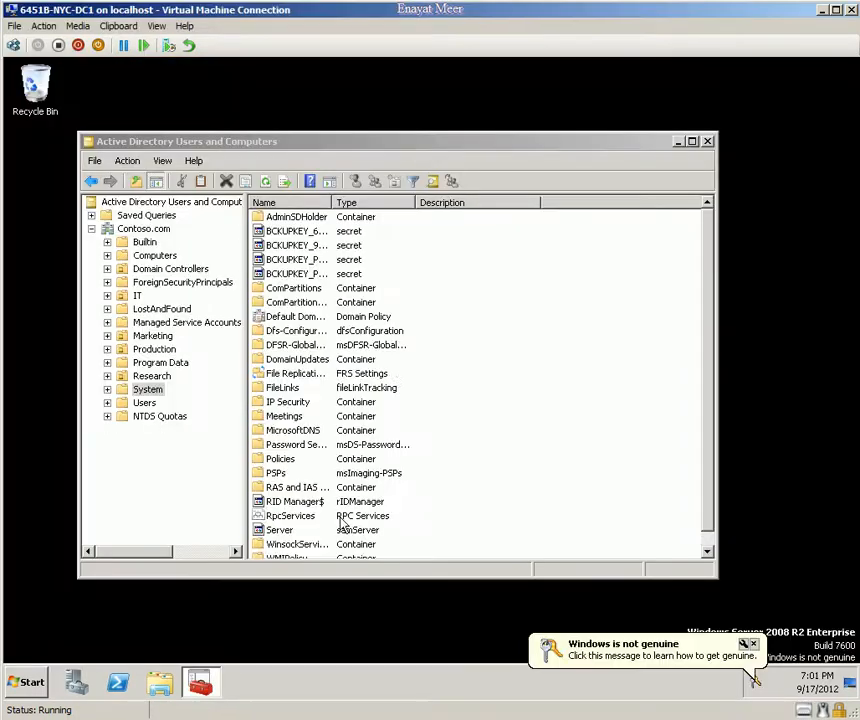
left_click(230, 380)
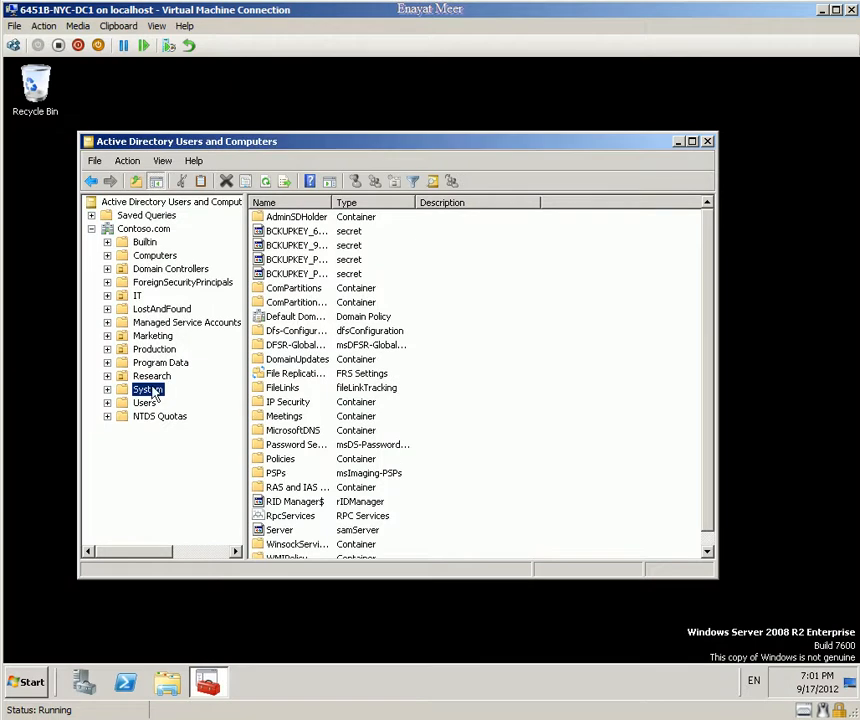
right_click(139, 230)
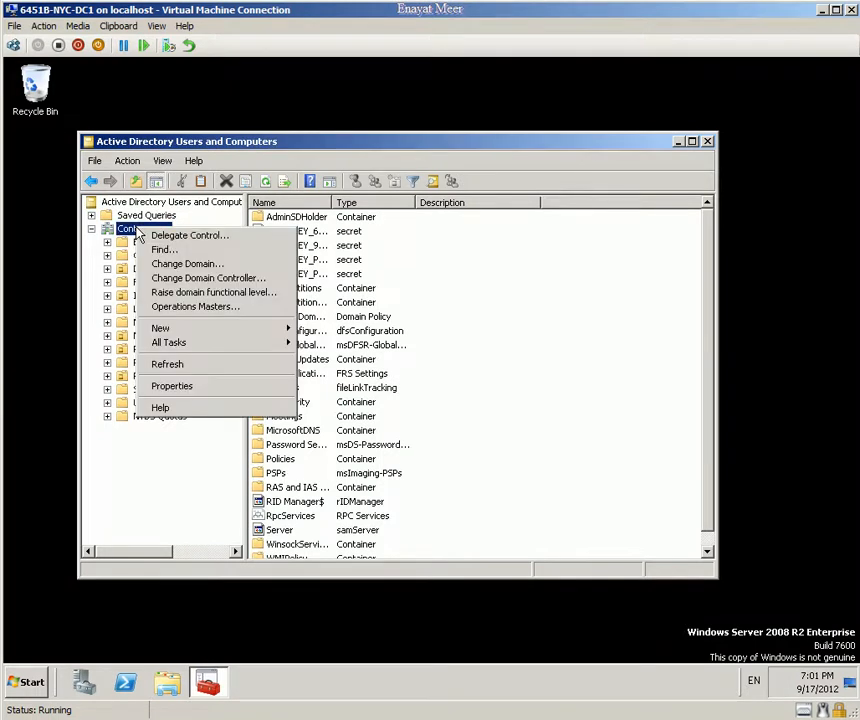
left_click(170, 365)
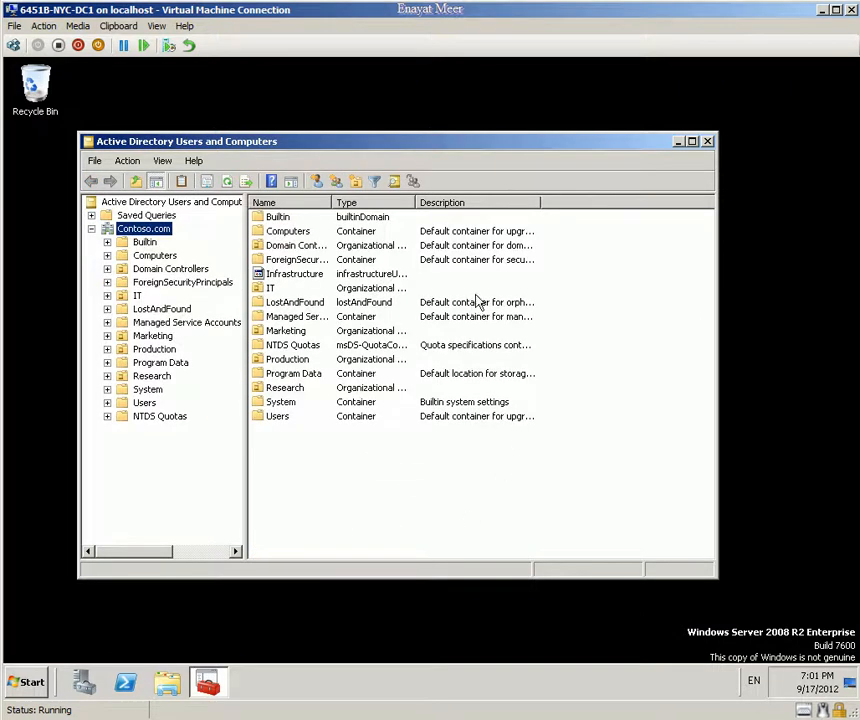
double_click(519, 143)
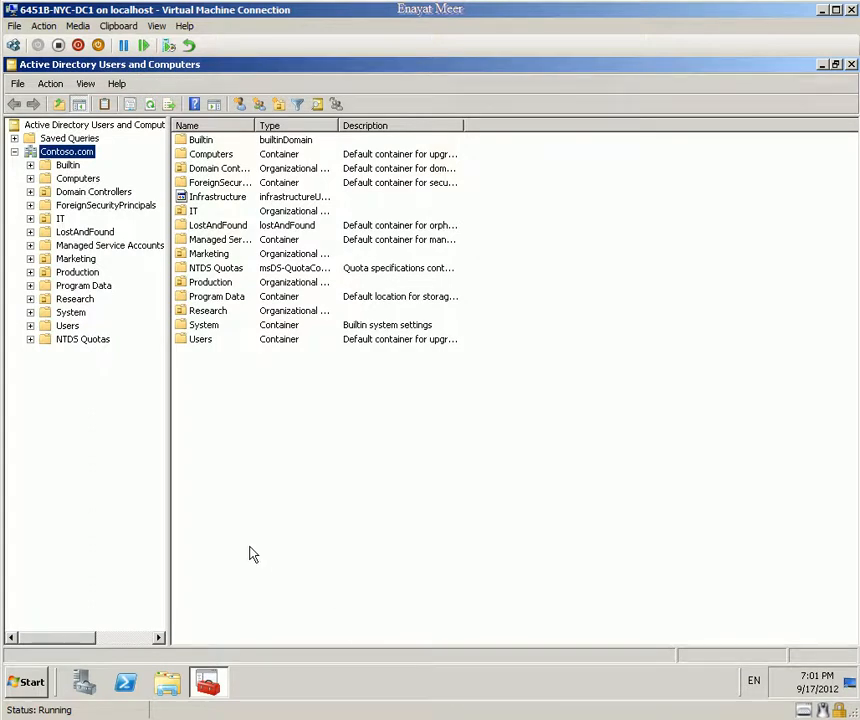
left_click(68, 313)
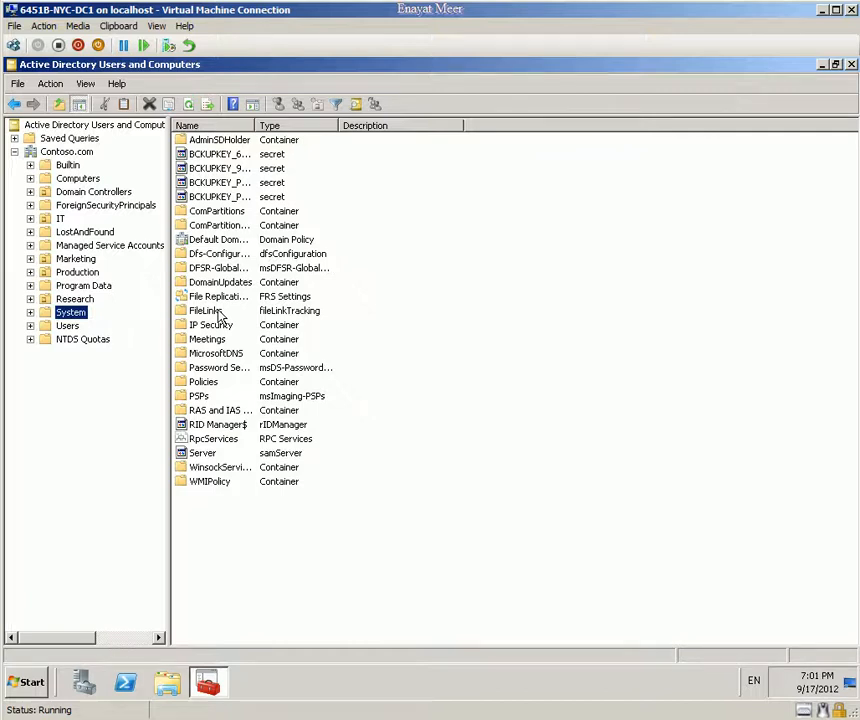
left_click(30, 312)
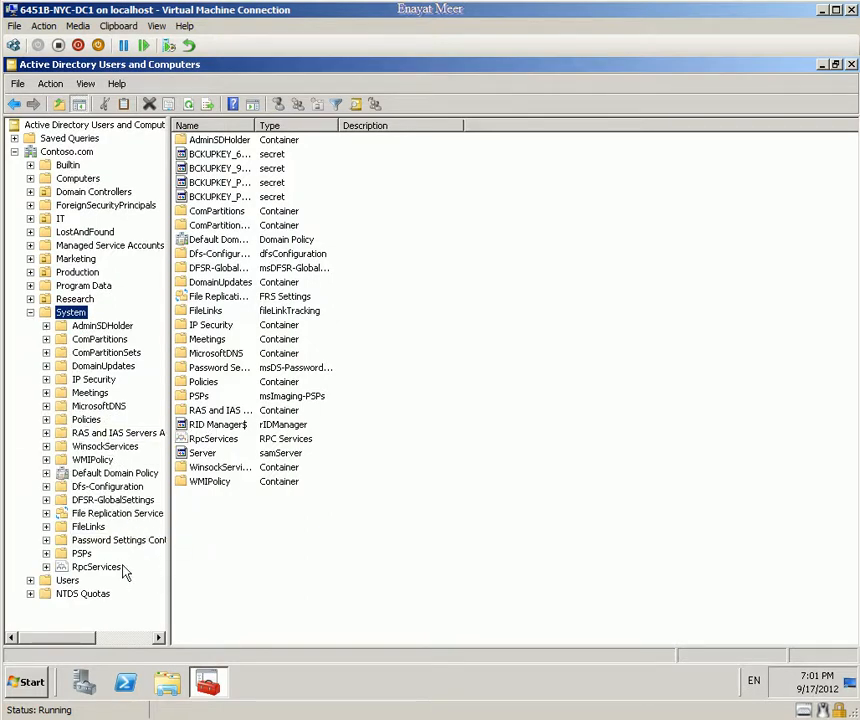
Return to NYC-CFG1 and open the folder E:\Labfiles\ConfigMgrR3 in Windows Explorer
mouse_move(208, 682)
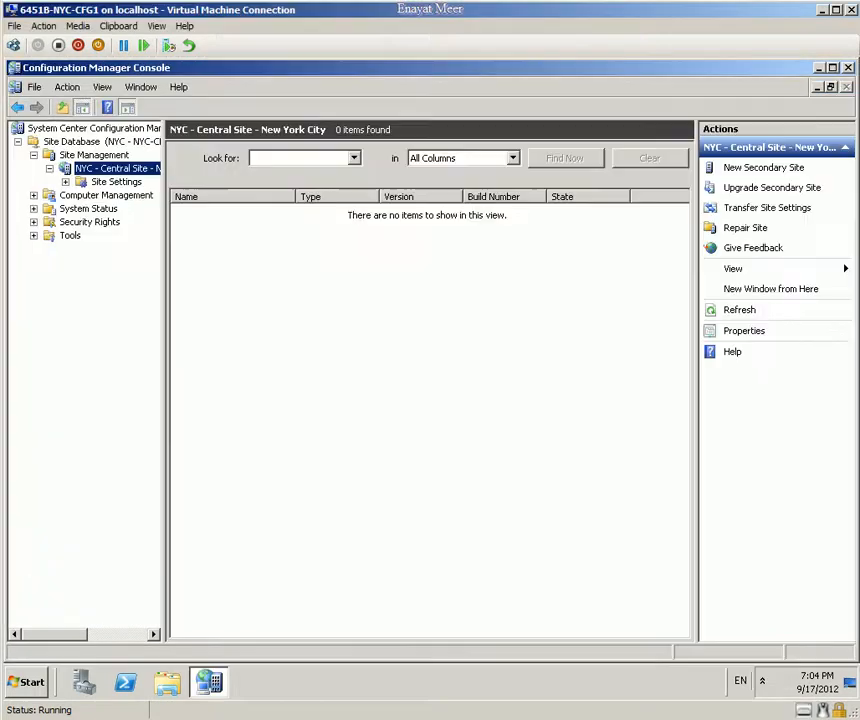
left_click(20, 681)
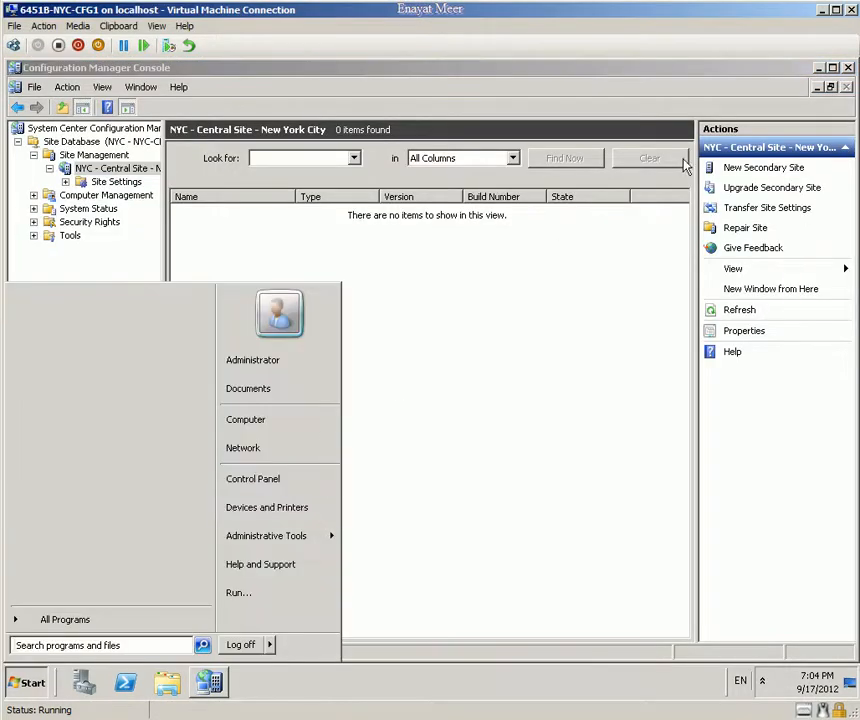
left_click(284, 426)
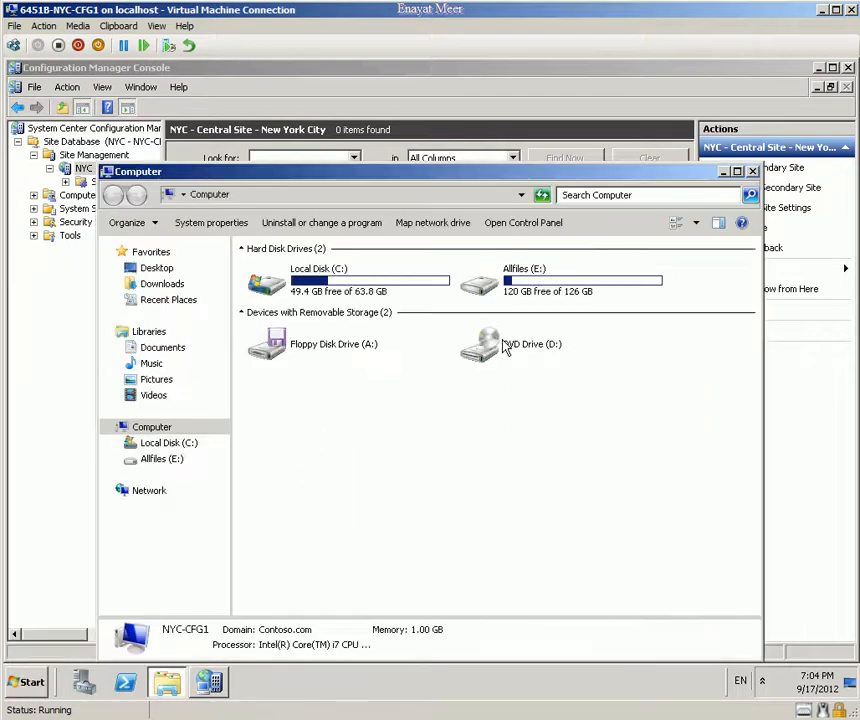
double_click(530, 288)
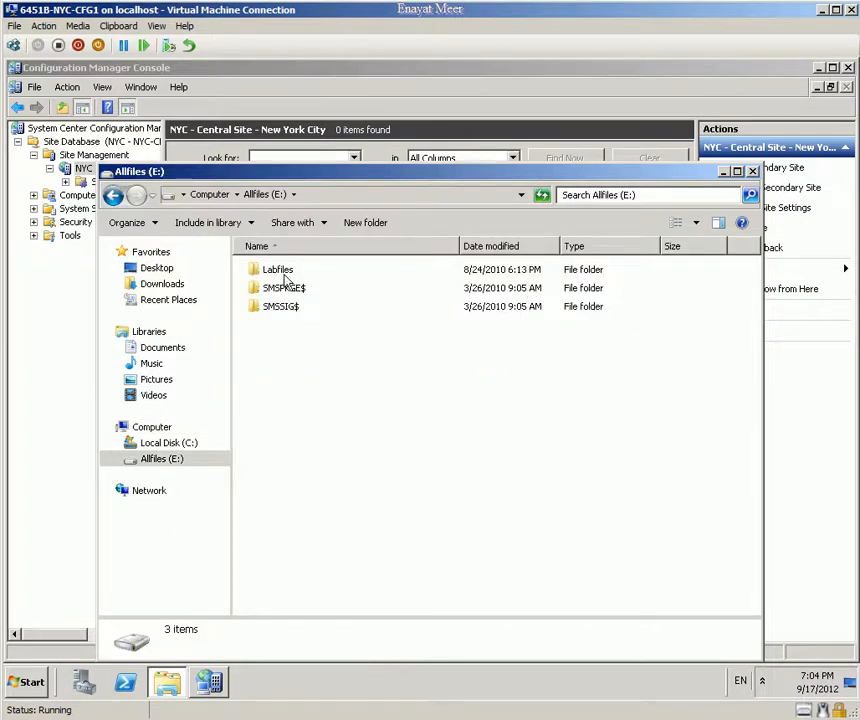
double_click(282, 272)
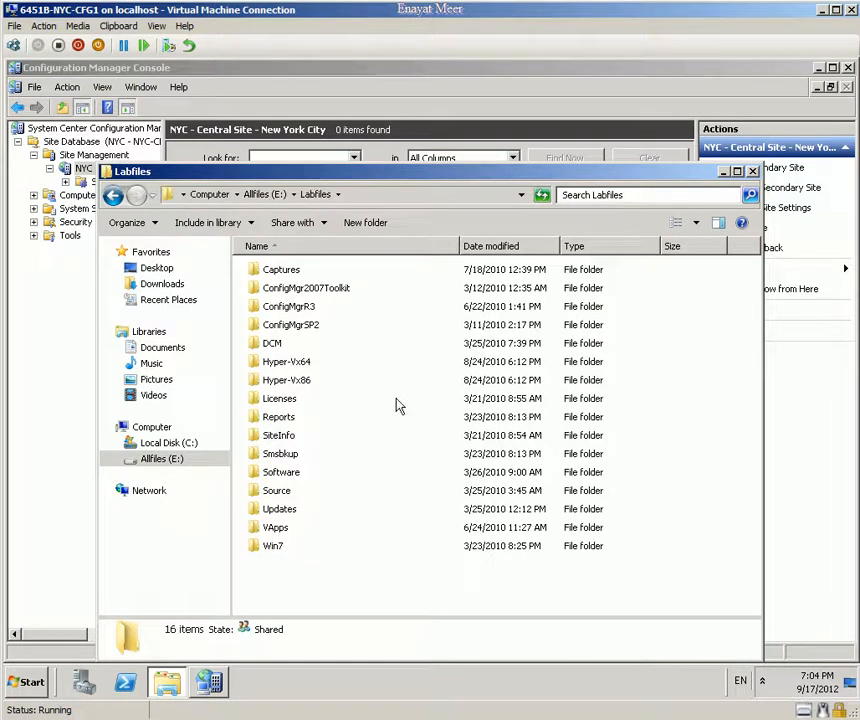
double_click(294, 307)
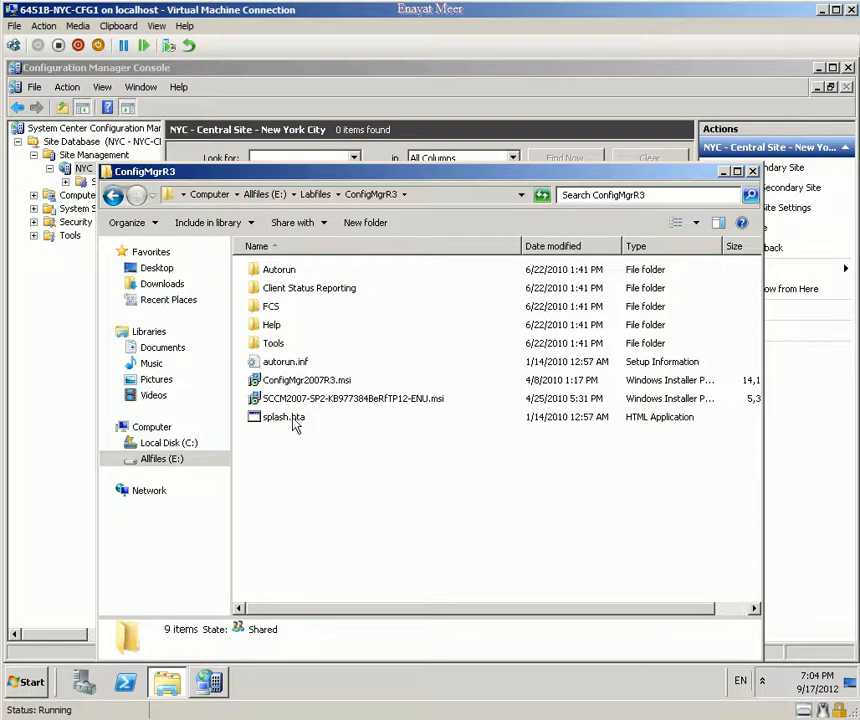
Launch SCCM2007-SP2-KB977384BeRfTP12-ENU.msi, accept the license terms, and start installing the software update
left_click(368, 400)
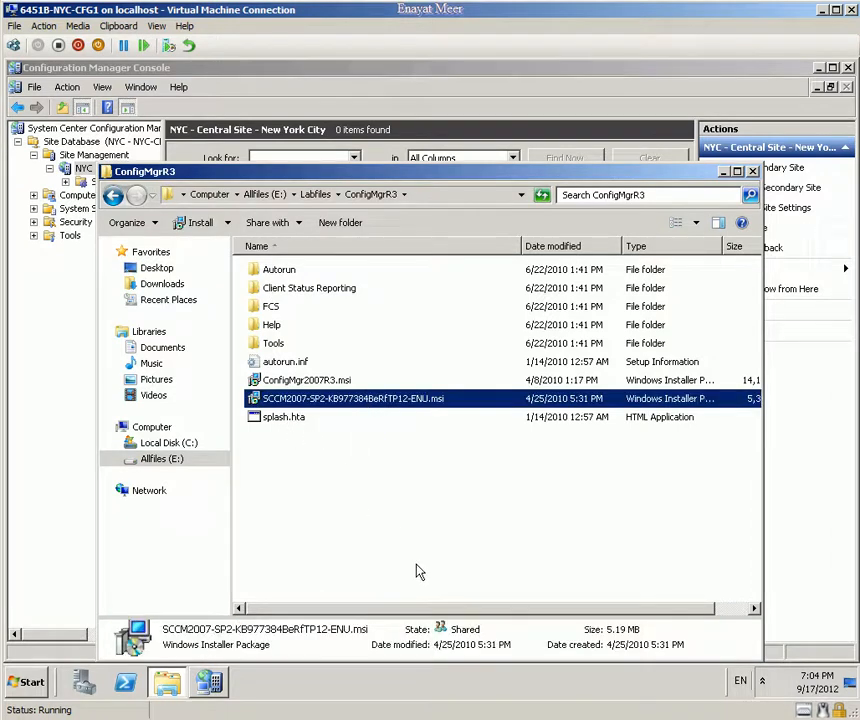
double_click(350, 400)
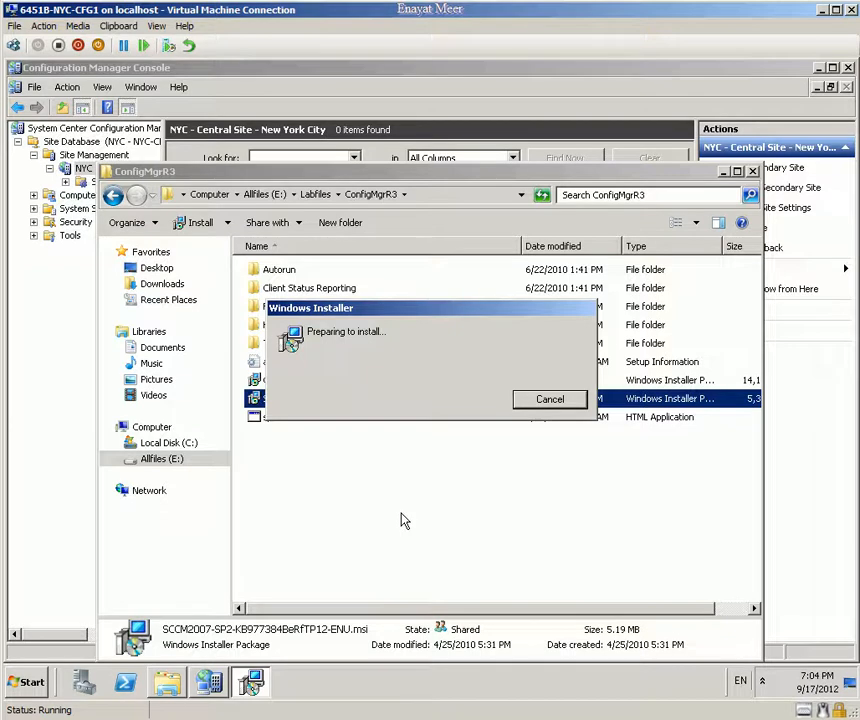
left_click(514, 497)
left_click(258, 434)
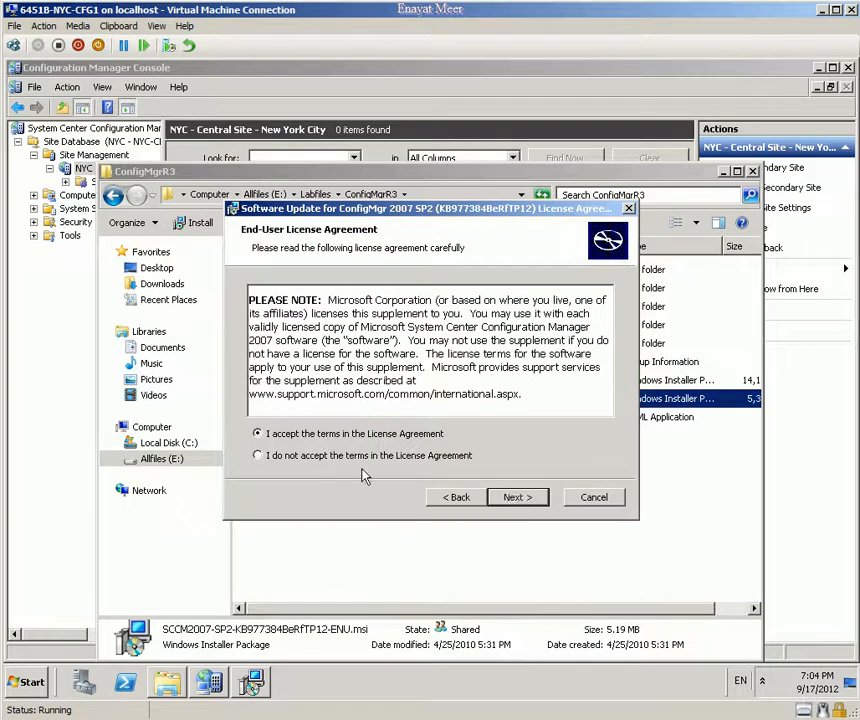
left_click(512, 497)
left_click(519, 498)
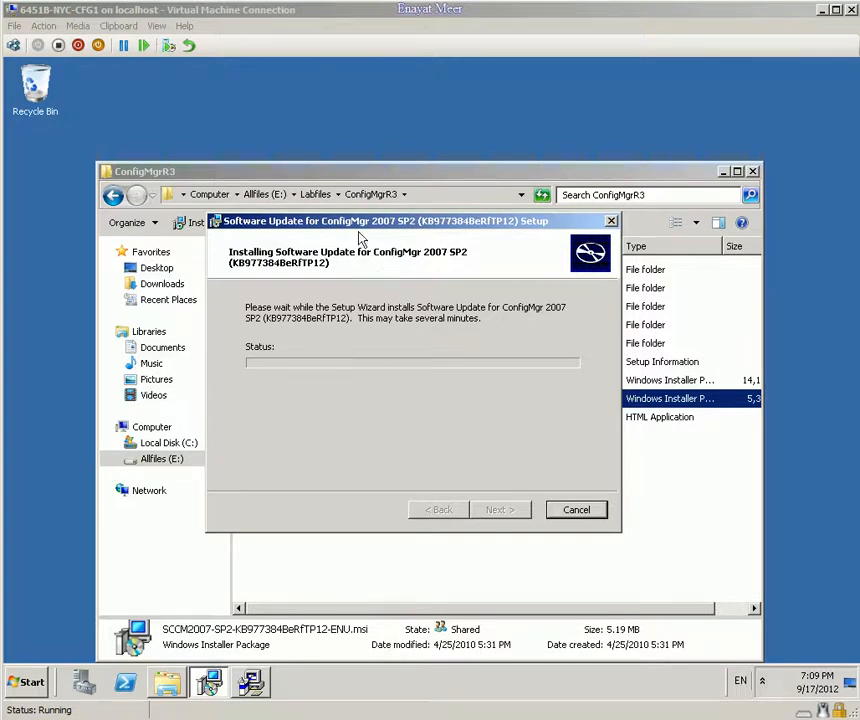
In the KB977384BeRfTP12 installation, keep the option to create a package and program now and continue to their names
left_click_drag(347, 229, 532, 124)
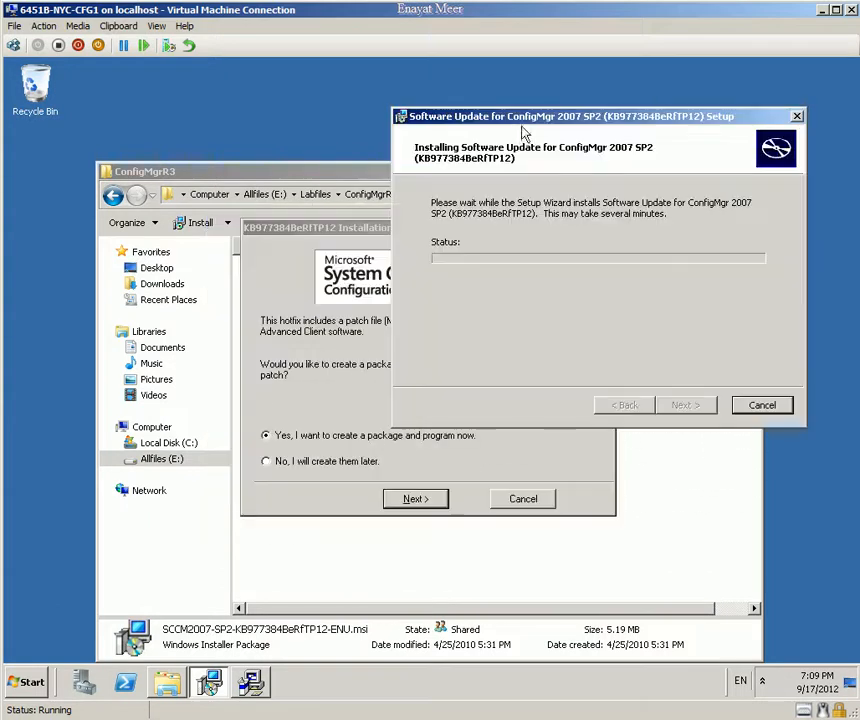
left_click(331, 408)
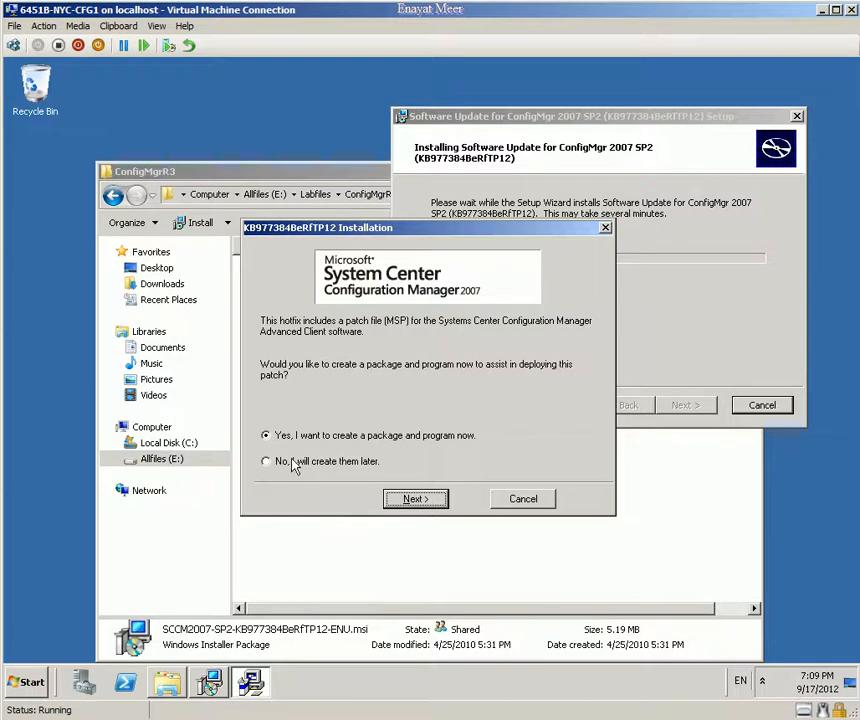
left_click(417, 499)
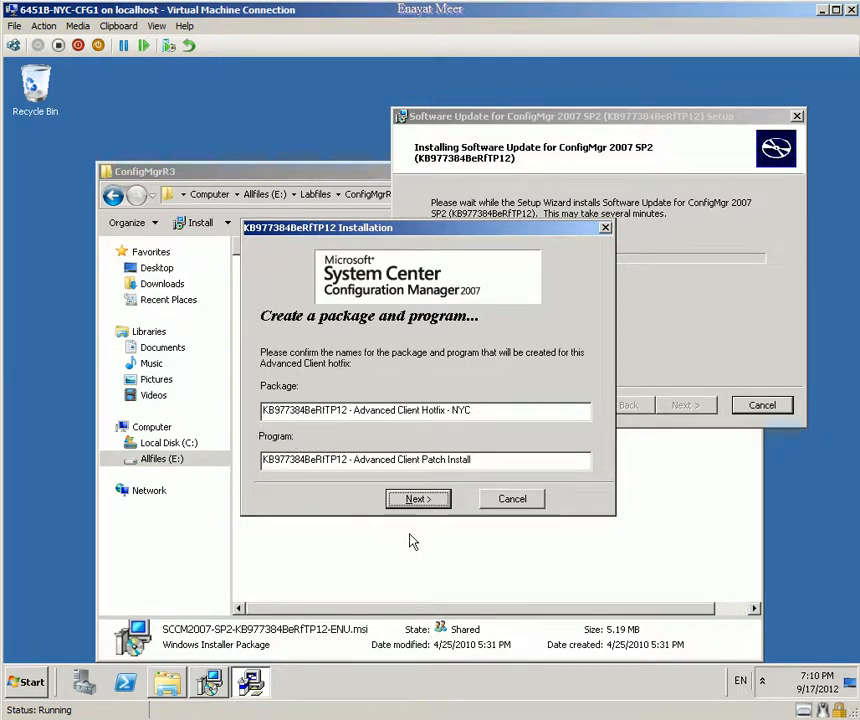
Keep the default package name, program name and package source location, pass the client hotfix notes, and finish the KB977384 update setup
left_click(392, 505)
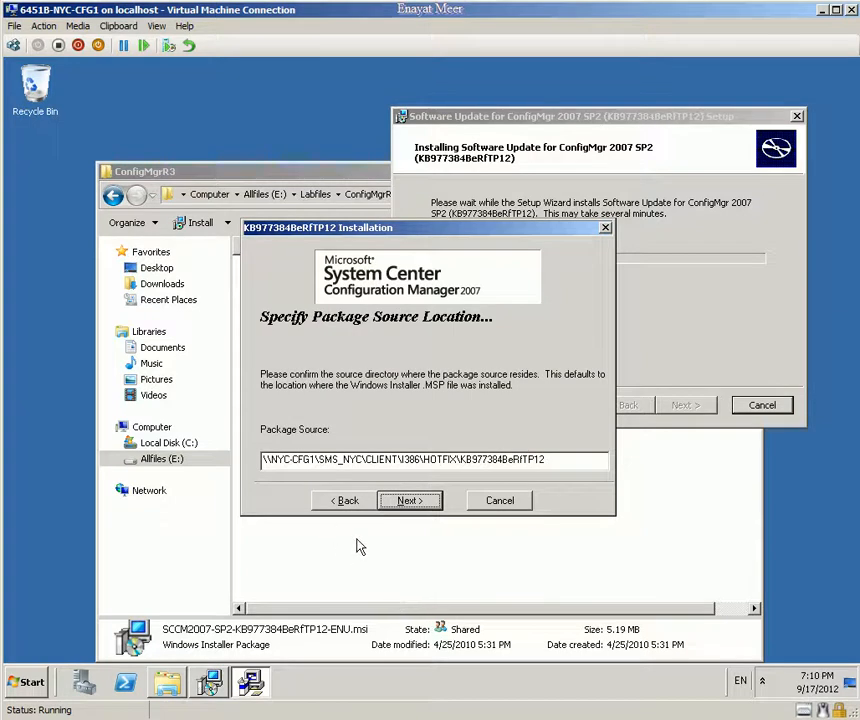
left_click(412, 502)
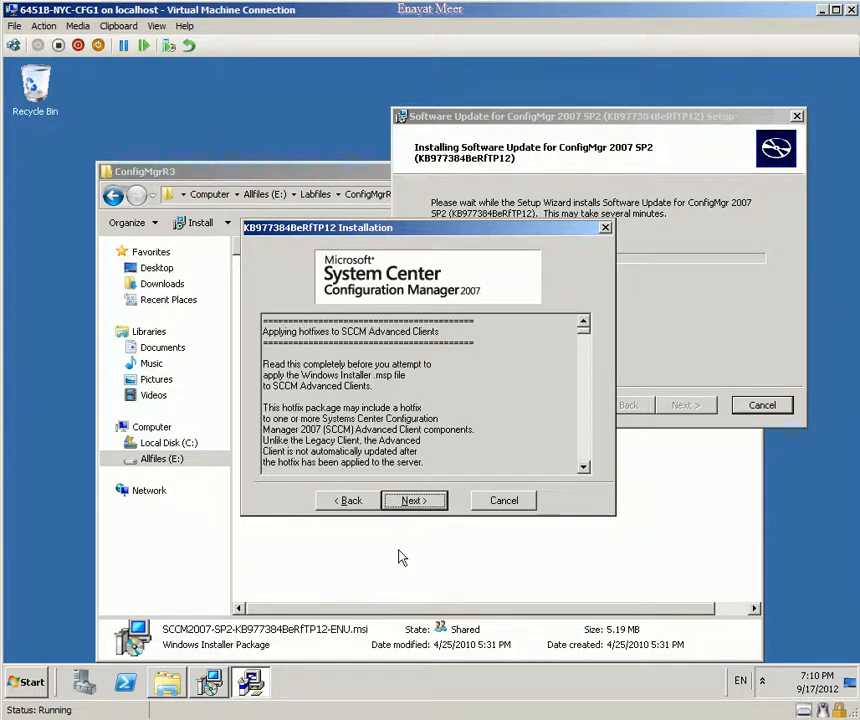
left_click(420, 505)
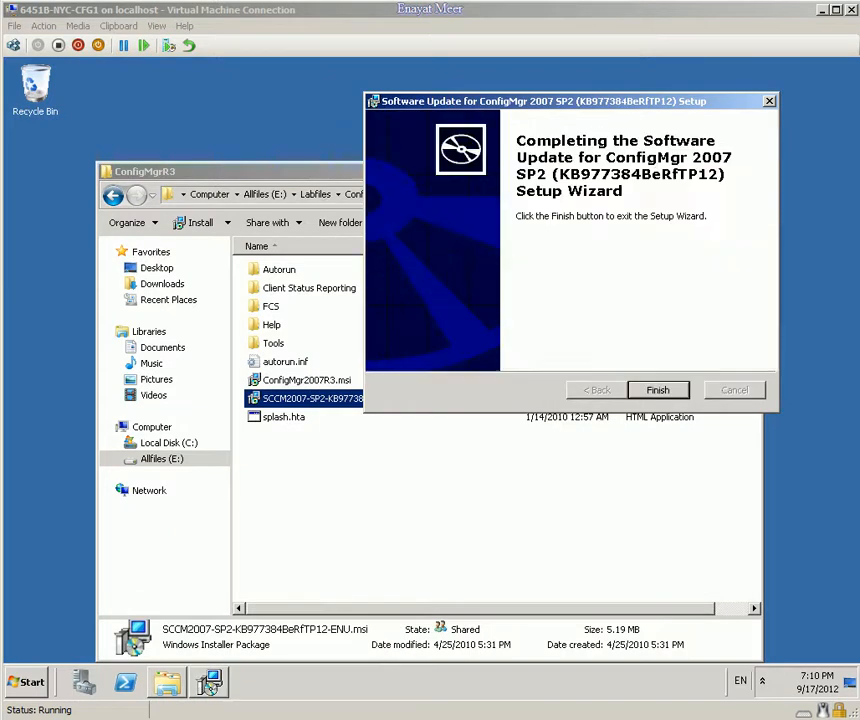
left_click(656, 392)
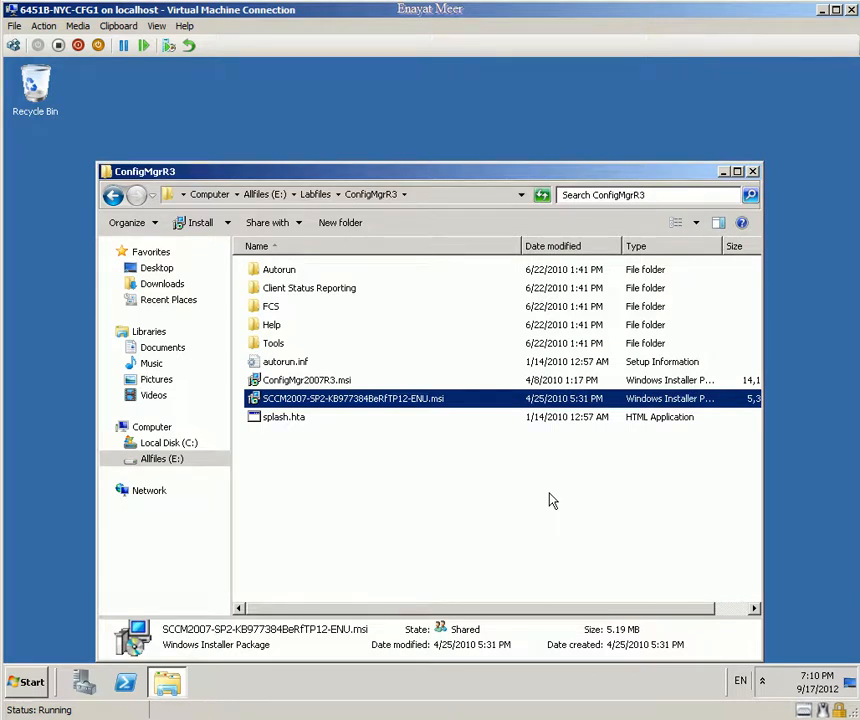
Launch splash.hta from the ConfigMgrR3 folder, start the Configuration Manager 2007 R3 installation, and accept its license agreement
left_click(296, 420)
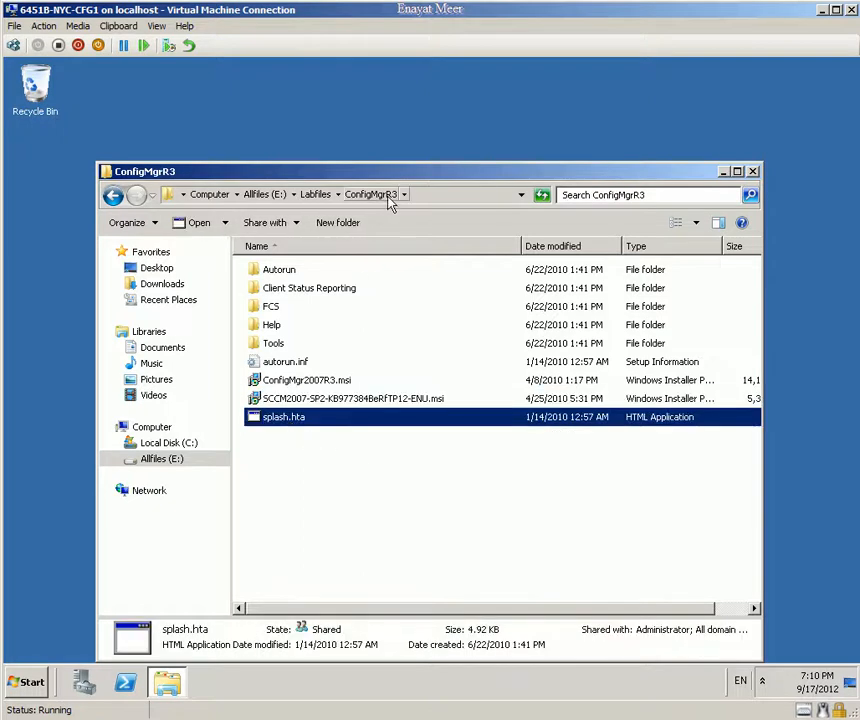
double_click(284, 421)
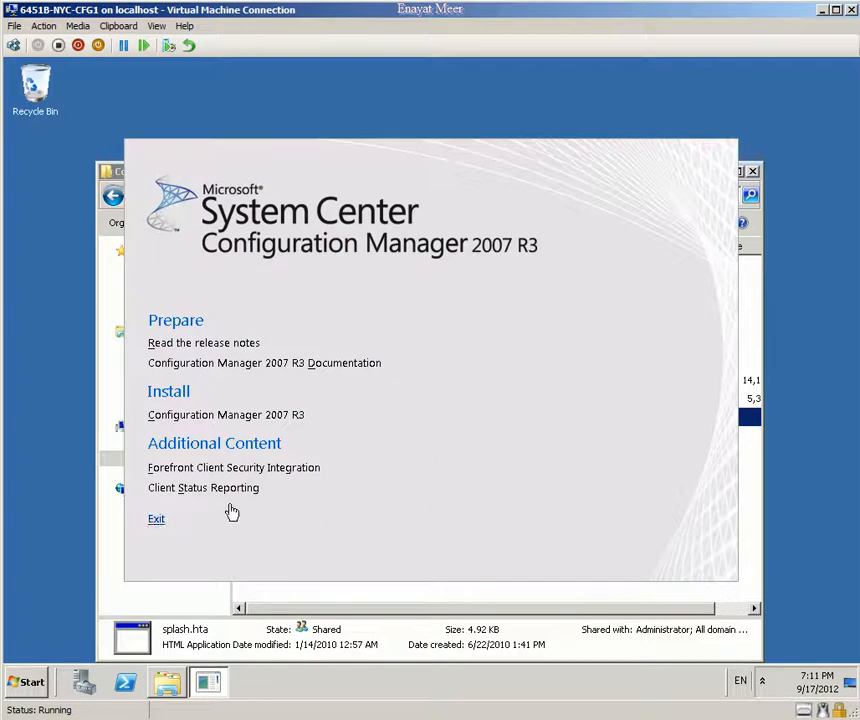
left_click(185, 420)
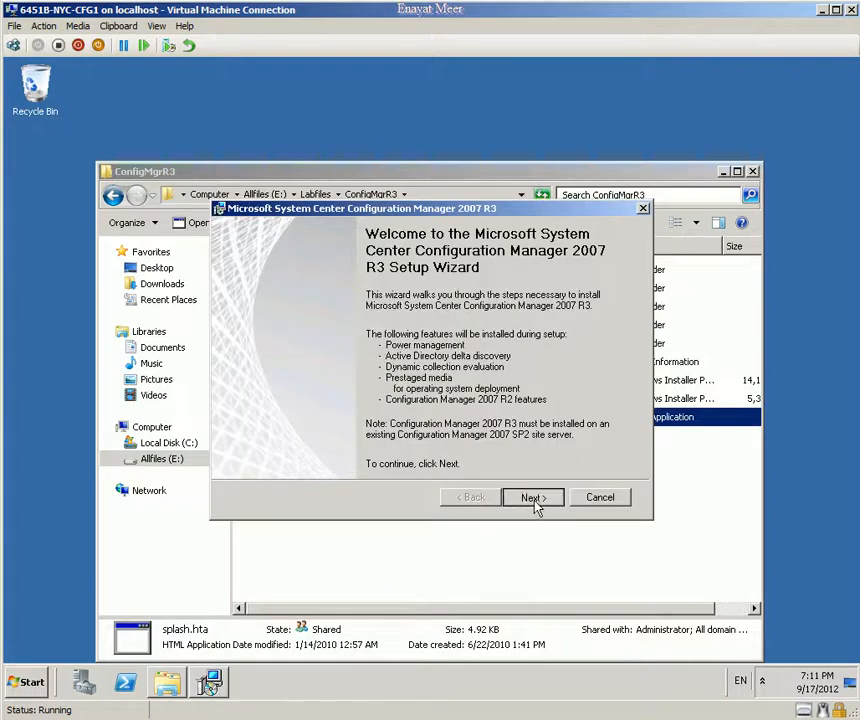
left_click(537, 497)
left_click(340, 428)
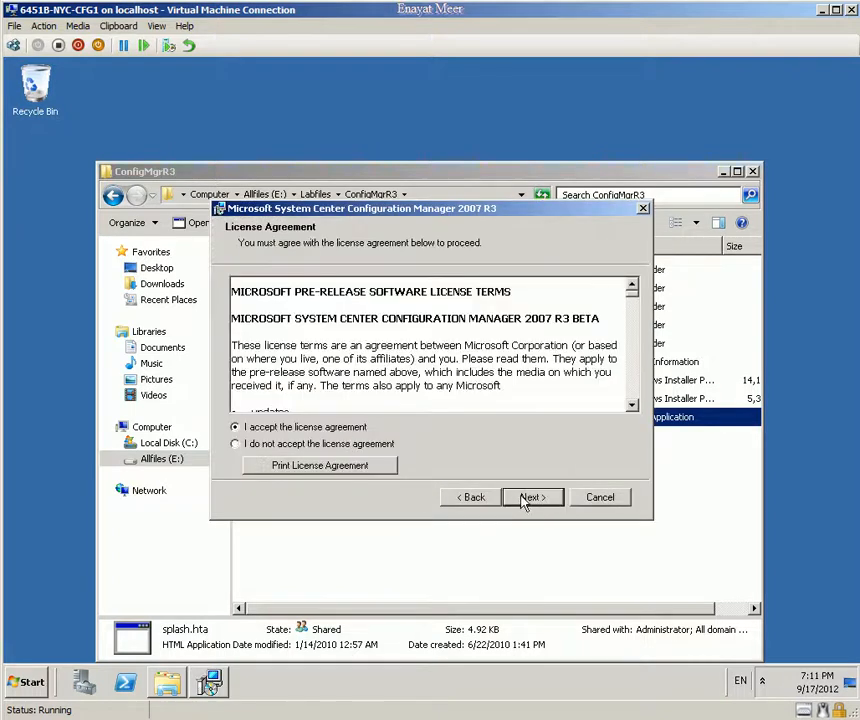
left_click(525, 497)
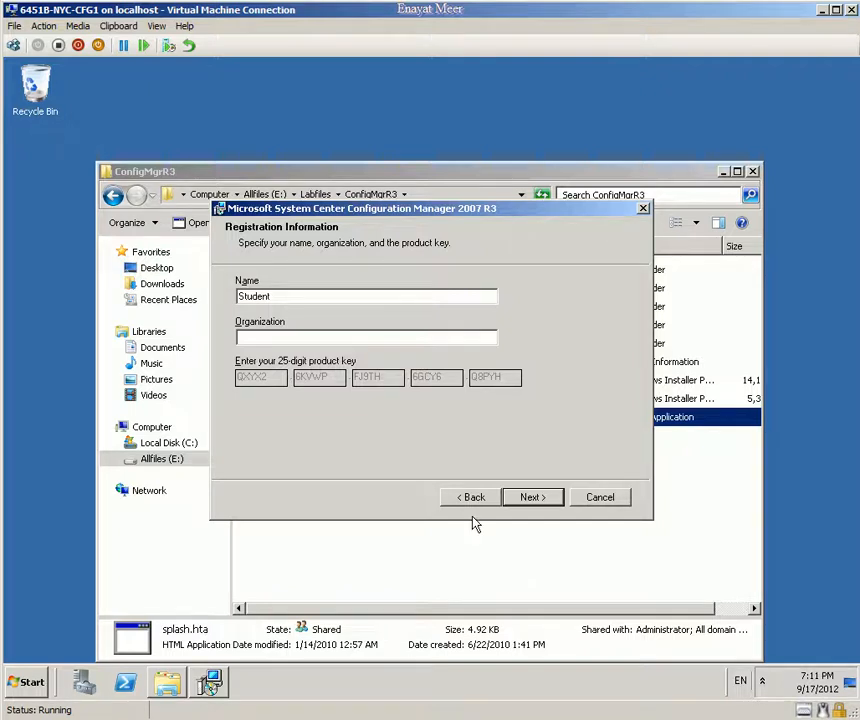
Keep the prefilled registration information, run the Configuration Manager 2007 R3 installation to completion, and close the ConfigMgrR3 folder
left_click(298, 338)
left_click(515, 494)
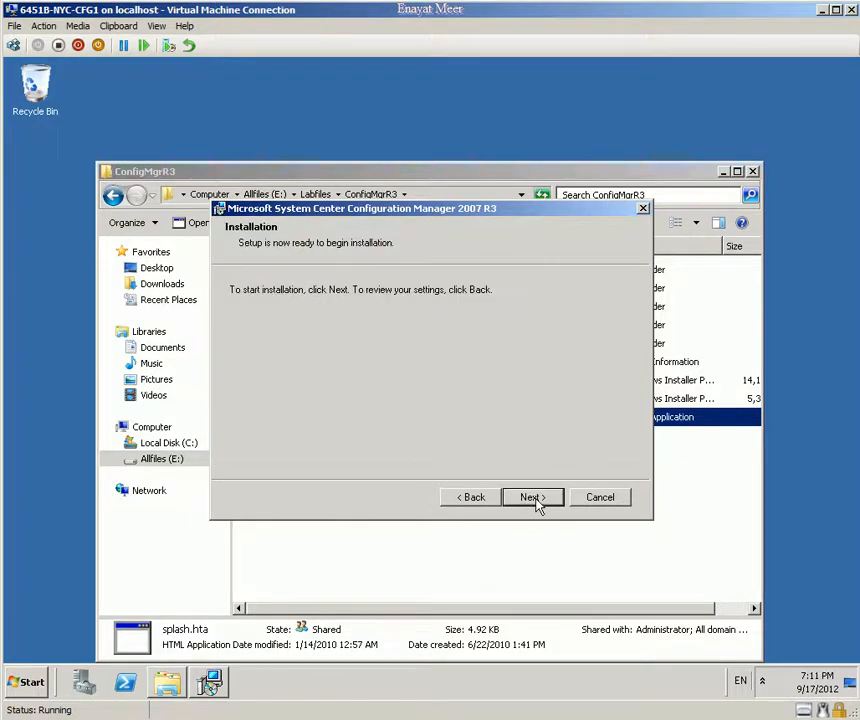
left_click(541, 503)
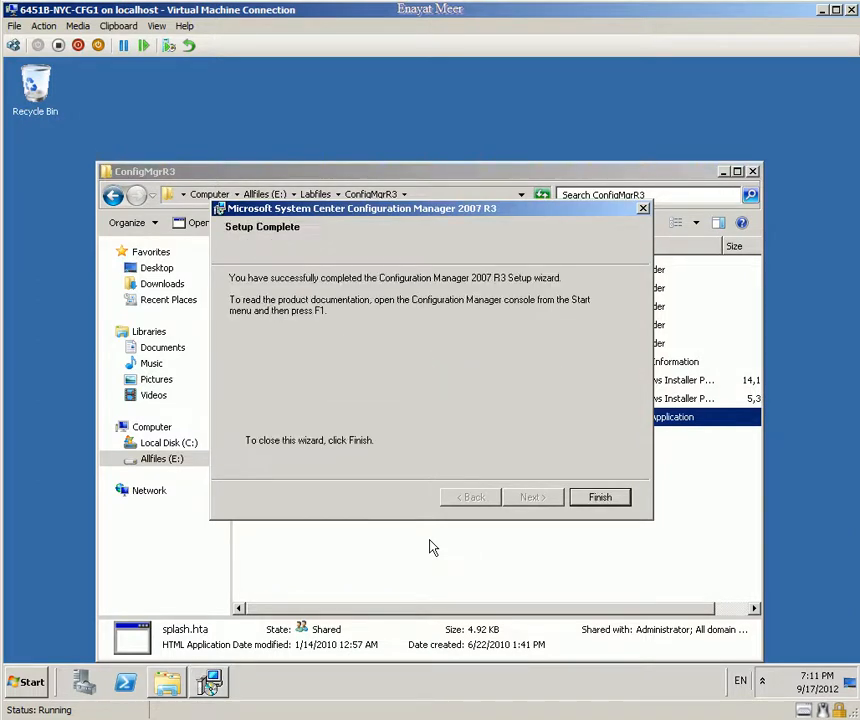
left_click(600, 497)
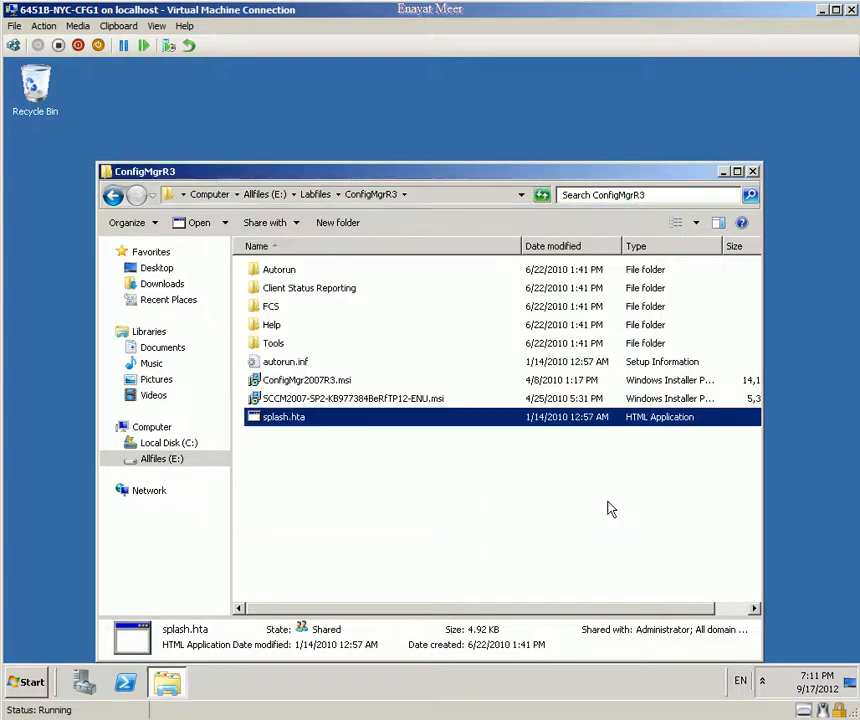
left_click(753, 172)
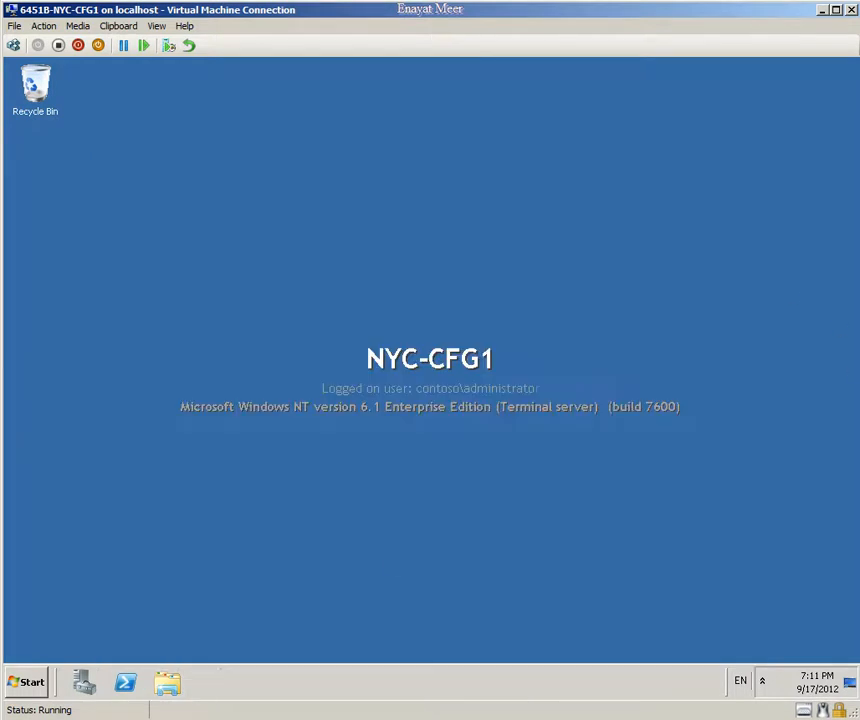
Open the ConfigMgr Console from the Microsoft System Center Configuration Manager 2007 programs
left_click(28, 684)
left_click(46, 621)
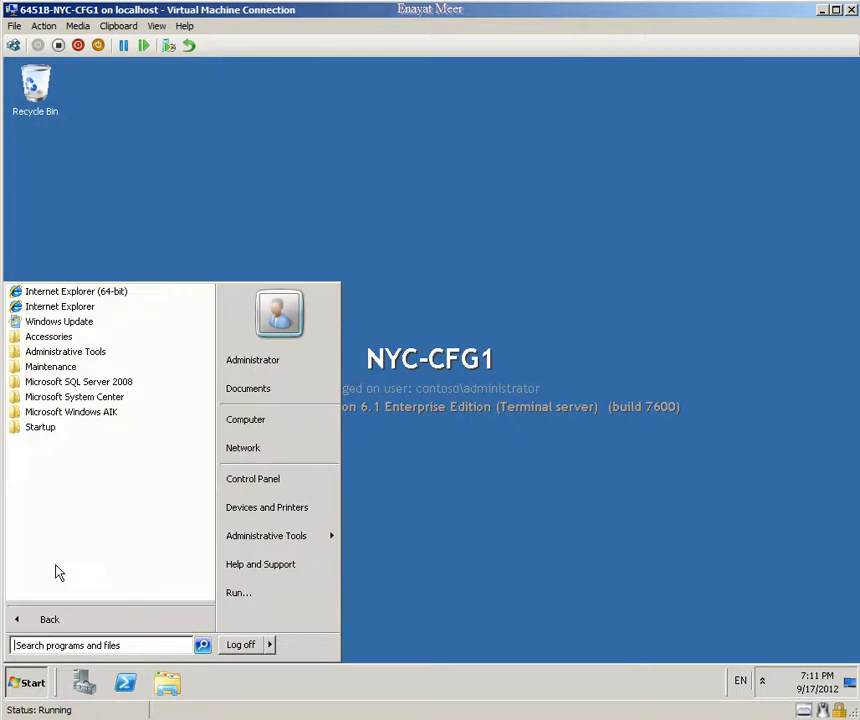
left_click(92, 399)
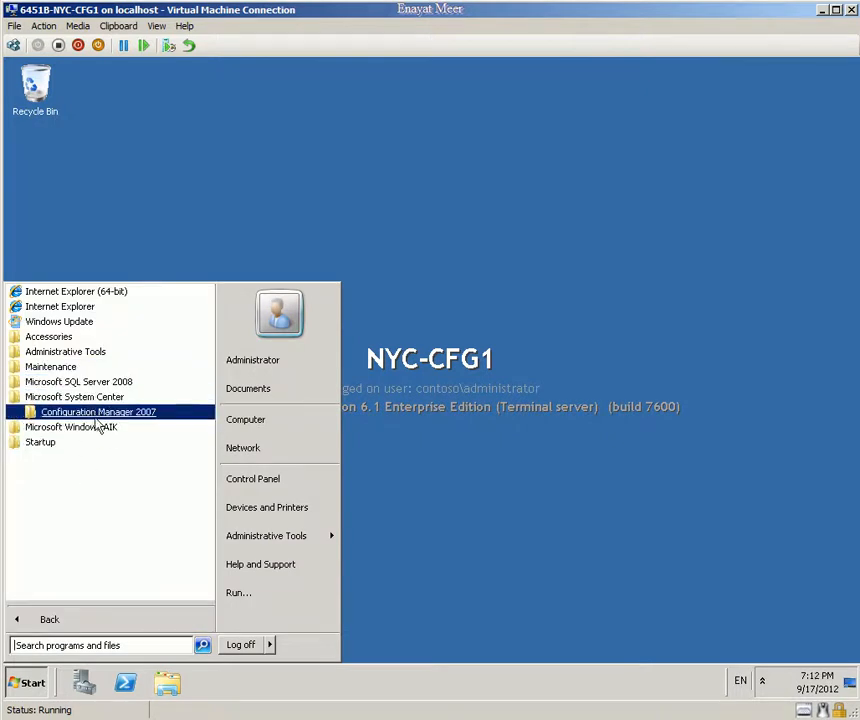
left_click(75, 413)
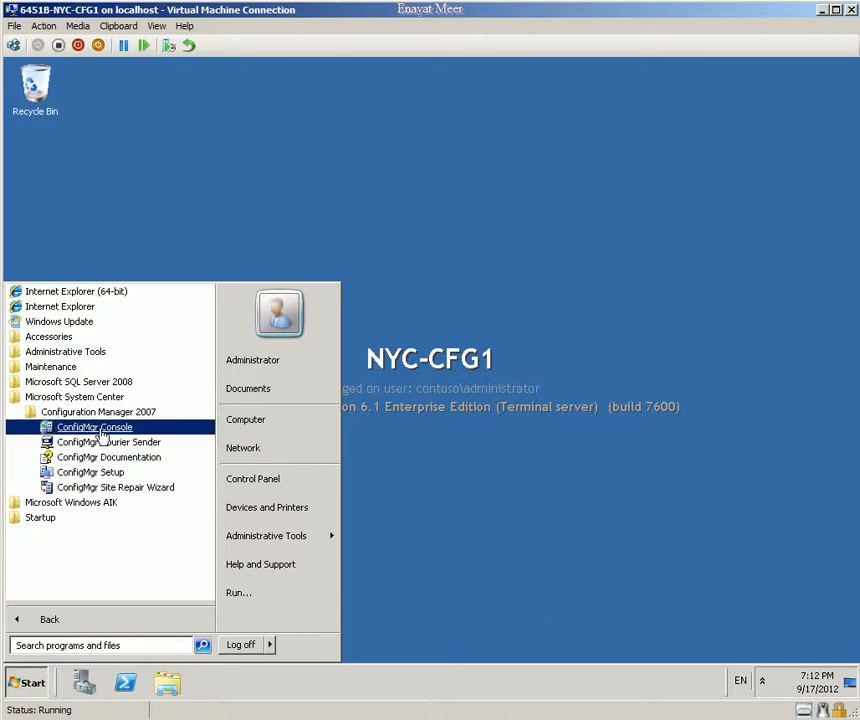
left_click(94, 427)
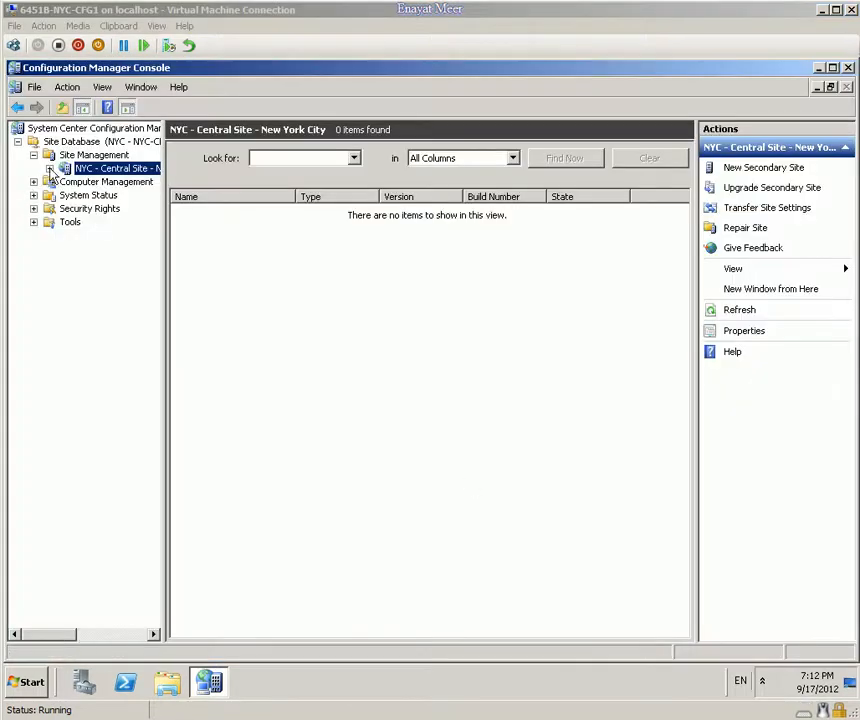
Check the R3 installation status in the properties of the NYC - Central Site, and close the properties and the console
left_click(49, 169)
right_click(112, 172)
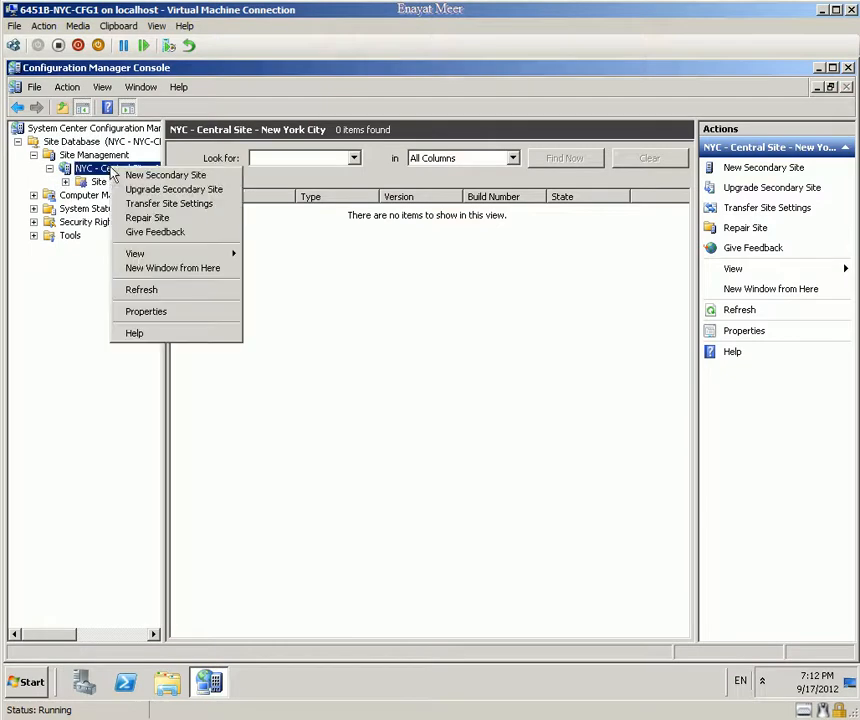
left_click(142, 311)
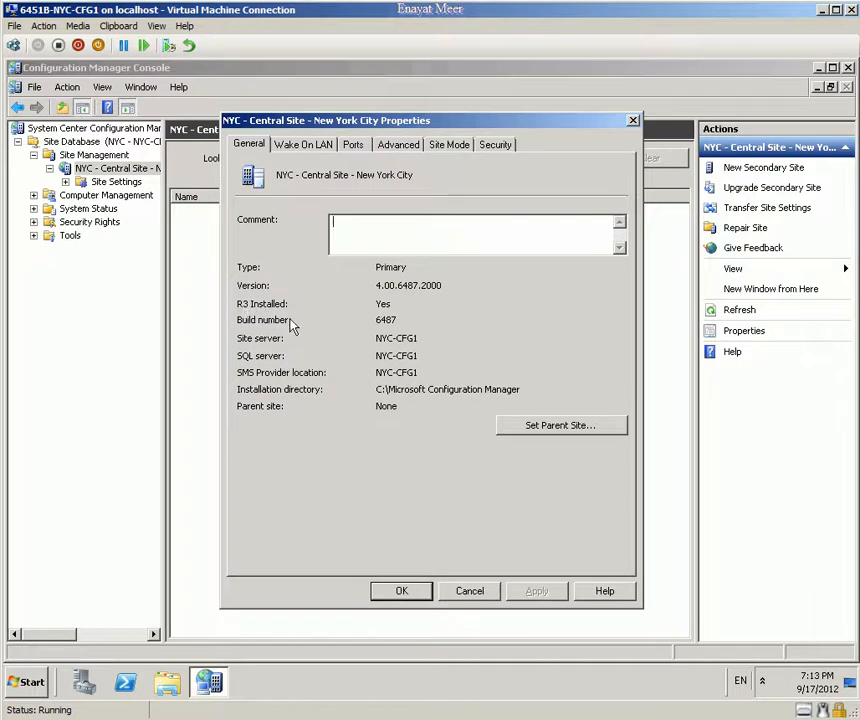
left_click(404, 593)
left_click(848, 67)
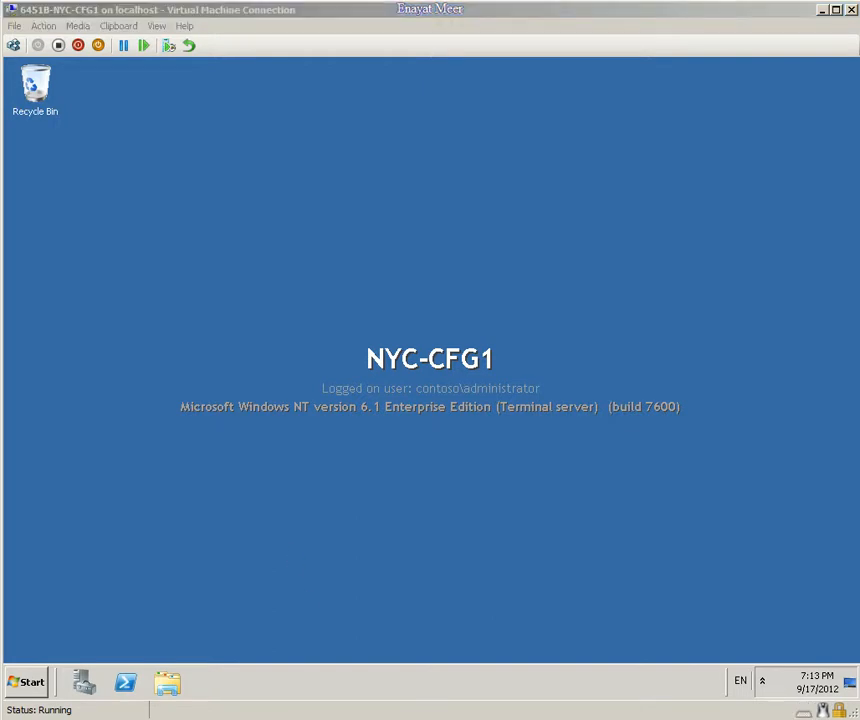
Switch to NYC-DC1, refresh the System container in Active Directory Users and Computers, and examine its child containers
key("alt+Tab")
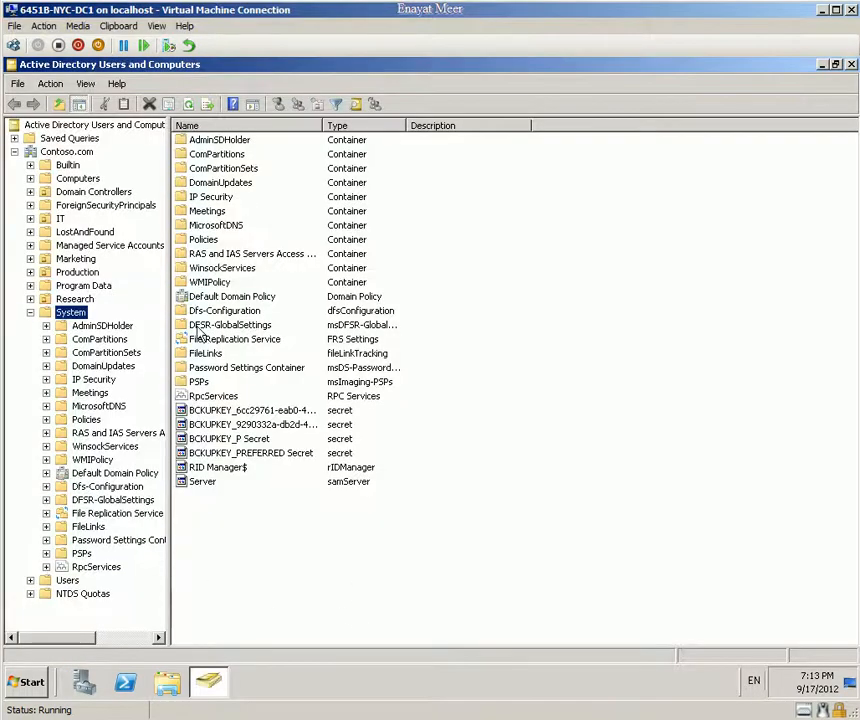
right_click(89, 311)
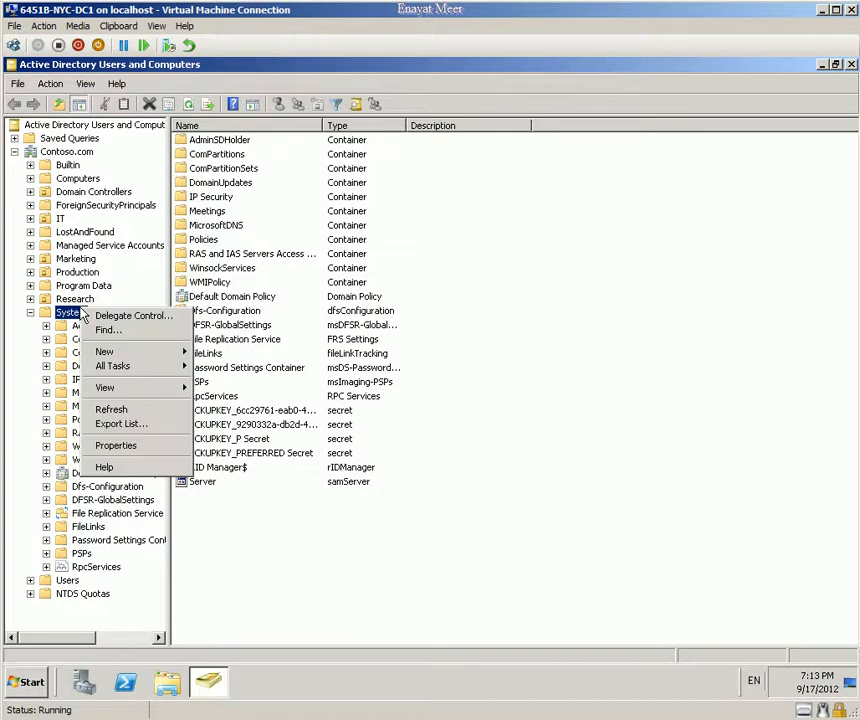
left_click(101, 412)
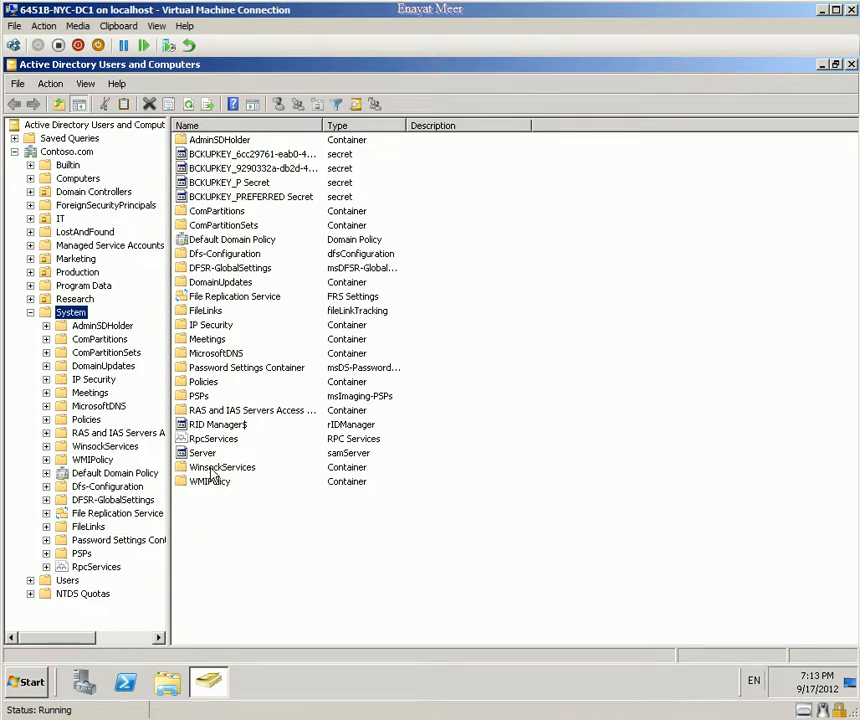
left_click(226, 269)
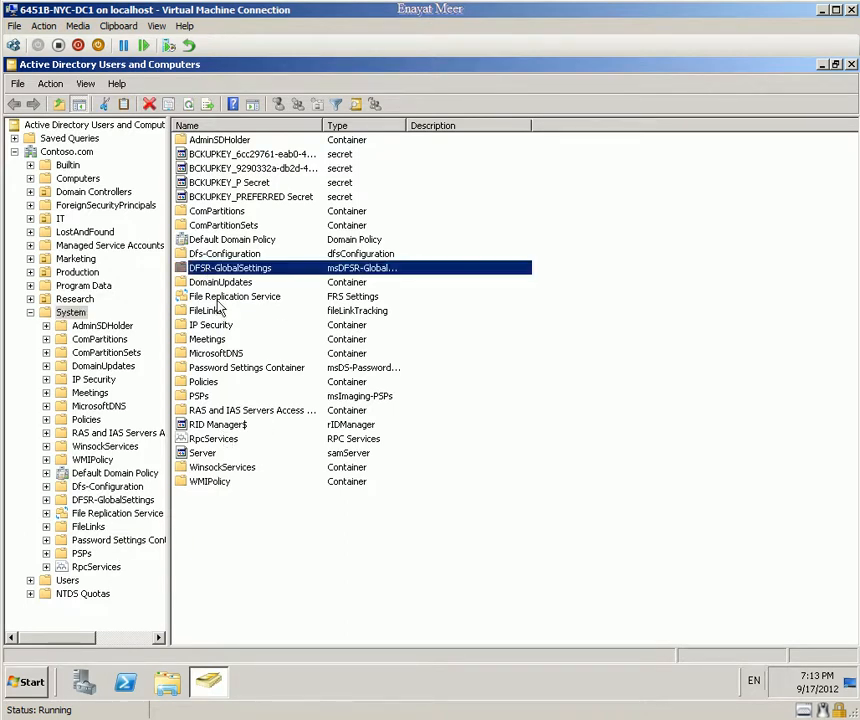
left_click(218, 283)
left_click(212, 325)
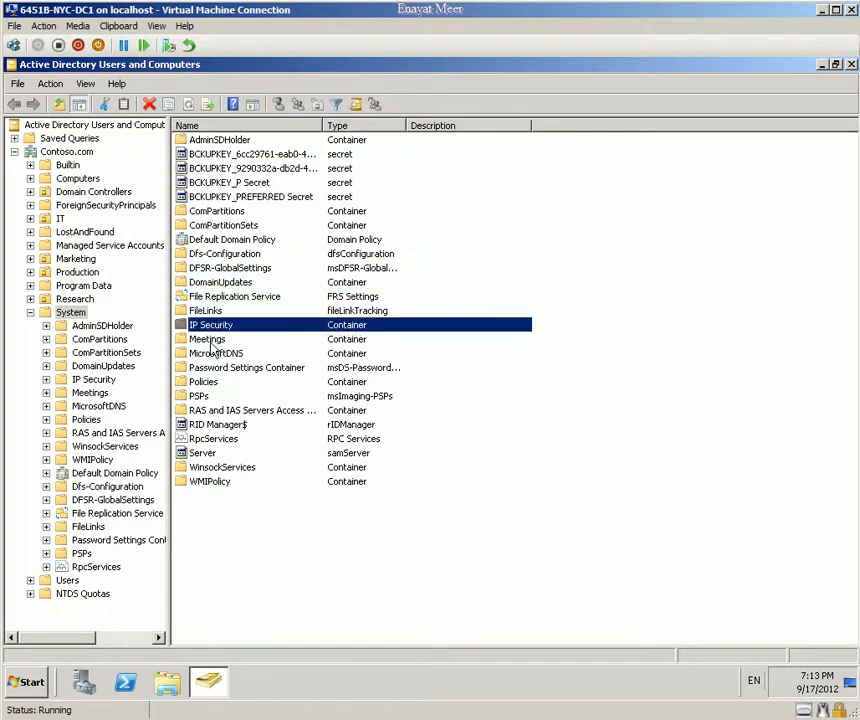
left_click(211, 340)
left_click(216, 367)
left_click(214, 354)
left_click(205, 383)
left_click(215, 410)
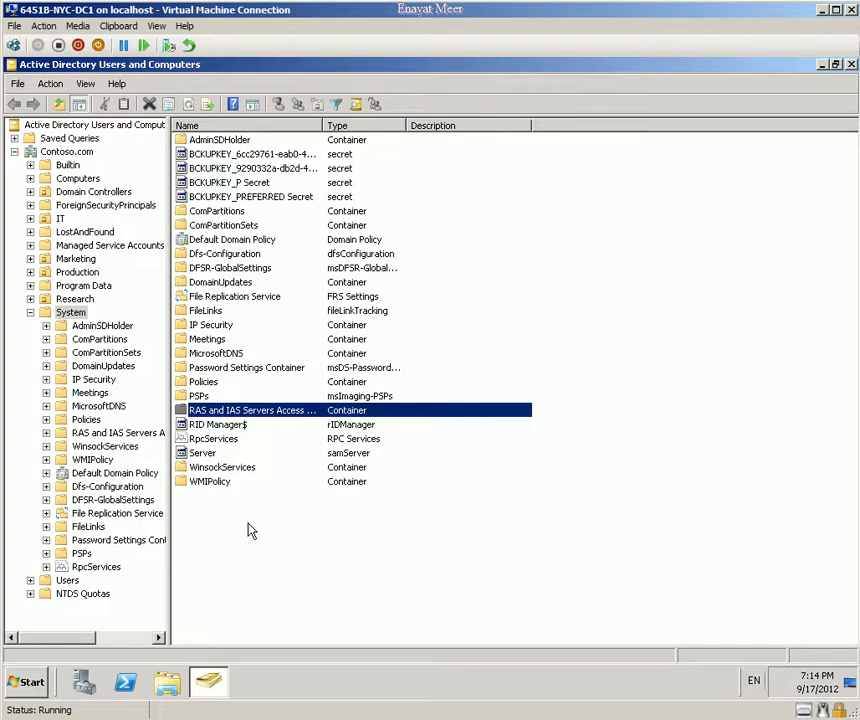